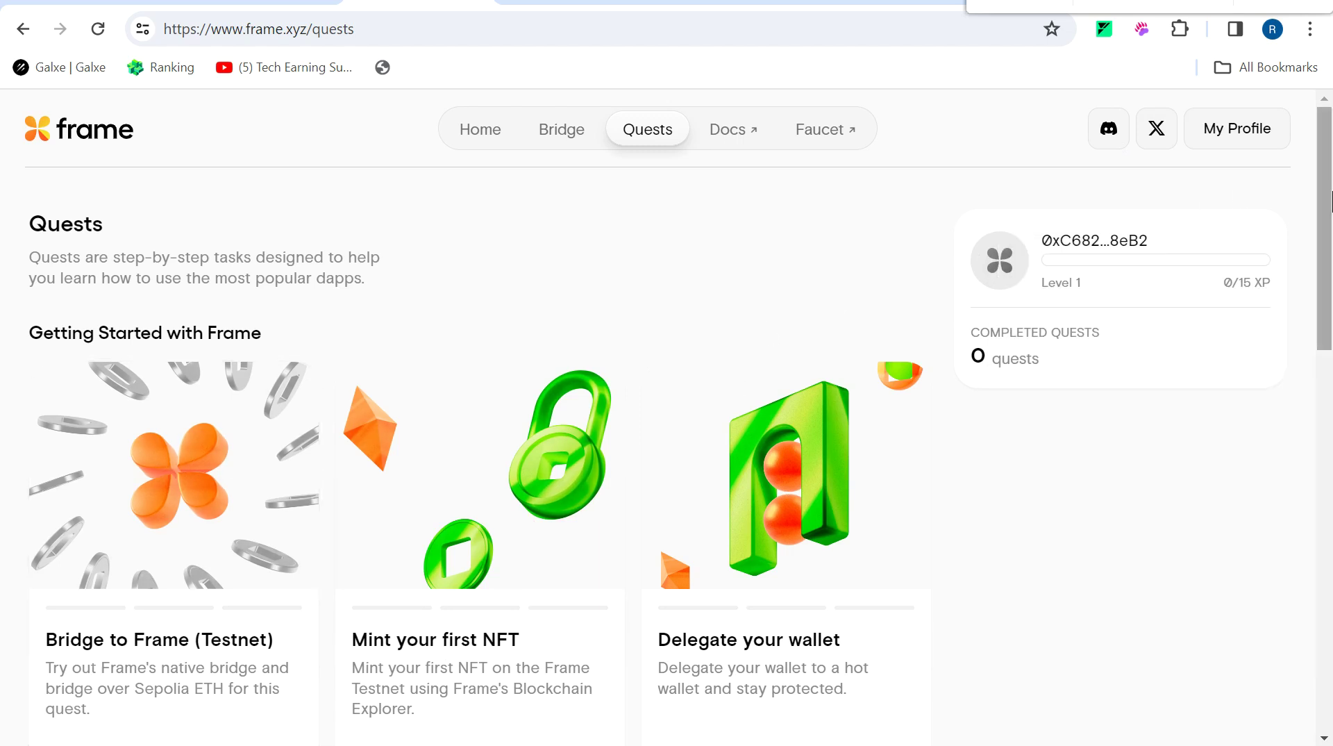
Scroll down the Frame Quests page to see the Getting Started with Frame quests.
scroll(1299, 187, "down", 3)
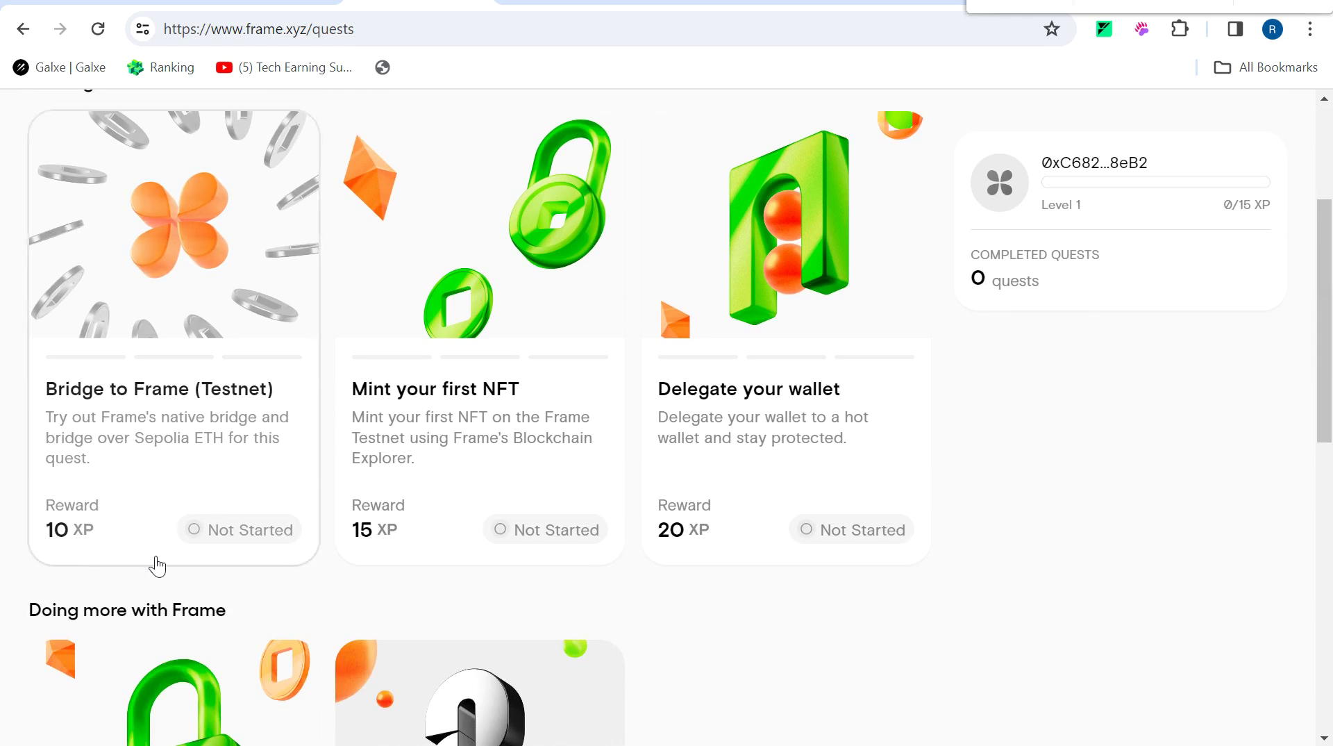
Review the 10, 15 and 20 XP quest rewards, then switch to the Frame Docs Testnet tab.
scroll(1331, 304, "up", 1)
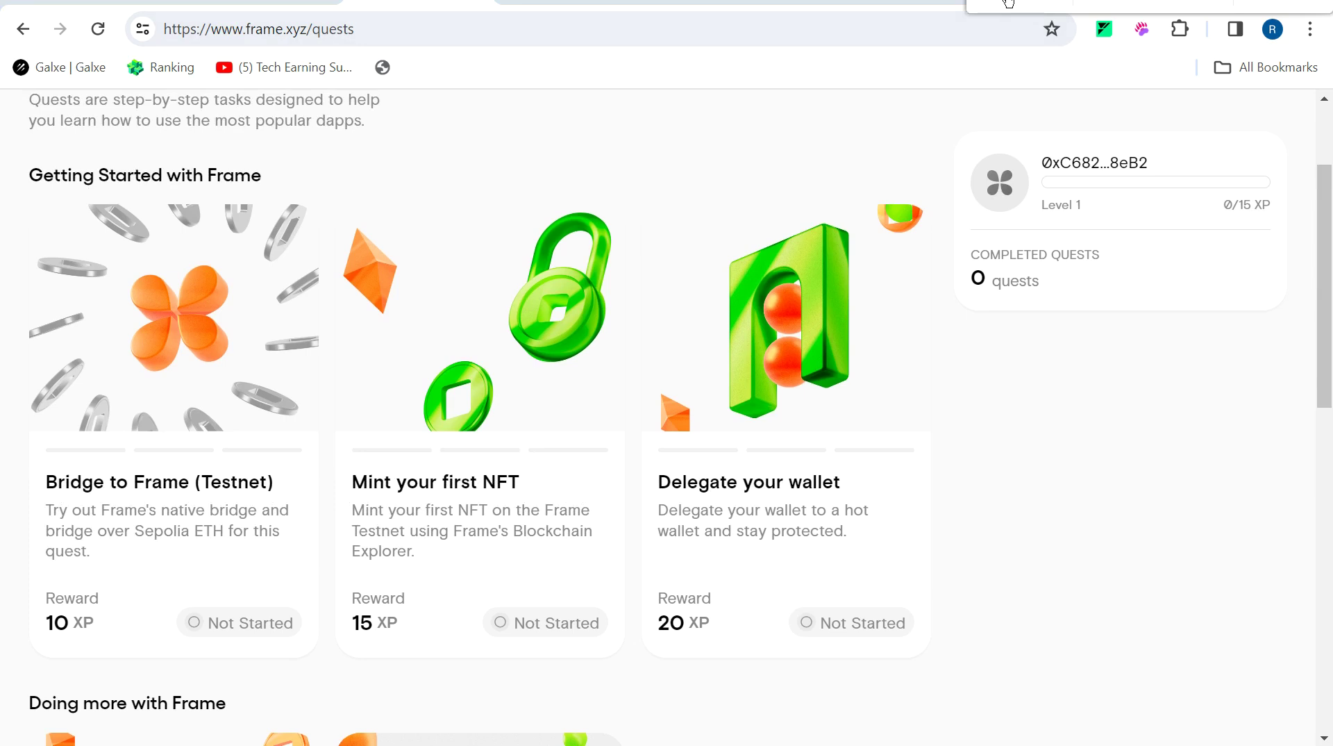
key("ctrl+Tab")
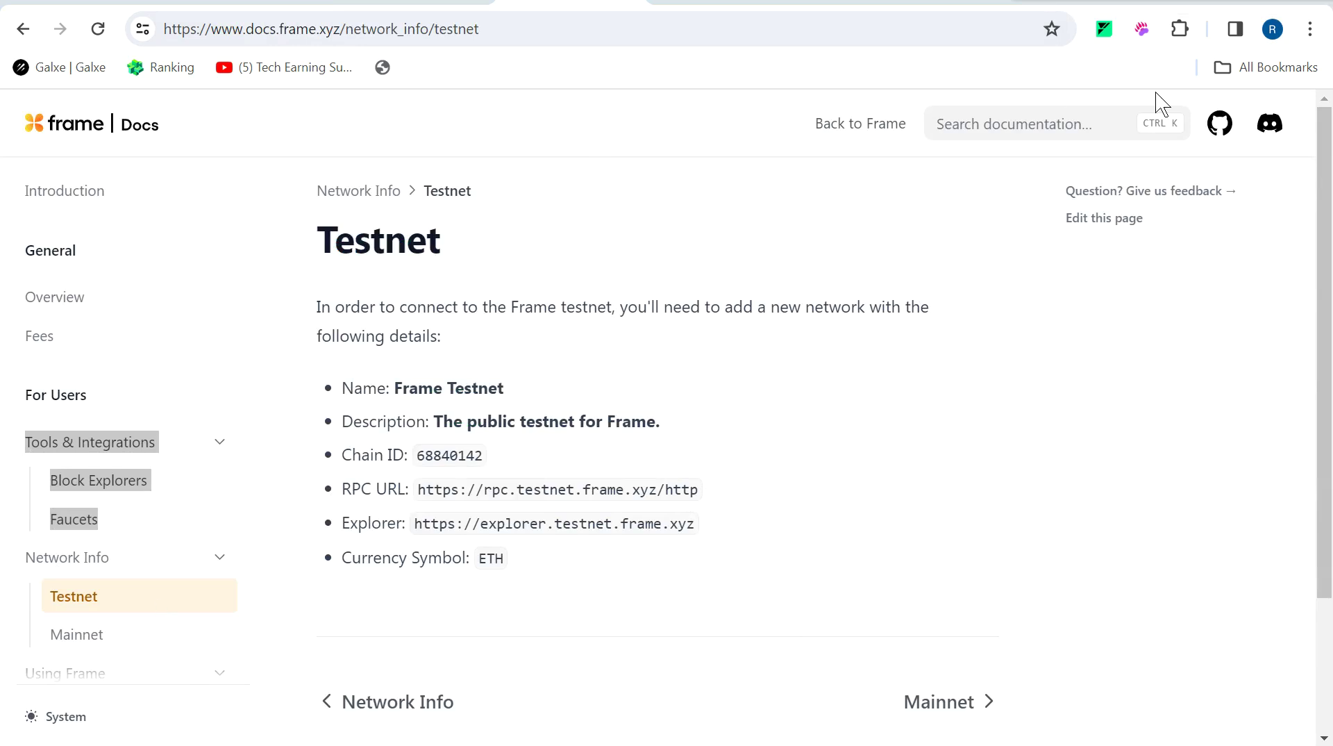
Open the MetaMask wallet from the browser extensions list.
left_click(1177, 34)
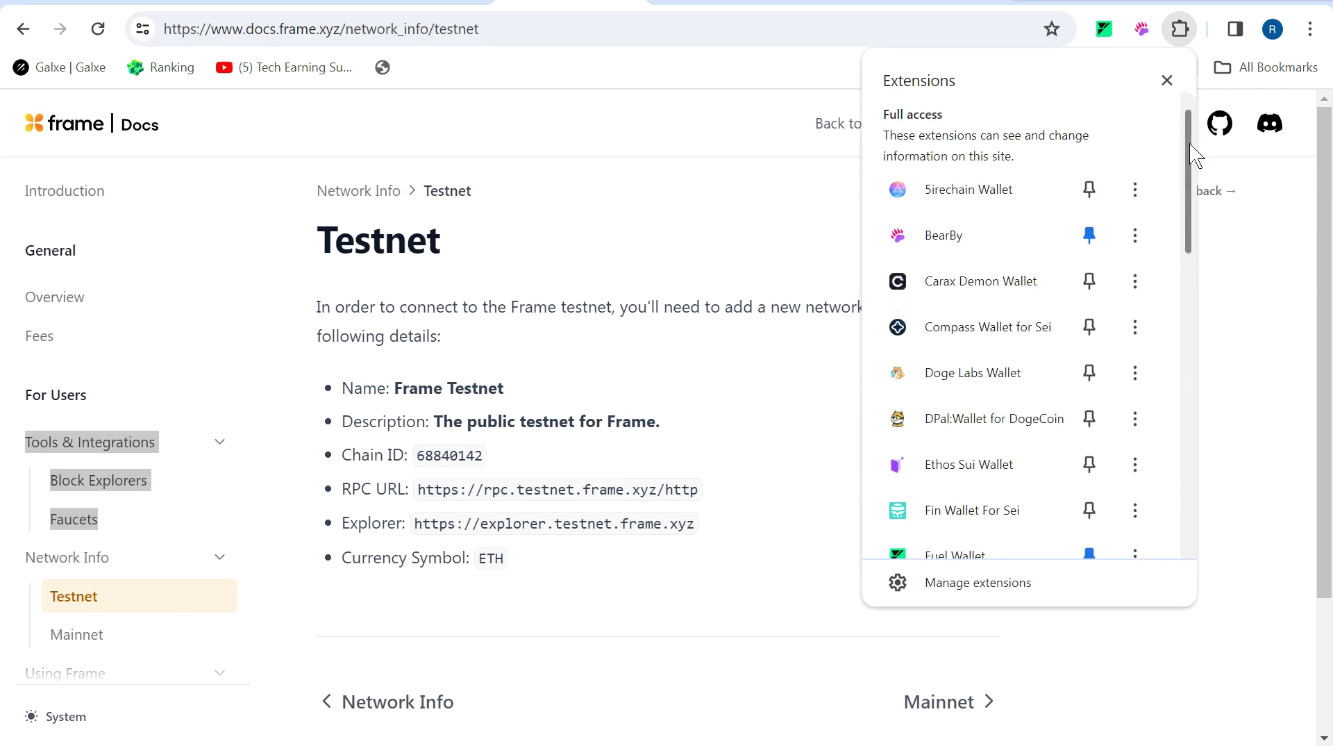
left_click_drag(1189, 144, 1180, 318)
left_click(1012, 439)
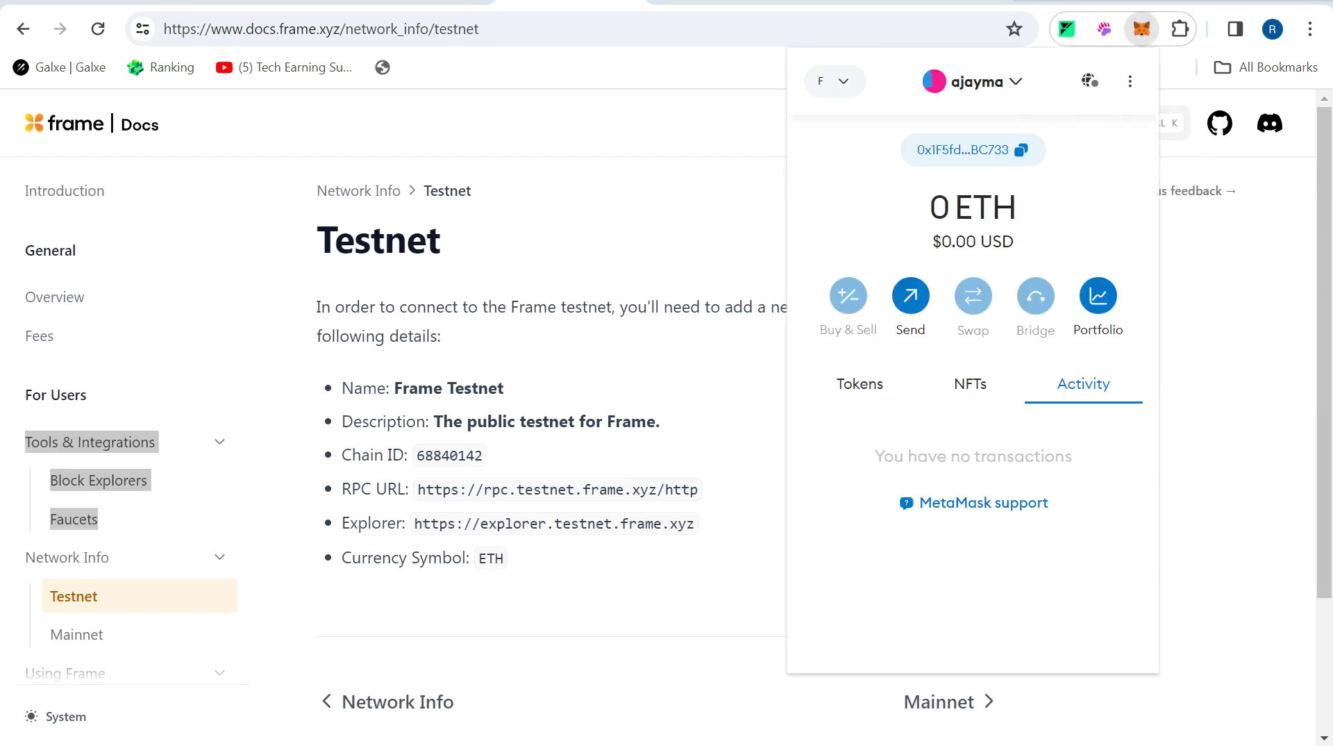
Glance at the Frame quests and testnet guide, then go to the Sepolia faucet page.
key("ctrl+shift+Tab")
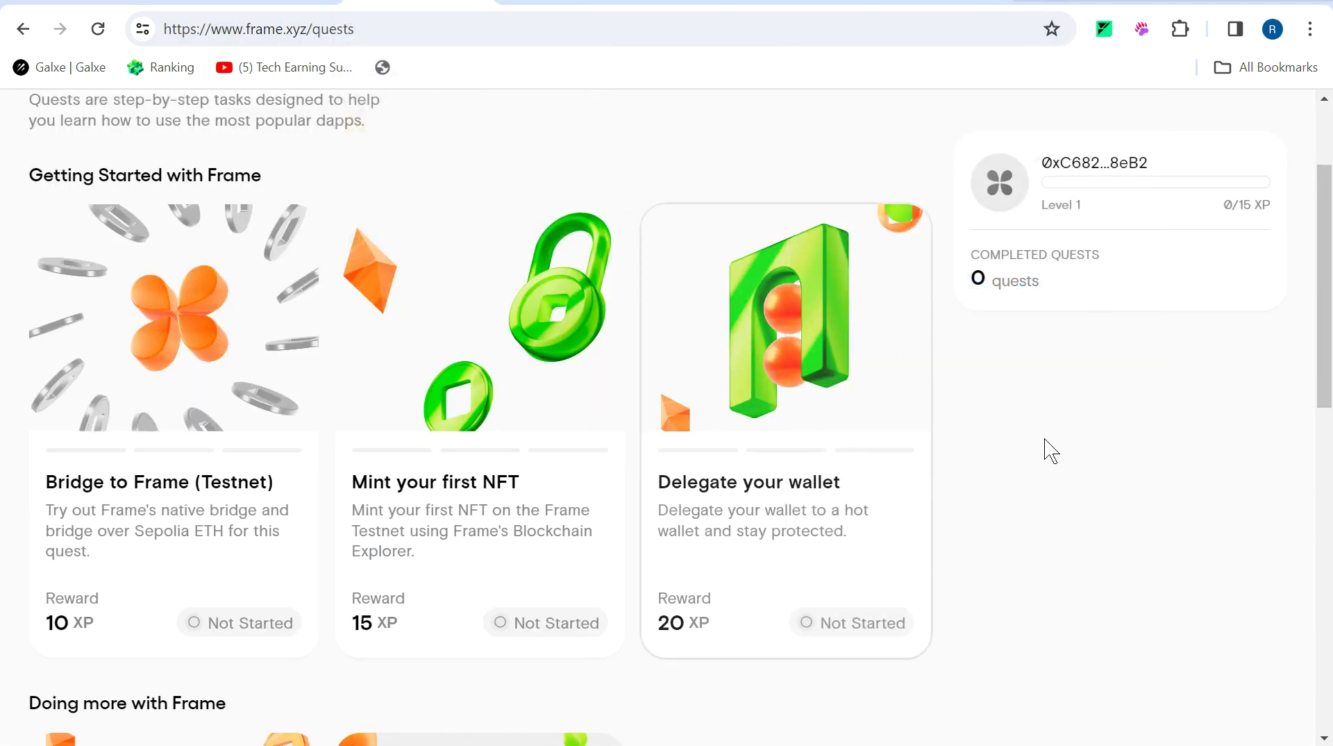
left_click(874, 2)
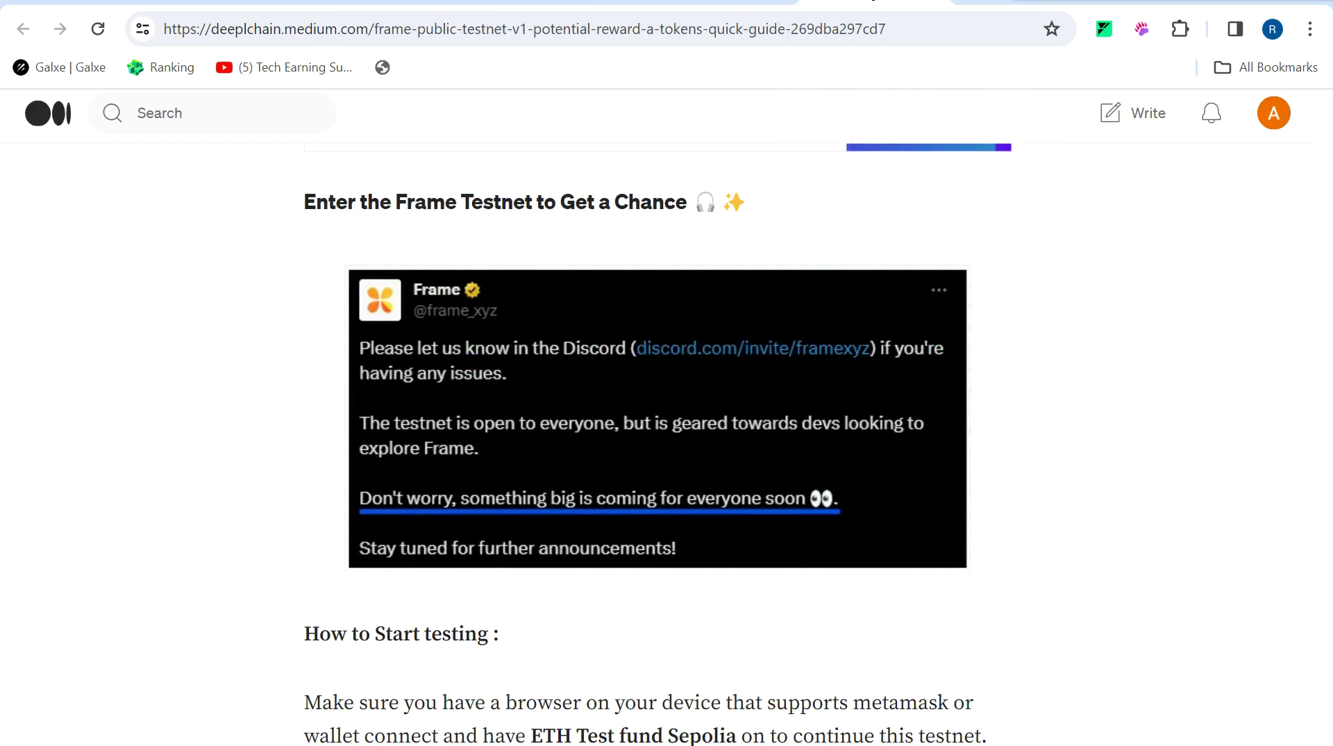
left_click(548, 5)
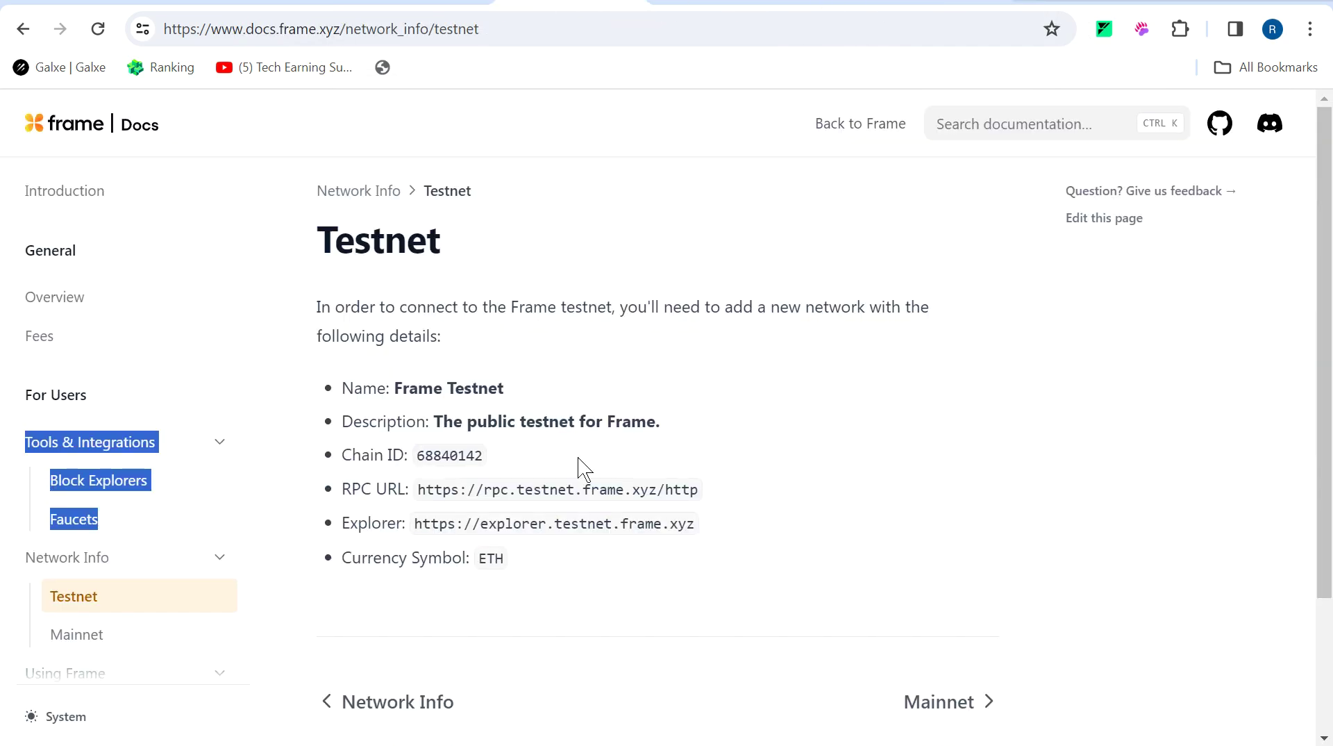
left_click(691, 3)
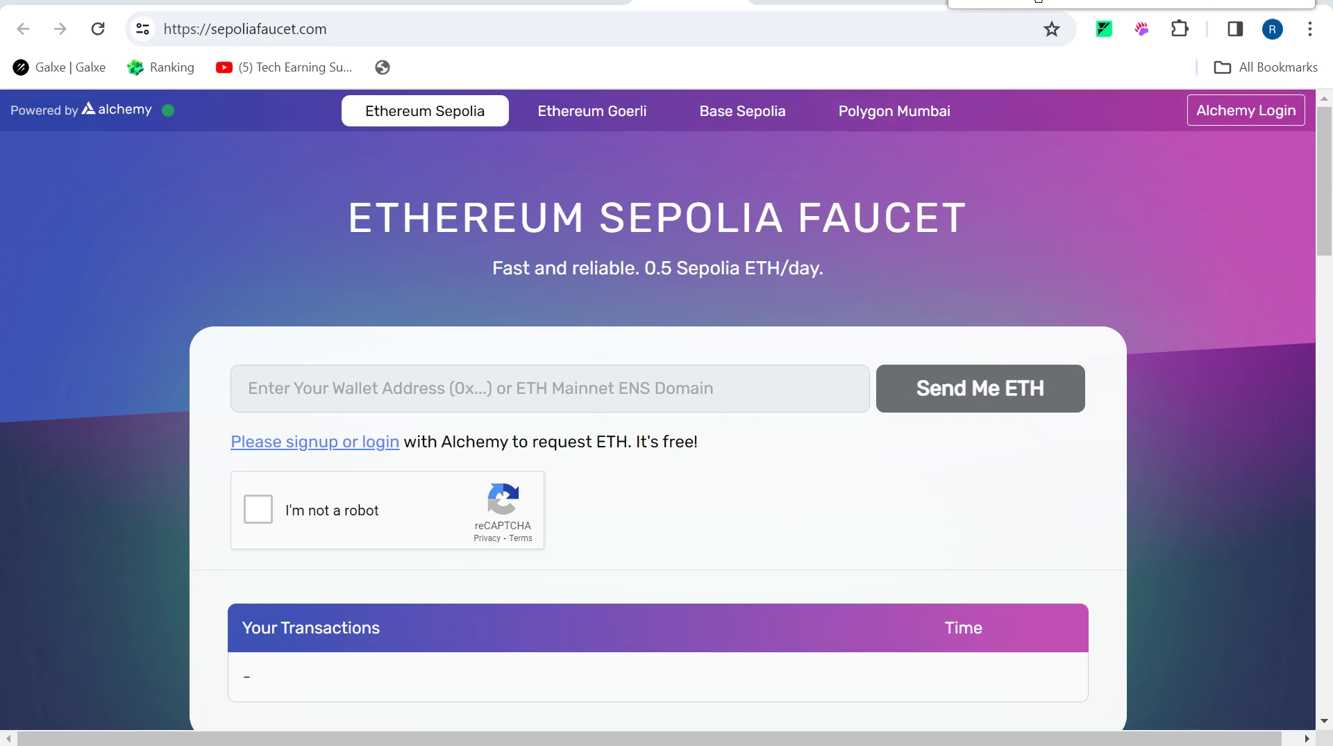
Pass the robot check, request Sepolia ETH, and check the wallet's token balances.
left_click(253, 543)
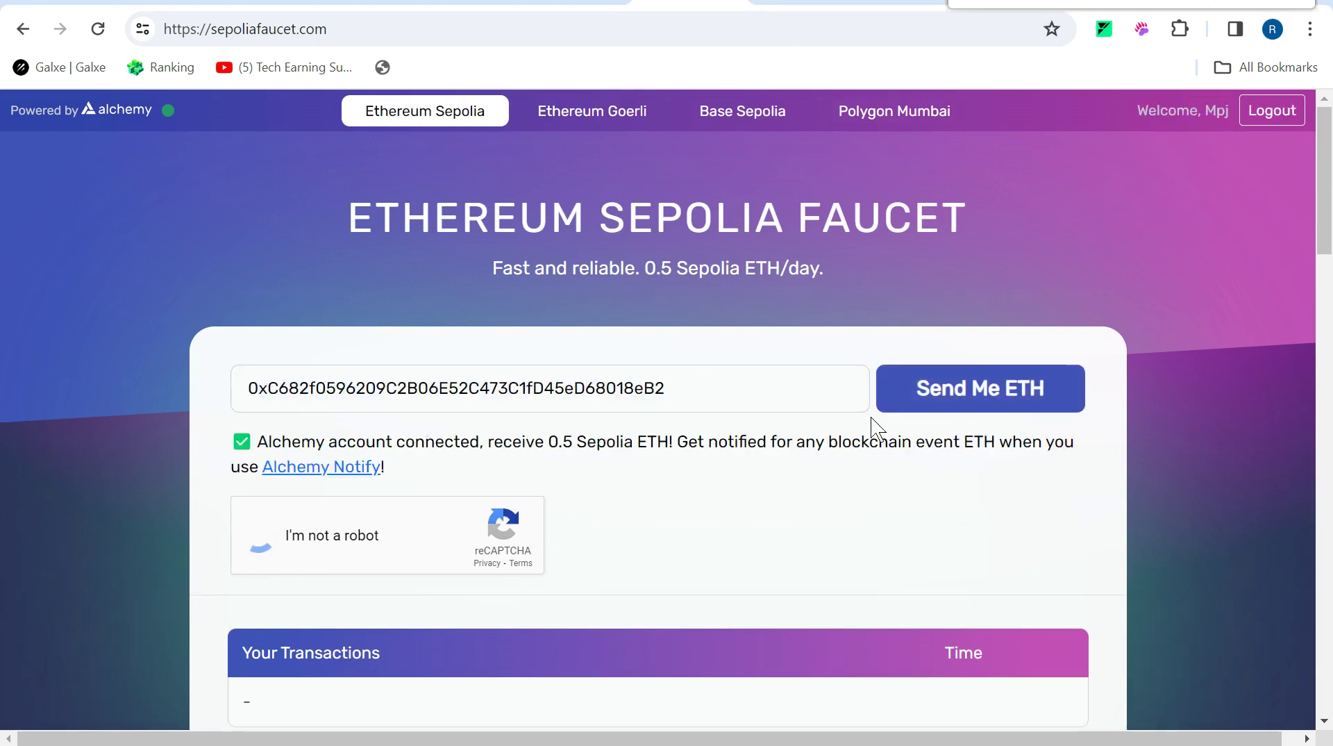
left_click(978, 394)
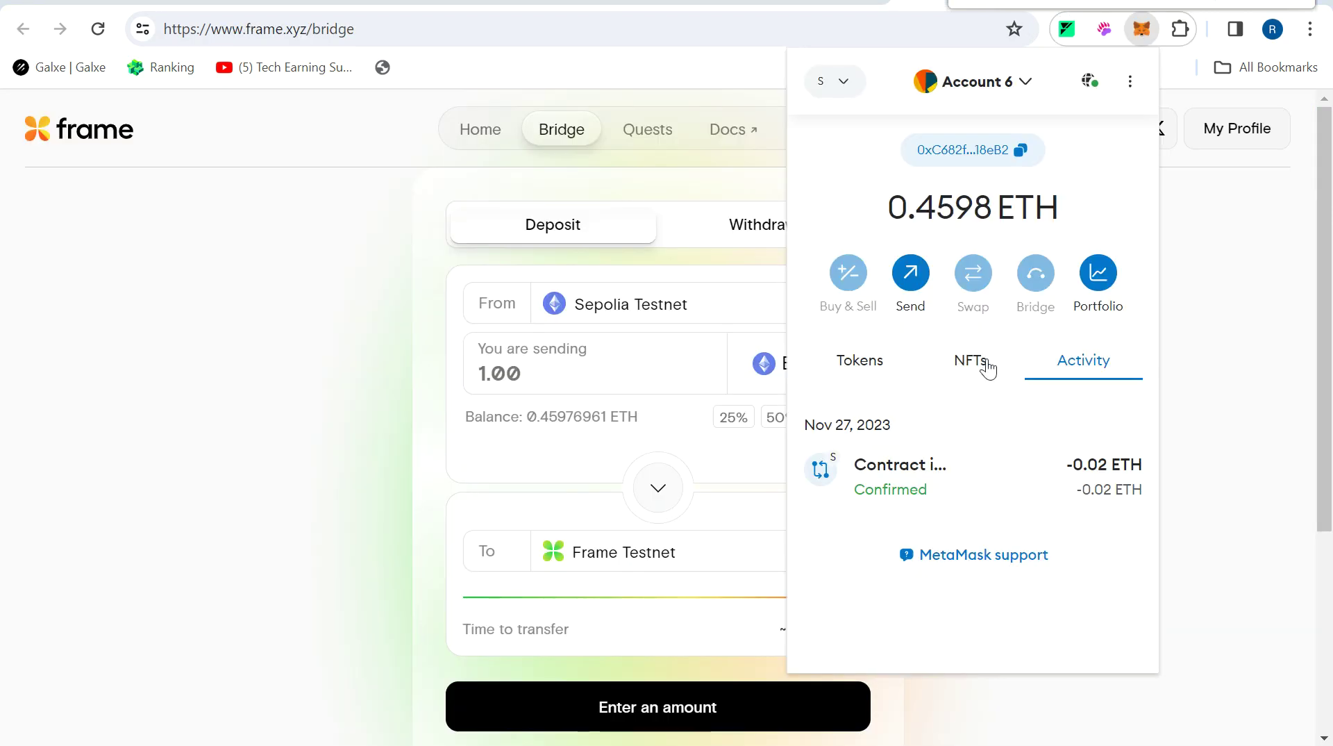
left_click(873, 354)
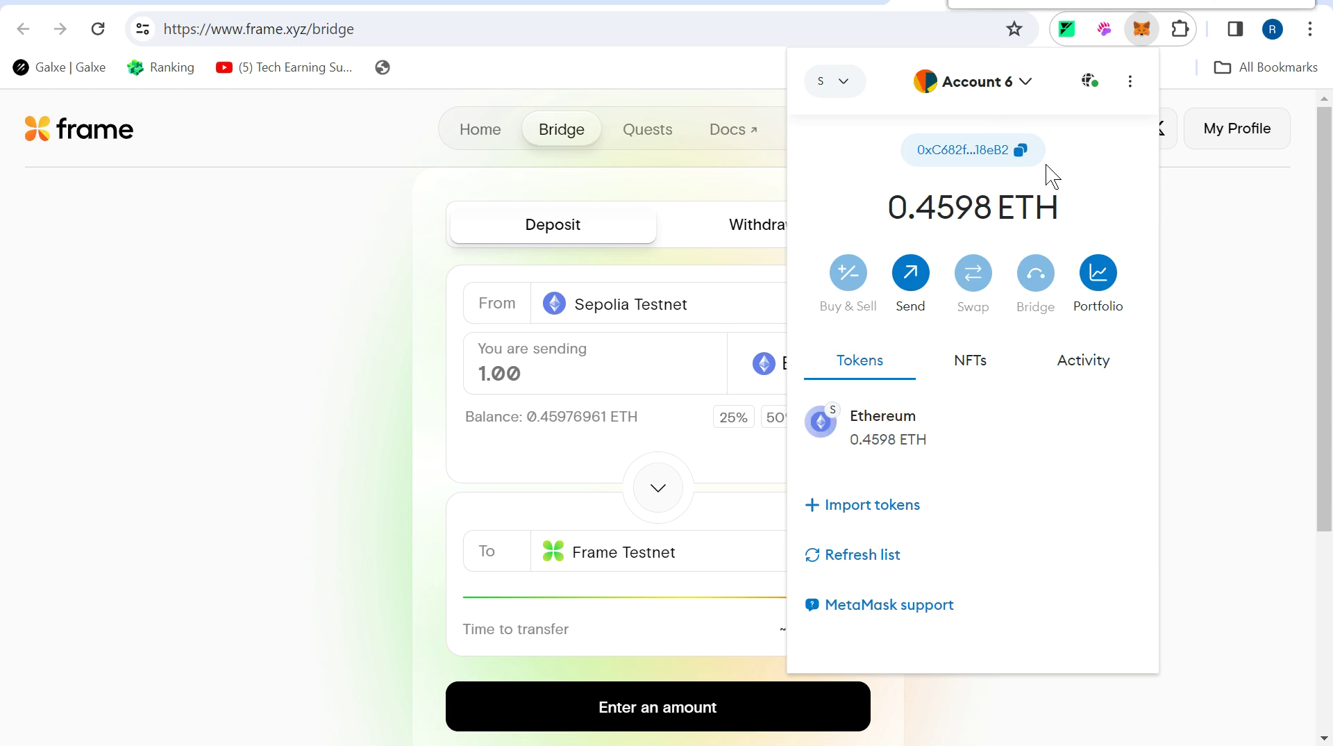
Look at the Frame Testnet faucet, then return to the Frame bridge page.
left_click(611, 8)
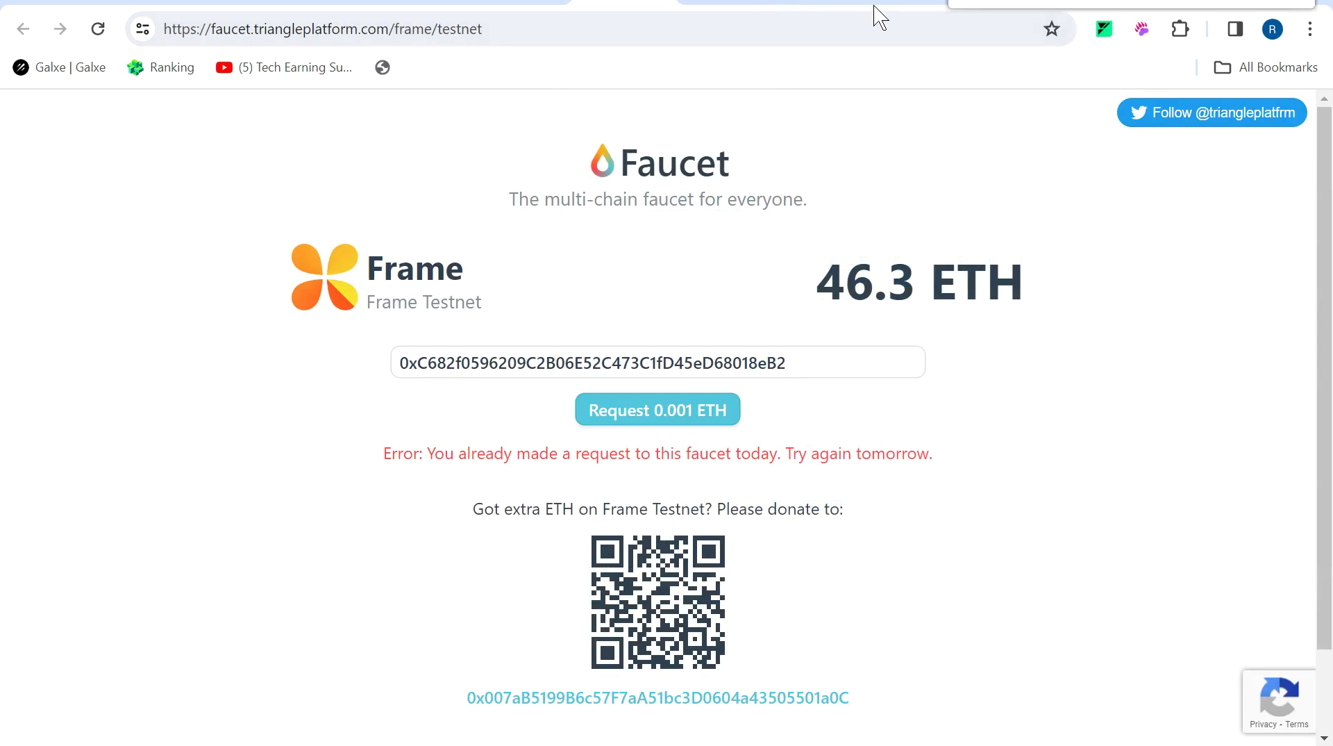
left_click(934, 4)
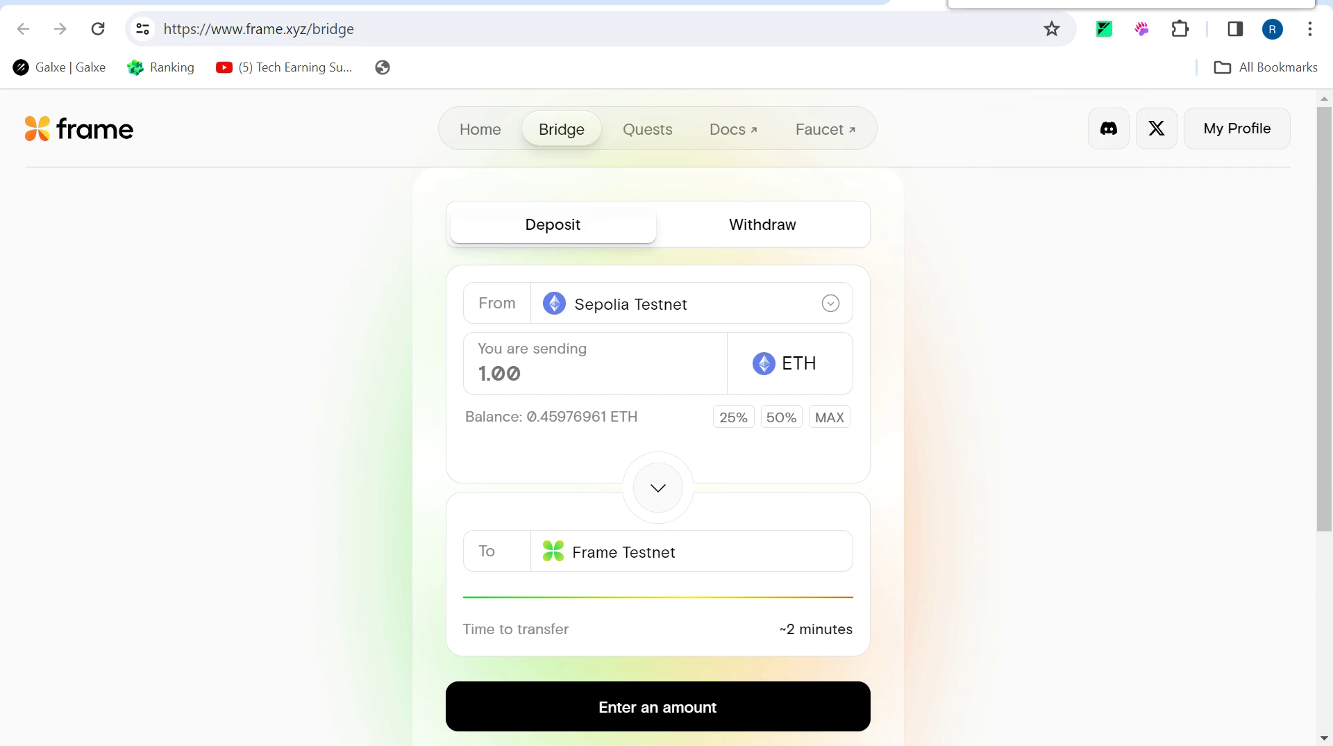
left_click(647, 129)
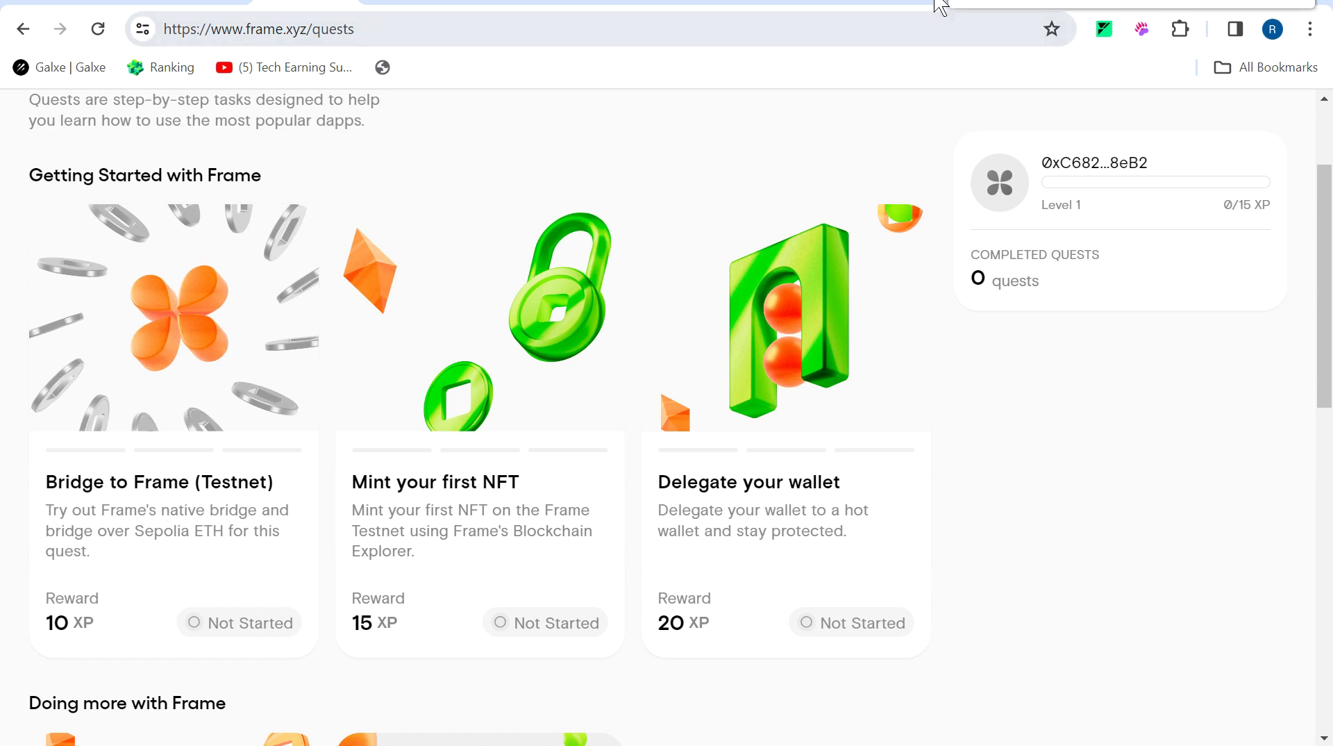
Enter 0.11 ETH as the Sepolia-to-Frame Testnet bridge deposit amount.
left_click(935, 5)
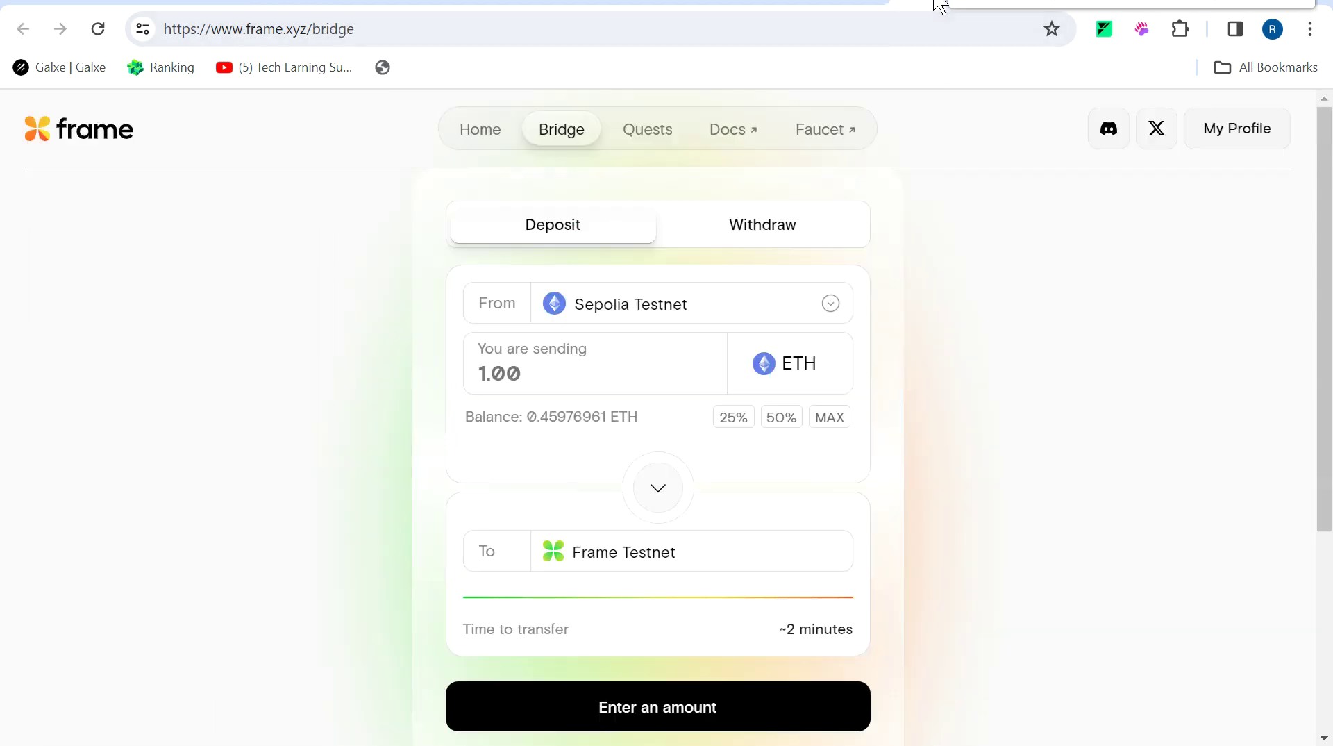
left_click(823, 420)
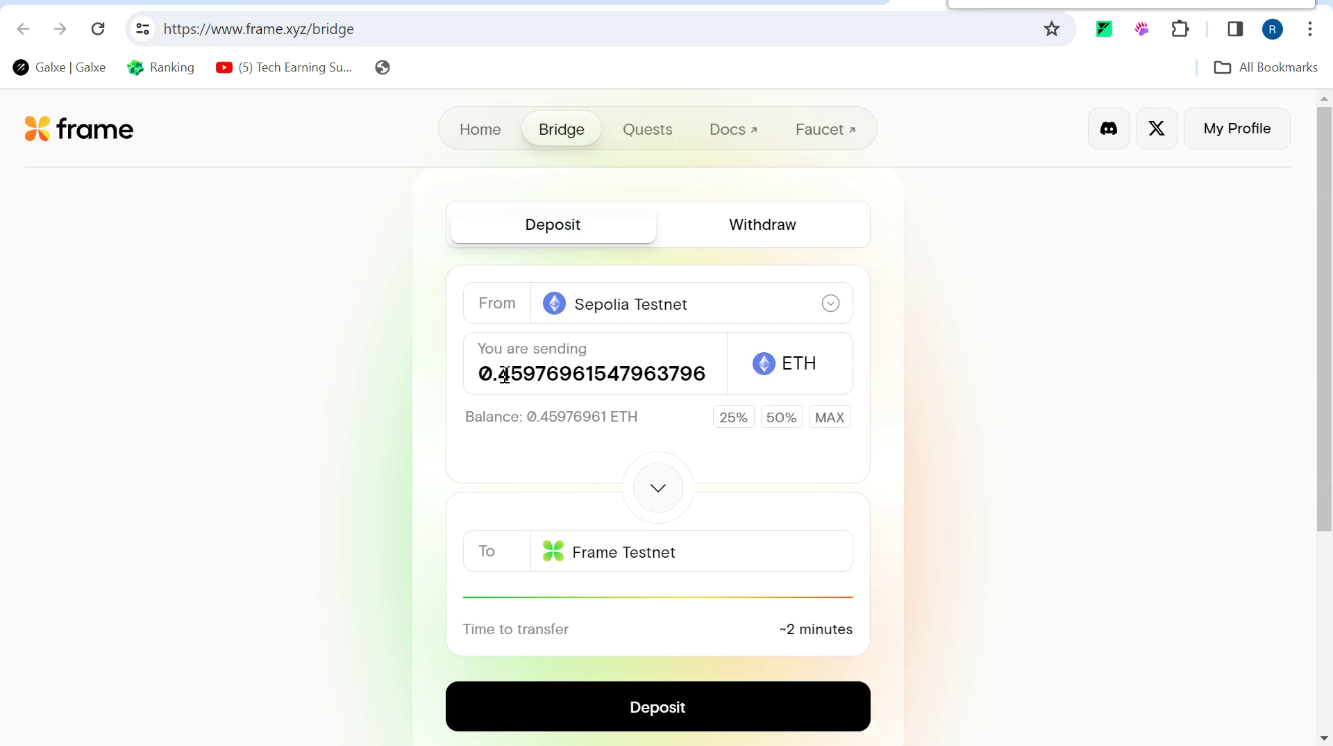
left_click_drag(504, 375, 660, 421)
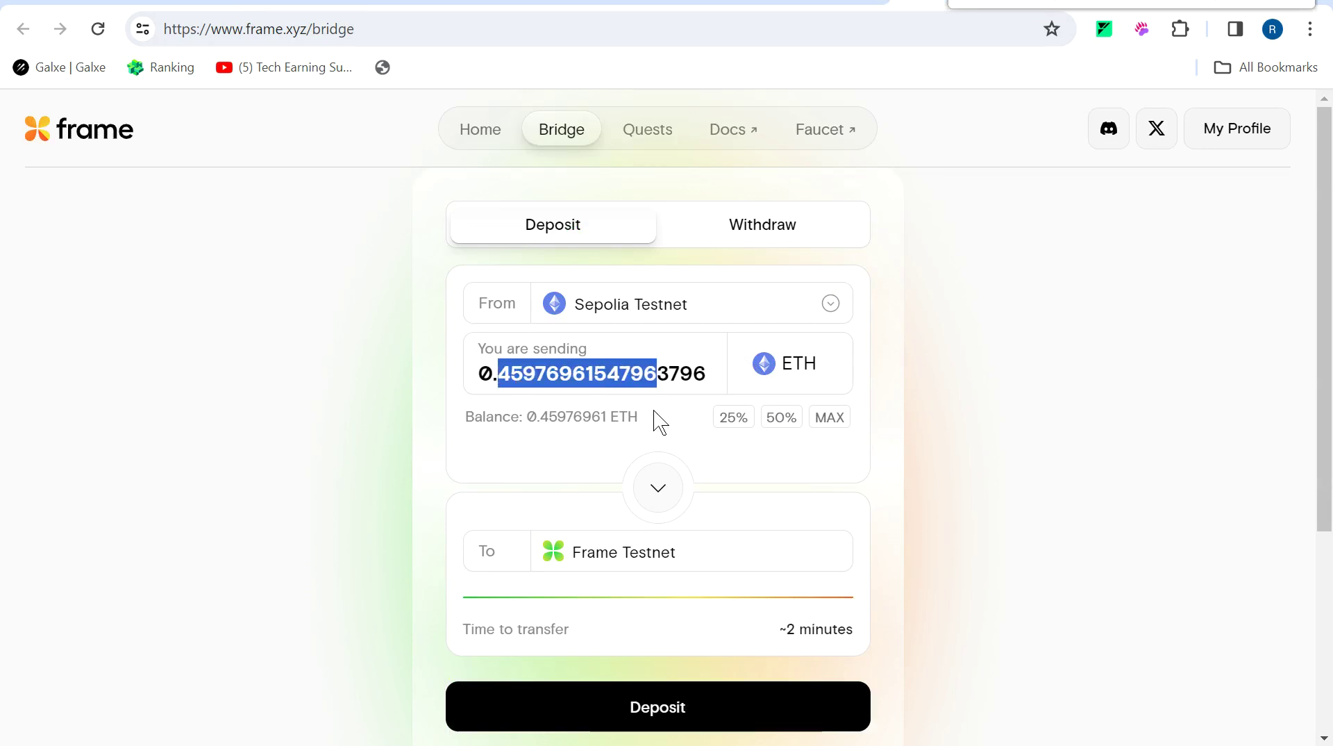
key("BackSpace")
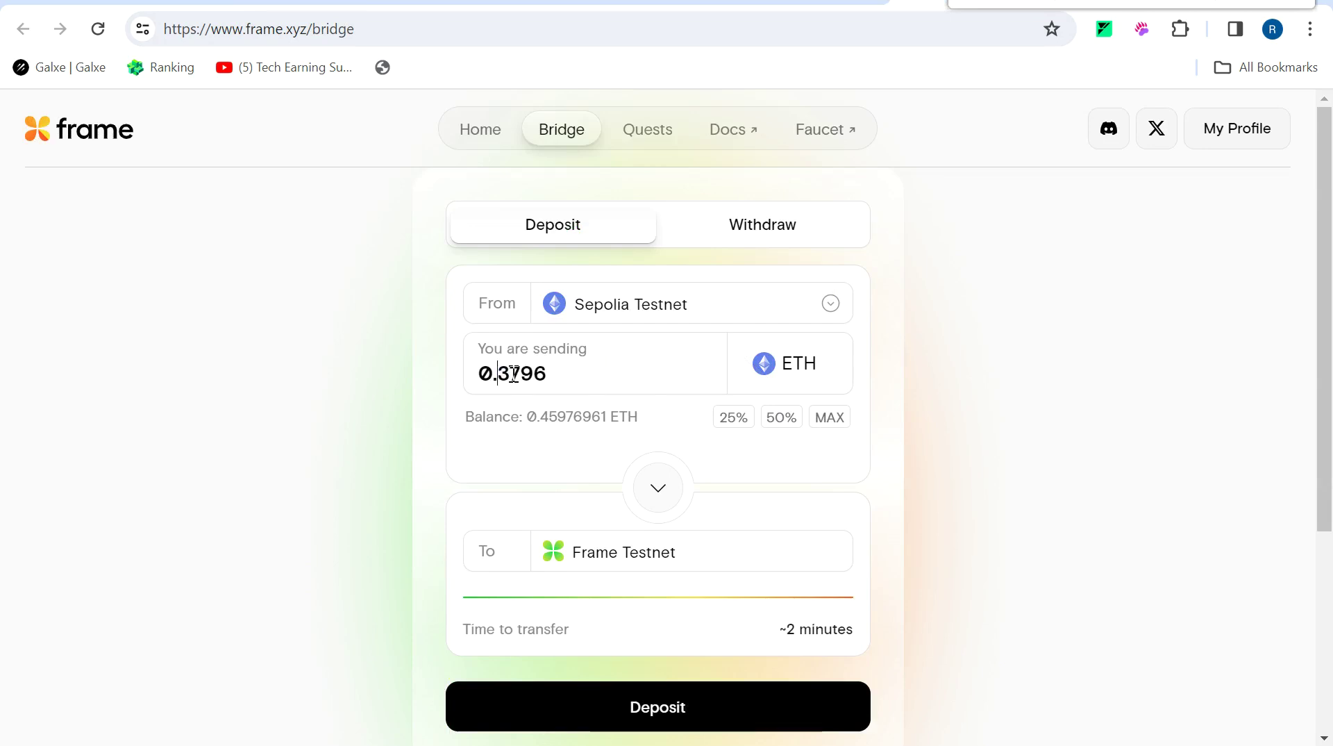
left_click_drag(505, 375, 571, 377)
type("11")
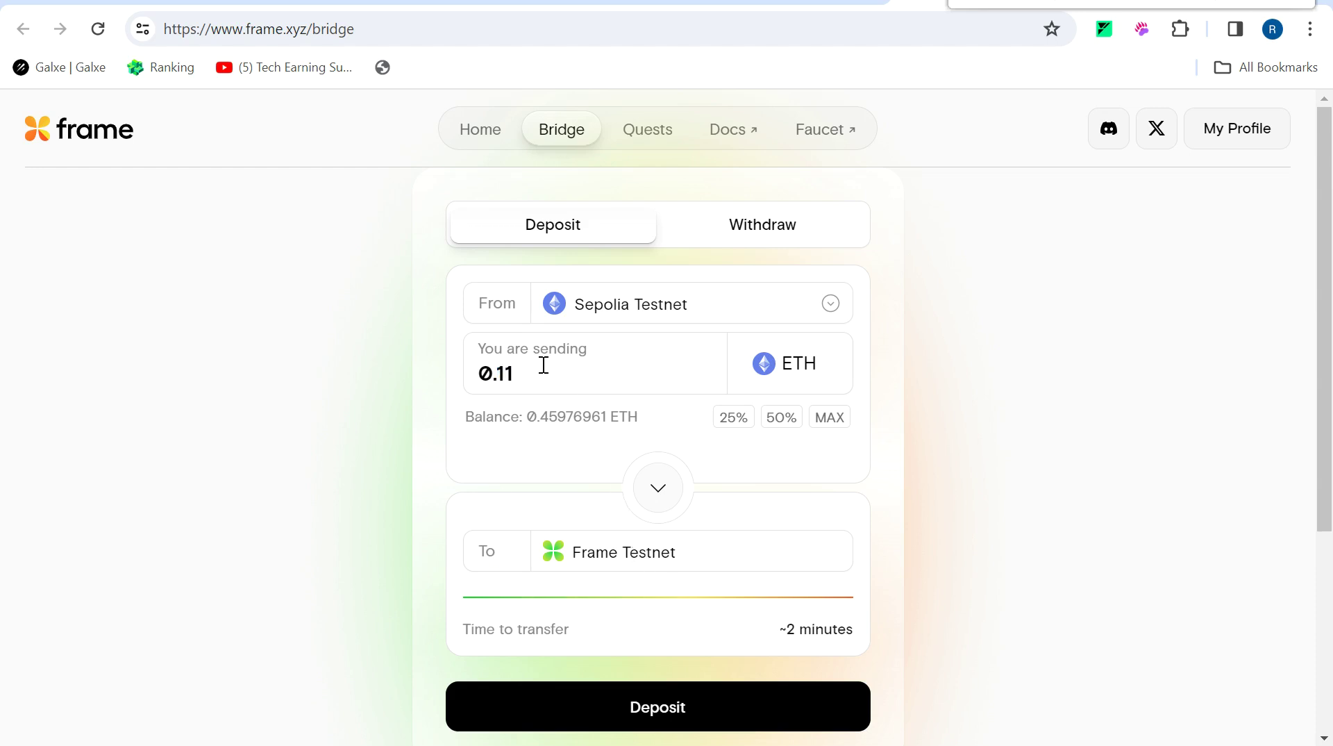
Deposit the 0.11 ETH, approve it in MetaMask, and close the completion message.
left_click(619, 698)
left_click(1000, 3)
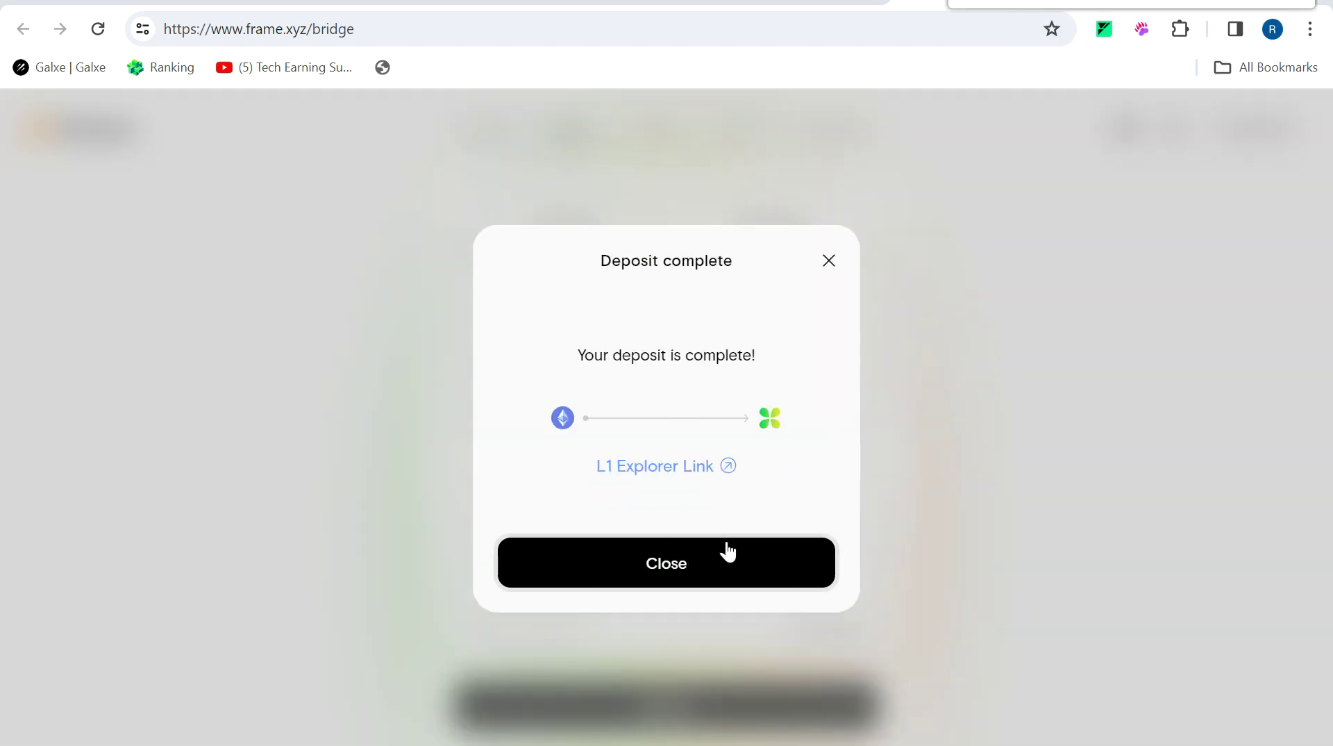
left_click(828, 260)
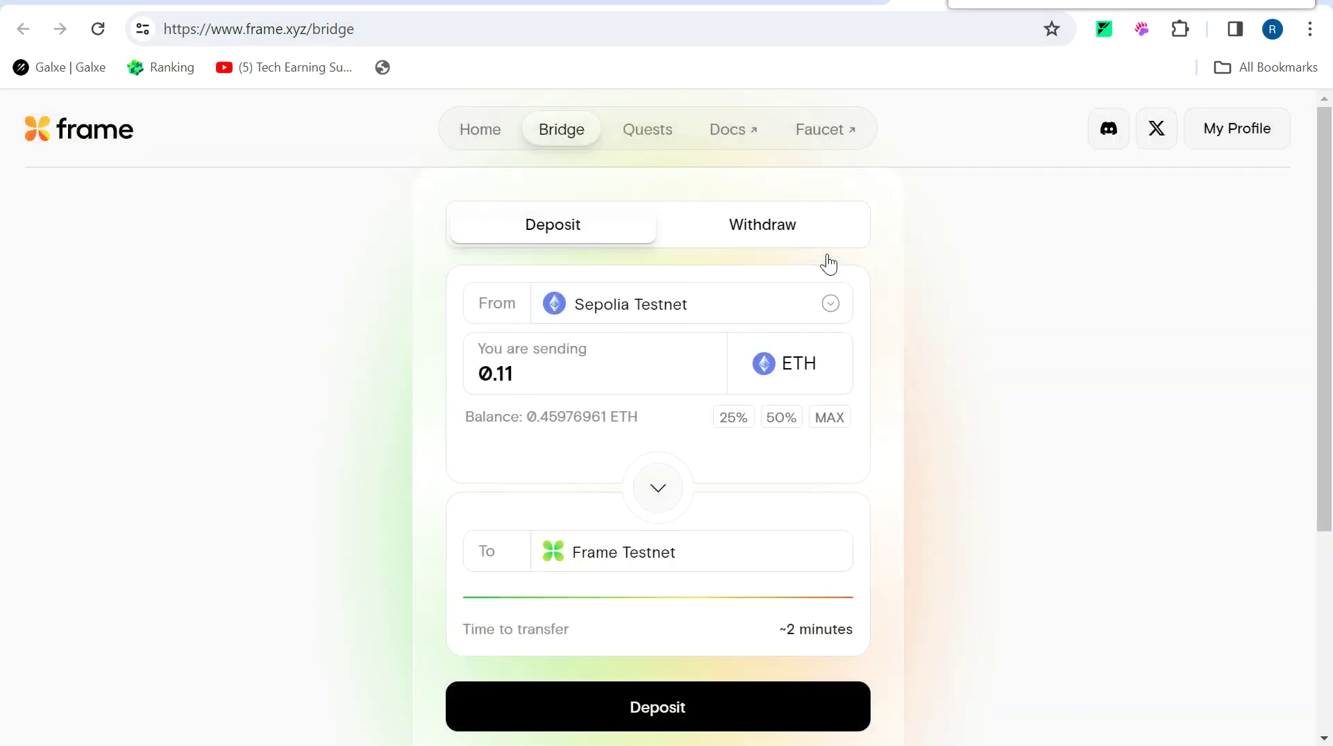
left_click(1005, 4)
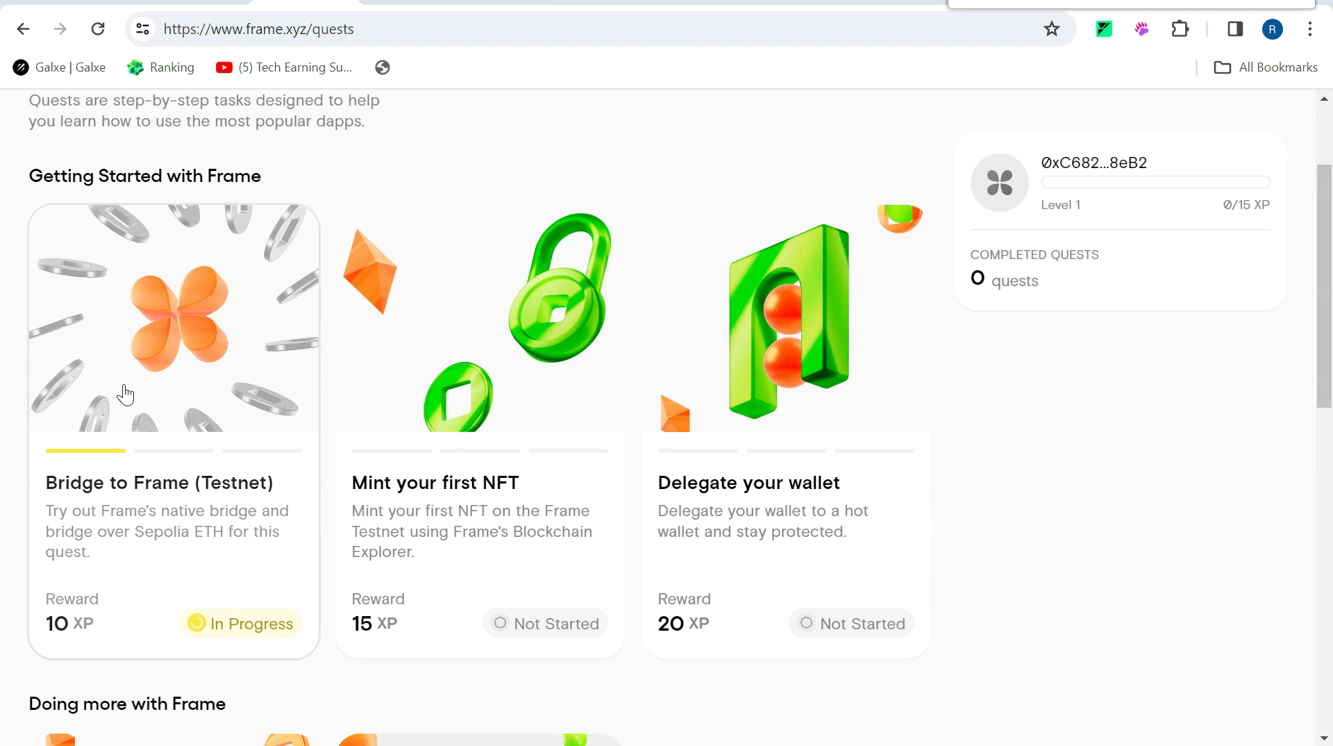
Switch MetaMask to Frame Testnet and claim the Bridge to Frame (Testnet) badge for 10 XP.
left_click(262, 637)
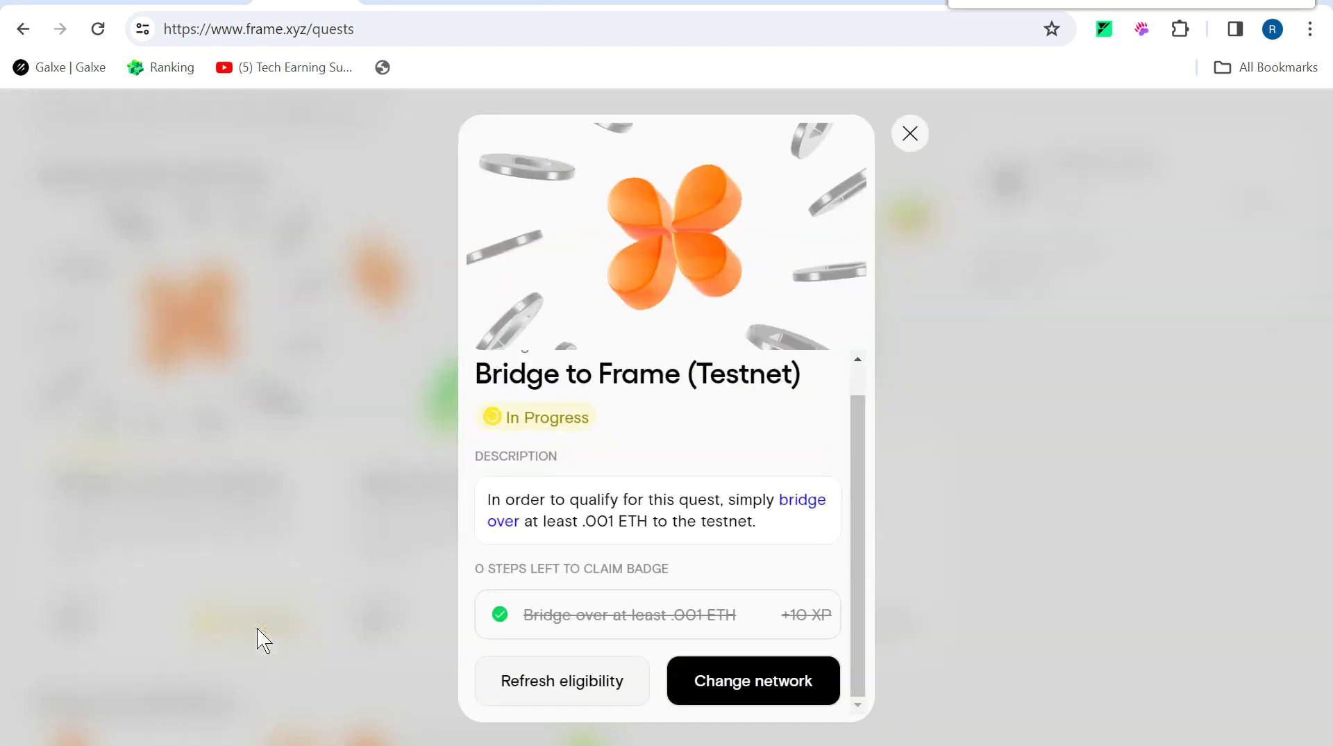
left_click(755, 702)
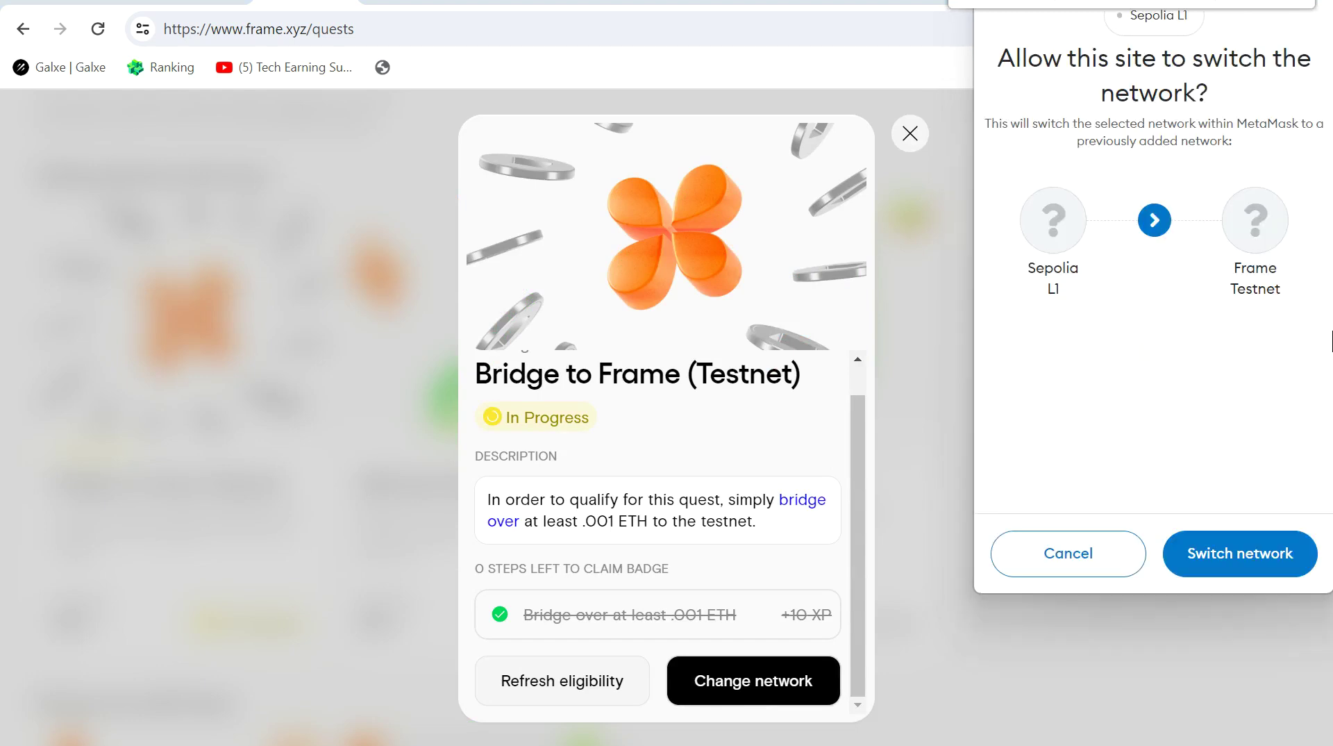
left_click(1247, 559)
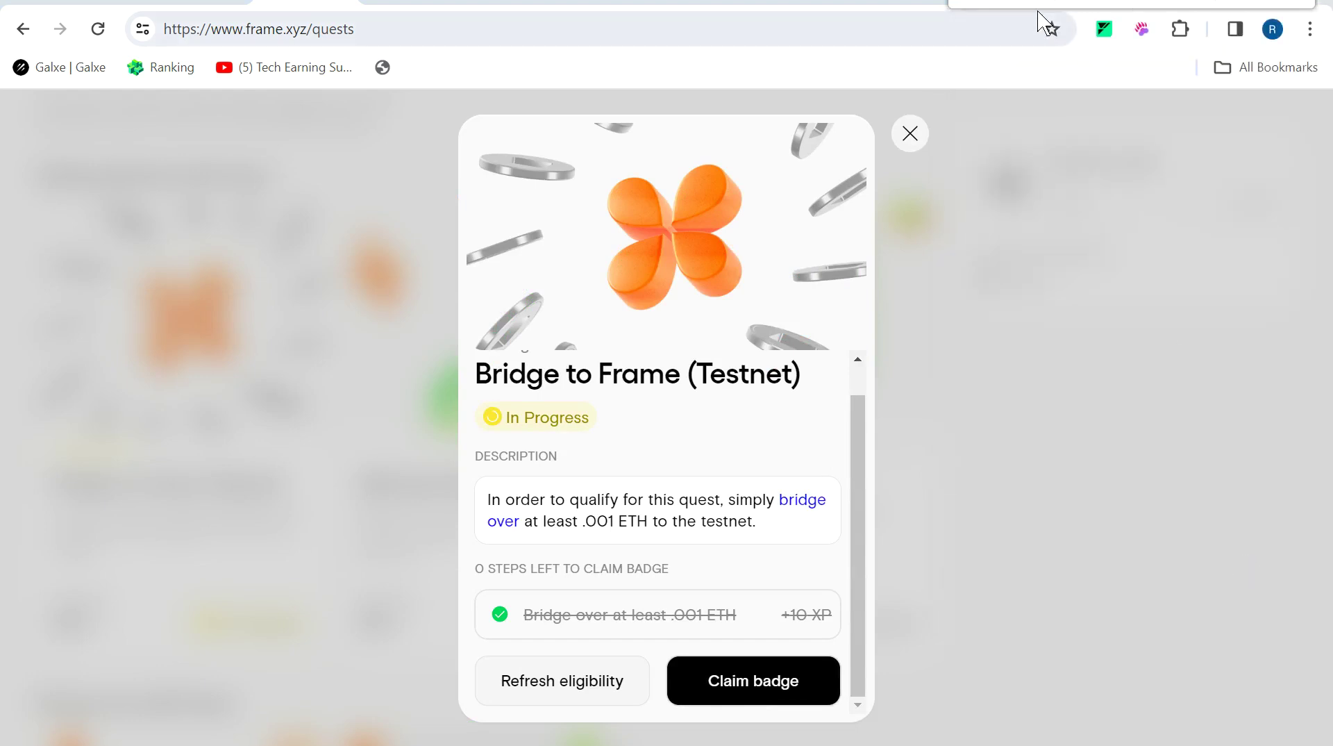
left_click(783, 692)
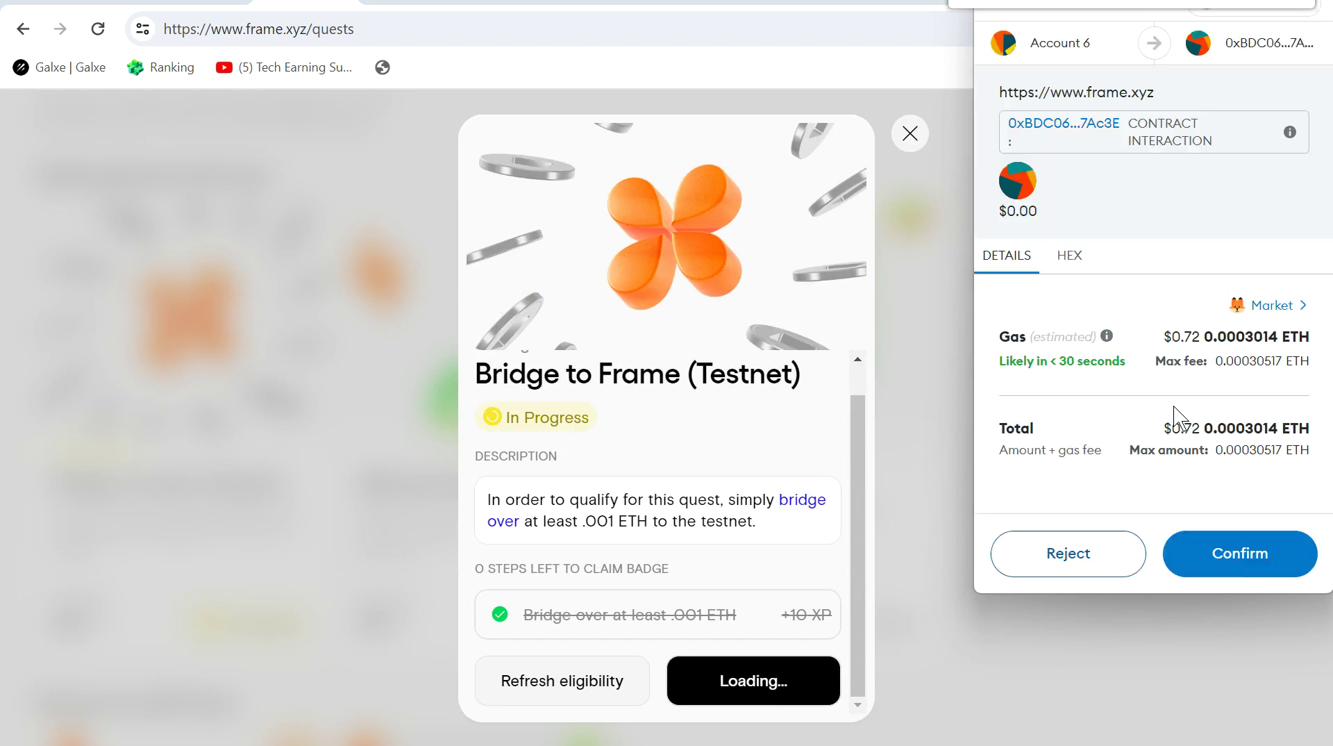
left_click(1241, 554)
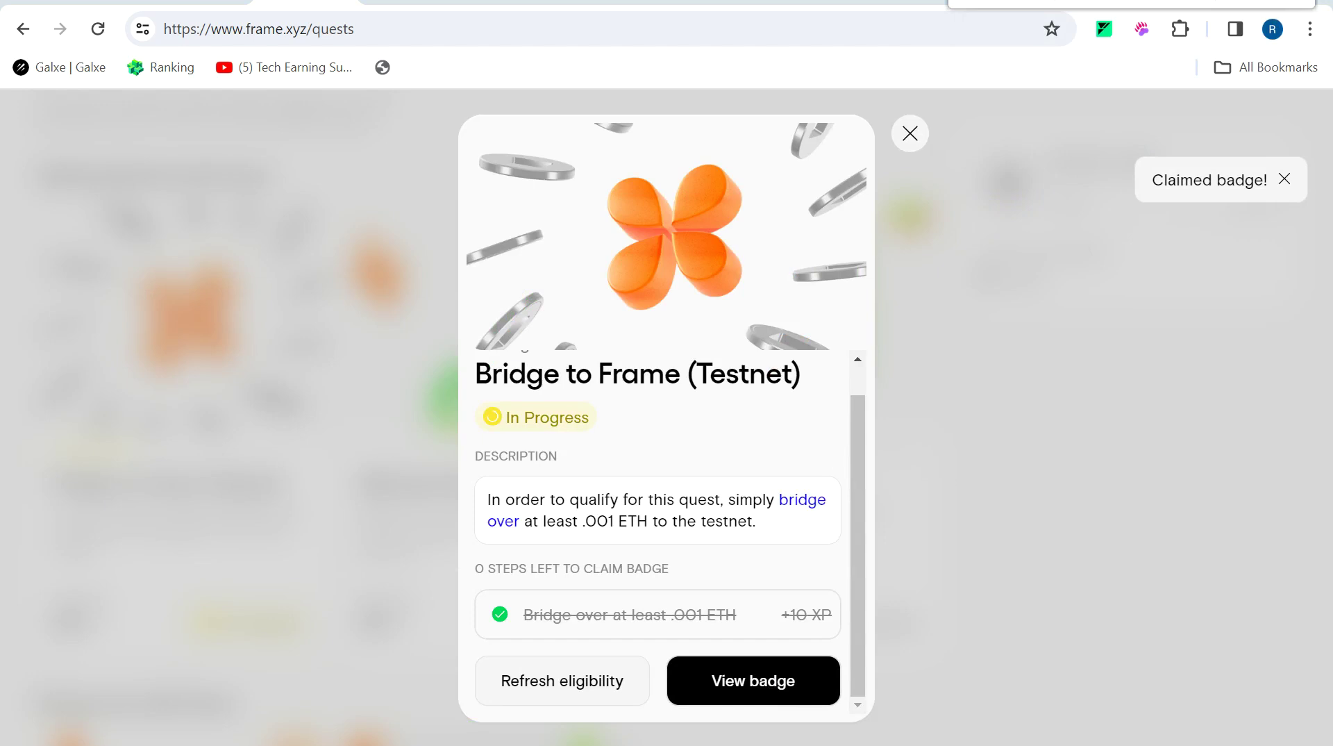
left_click(60, 465)
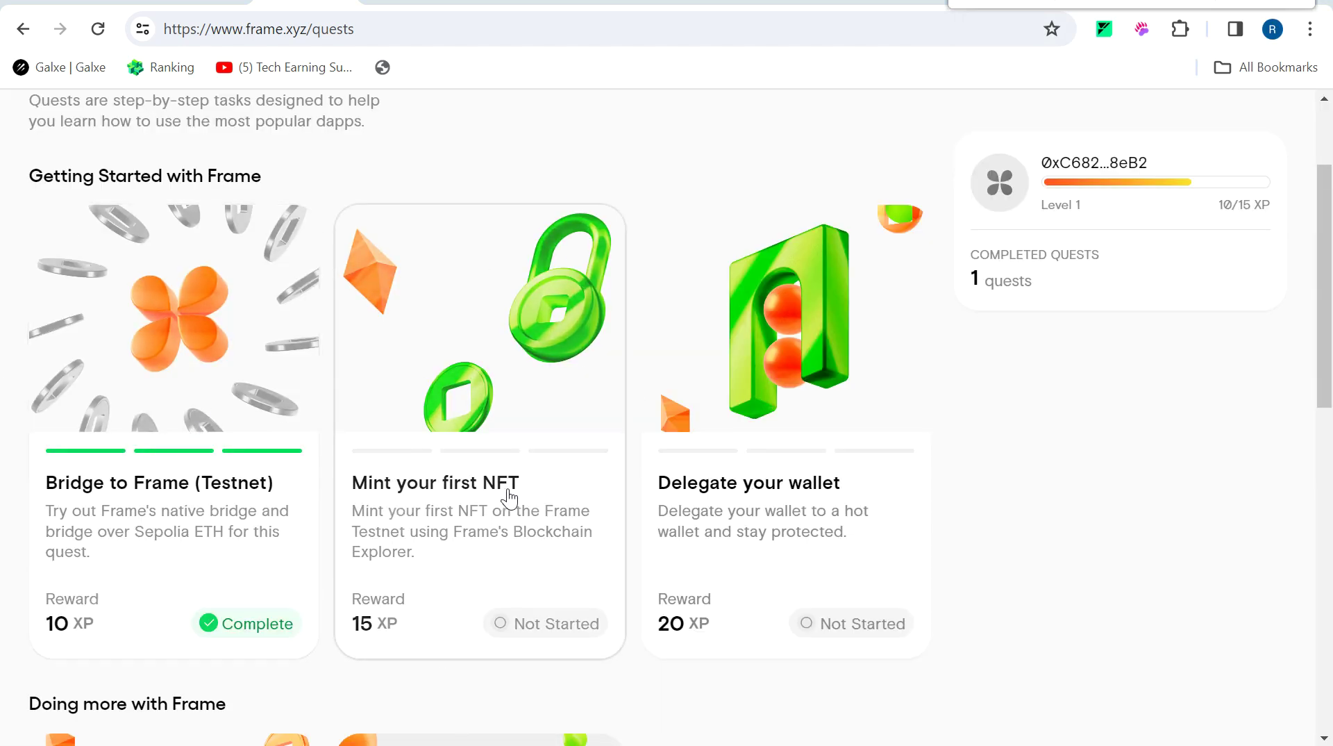
Open the Mint your first NFT guide in Notion and copy the Step 1 NFT contract address.
left_click(519, 553)
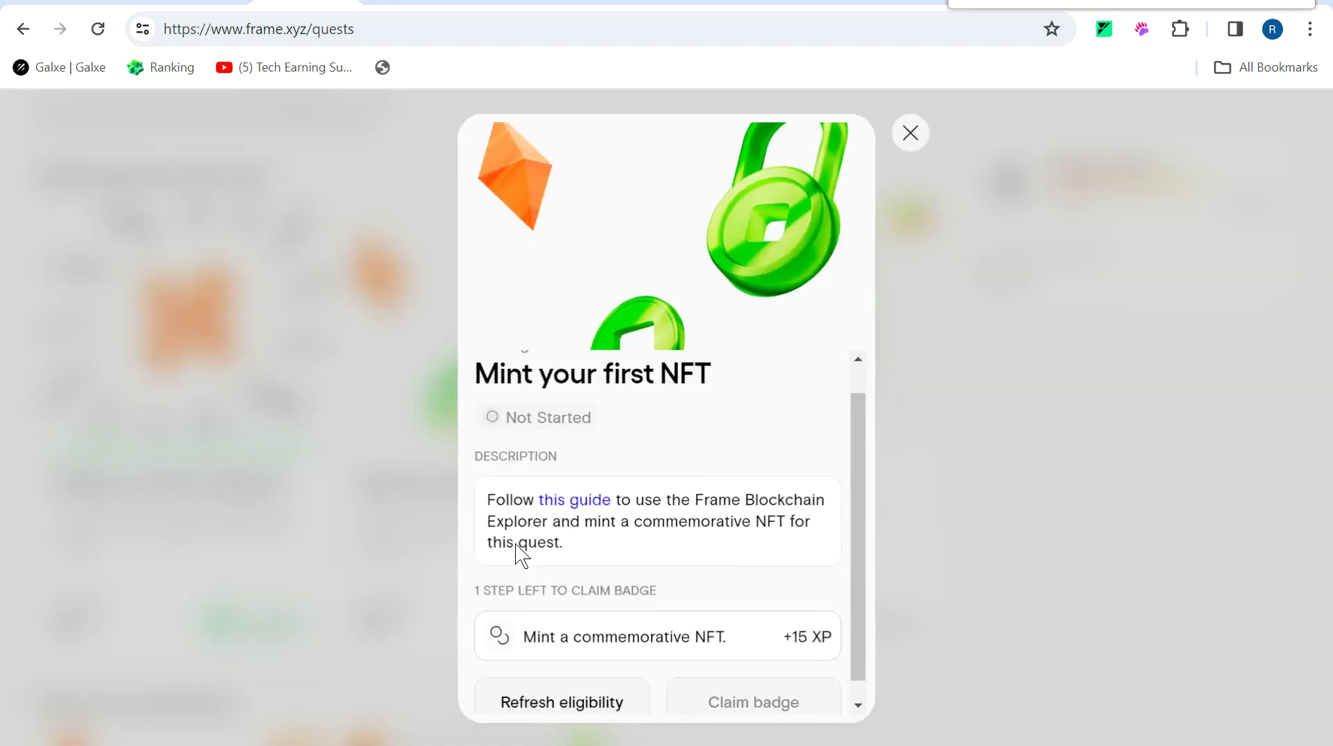
left_click(584, 506)
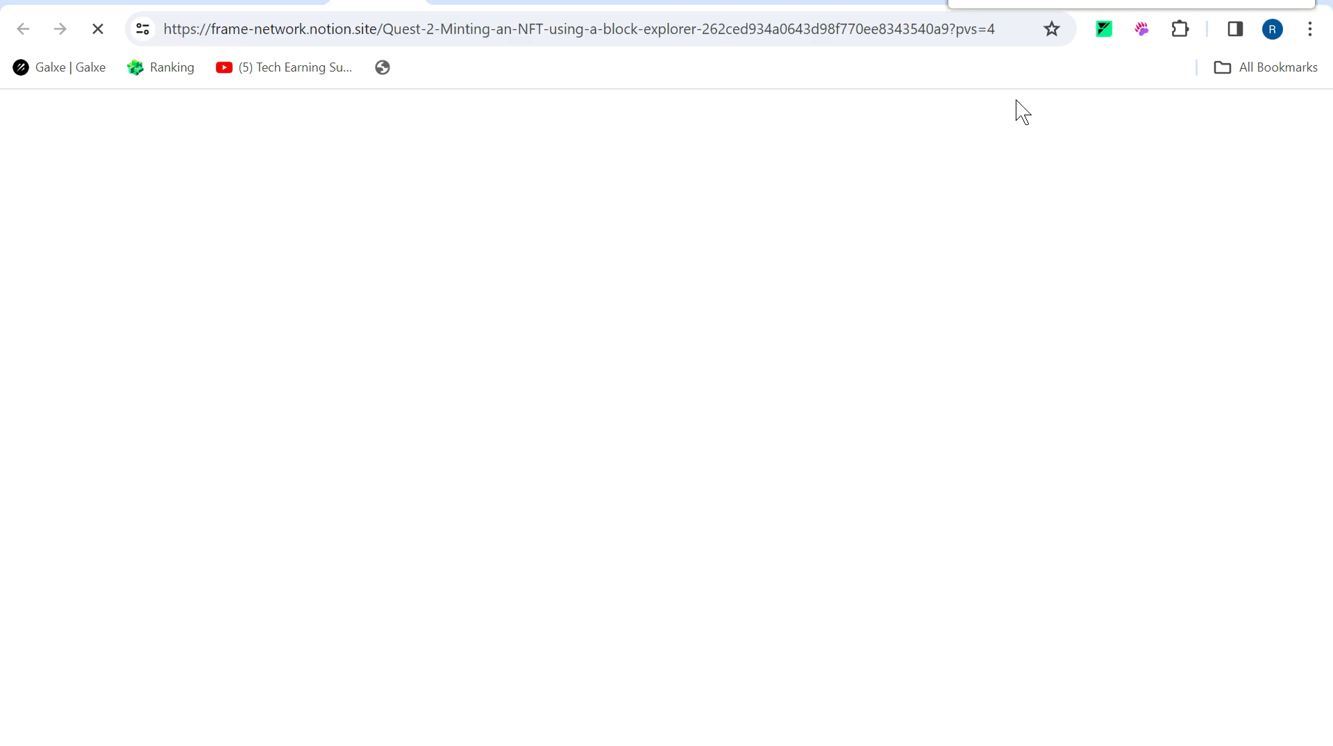
left_click(437, 2)
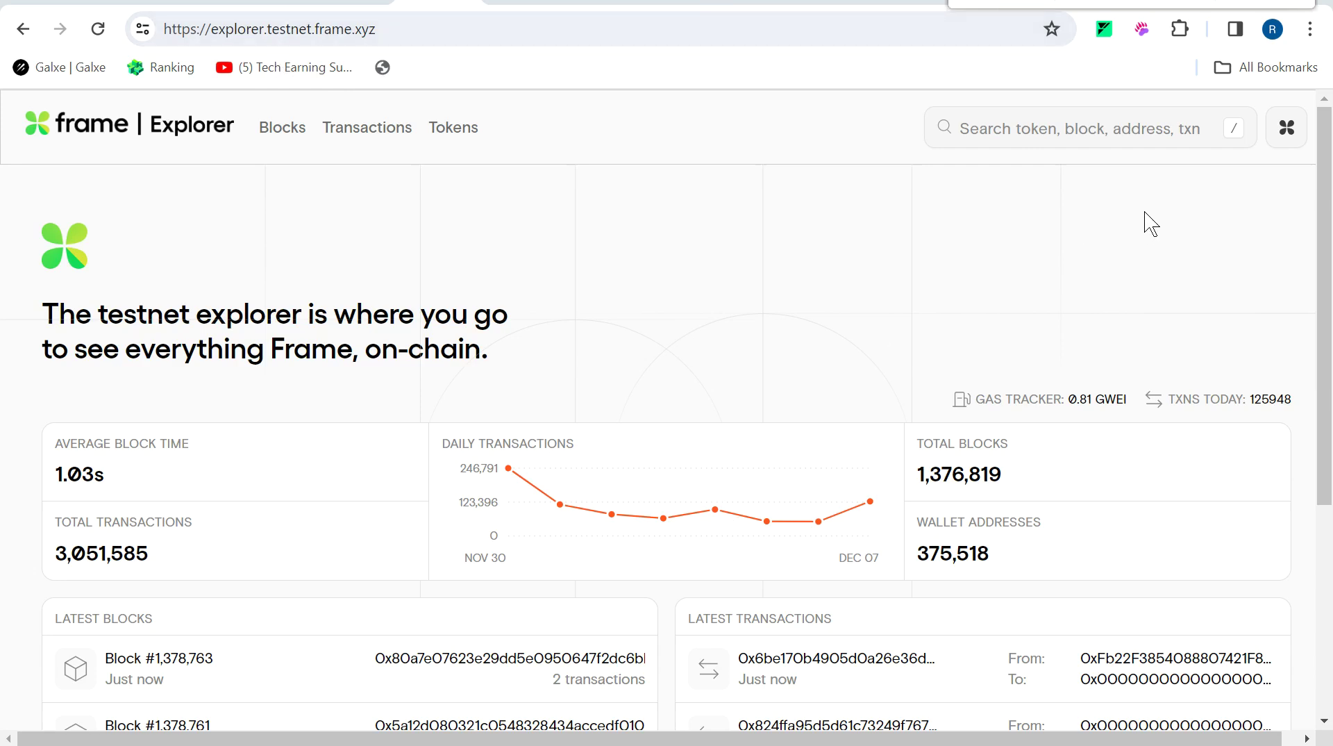
left_click(337, 3)
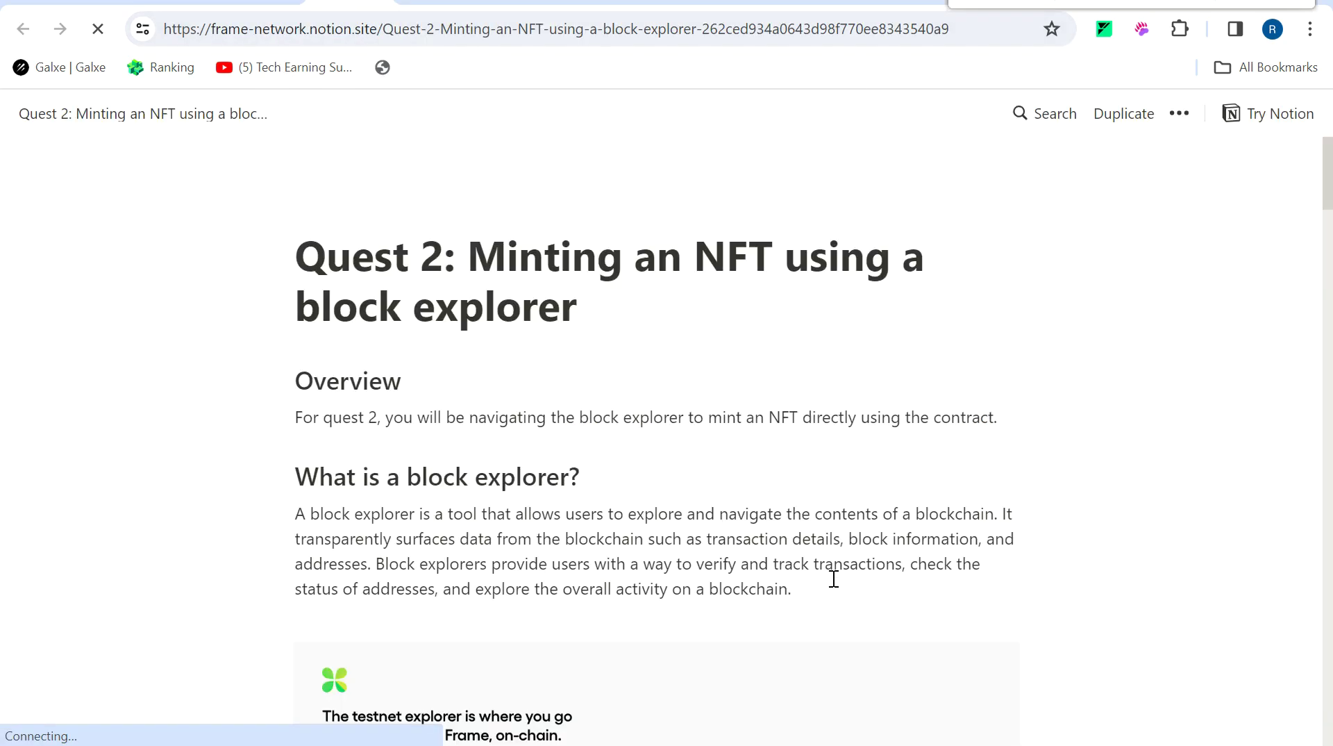
left_click_drag(1328, 195, 1329, 336)
left_click_drag(653, 425, 978, 432)
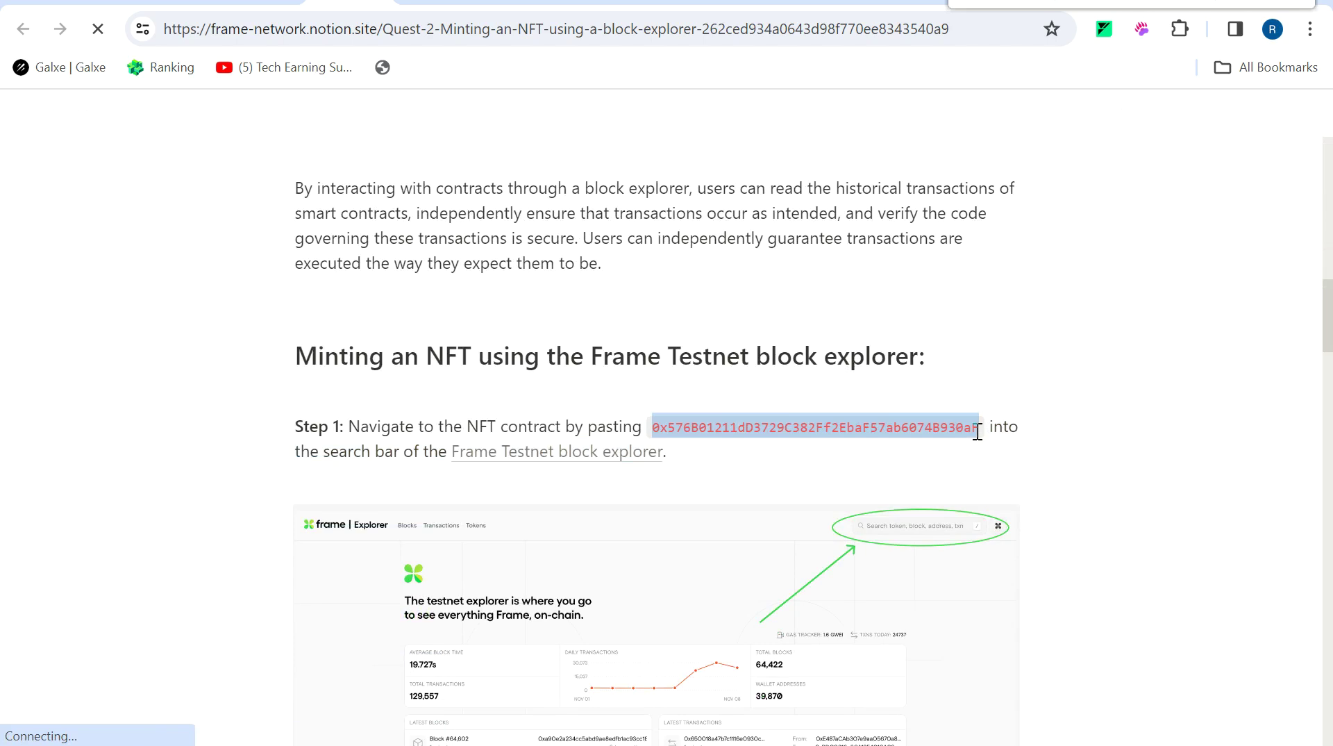
Search the explorer for the copied address and open the FrameTestnetCommemorativeNFTs contract.
left_click(444, 7)
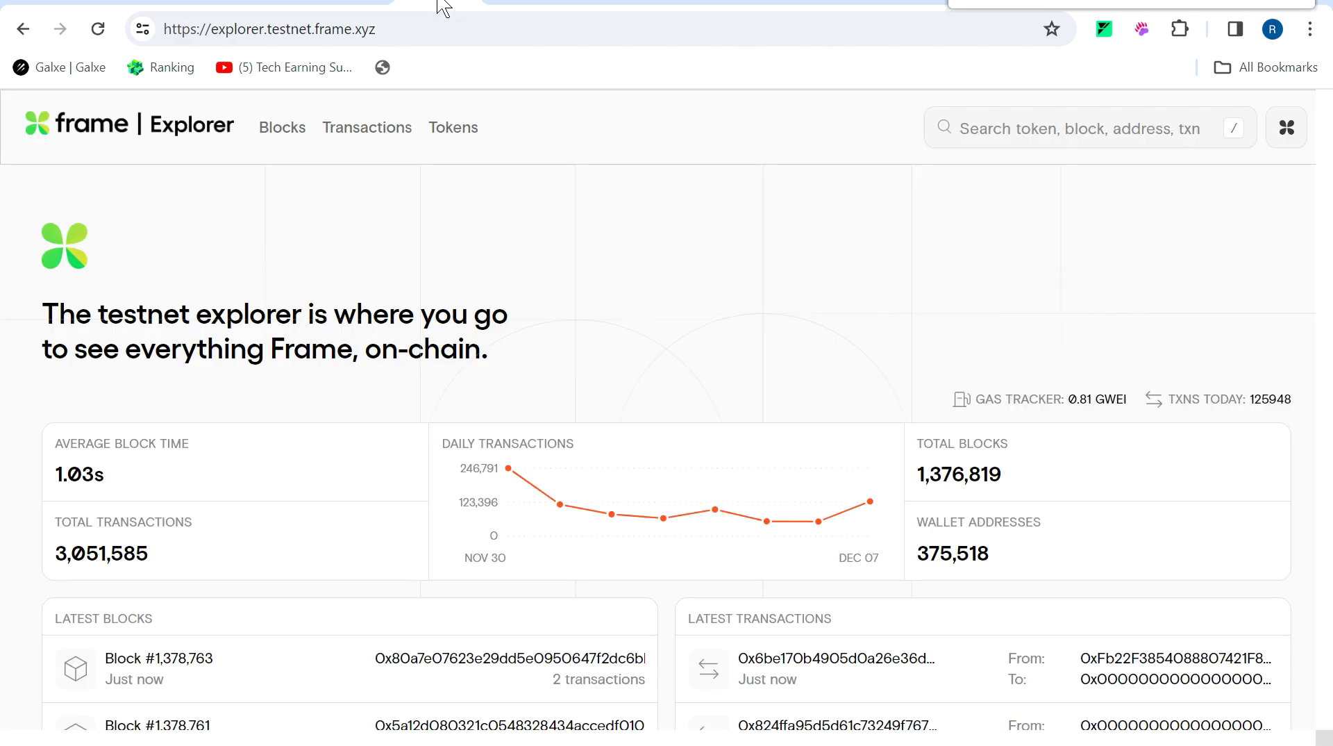
left_click(1056, 129)
key("ctrl+v")
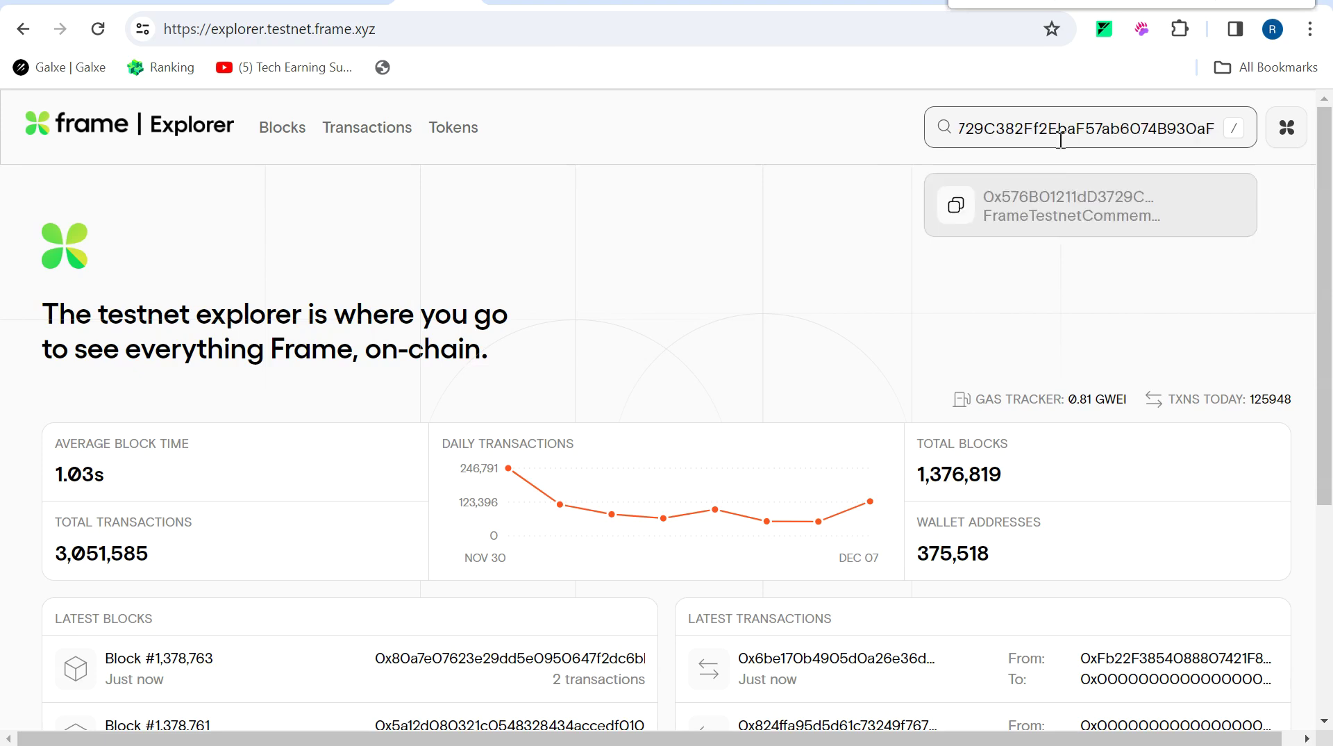
left_click(1060, 191)
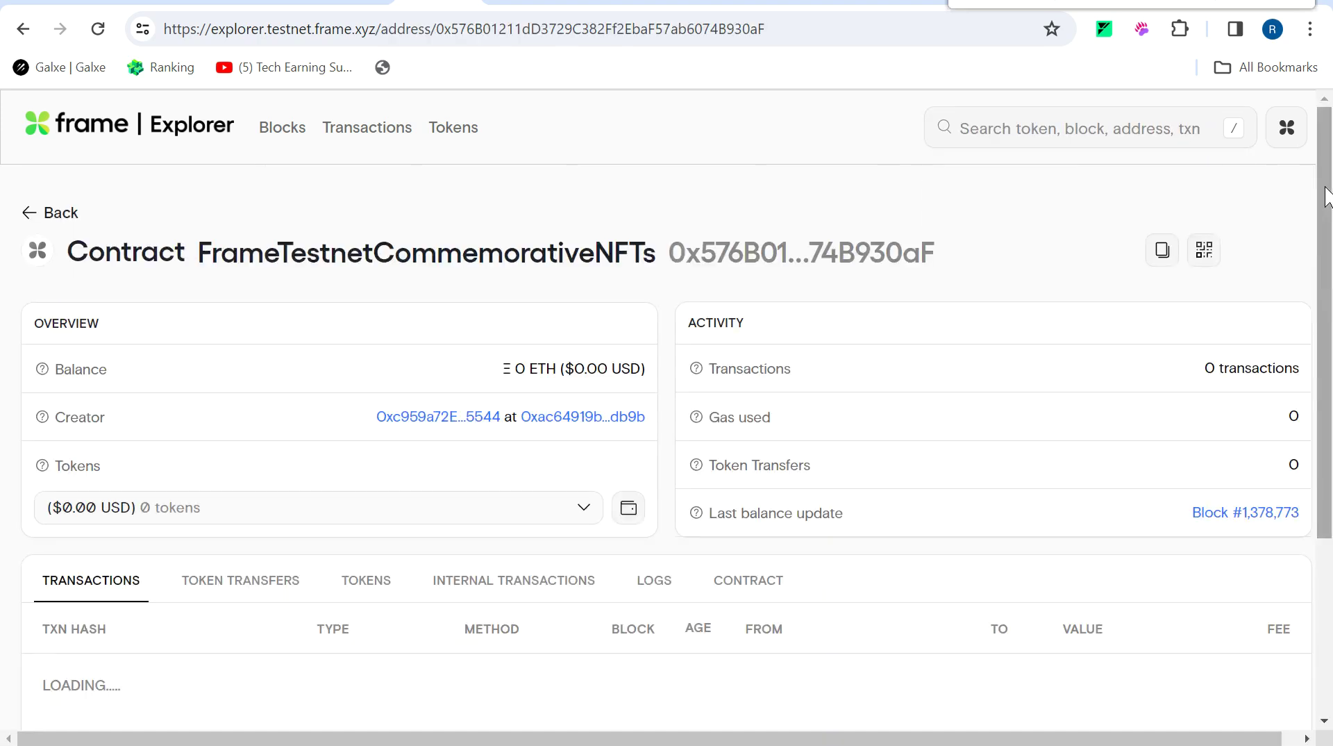
mouse_move(1327, 197)
left_mouse_down()
mouse_move(1328, 260)
mouse_move(1330, 217)
left_mouse_up()
left_click(732, 201)
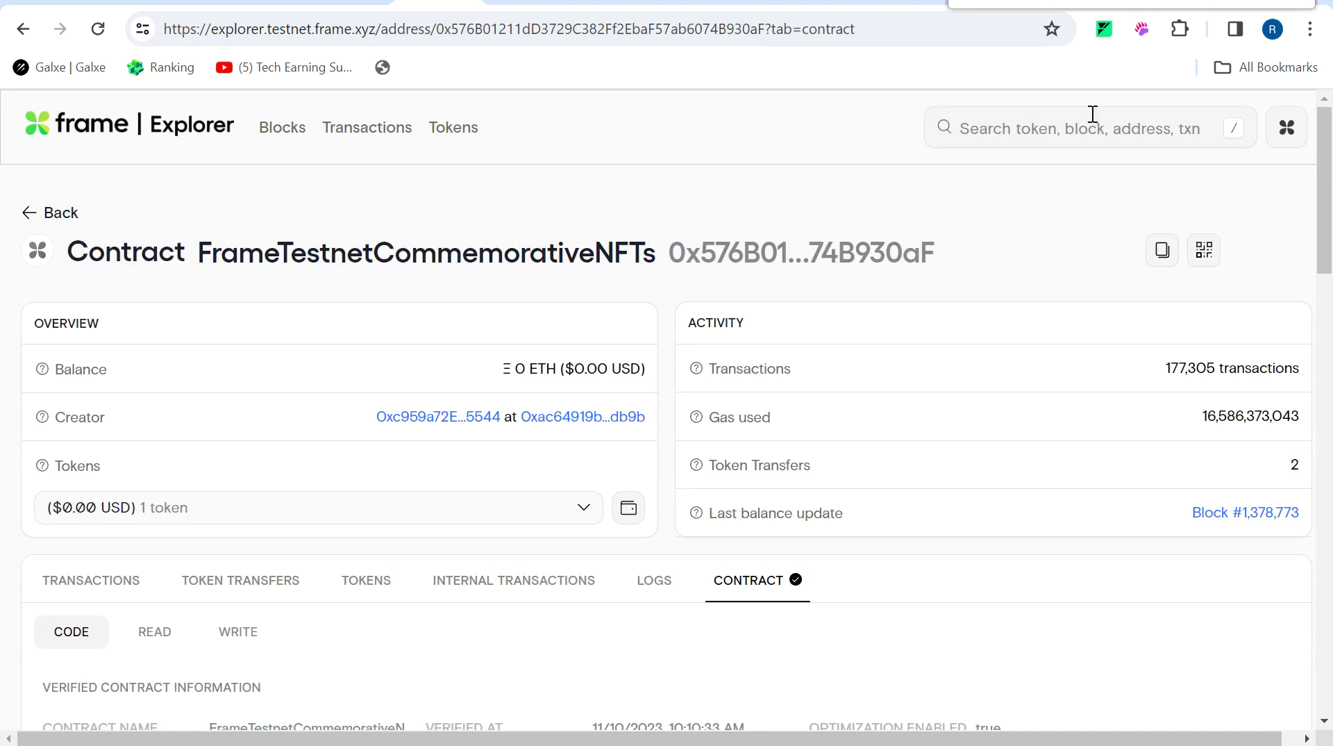
Show the contract's write functions and start connecting a wallet.
scroll(649, 96, "down", 5)
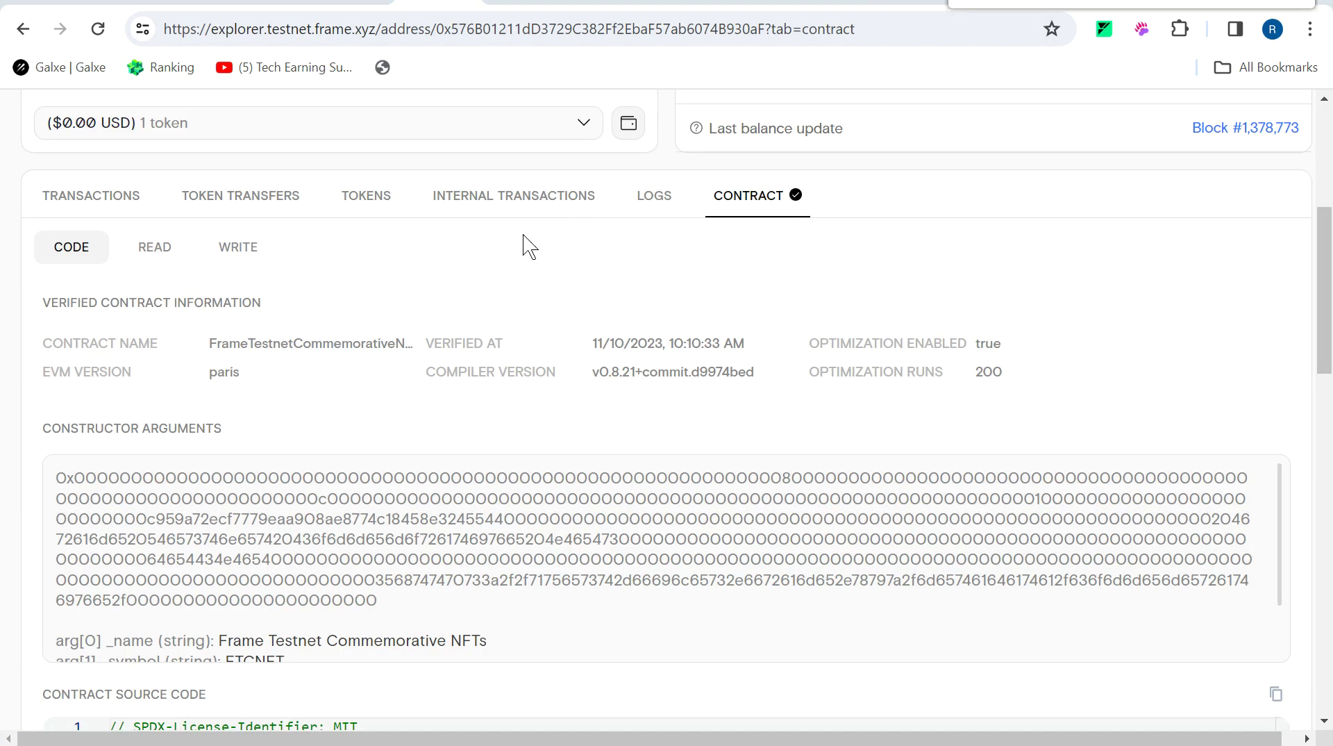
left_click(248, 257)
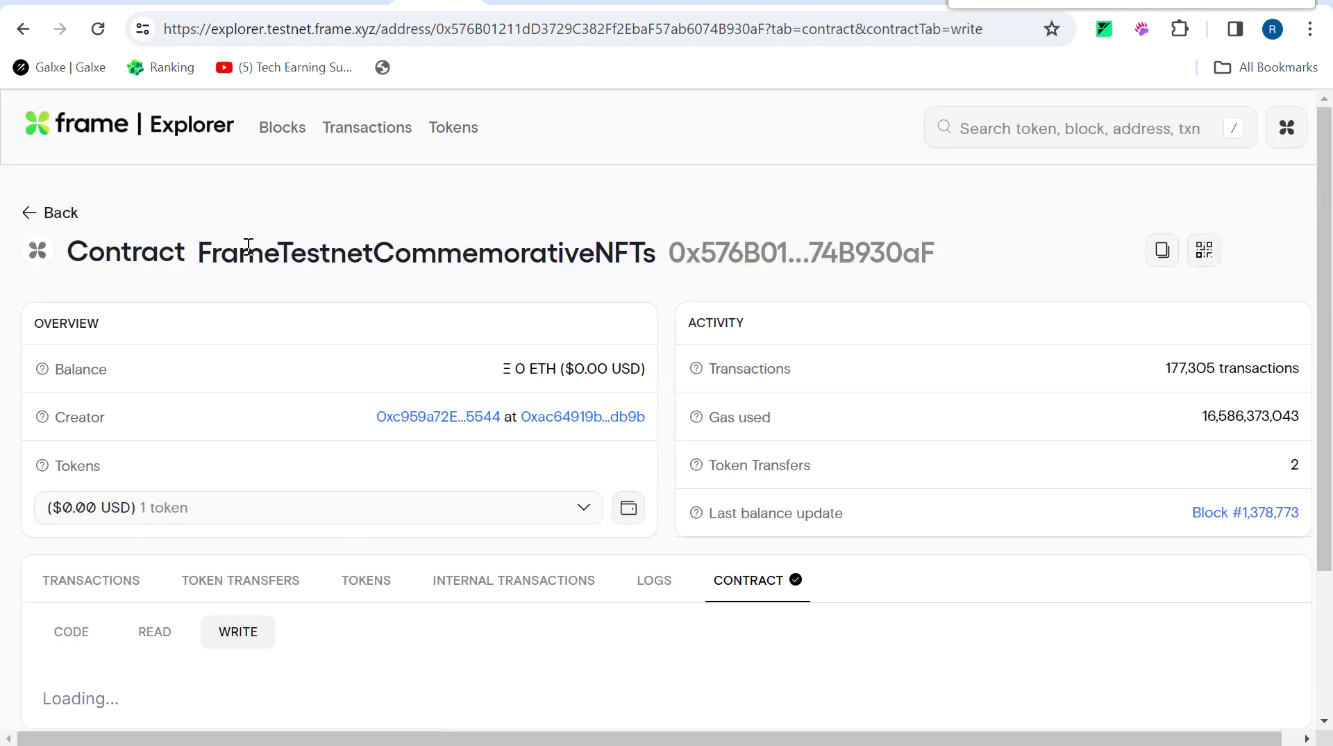
scroll(324, 455, "down", 3)
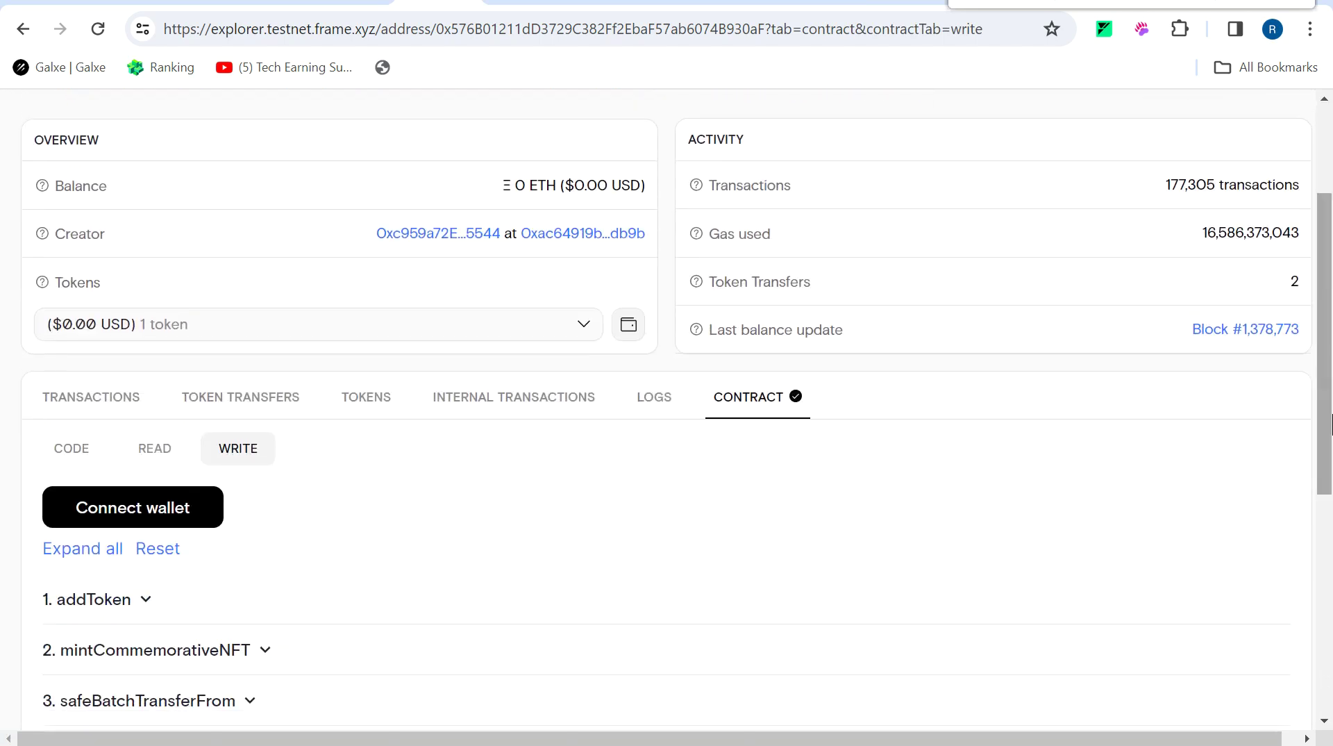
left_click(201, 522)
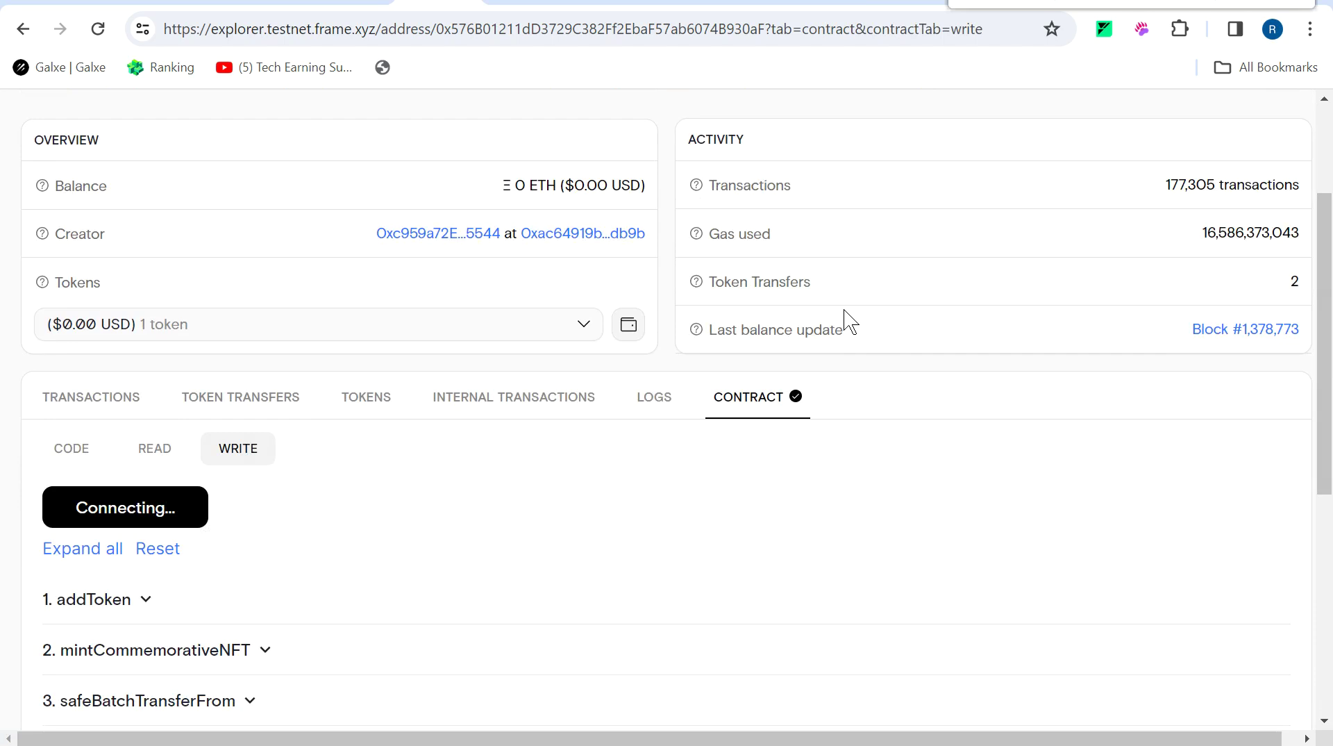
scroll(214, 599, "up", 2)
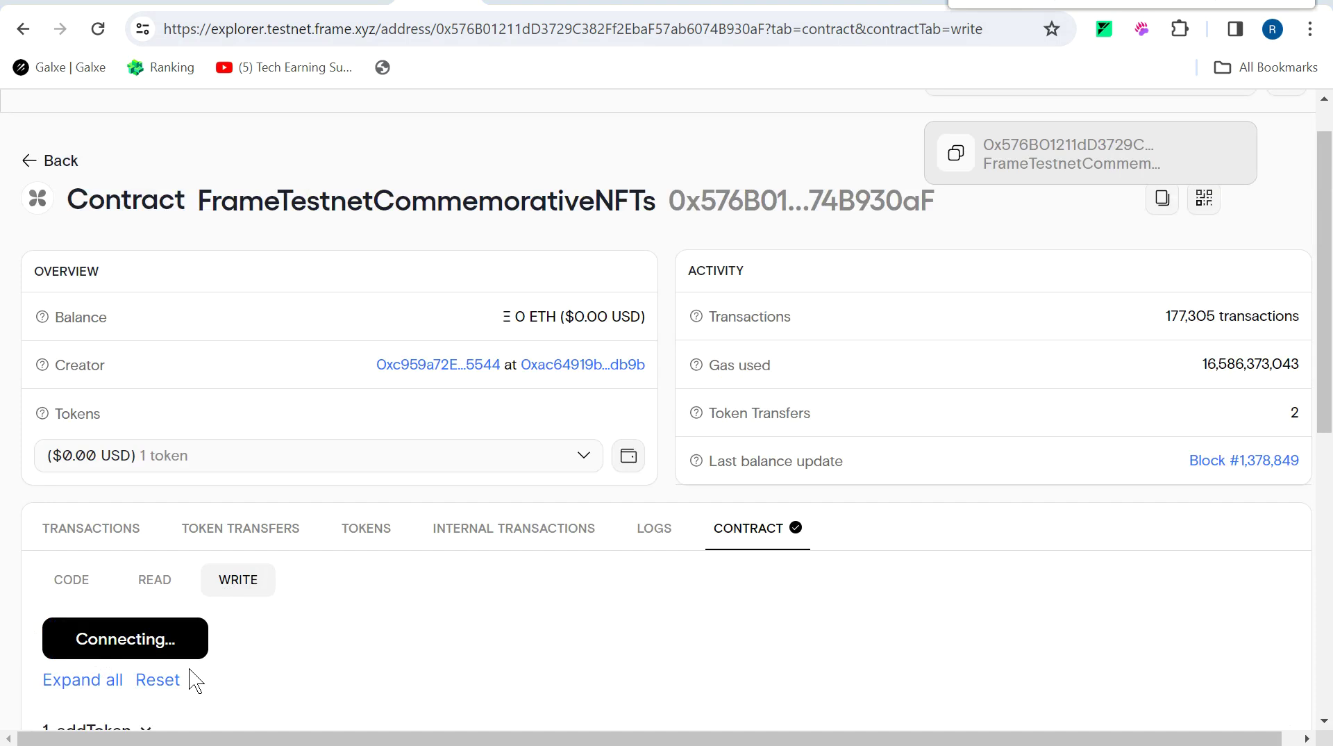
left_click(810, 2)
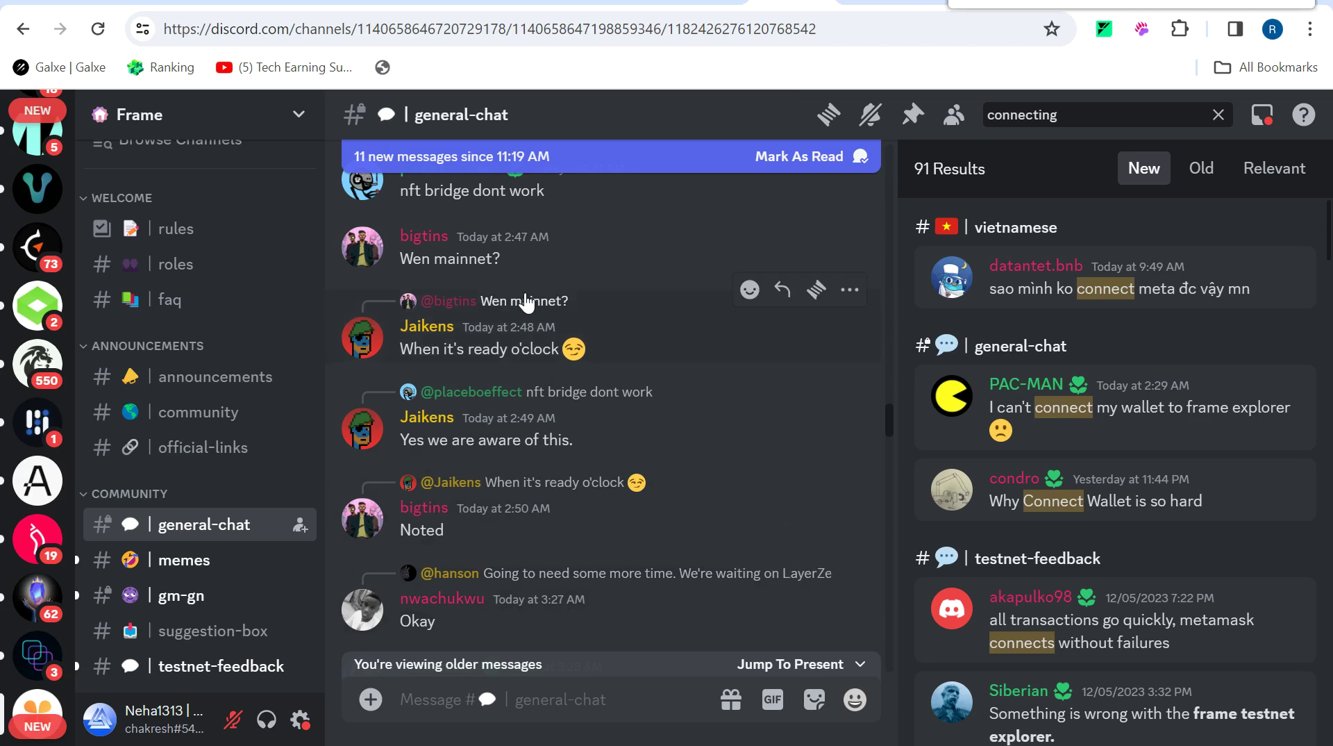
Read the Frame Discord's 'connecting' messages and a moderator's profile, then return to the explorer.
left_click(332, 3)
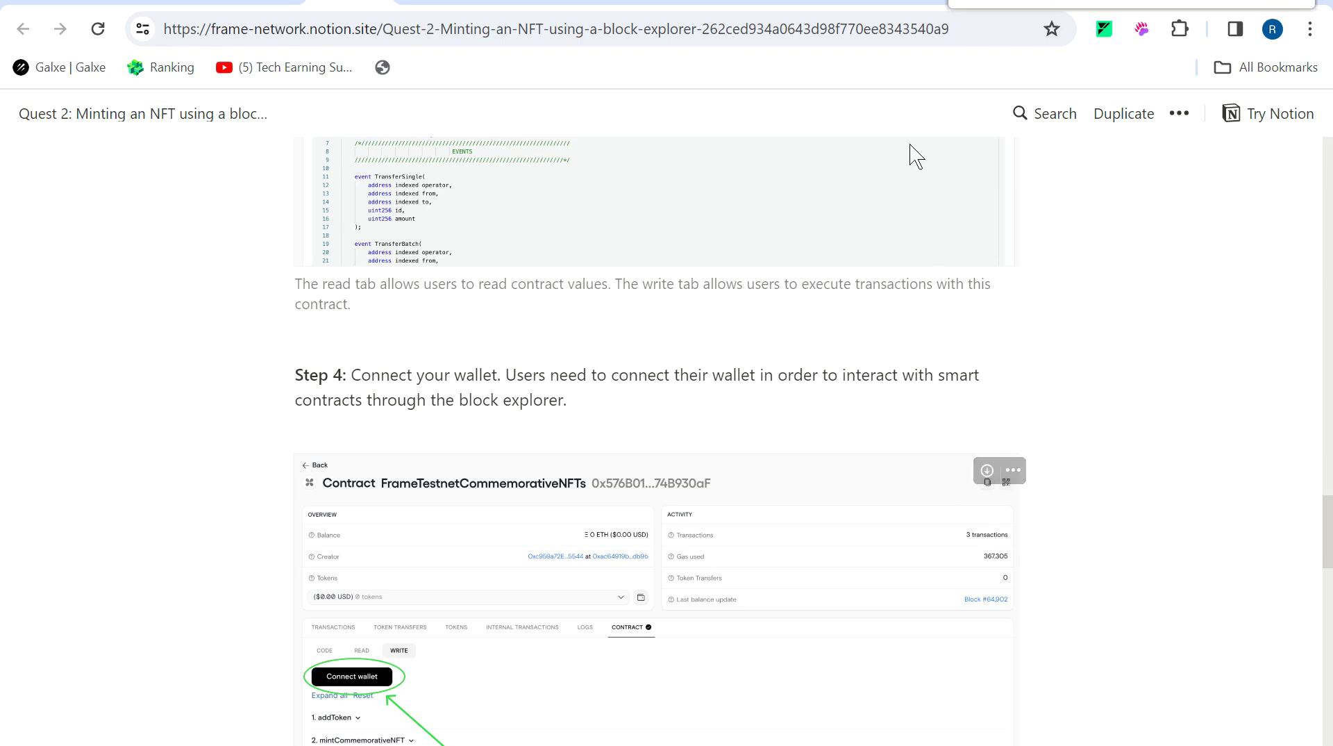
left_click(782, 3)
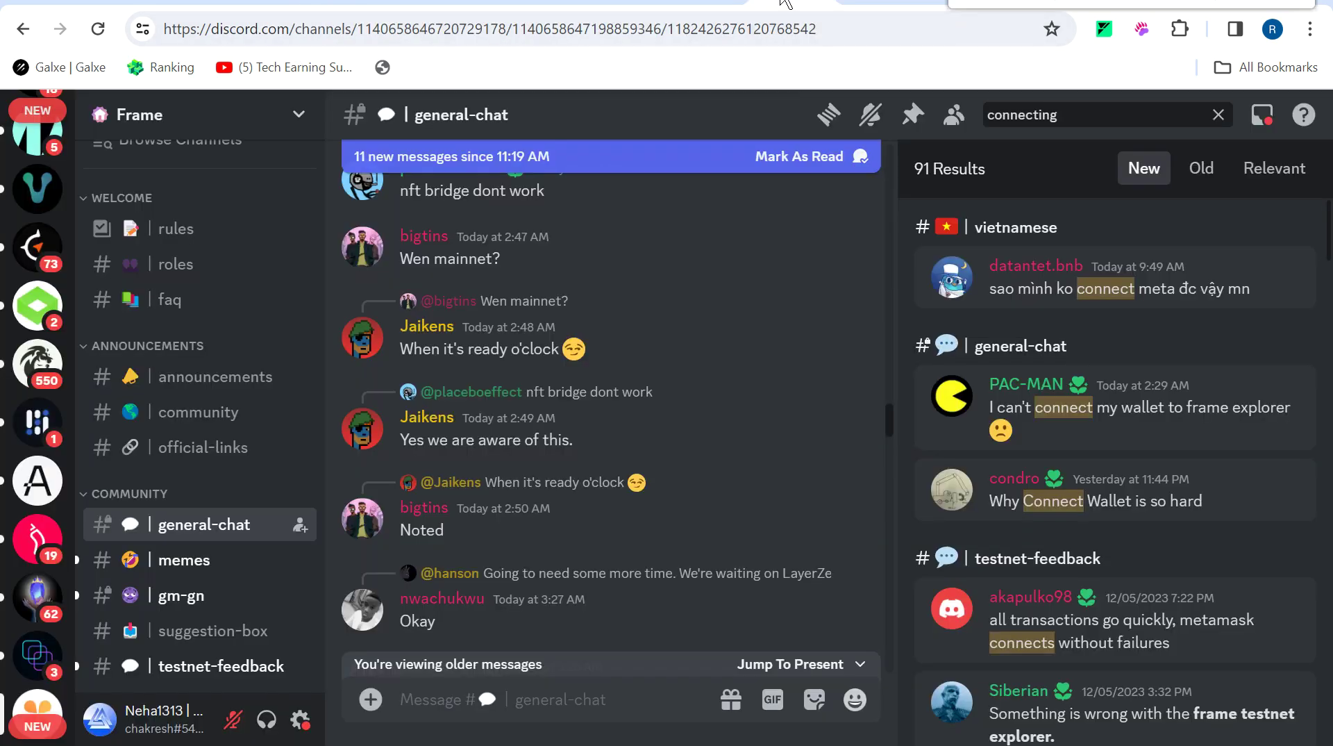
left_click(426, 417)
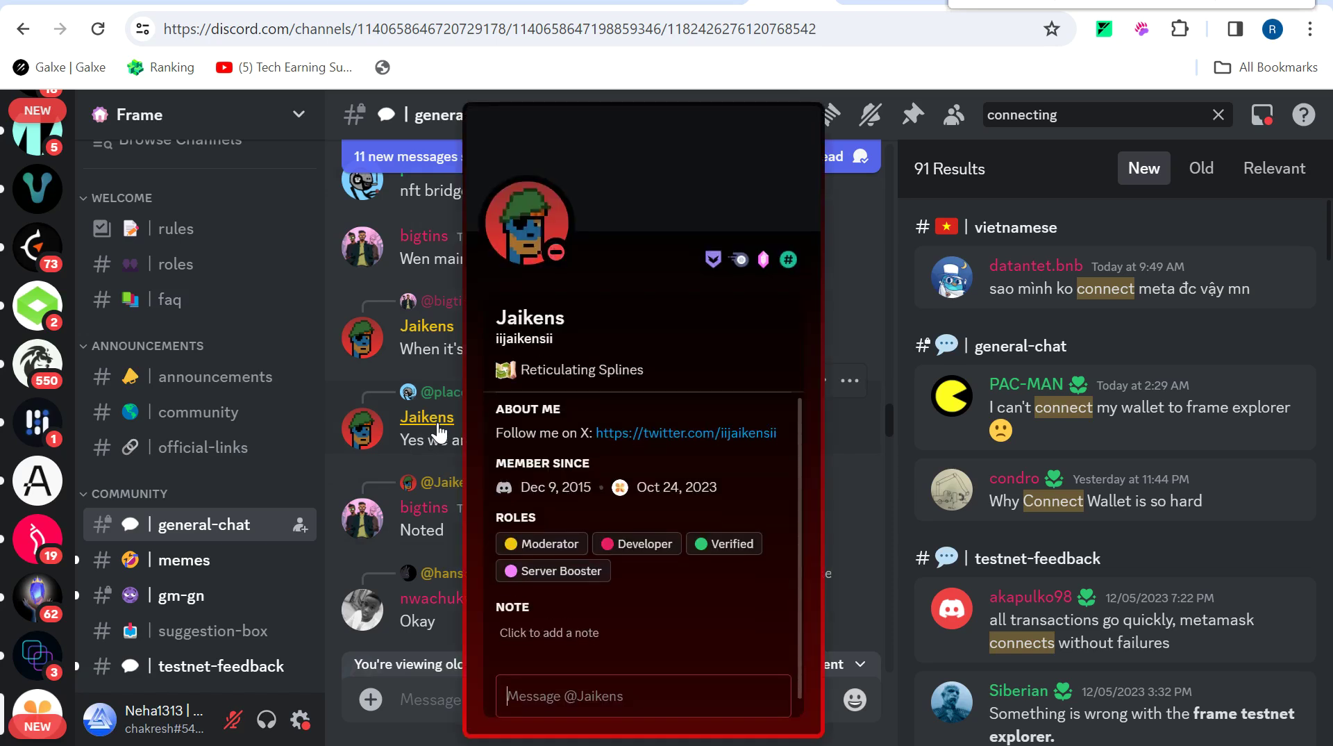
left_click(437, 425)
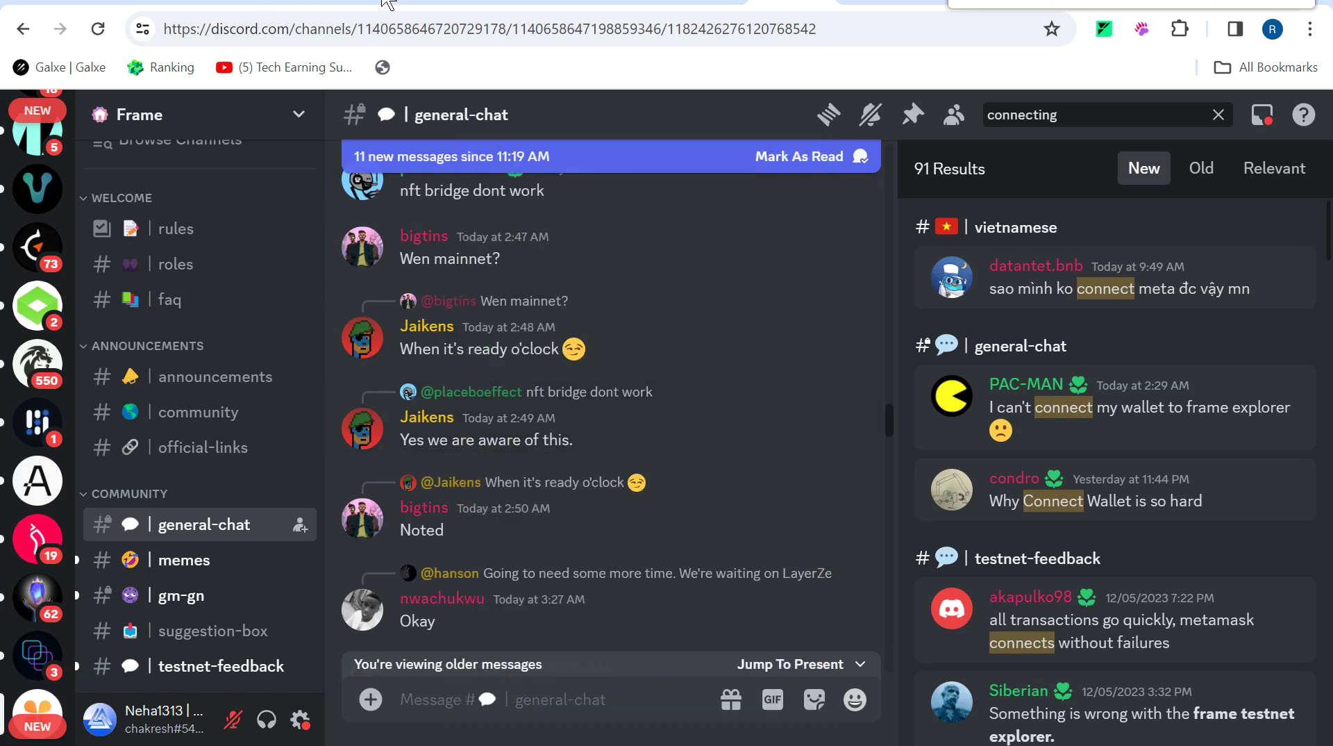
left_click(439, 1)
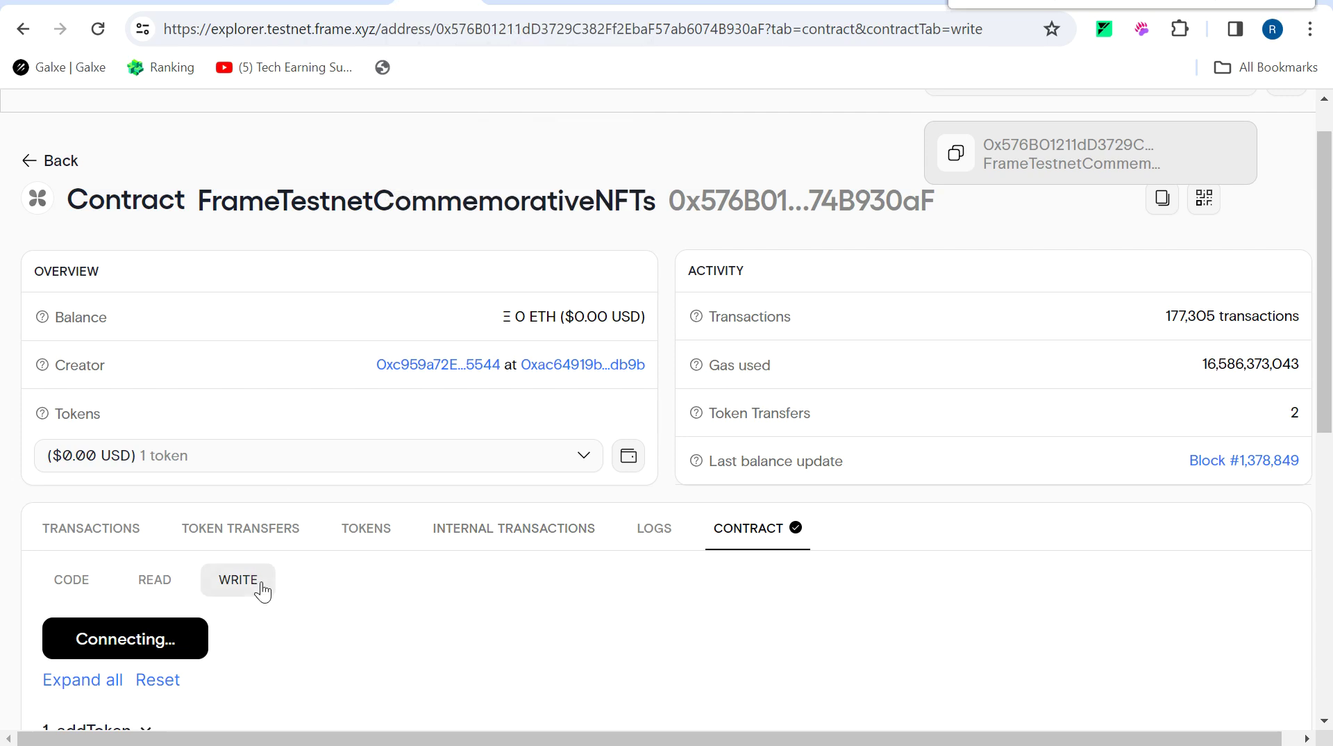
Try writing mintCommemorativeNFT with tokenId 1, then check the Mint your first NFT quest.
scroll(568, 694, "down", 5)
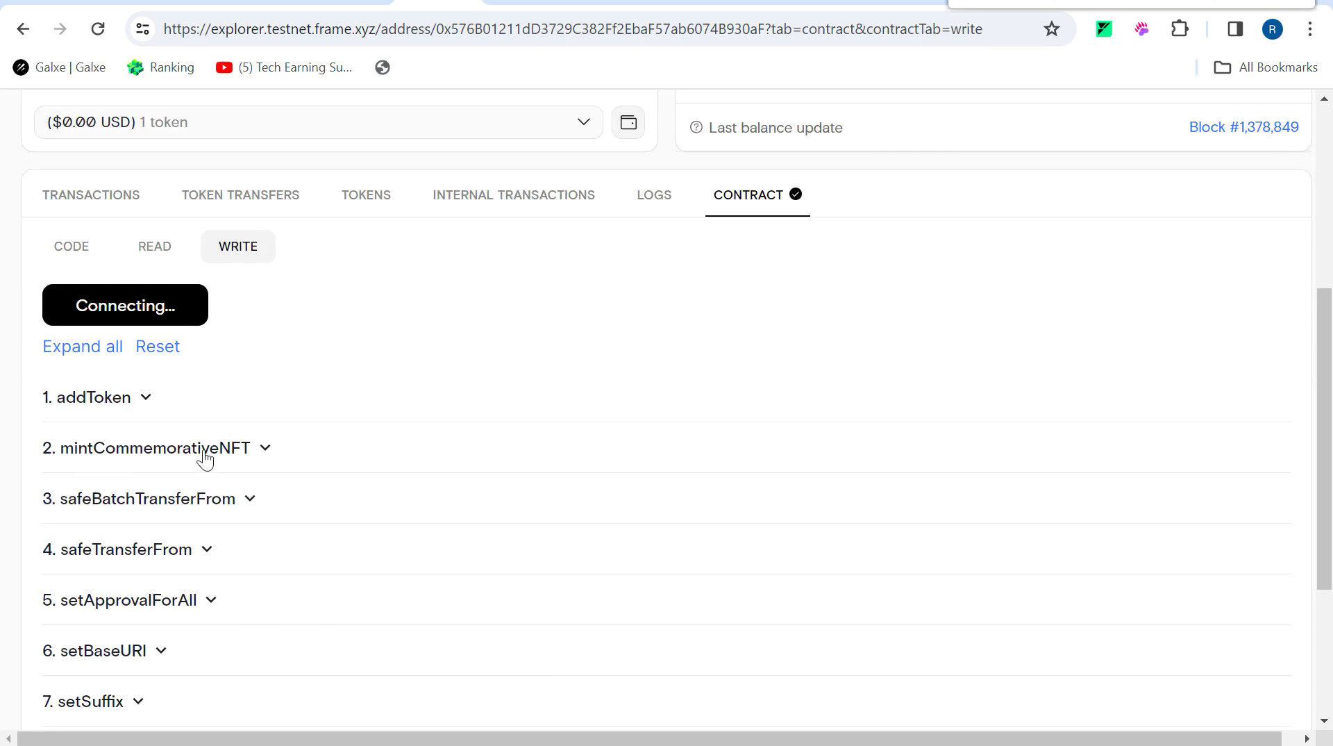
left_click(252, 453)
left_click(209, 495)
type("1")
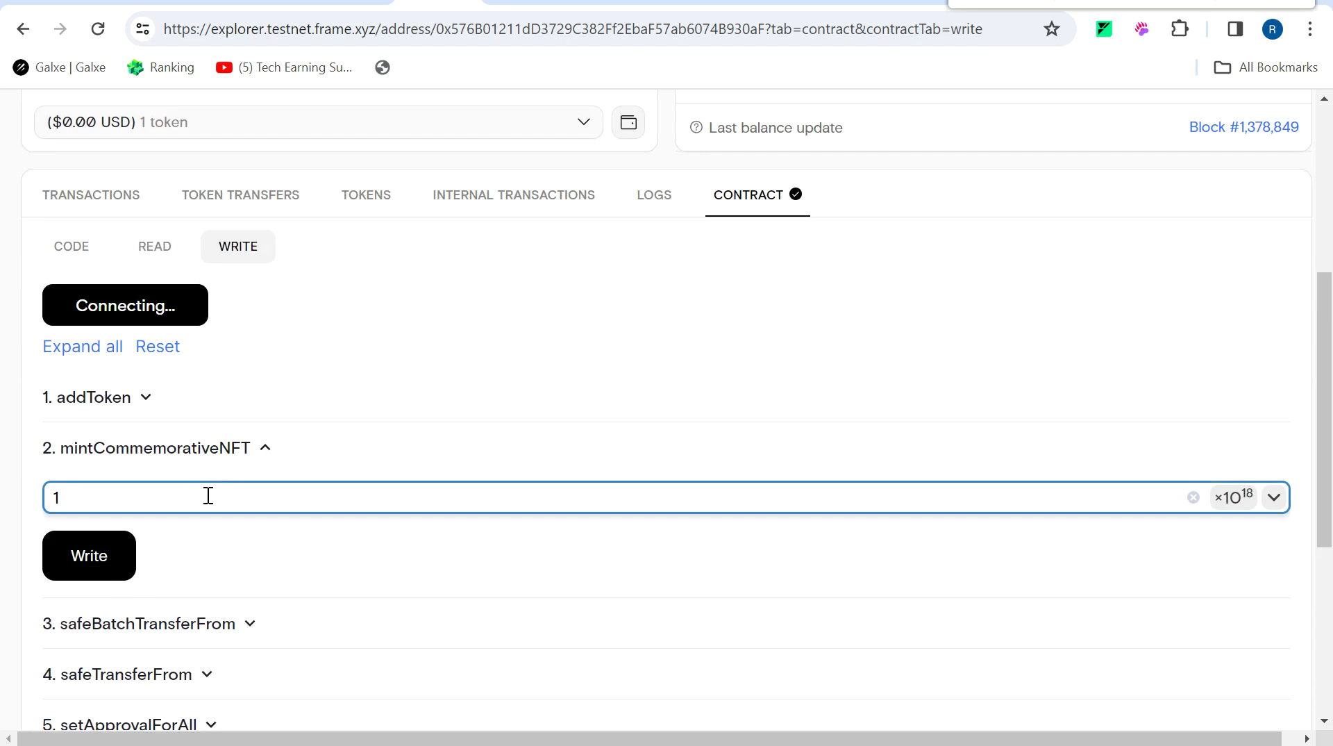
left_click(90, 579)
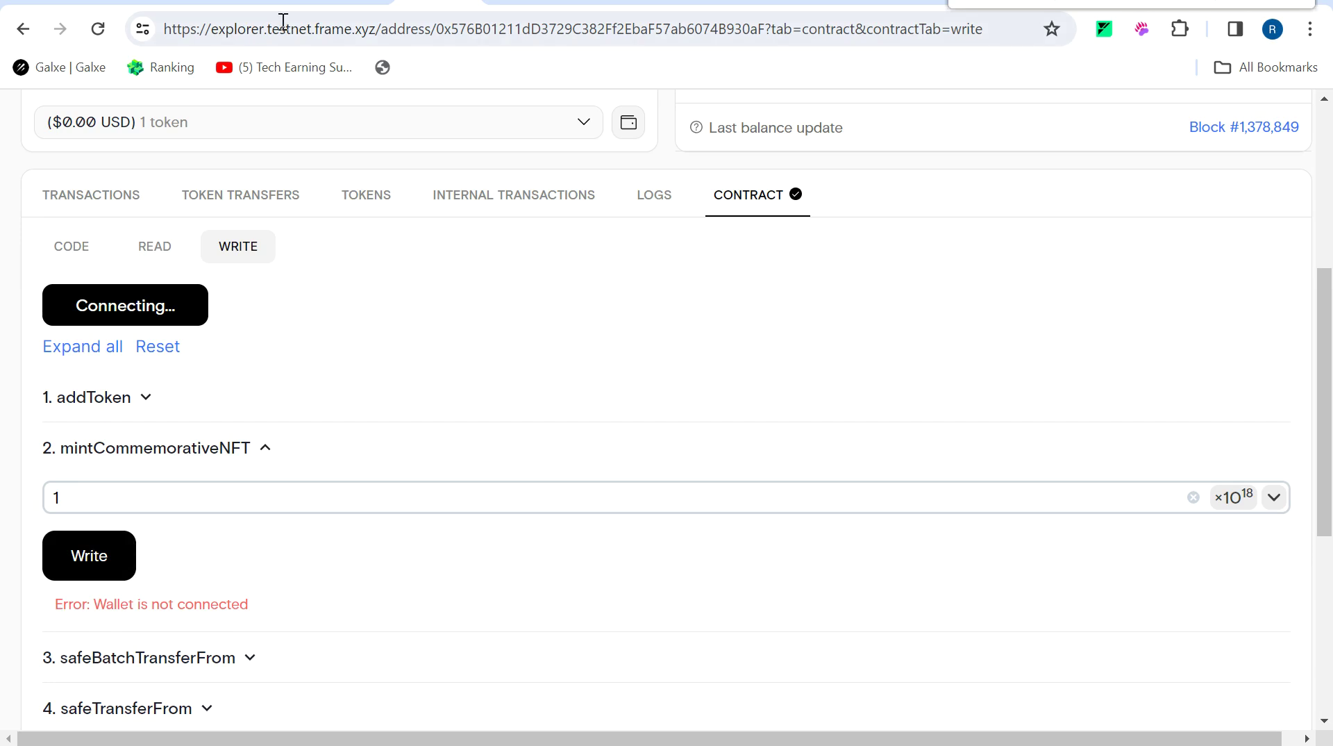
left_click(272, 2)
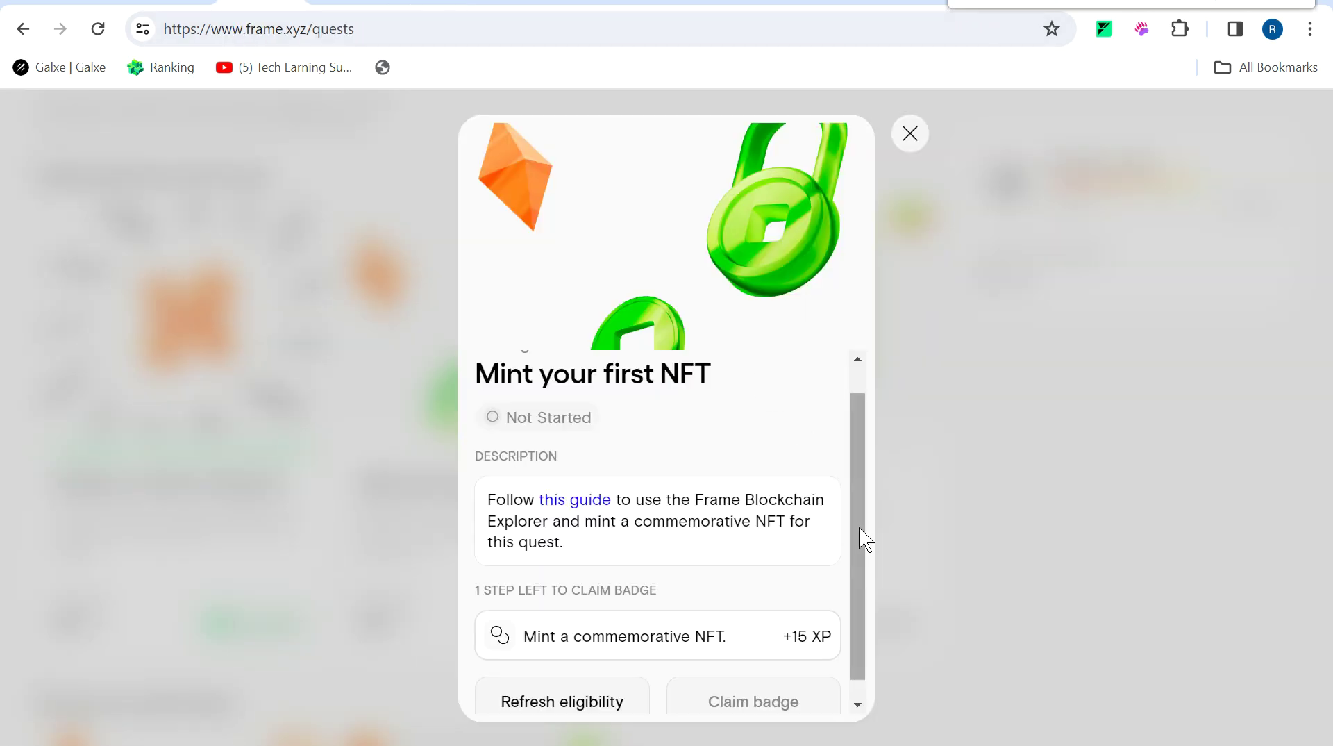
Recheck that the Mint your first NFT badge is still unclaimable, then open the Delegate your wallet site.
left_click(909, 132)
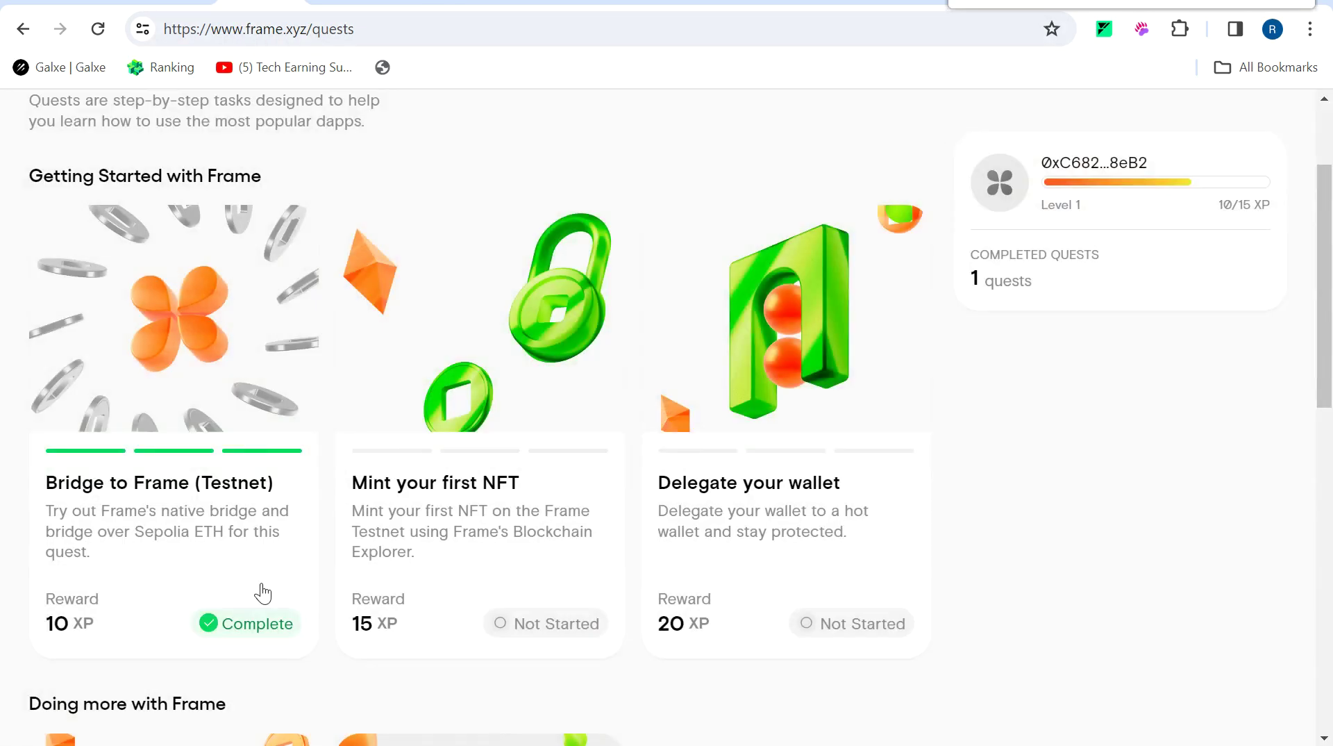
left_click(550, 632)
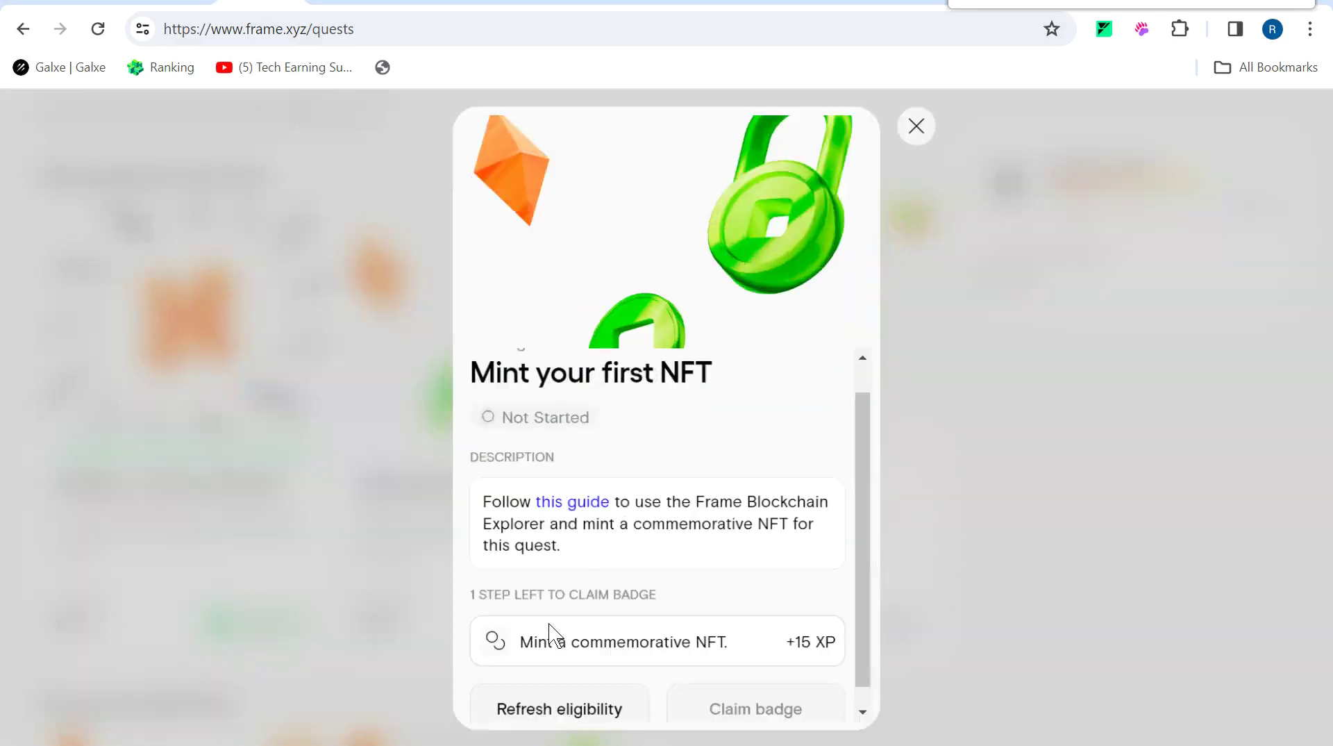
left_click_drag(863, 438, 857, 559)
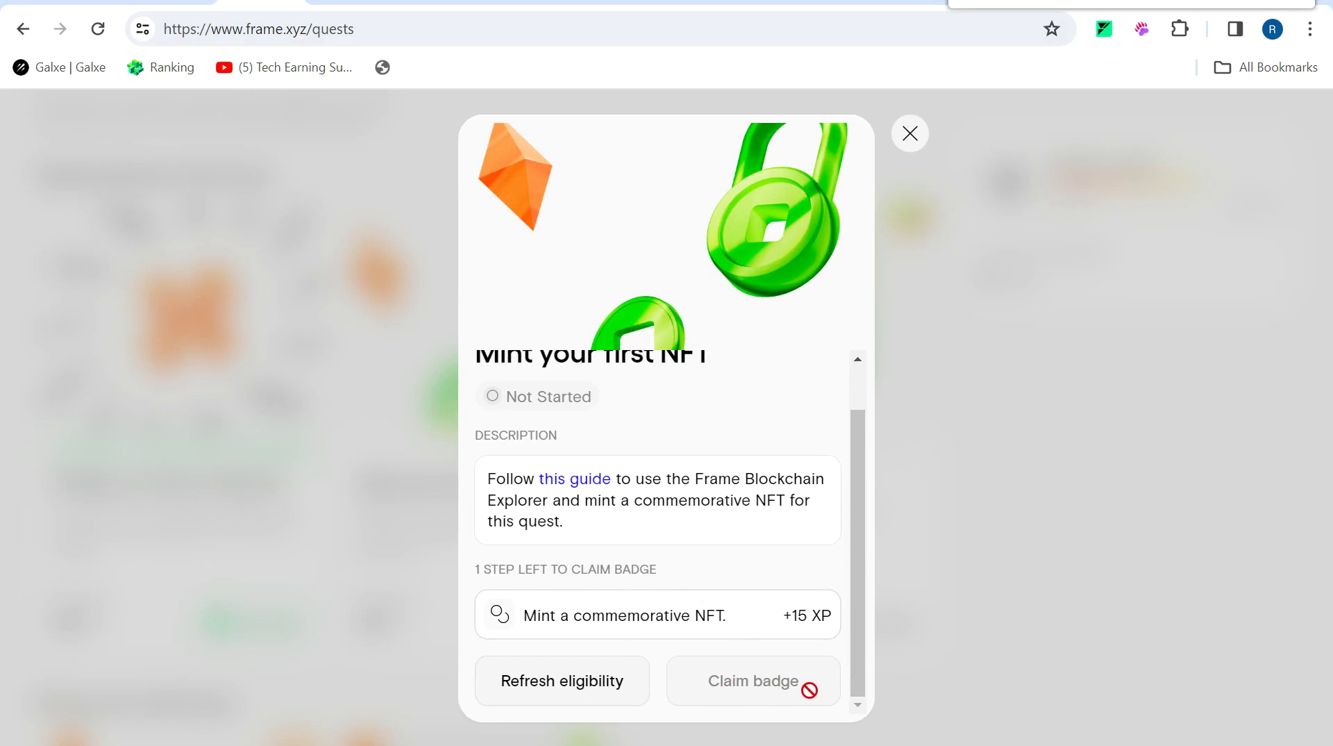
left_click(923, 127)
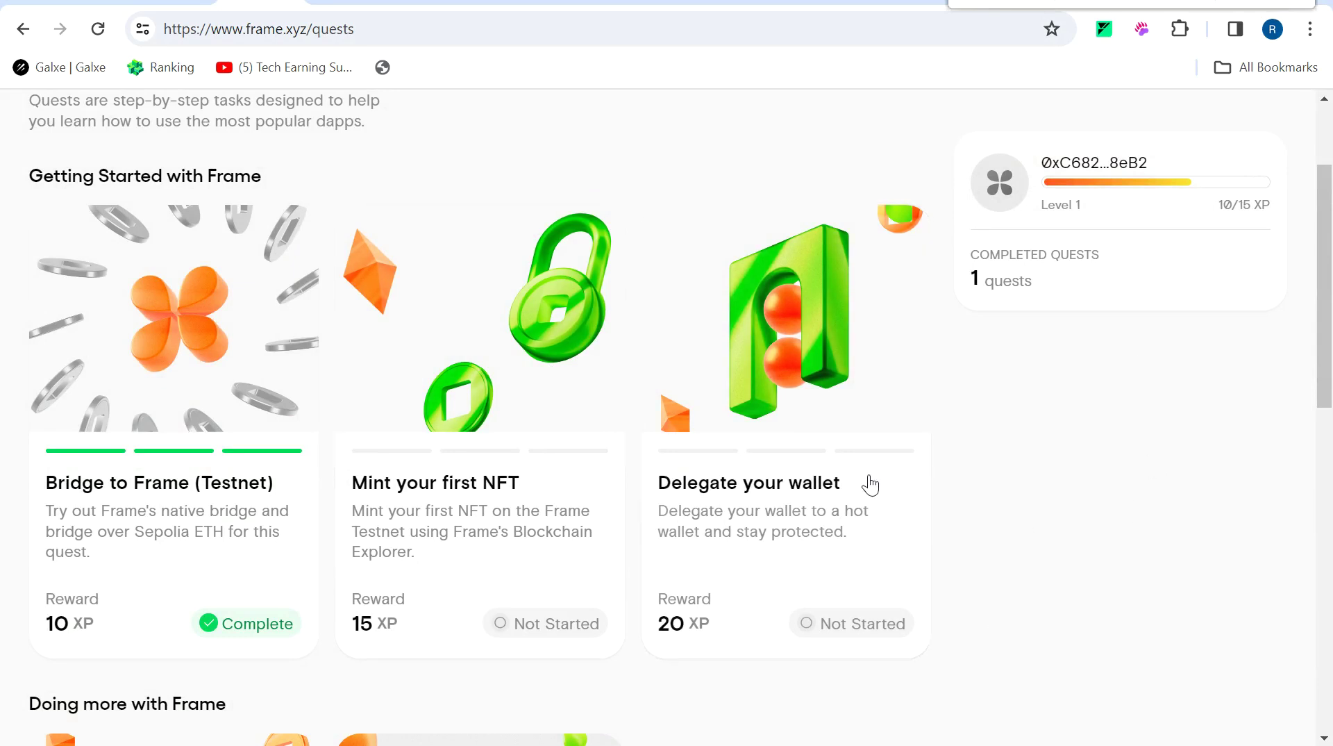
left_click(853, 243)
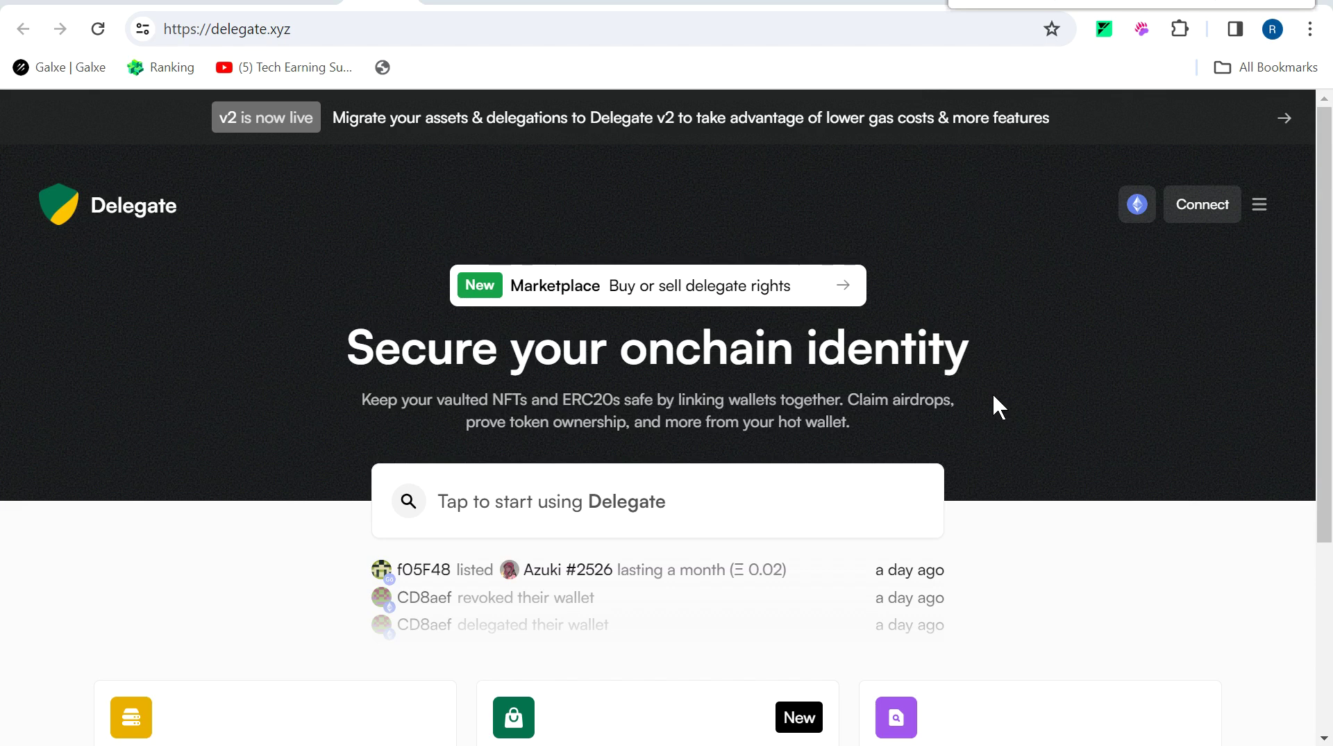
Connect MetaMask on delegate.xyz and start a new wallet delegation.
left_click(1192, 207)
left_click(717, 316)
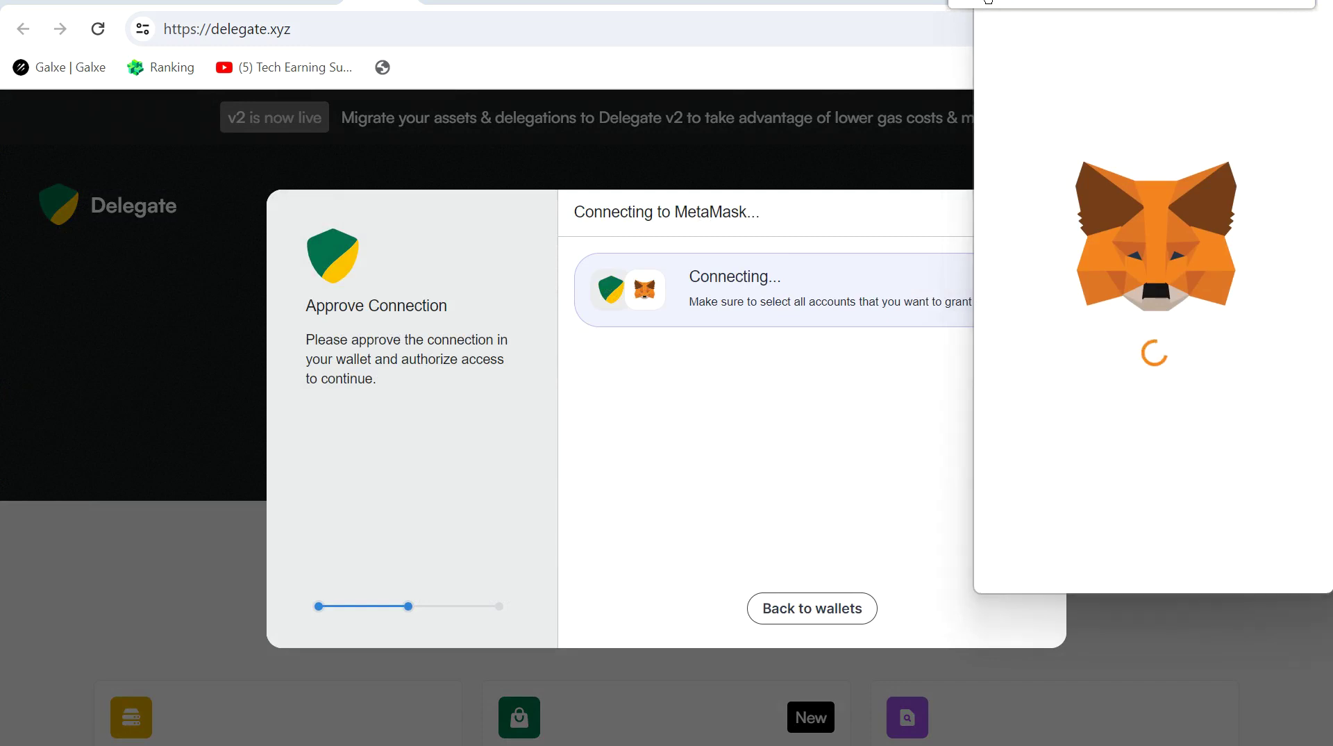
scroll(1331, 396, "down", 1)
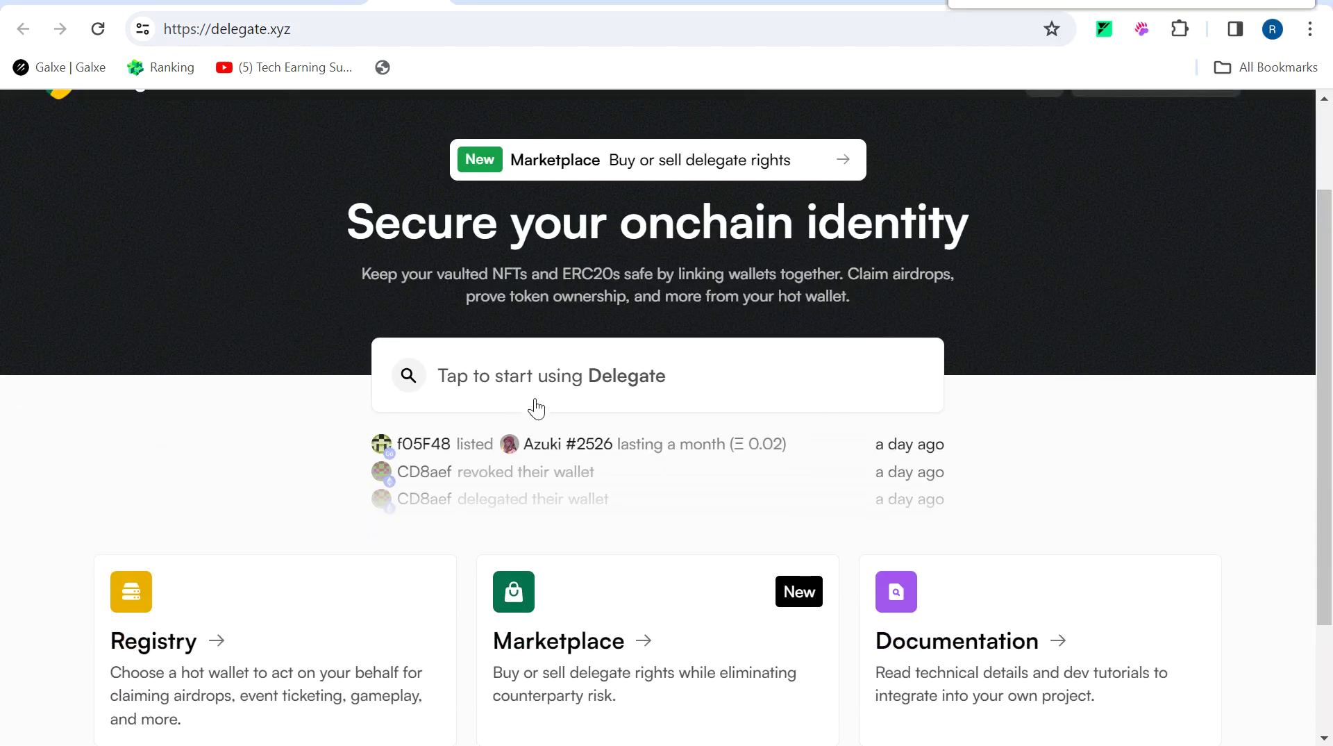
left_click(590, 379)
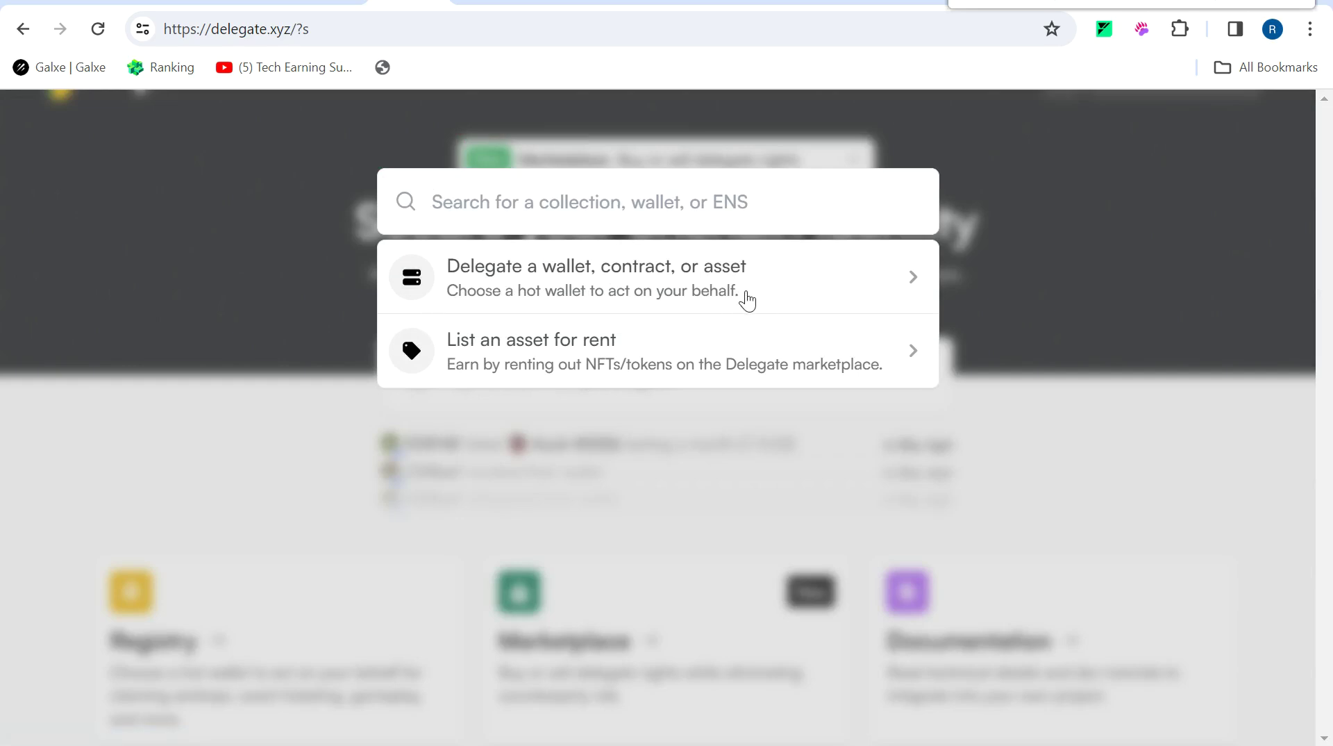
left_click(700, 285)
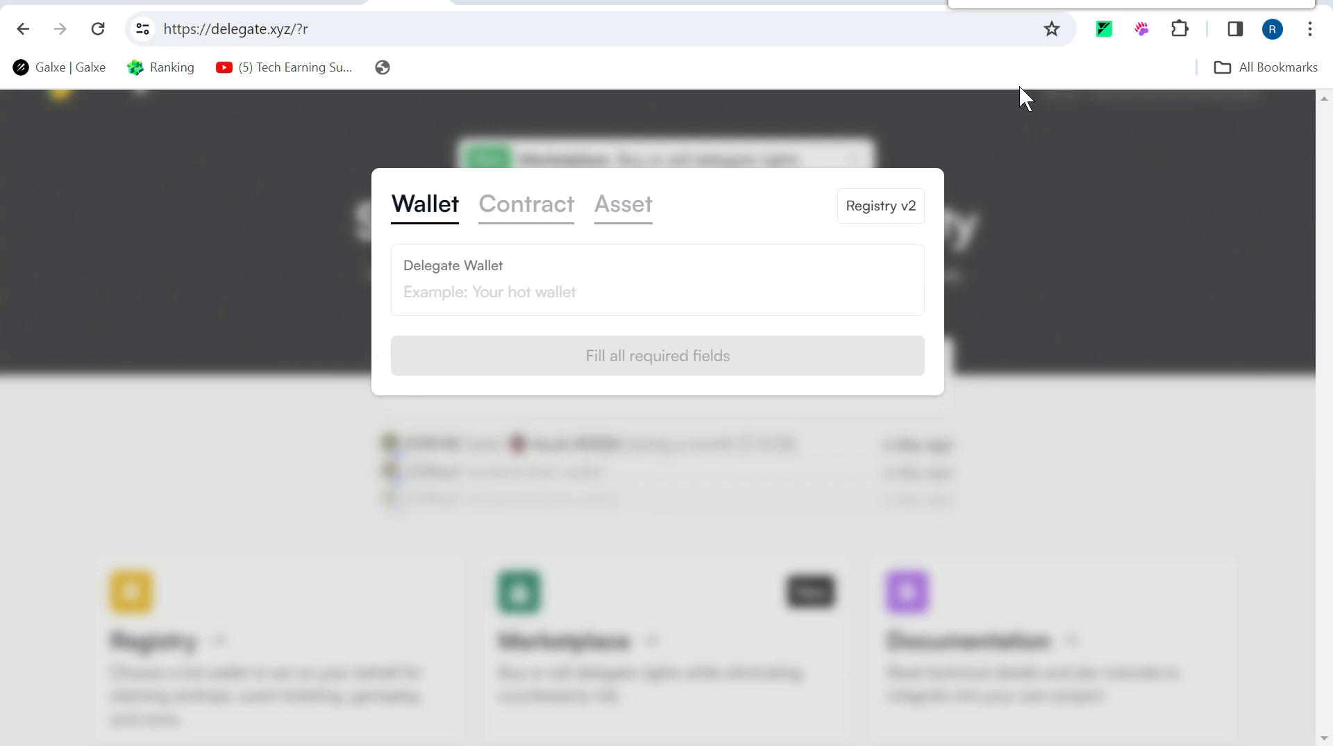
Switch MetaMask to the other, empty wallet account.
left_click(614, 285)
type("0x576B01211dD3729C382Ff2EbaF57ab6074B930aF")
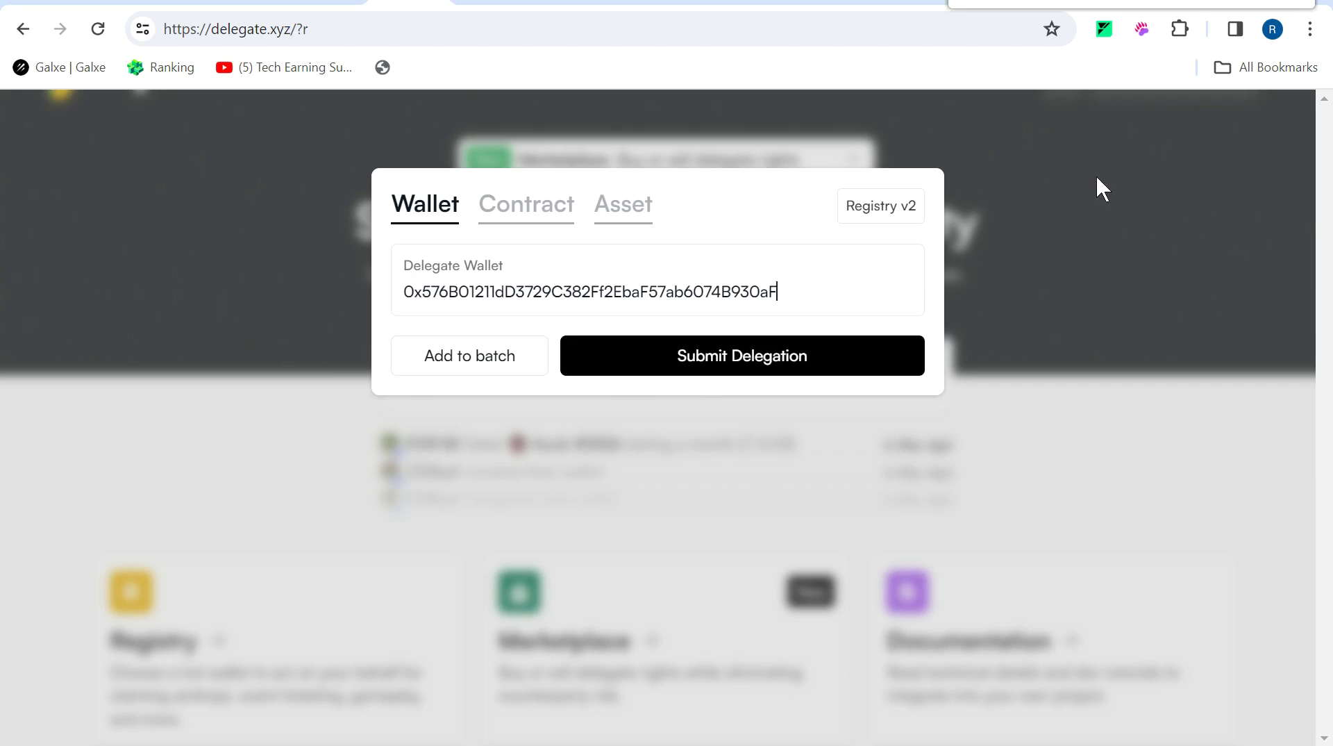
left_click(1181, 28)
left_click_drag(1186, 153, 1190, 349)
left_click(1015, 371)
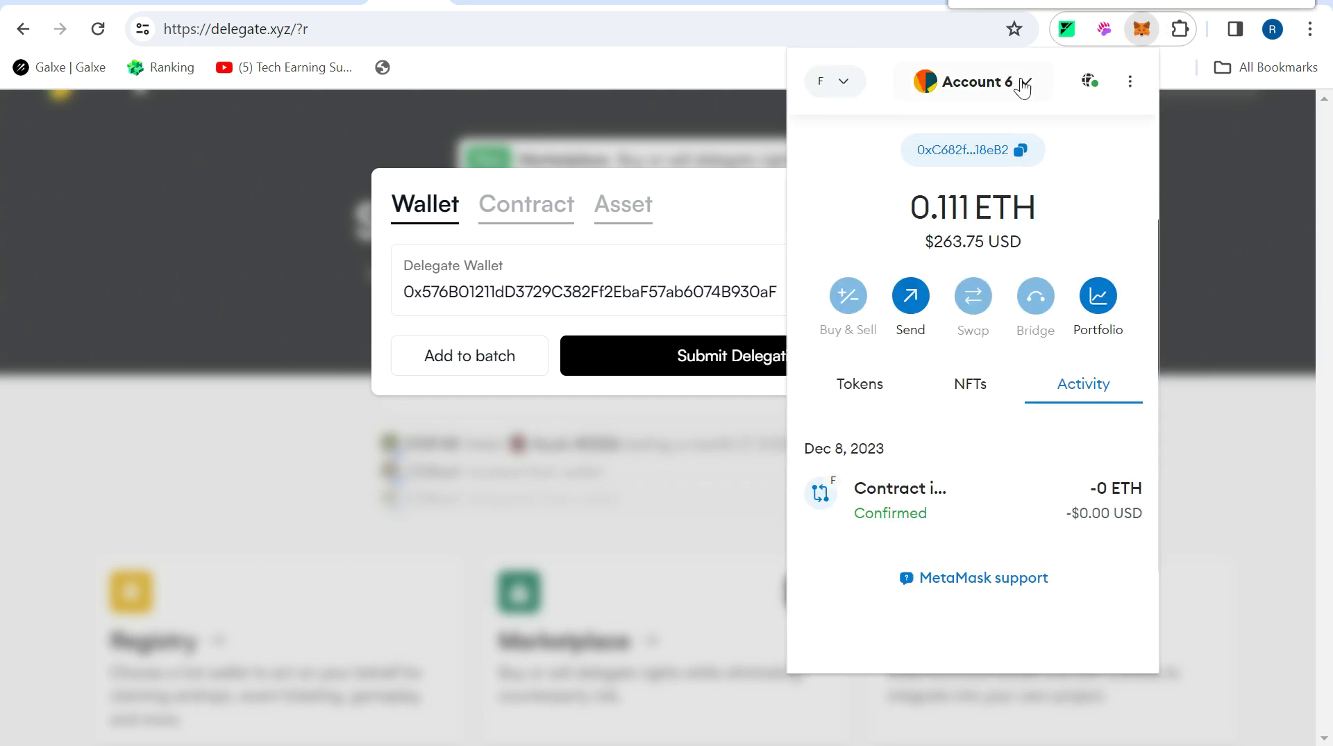
left_click(1024, 86)
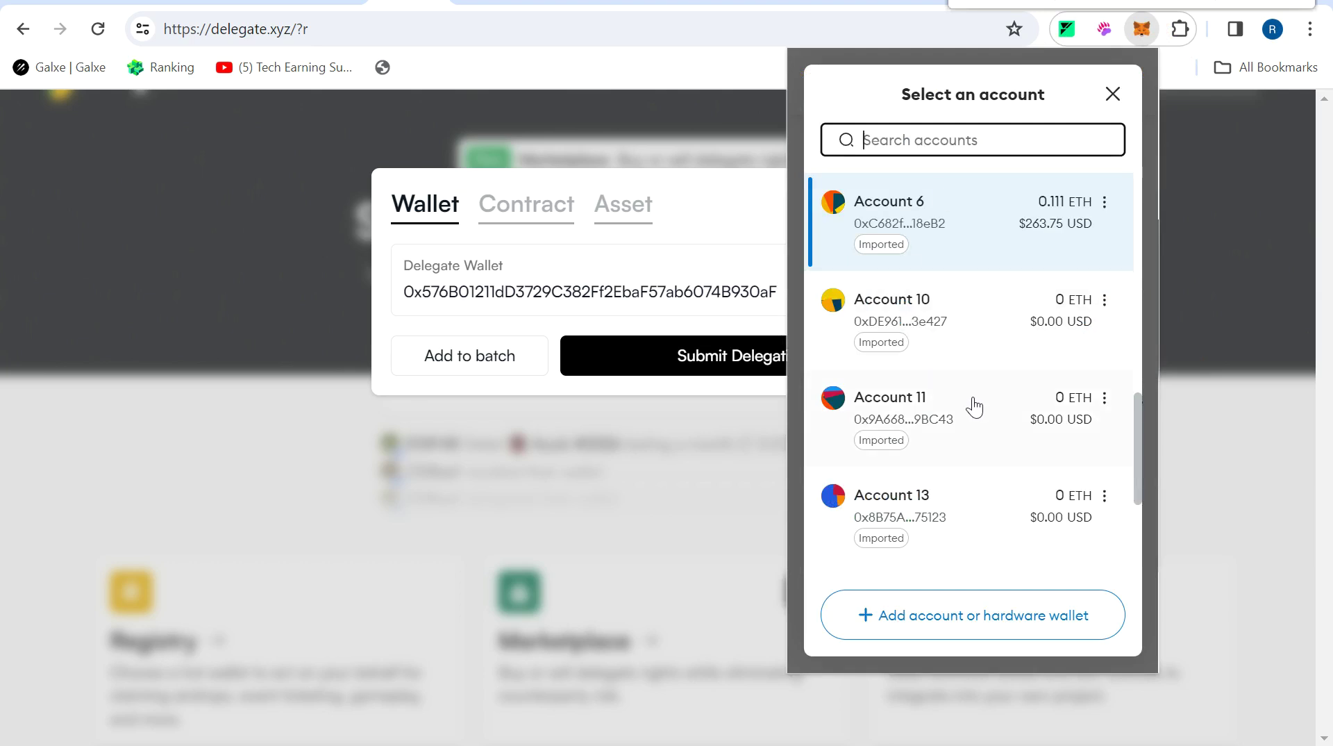
left_click_drag(1139, 422, 1131, 248)
left_click(895, 373)
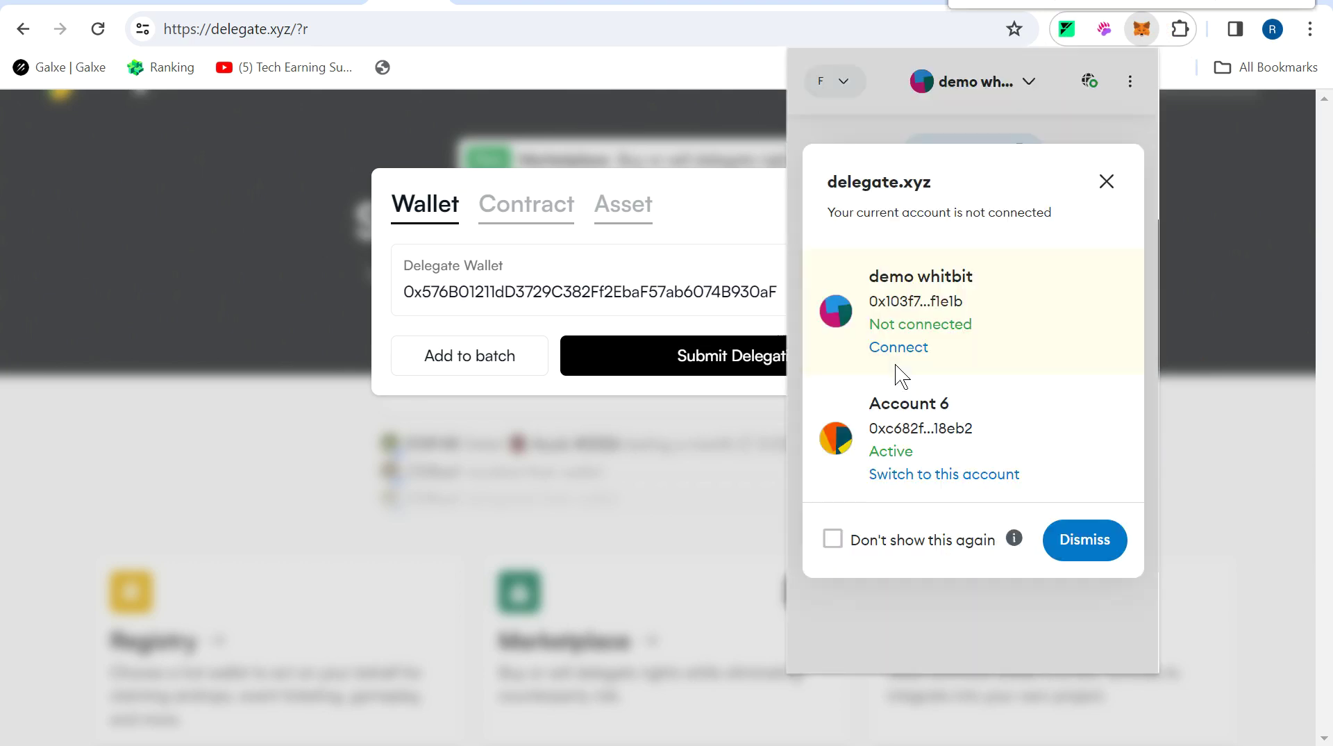
Paste that account's copied address into the Delegate Wallet field and submit the delegation.
left_click(1107, 183)
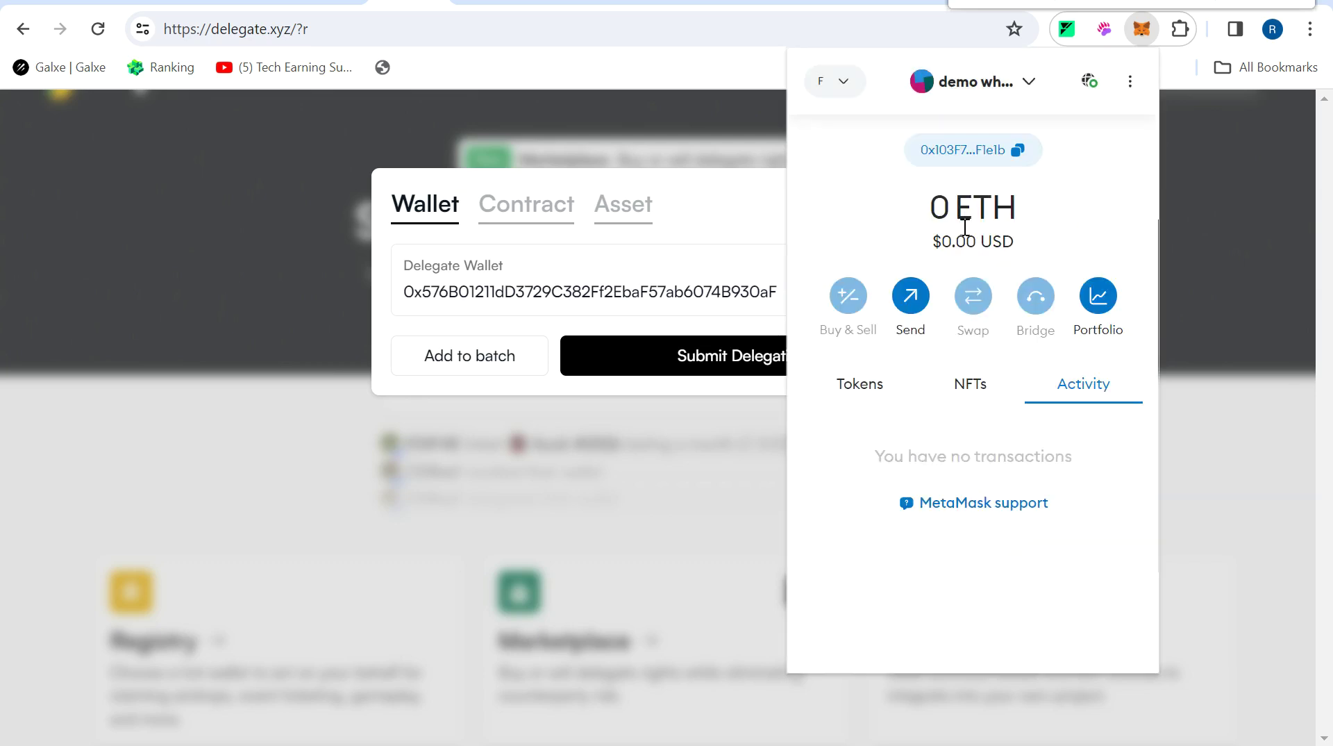
left_click(992, 161)
left_click(614, 304)
double_click(614, 303)
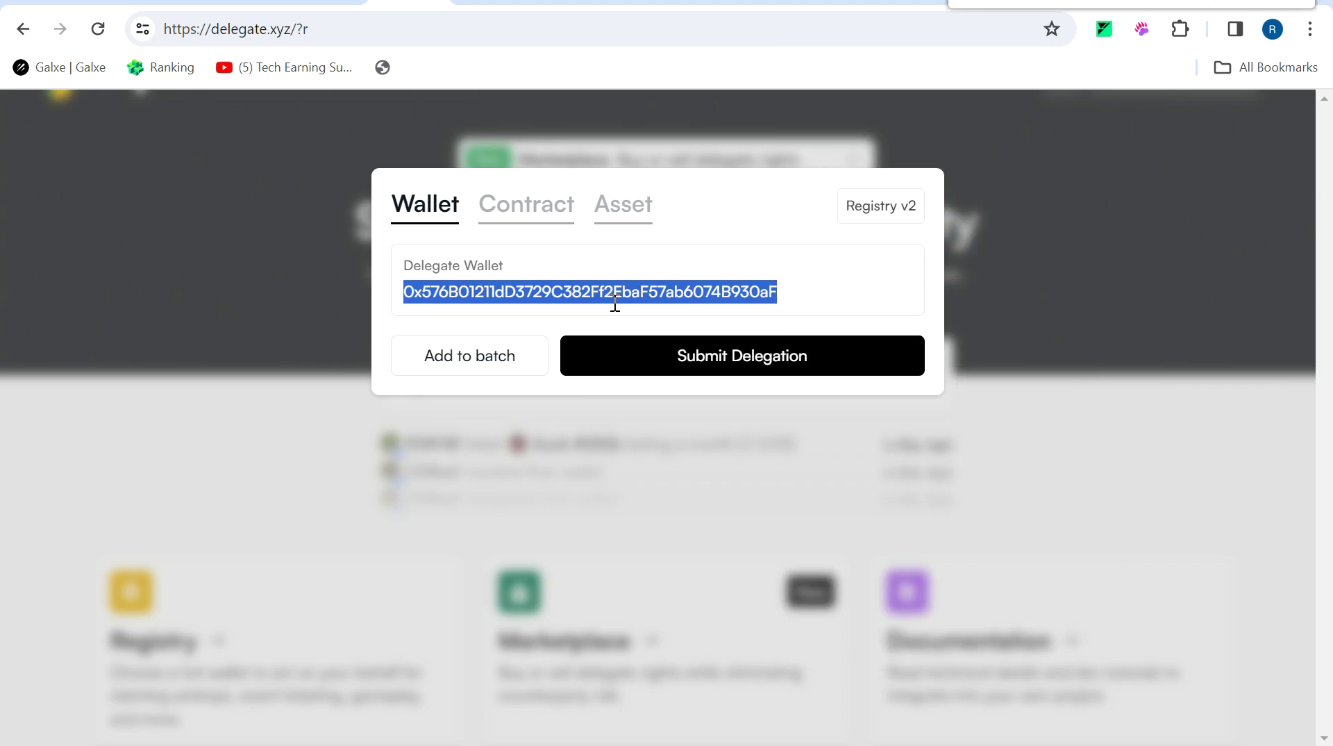
type("0x103F7BdB68bCdfc20B27A7B30dEC7f08139F1e1b")
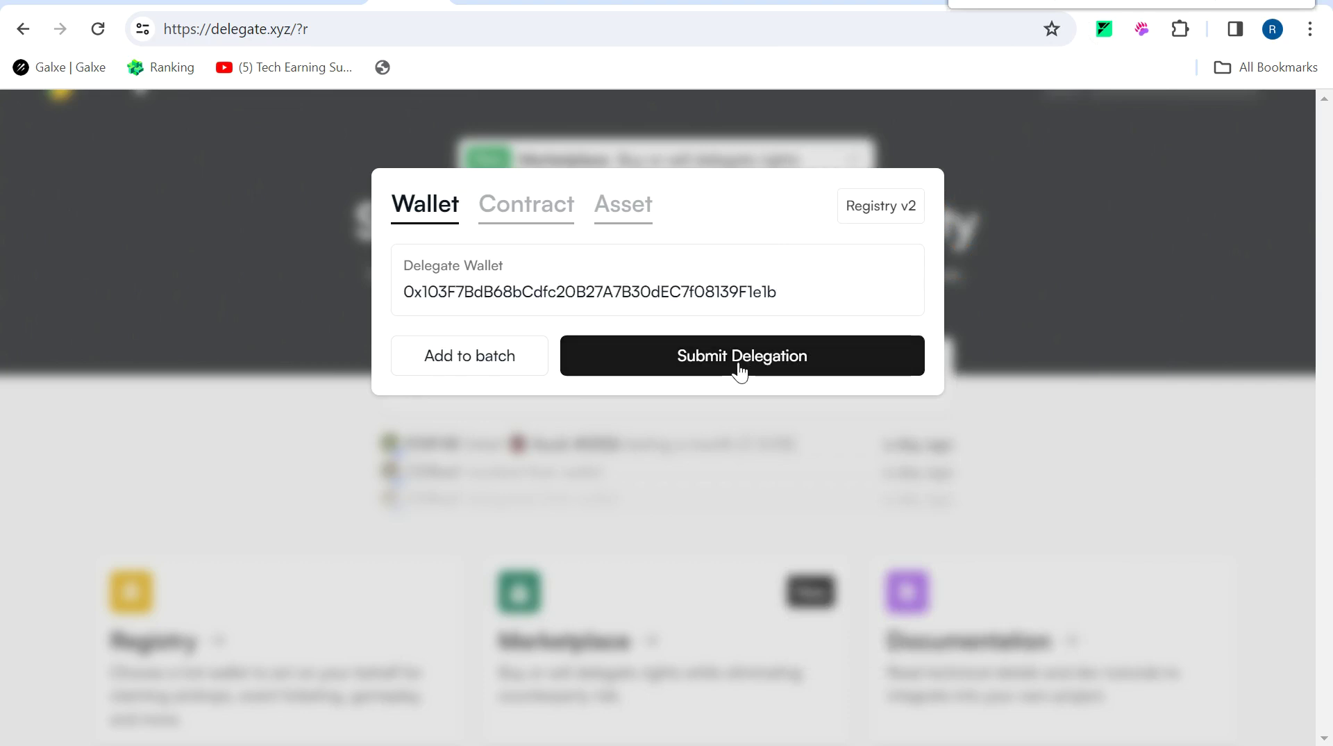
left_click(740, 370)
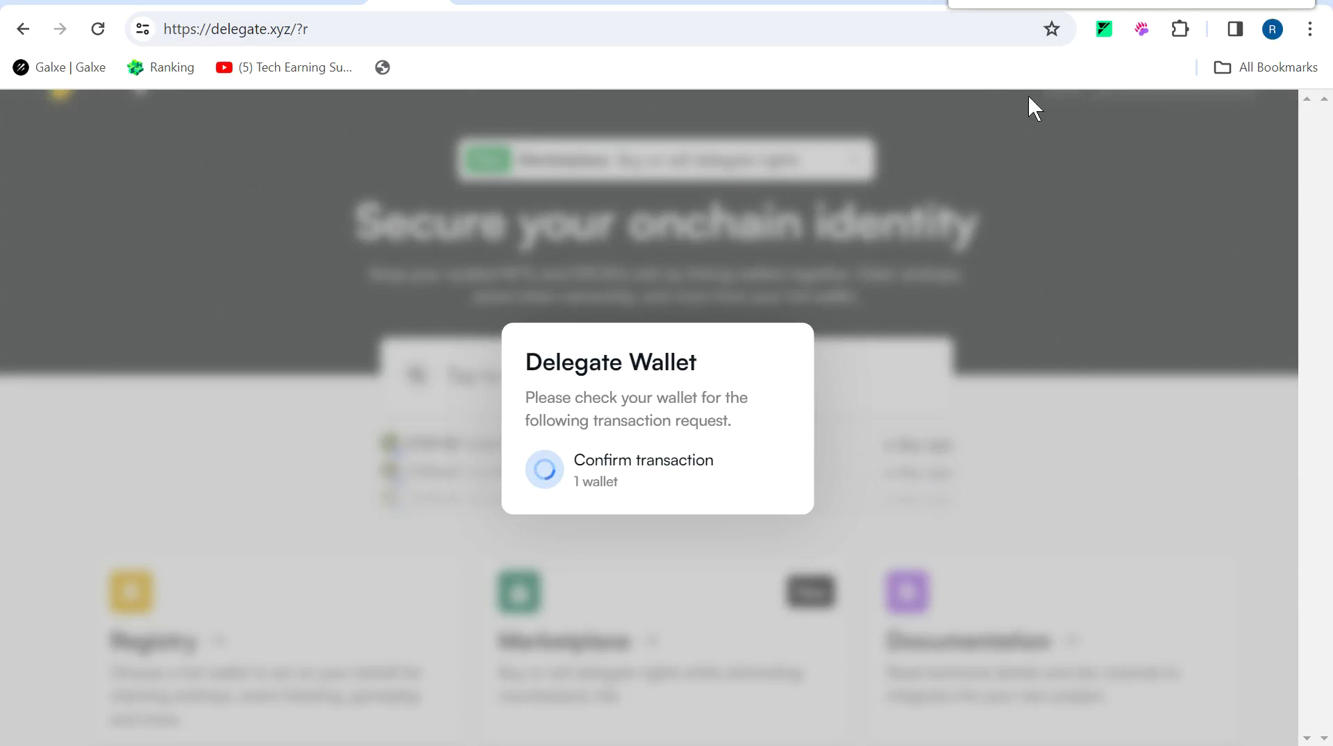
Confirm the delegation in MetaMask, view the delegation profile, and return to the Frame quests tab.
left_click(1206, 548)
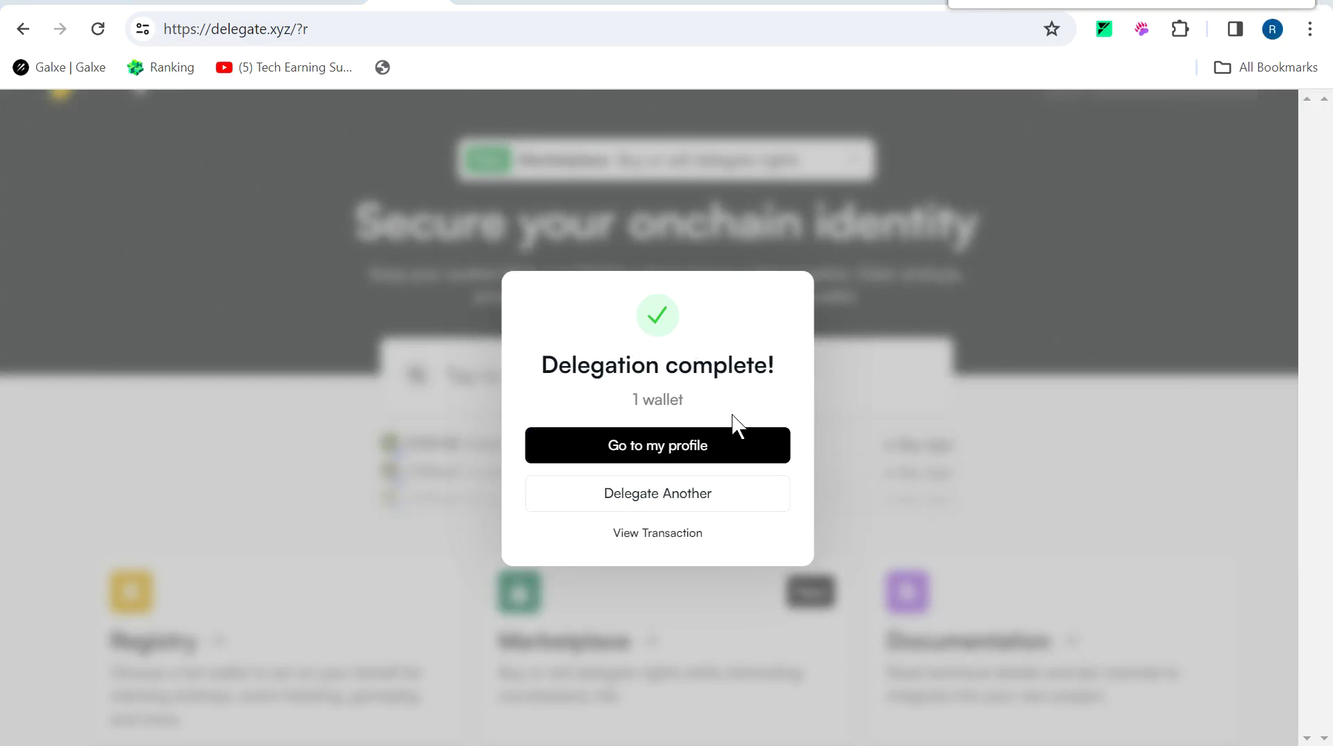
left_click(710, 456)
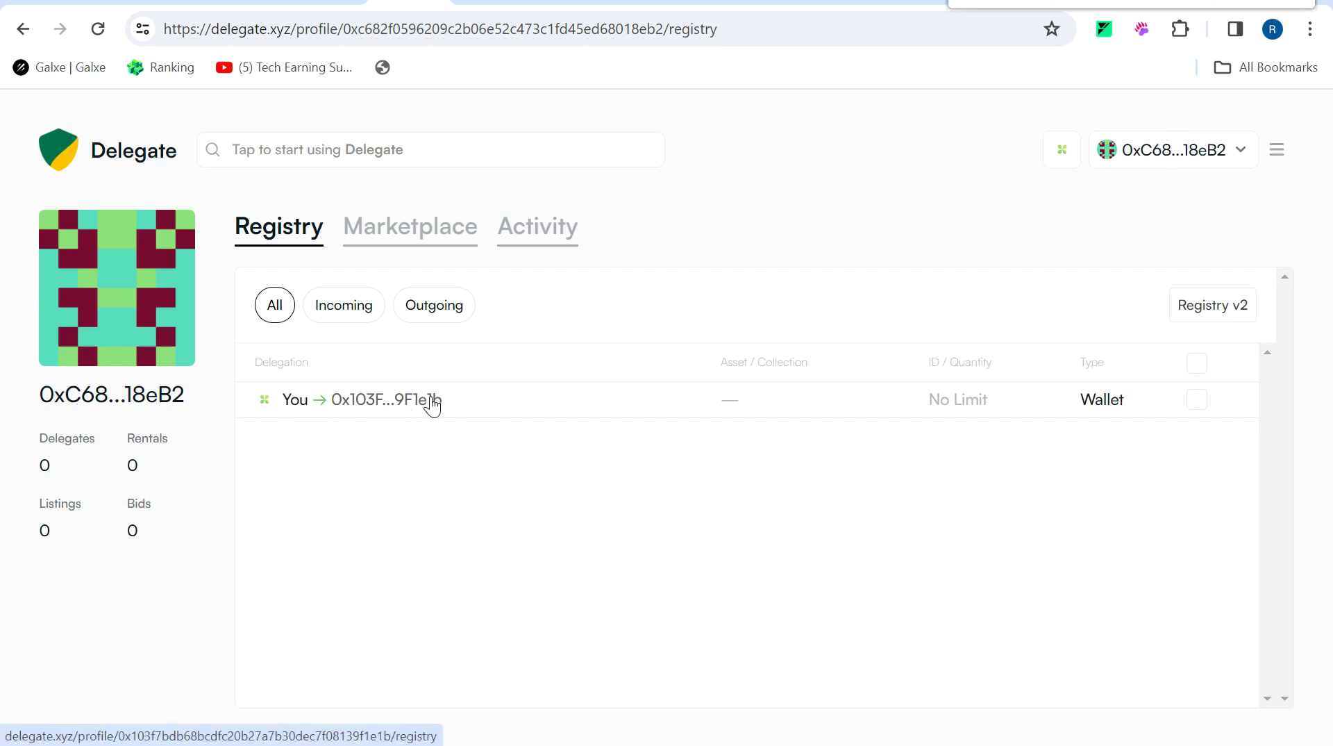
key("ctrl+shift+Tab")
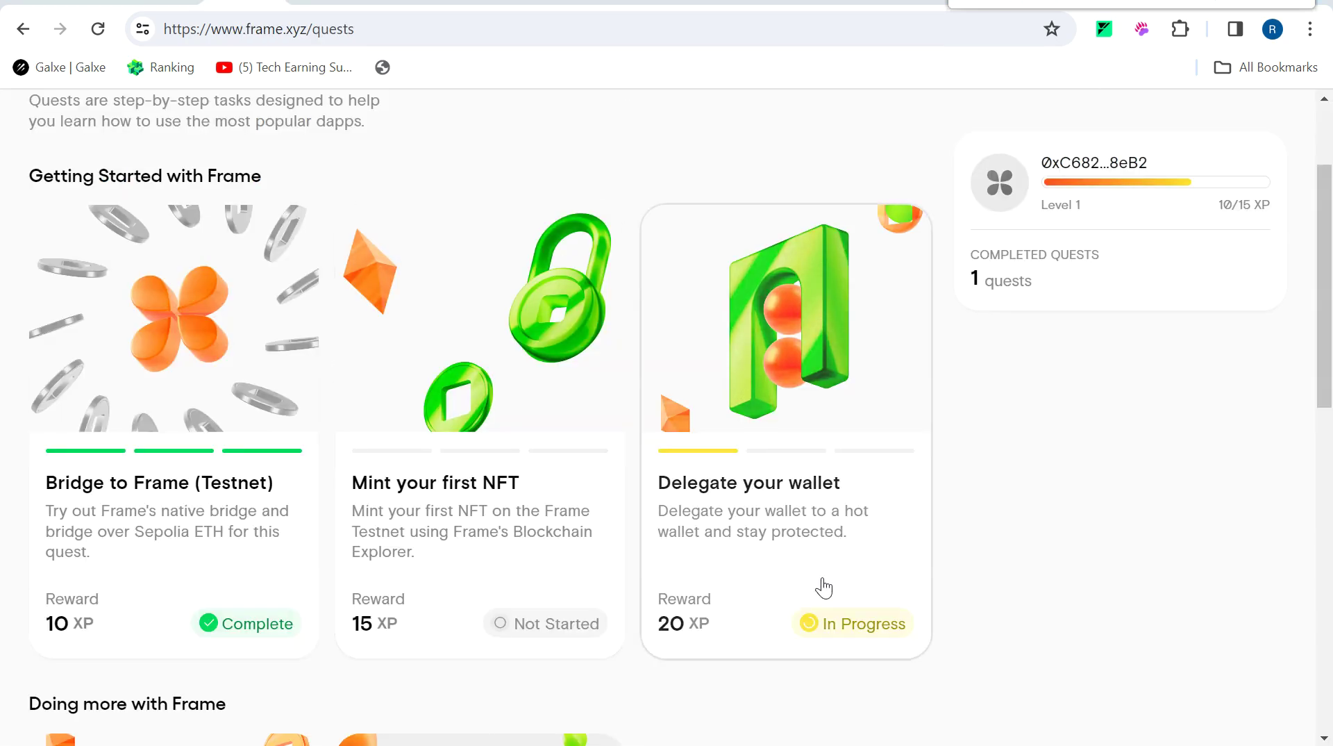
Refresh eligibility and claim the Delegate your wallet badge, then open the Revoke an approval quest.
left_click(853, 634)
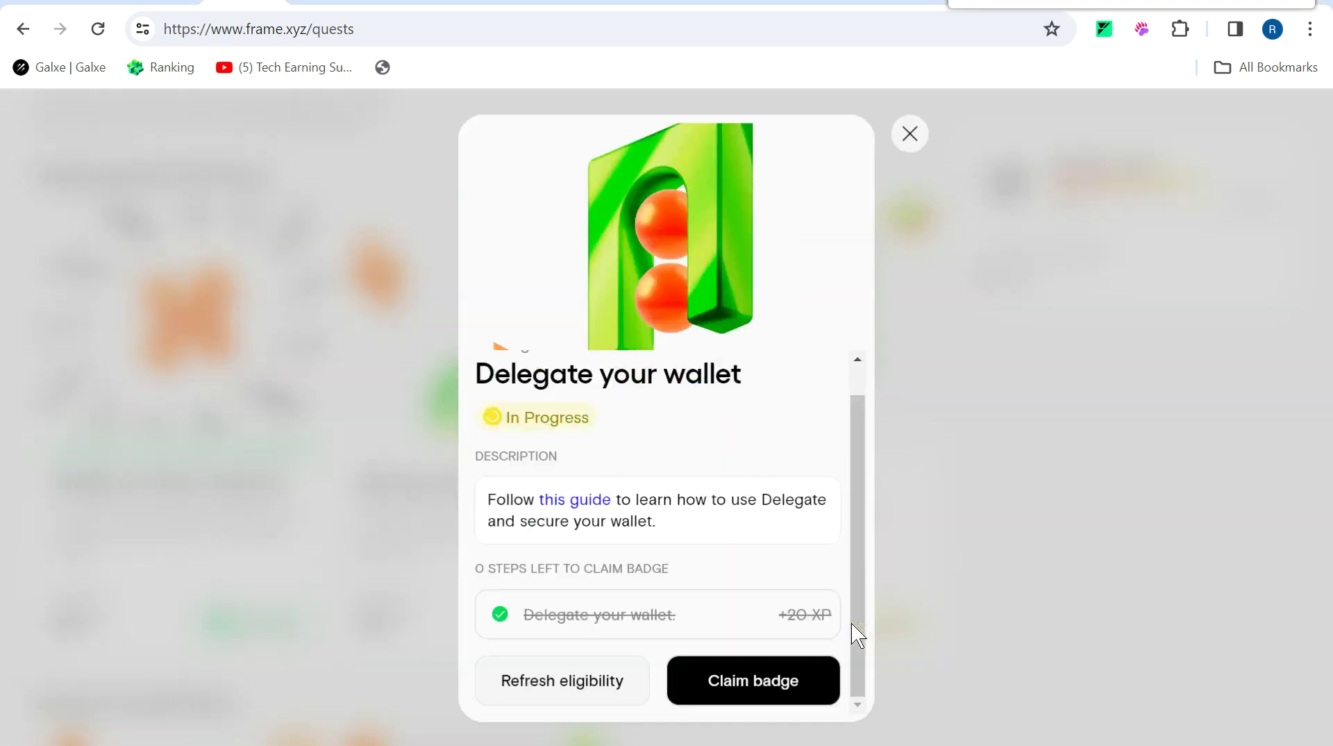
left_click(609, 693)
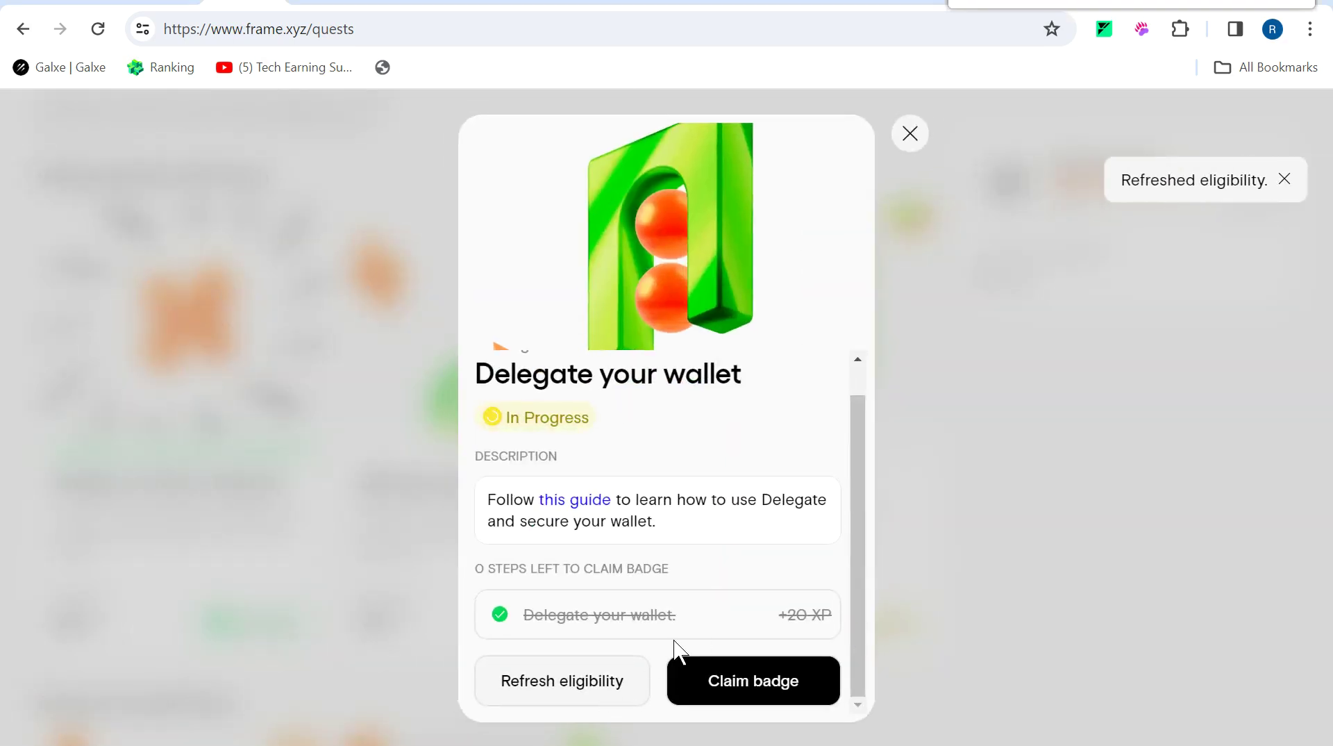
left_click(764, 694)
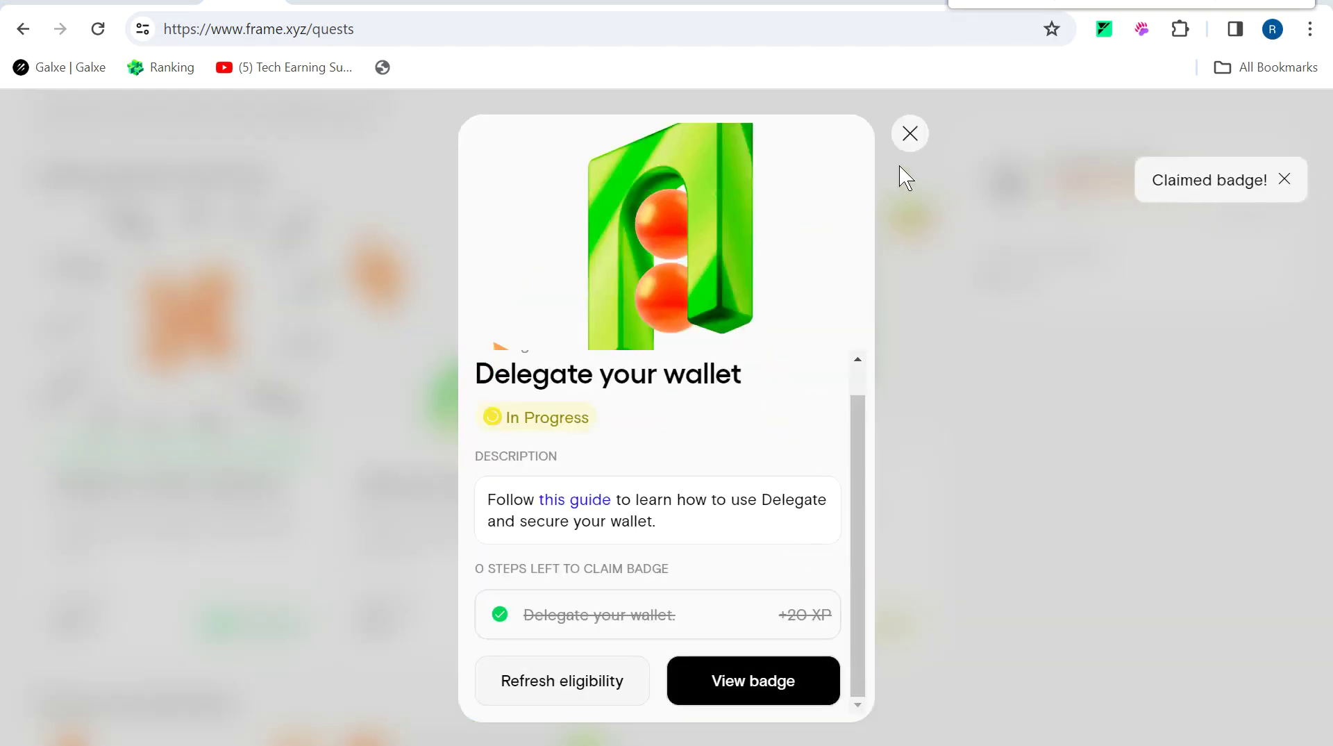
left_click(910, 134)
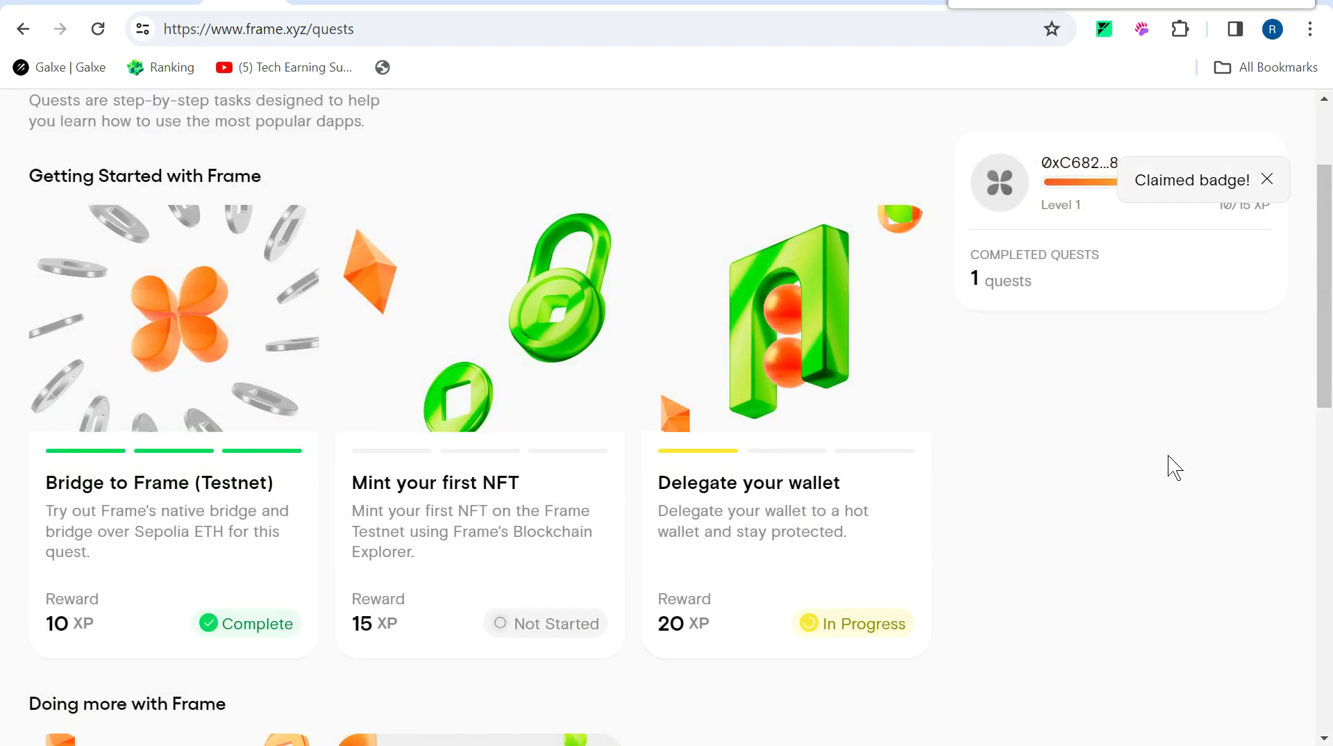
left_click_drag(1329, 331, 1330, 500)
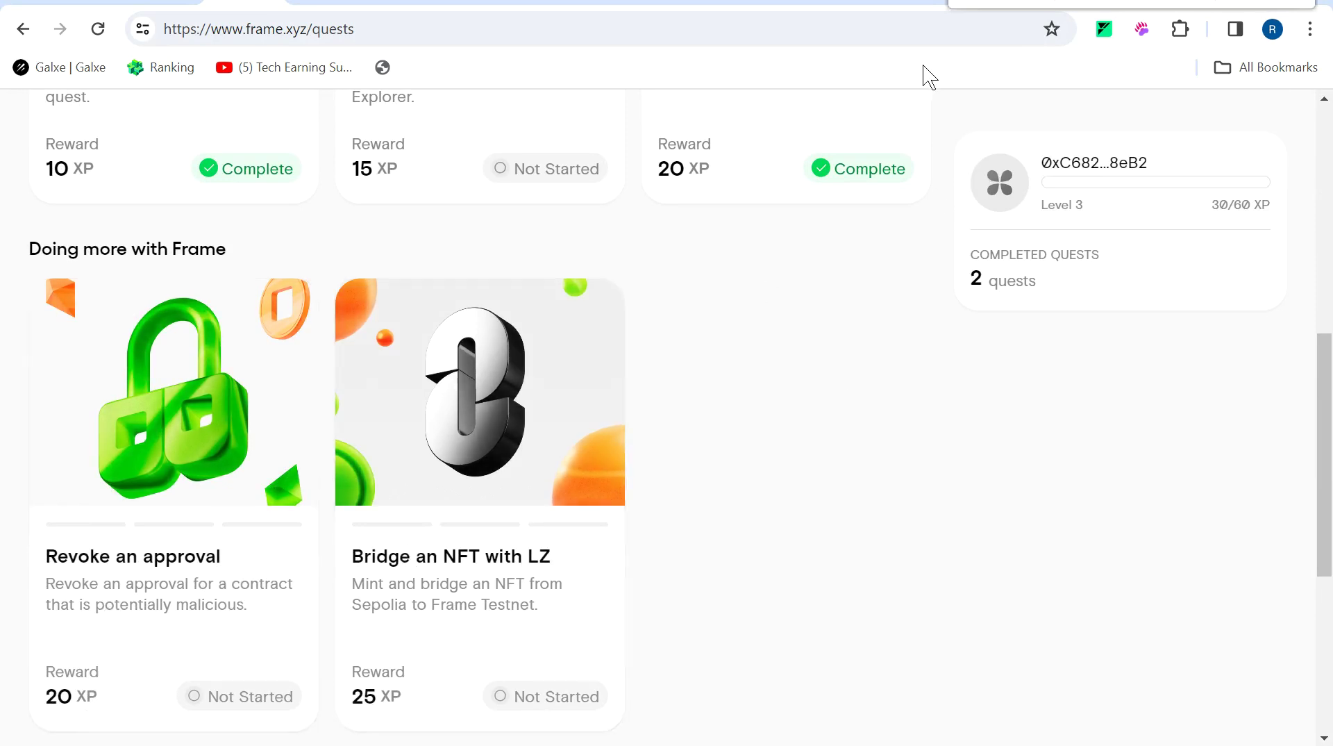
left_click(158, 477)
Open the Quest 4: Revoking Approvals guide and follow Step 1's link to the Quest4NFT contract.
left_click(575, 517)
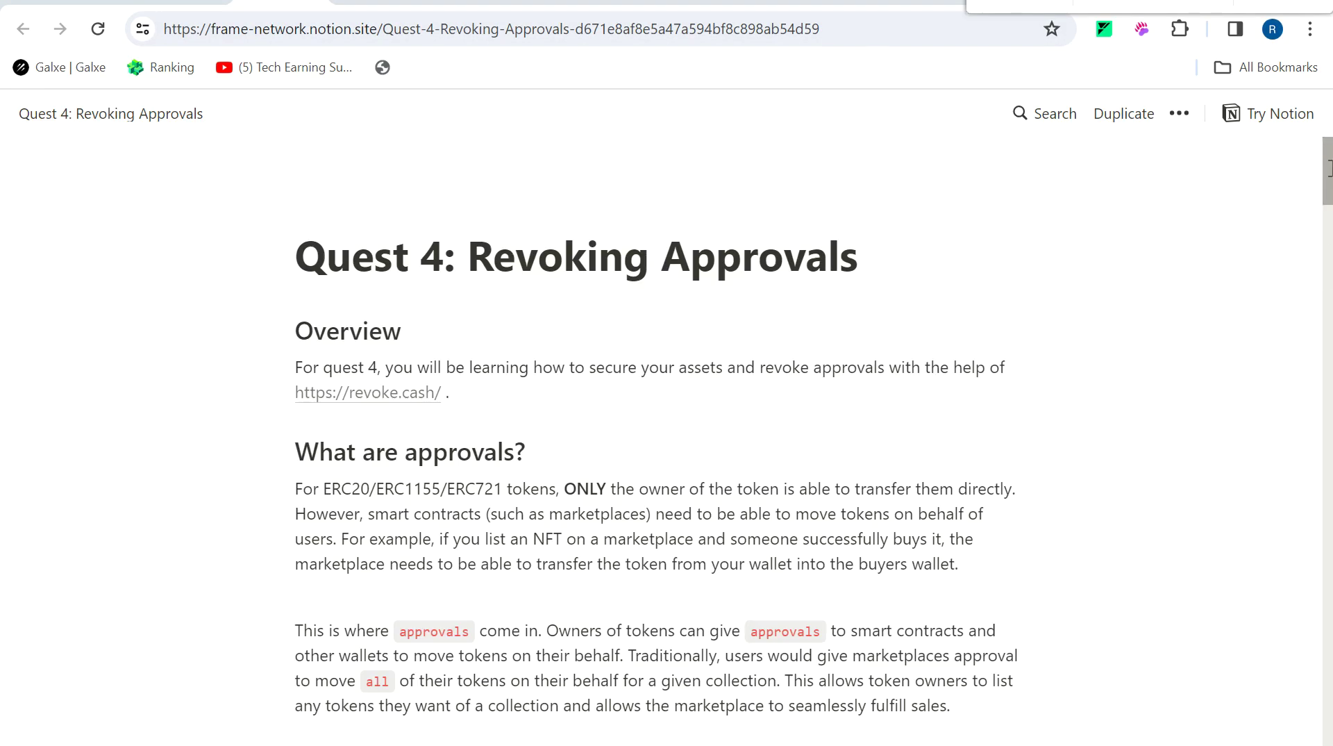
left_click_drag(1329, 178, 1328, 306)
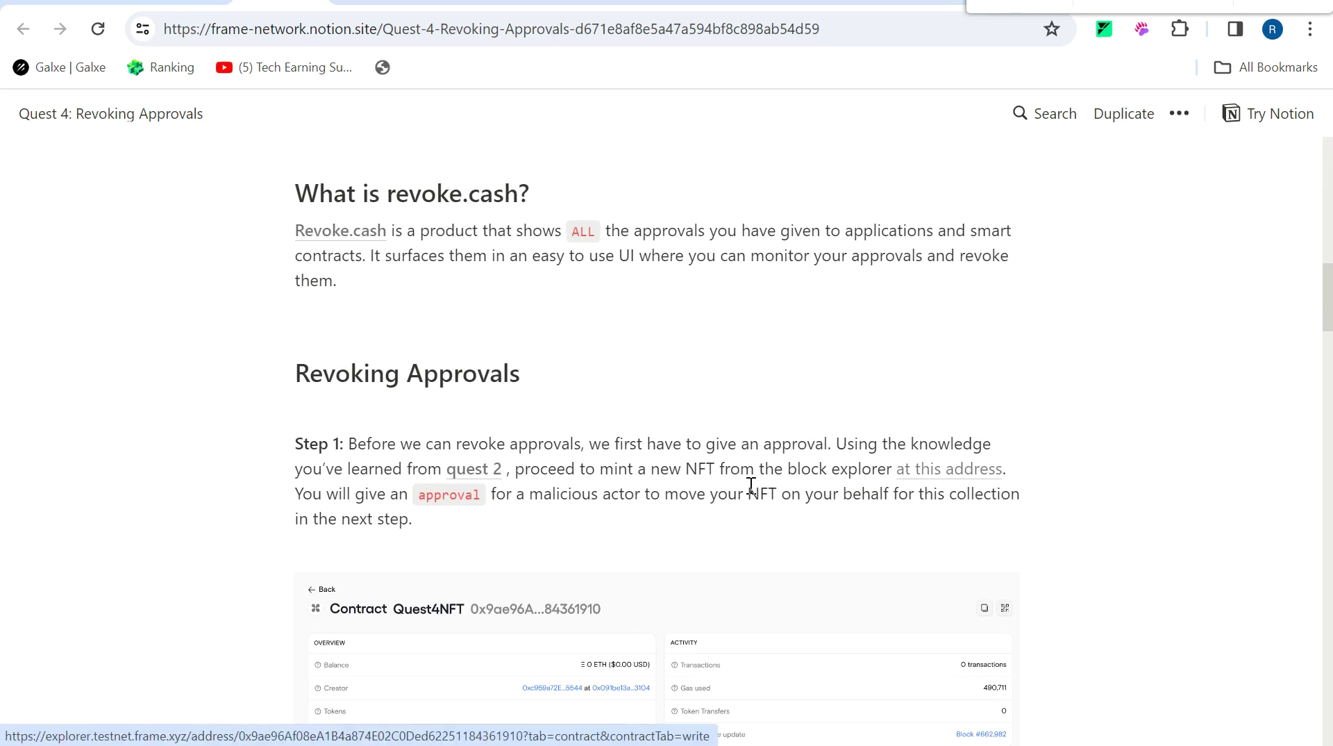
scroll(1329, 313, "down", 3)
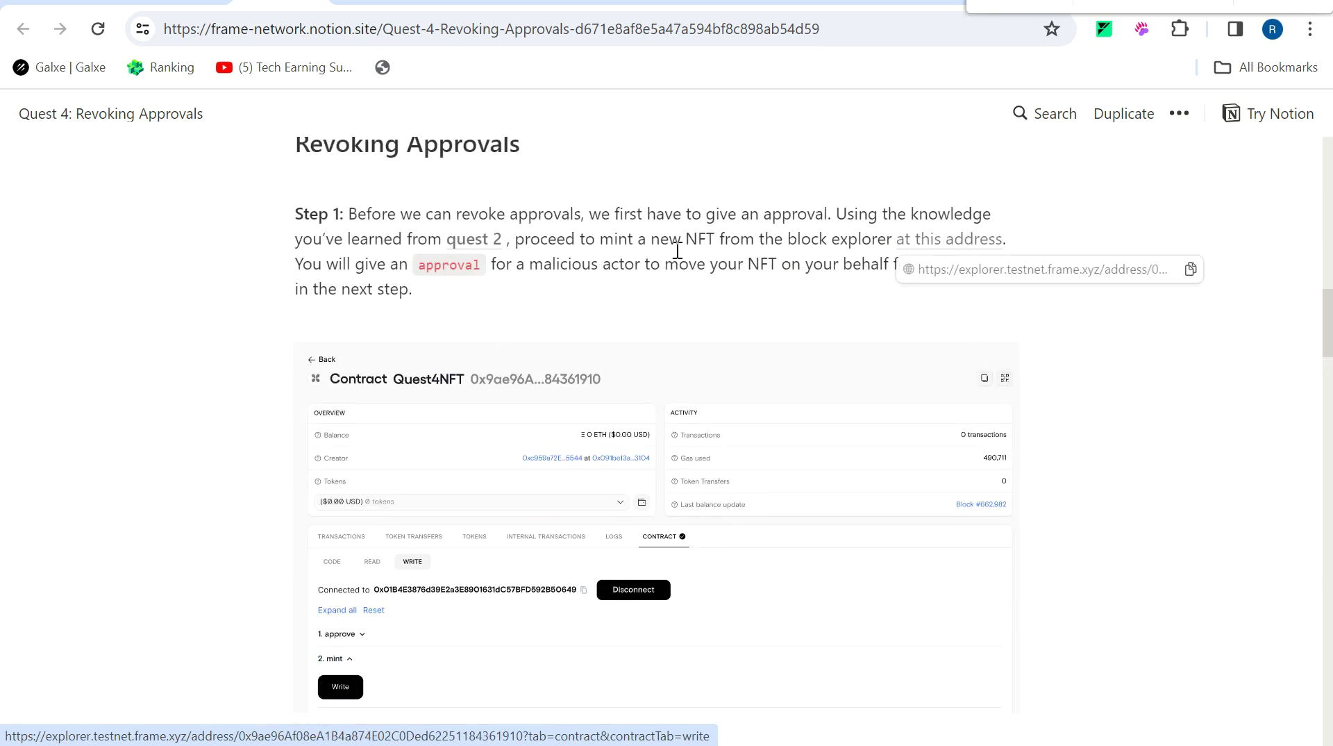
left_click(925, 243)
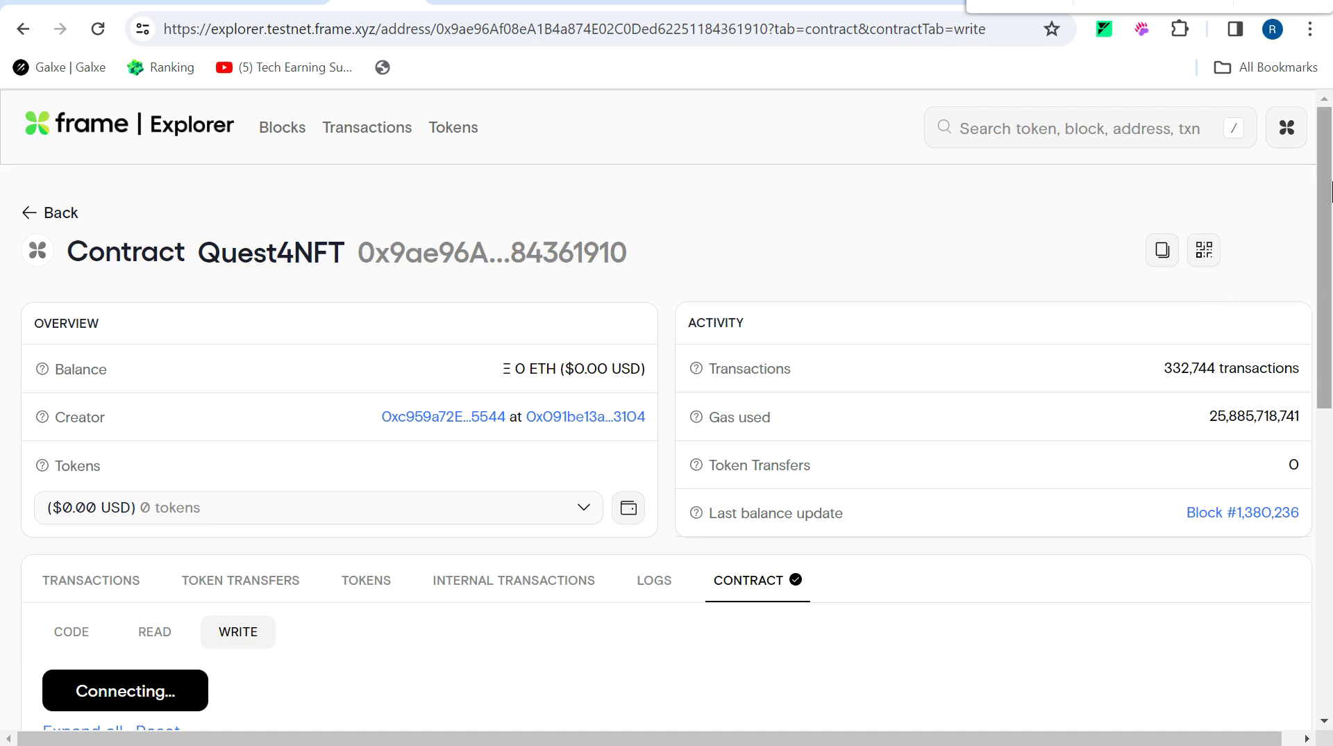
Connect the wallet in the explorer and expand the setApprovalForAll function.
left_click_drag(1330, 187, 1331, 244)
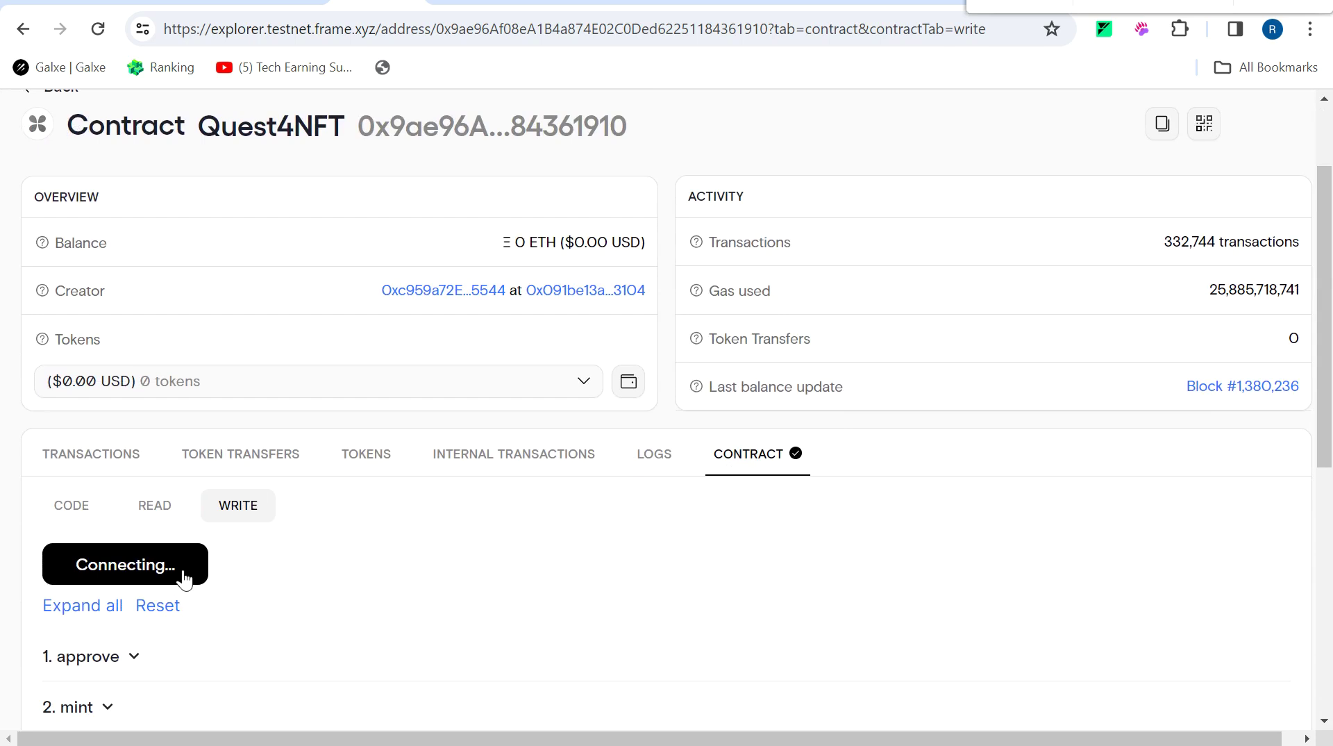
left_click(235, 512)
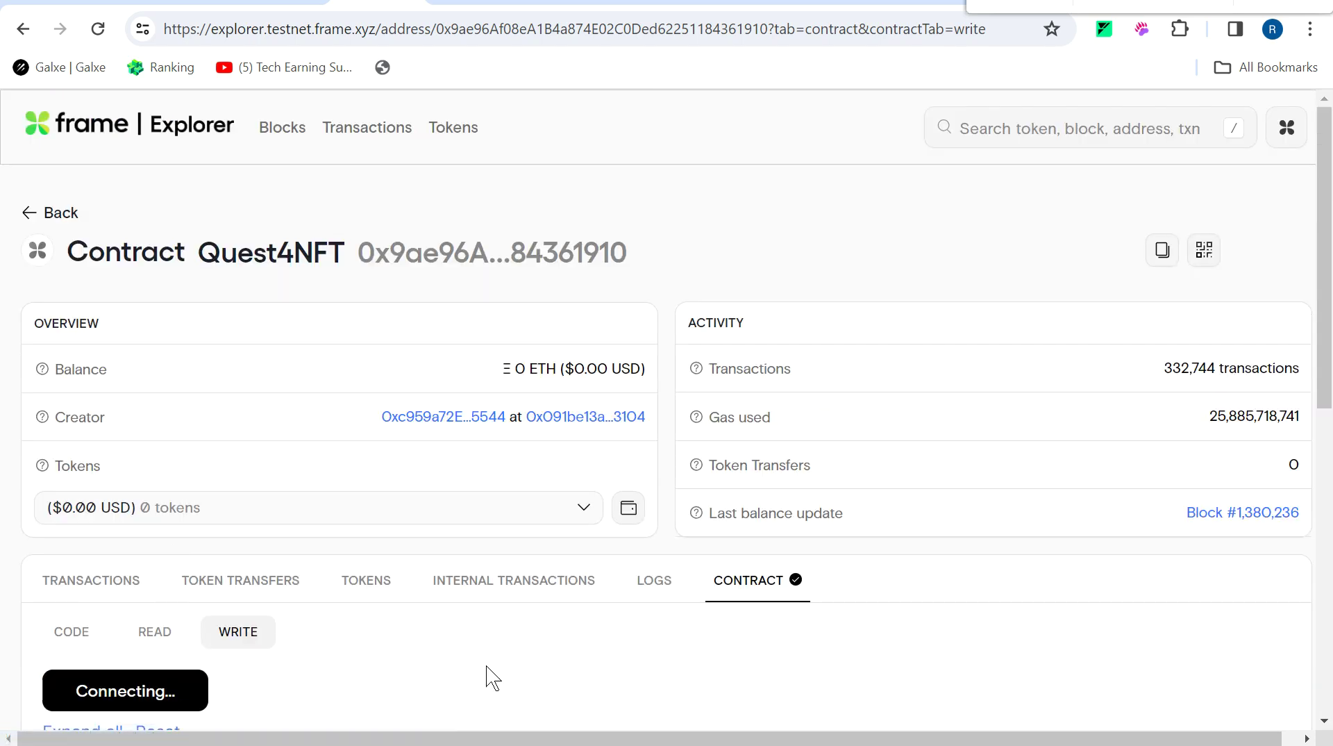
scroll(492, 677, "down", 5)
scroll(486, 675, "down", 1)
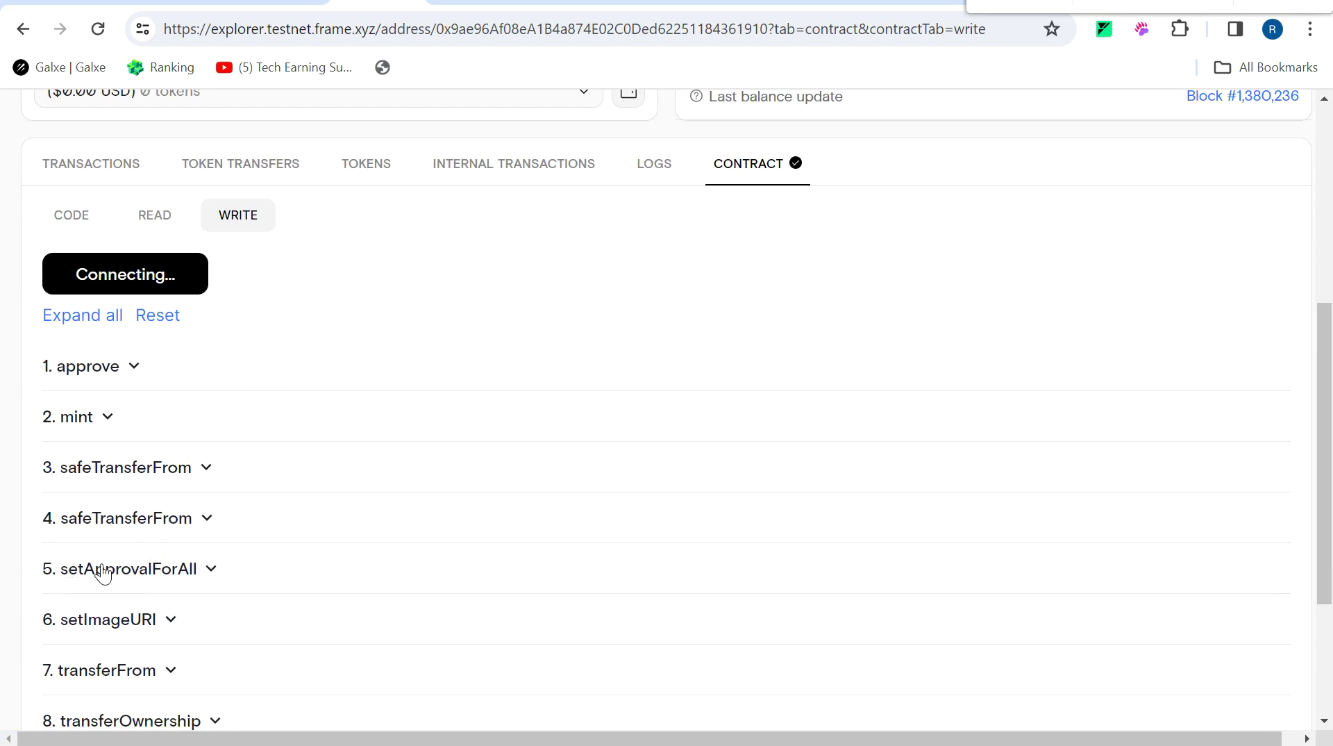
left_click(212, 571)
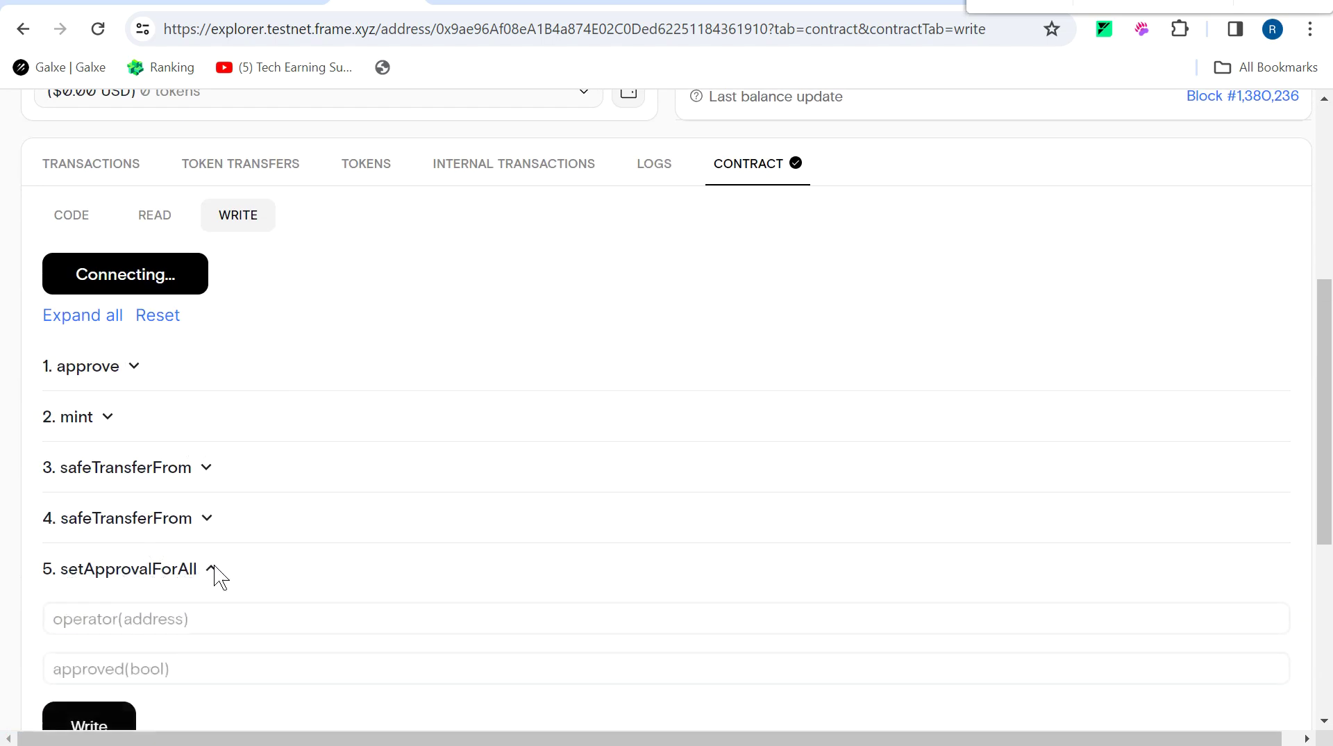
scroll(219, 575, "down", 5)
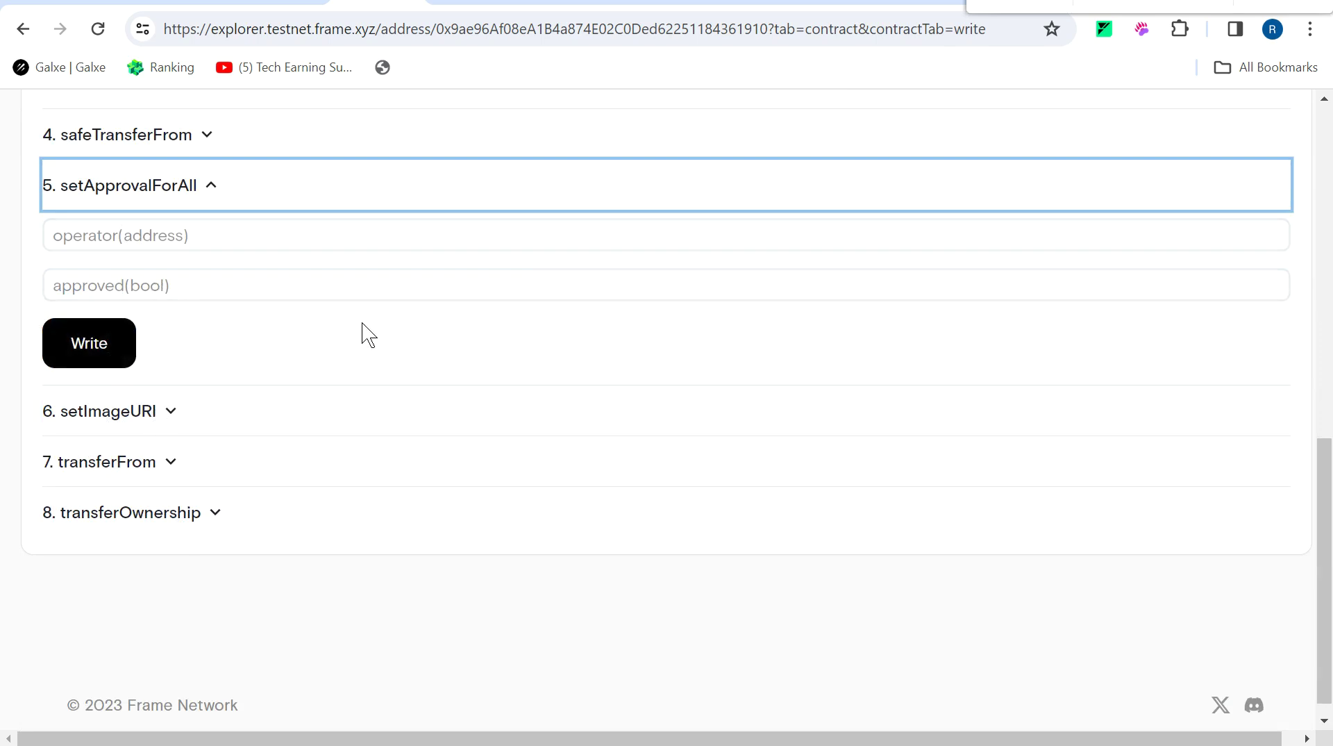
Write setApprovalForAll with the guide's malicious actor address as operator and approved set to true.
key("ctrl+shift+Tab")
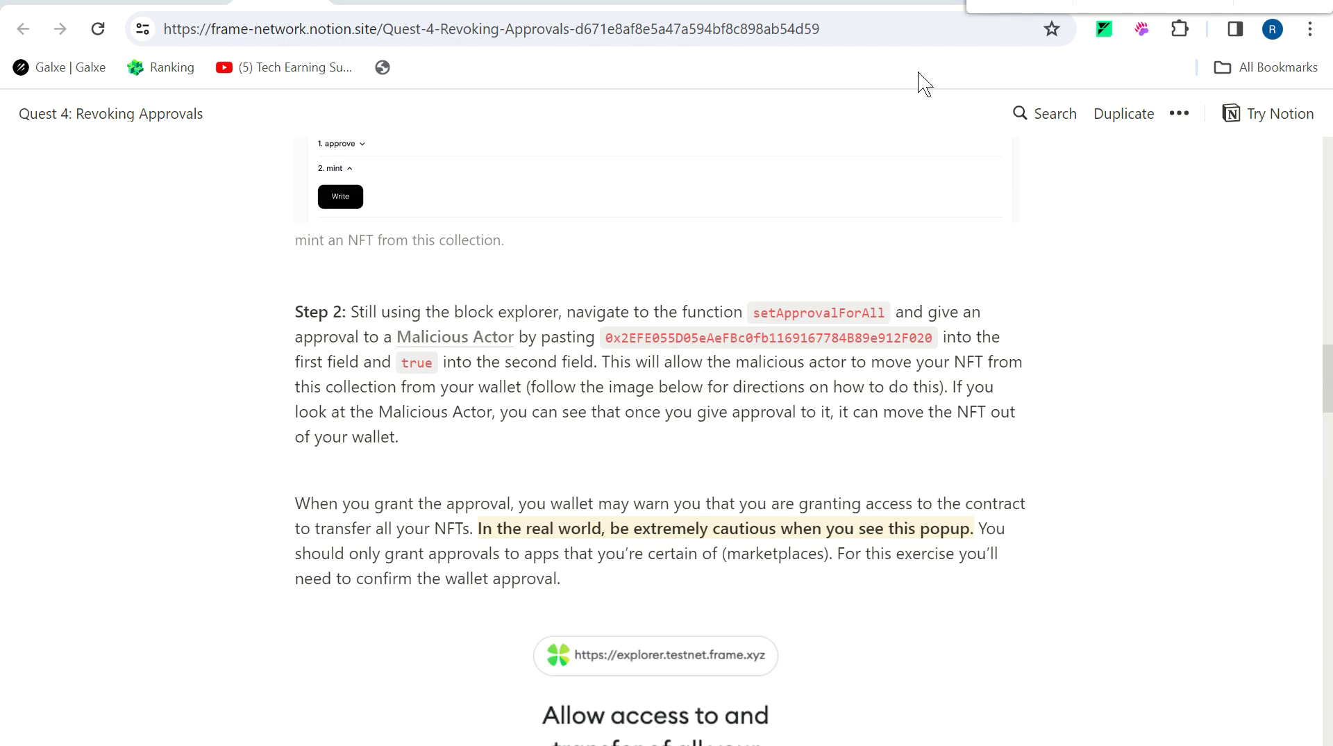
left_click_drag(608, 339, 927, 342)
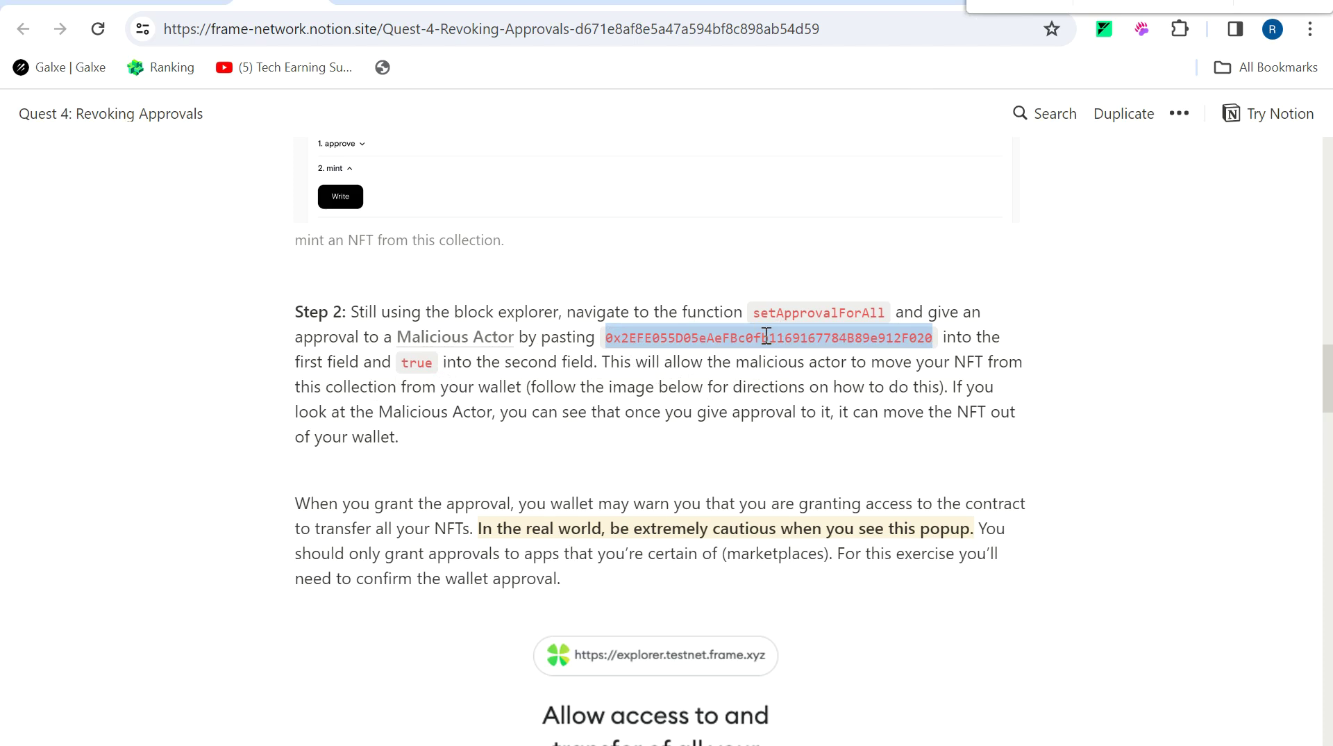
left_click(364, 4)
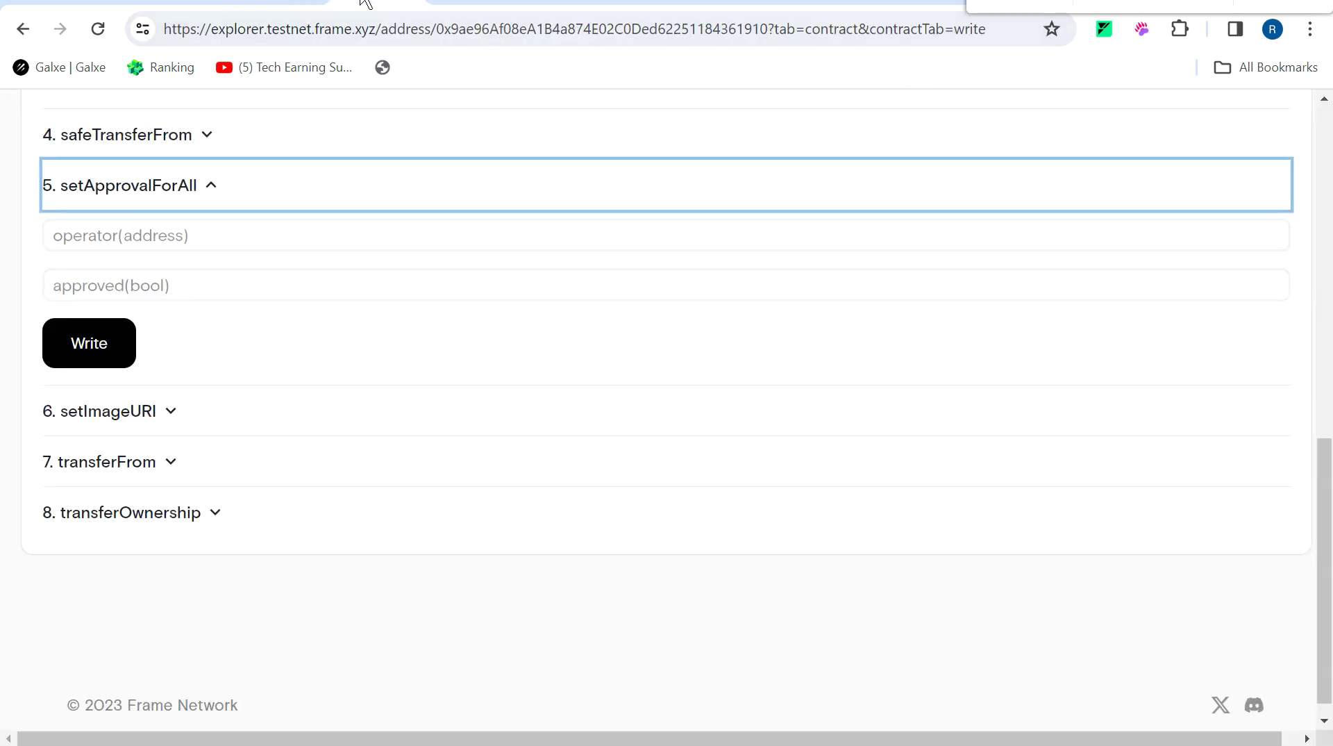
left_click(266, 233)
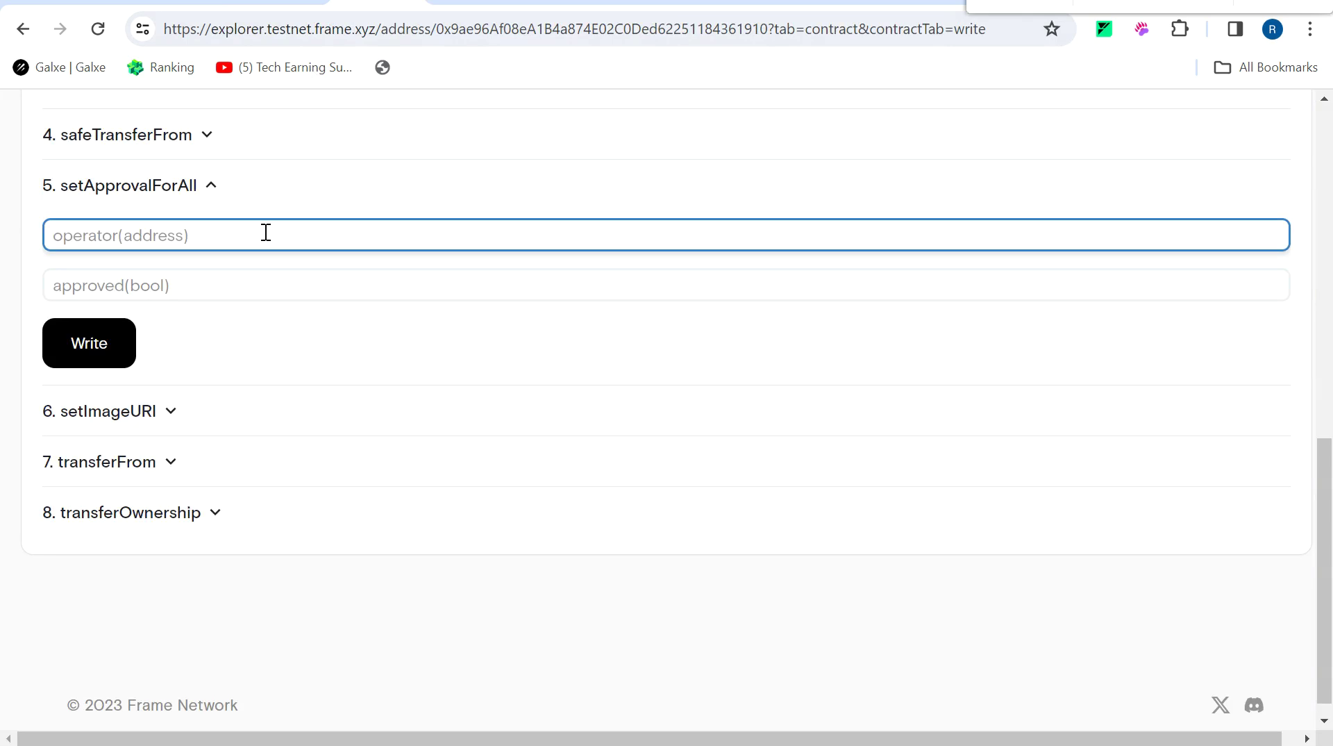
key("ctrl+v")
left_click(169, 289)
type("tr")
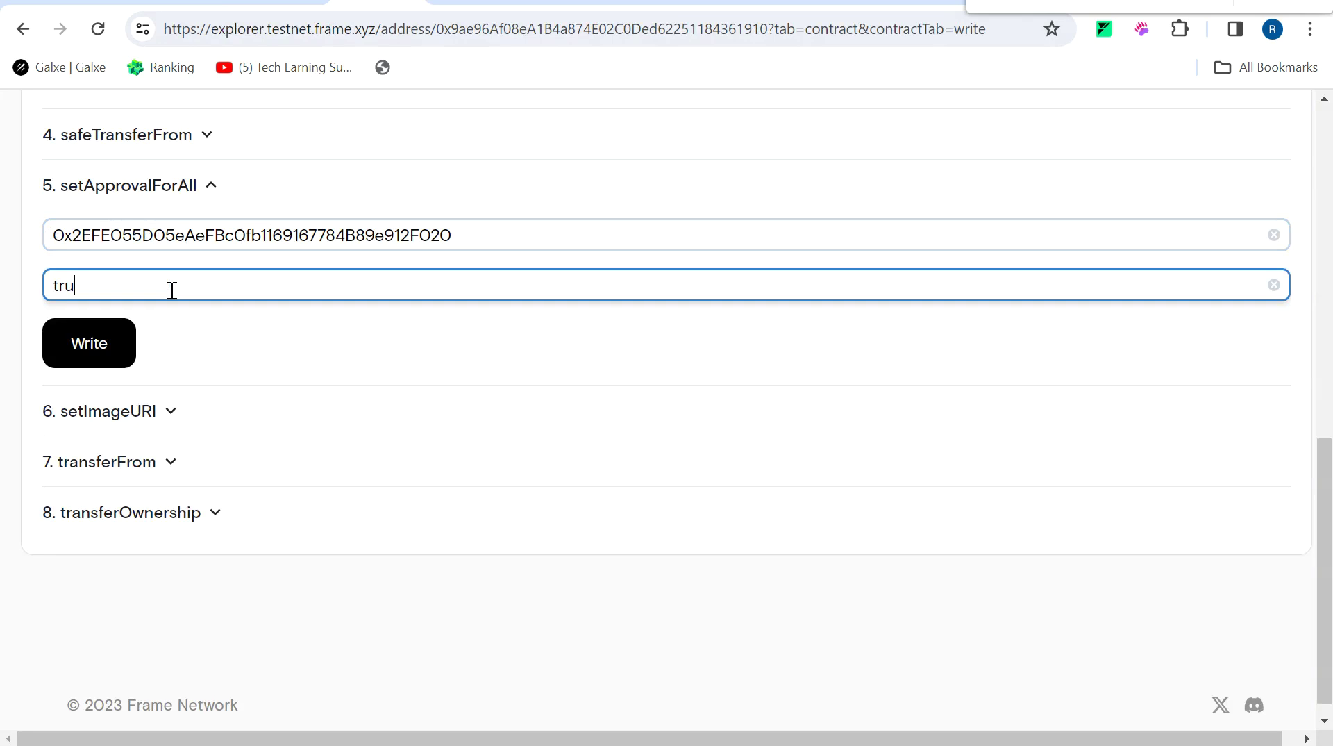
left_click(83, 349)
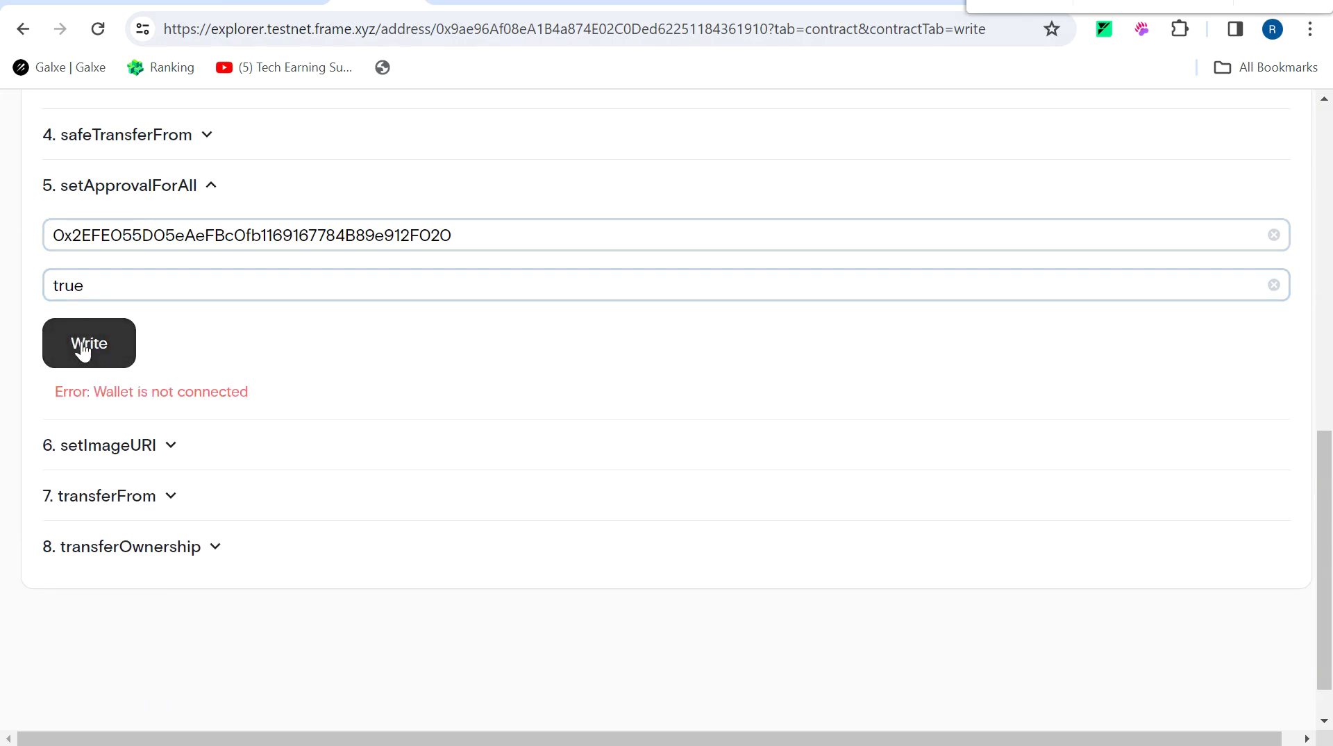
Go back to the Quest 4 guide and scroll down to Step 3.
left_click_drag(1324, 545, 1328, 368)
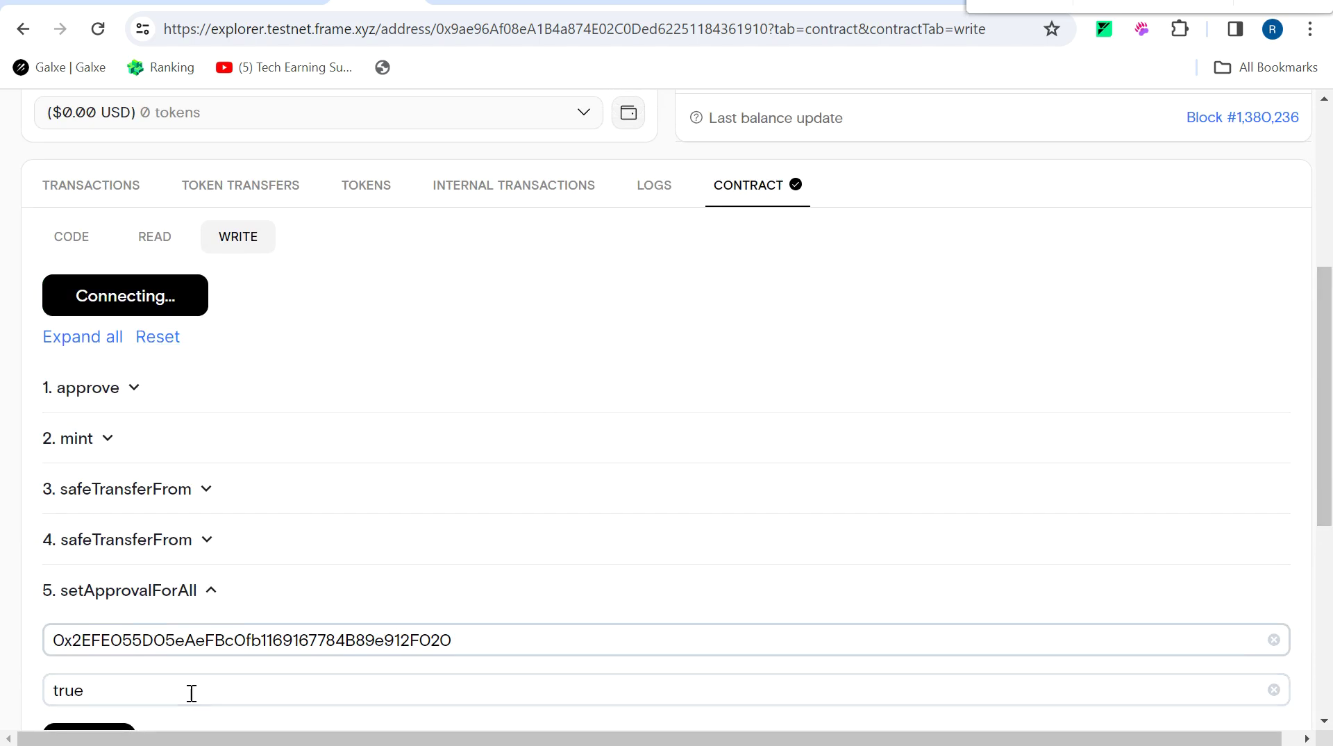
left_click_drag(1324, 299, 1325, 403)
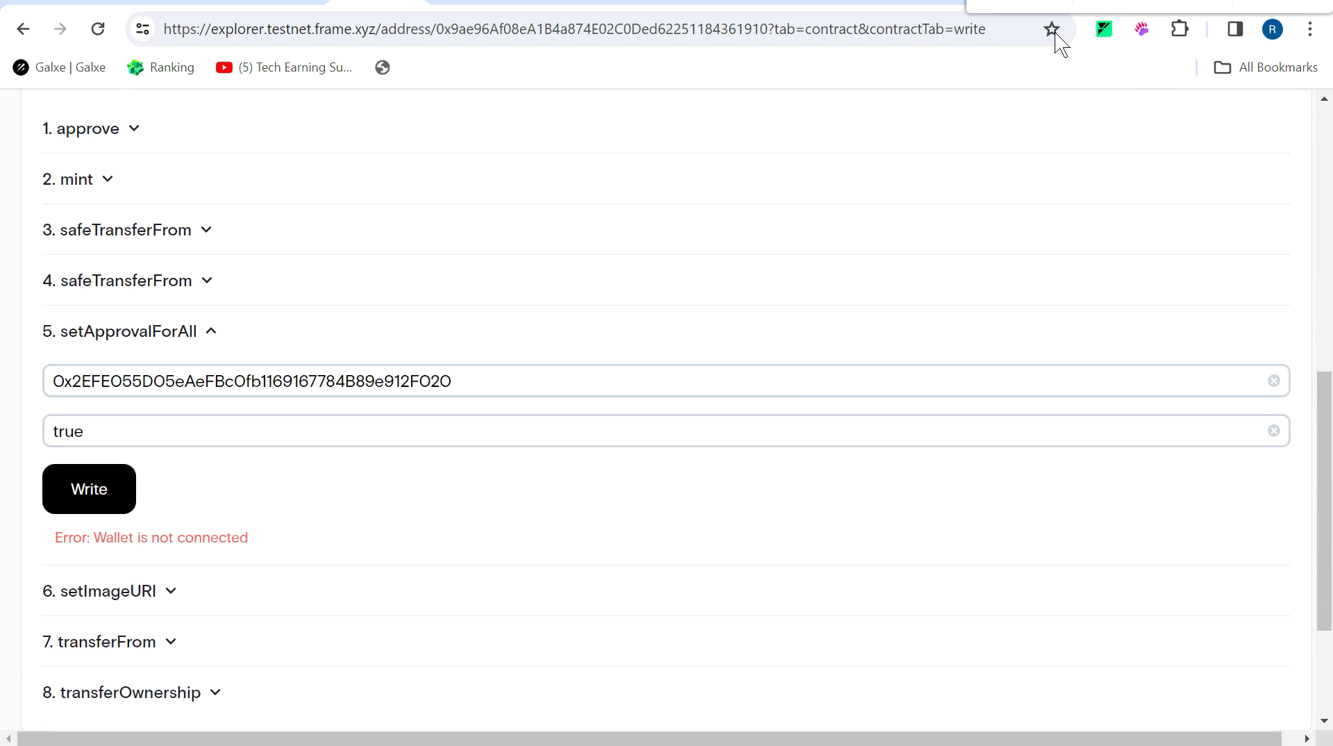
left_click(278, 8)
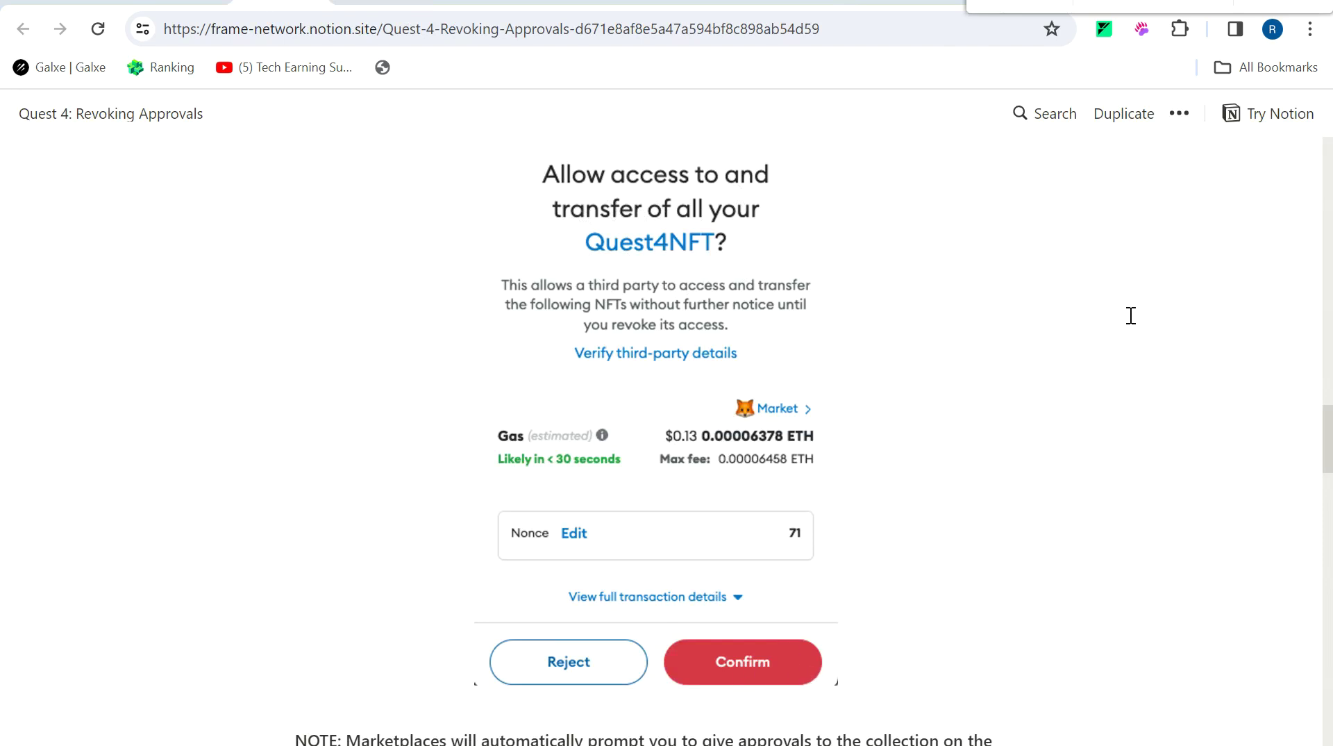
scroll(1057, 408, "down", 10)
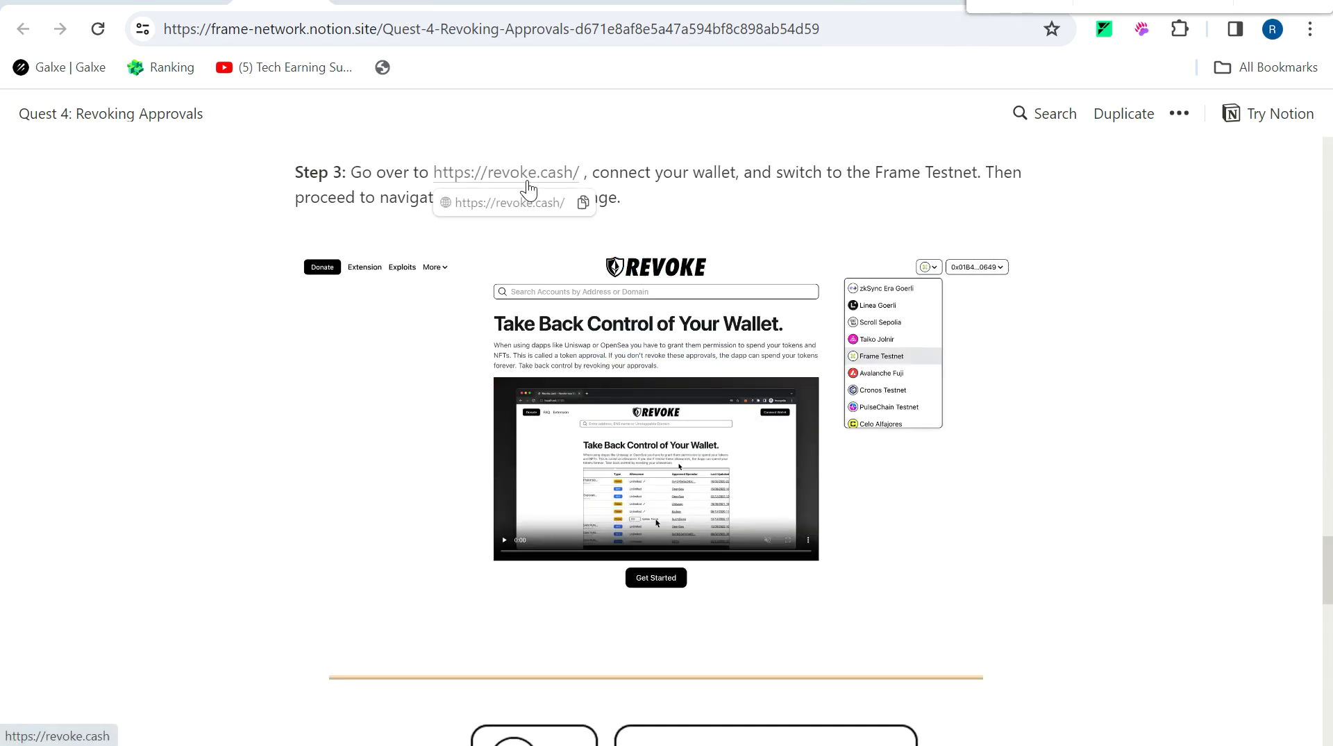
Open revoke.cash from Step 3 and connect the MetaMask wallet.
left_click(527, 182)
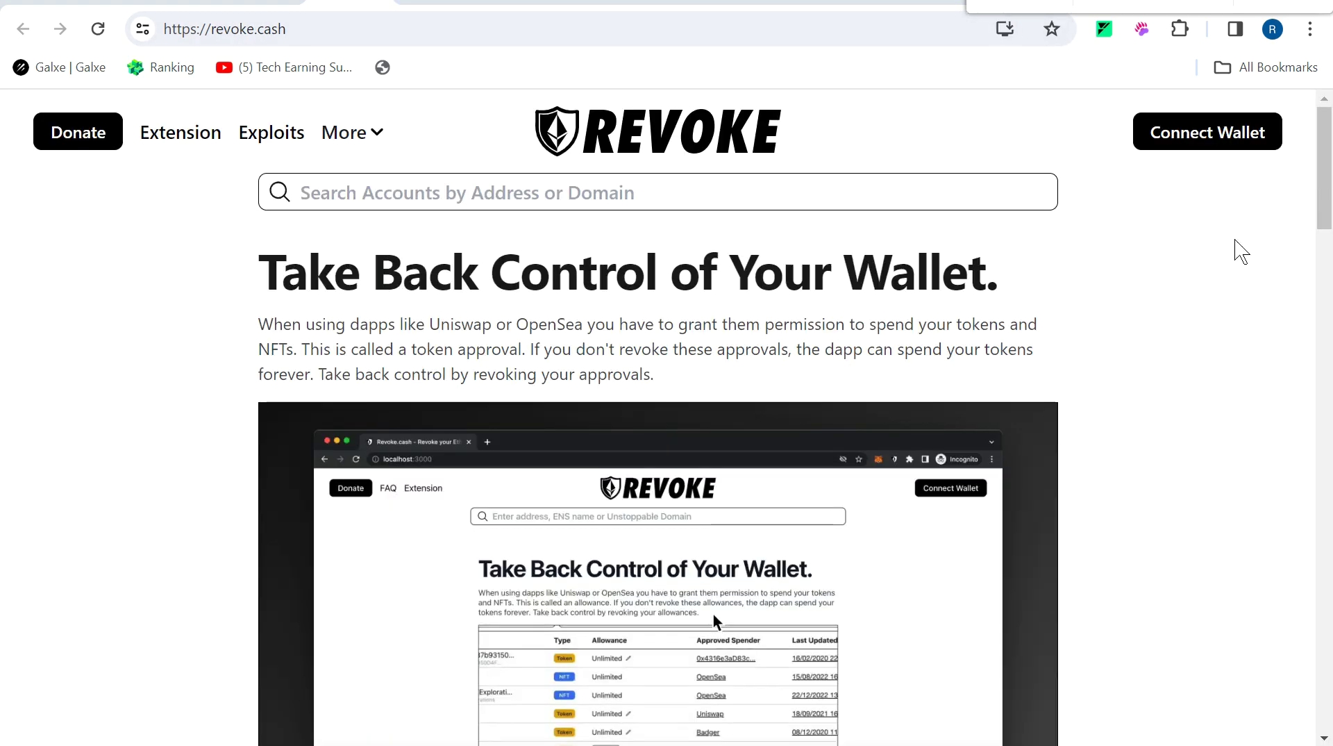
left_click(1248, 146)
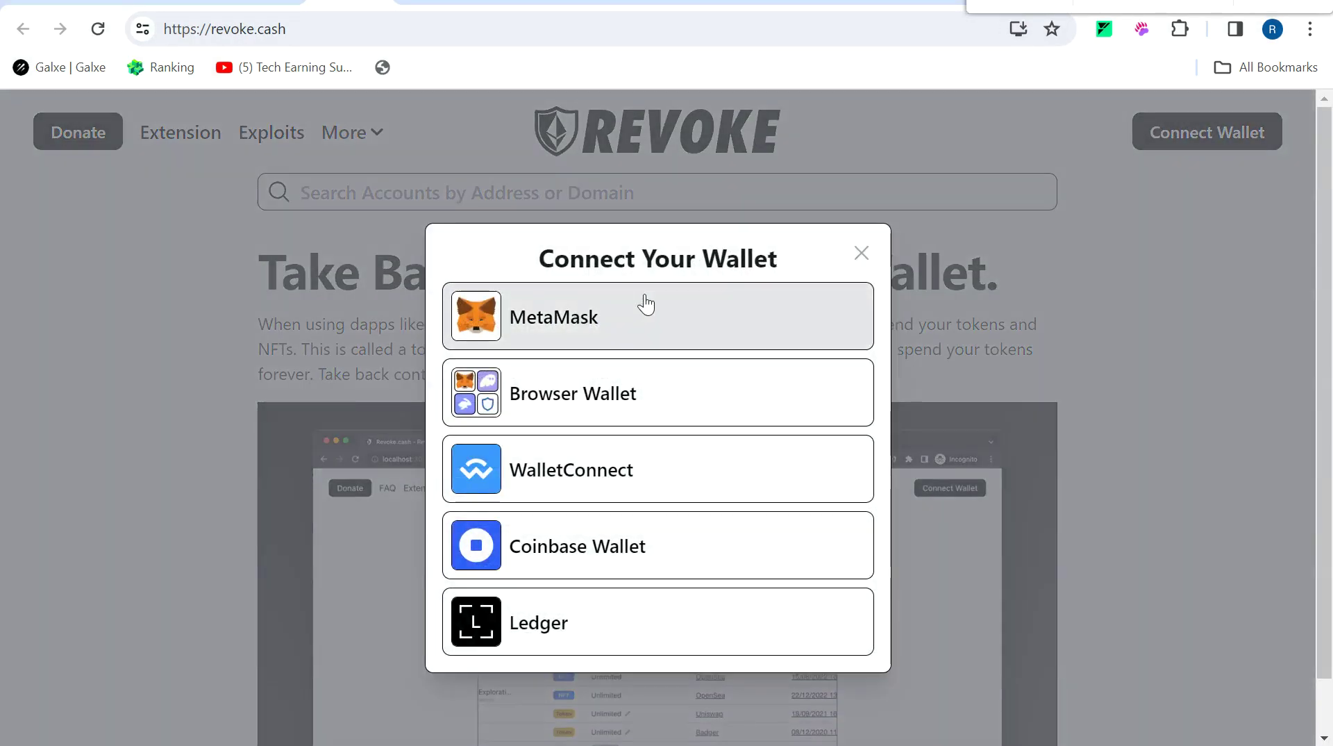
left_click(643, 302)
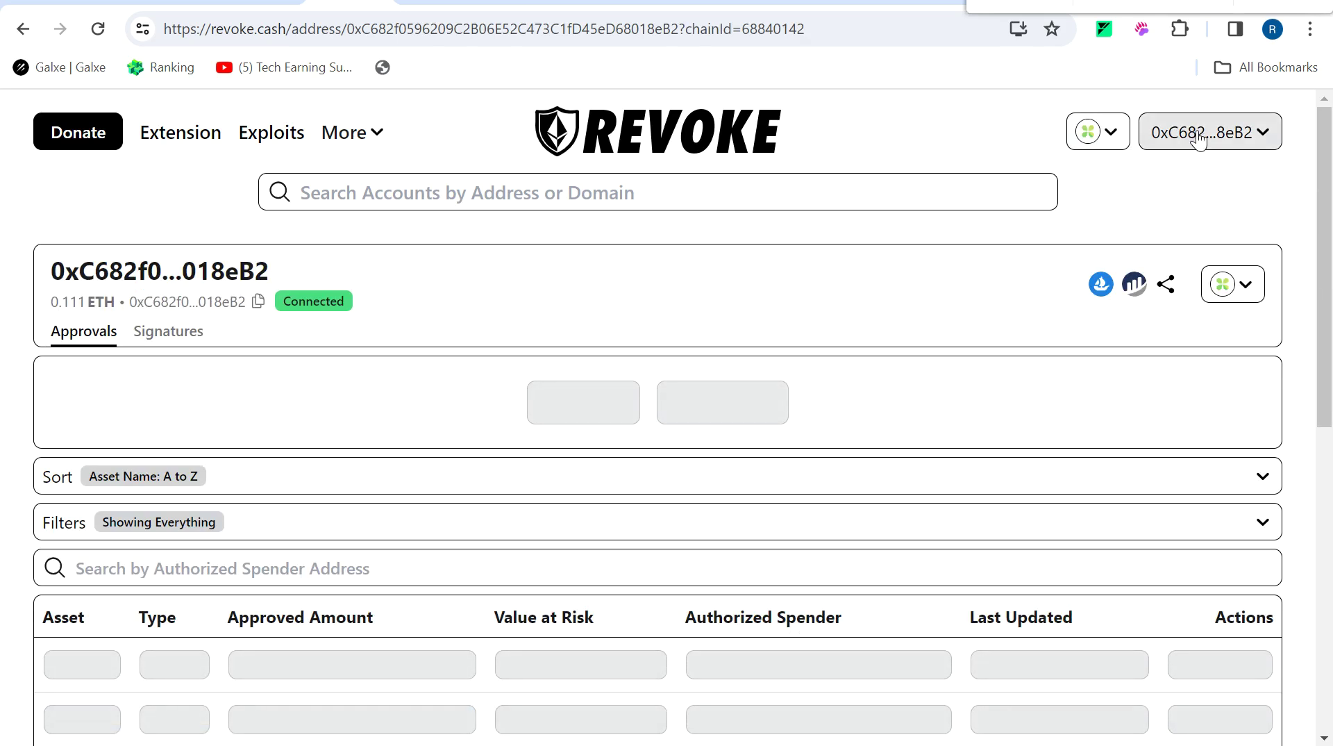
Review My Approvals, showing 0 approvals found, then return to the Quest 4 guide.
left_click(1198, 136)
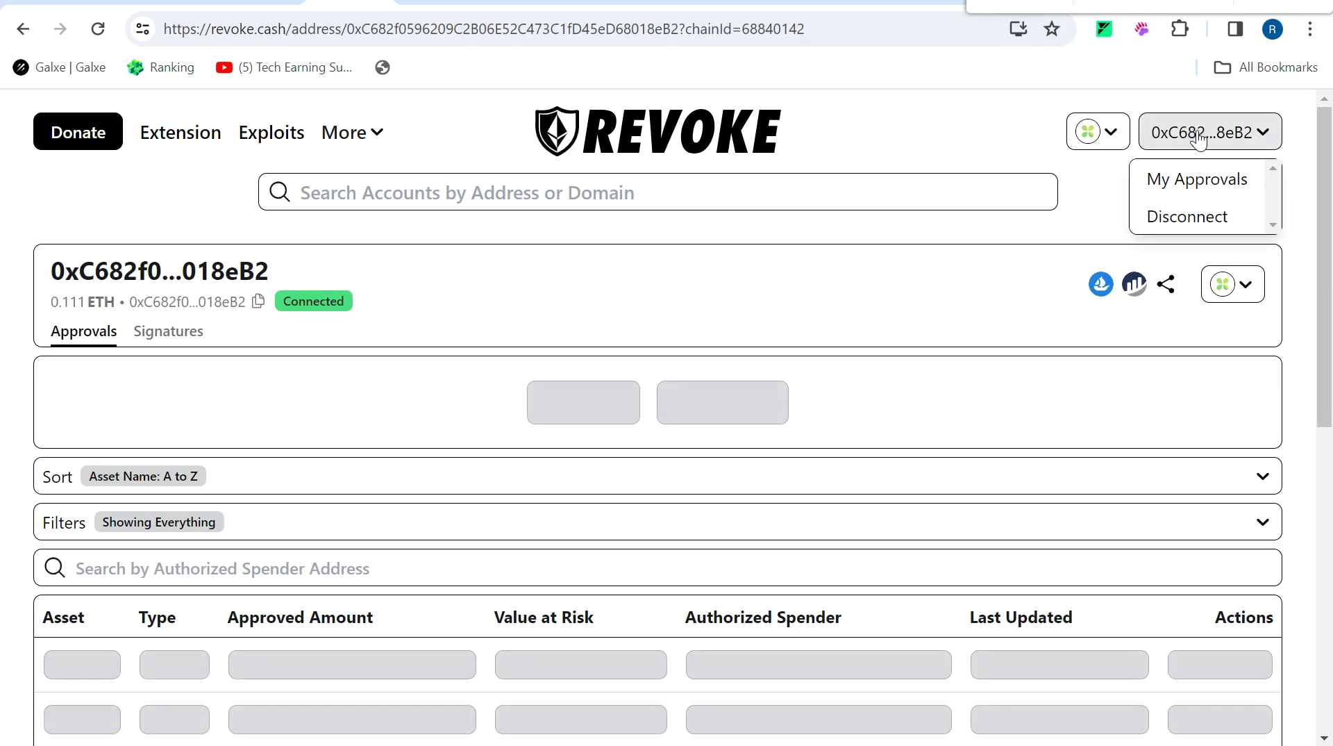
left_click(1192, 183)
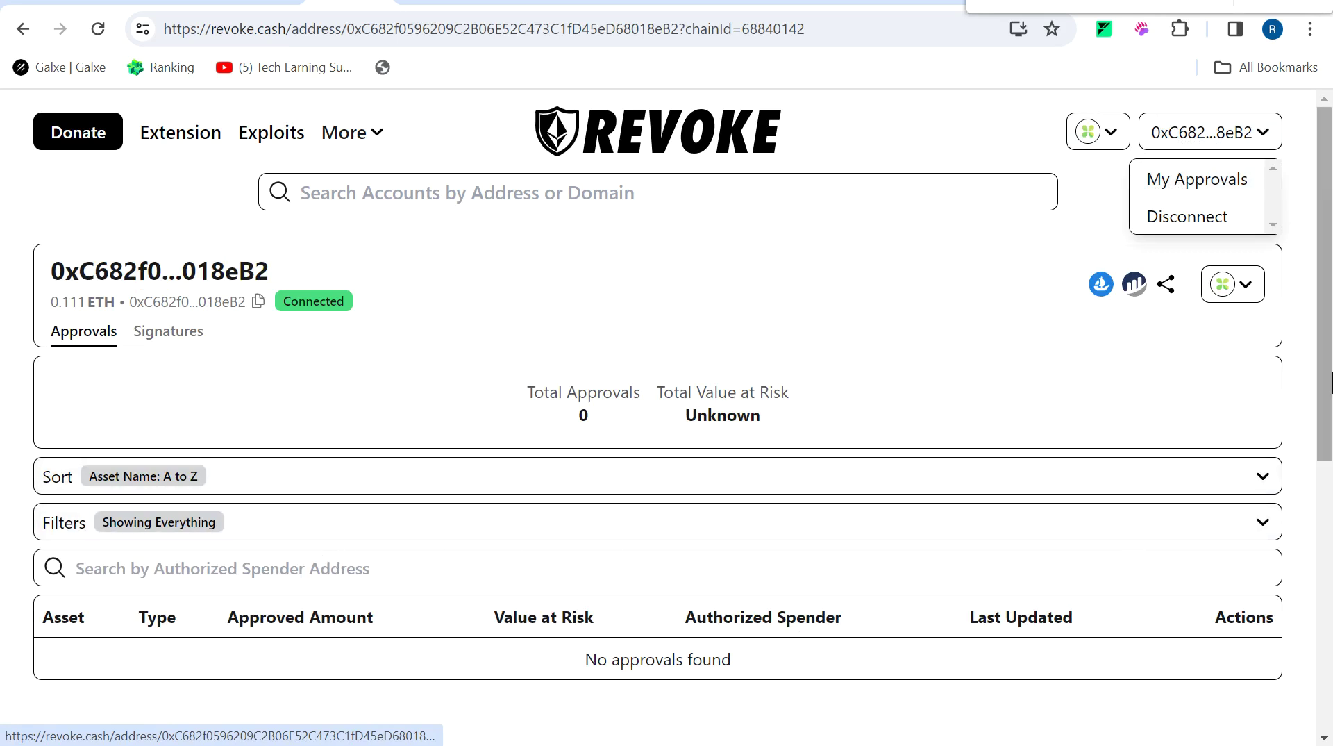
scroll(1330, 535, "down", 4)
left_click_drag(1331, 535, 1331, 321)
scroll(569, 445, "down", 4)
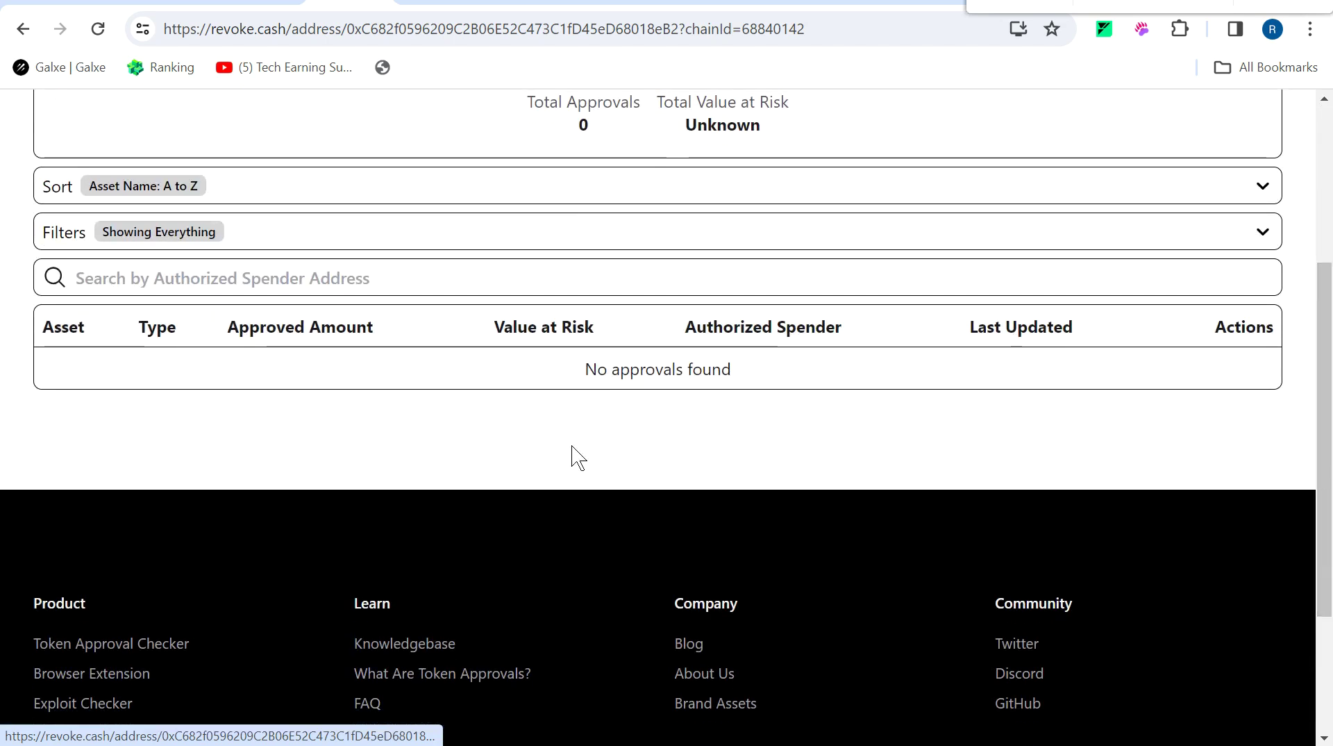
scroll(549, 462, "up", 4)
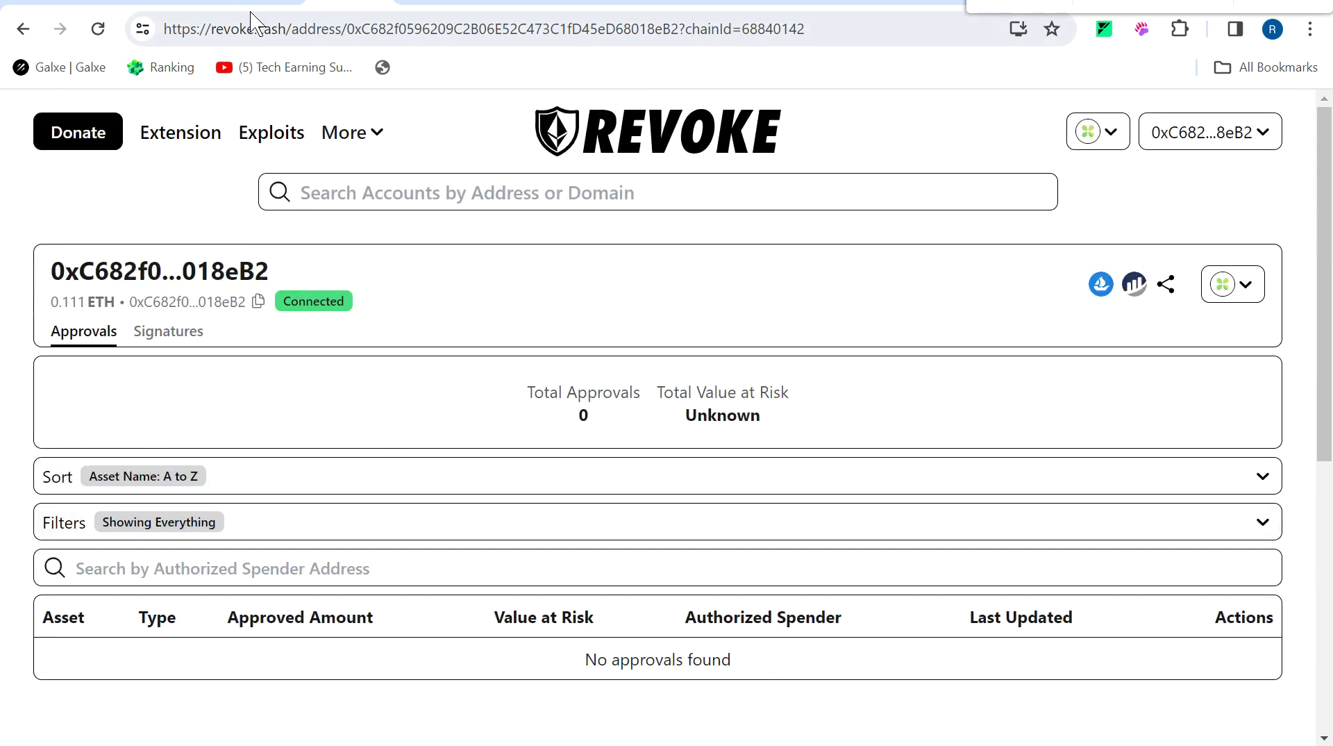
left_click(243, 2)
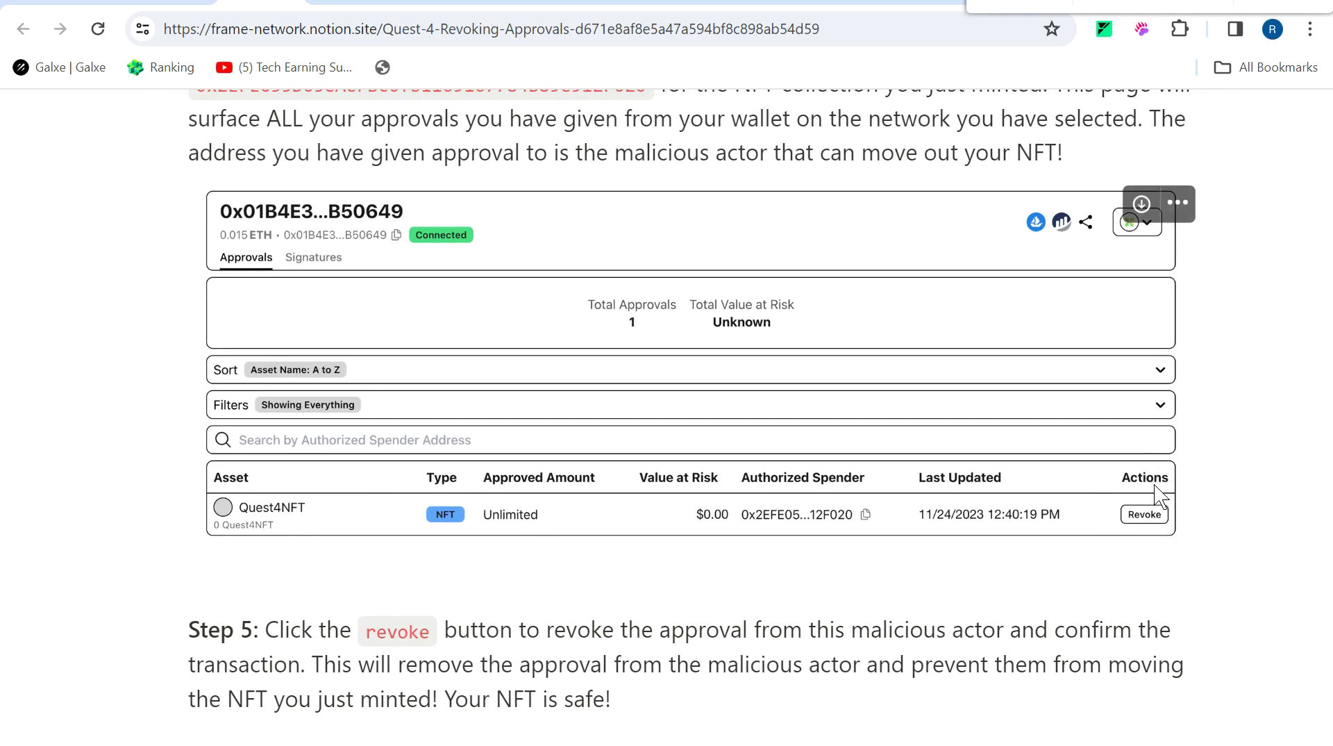
Switch back to Frame Quests and close the Revoke an approval quest details.
left_click(173, 3)
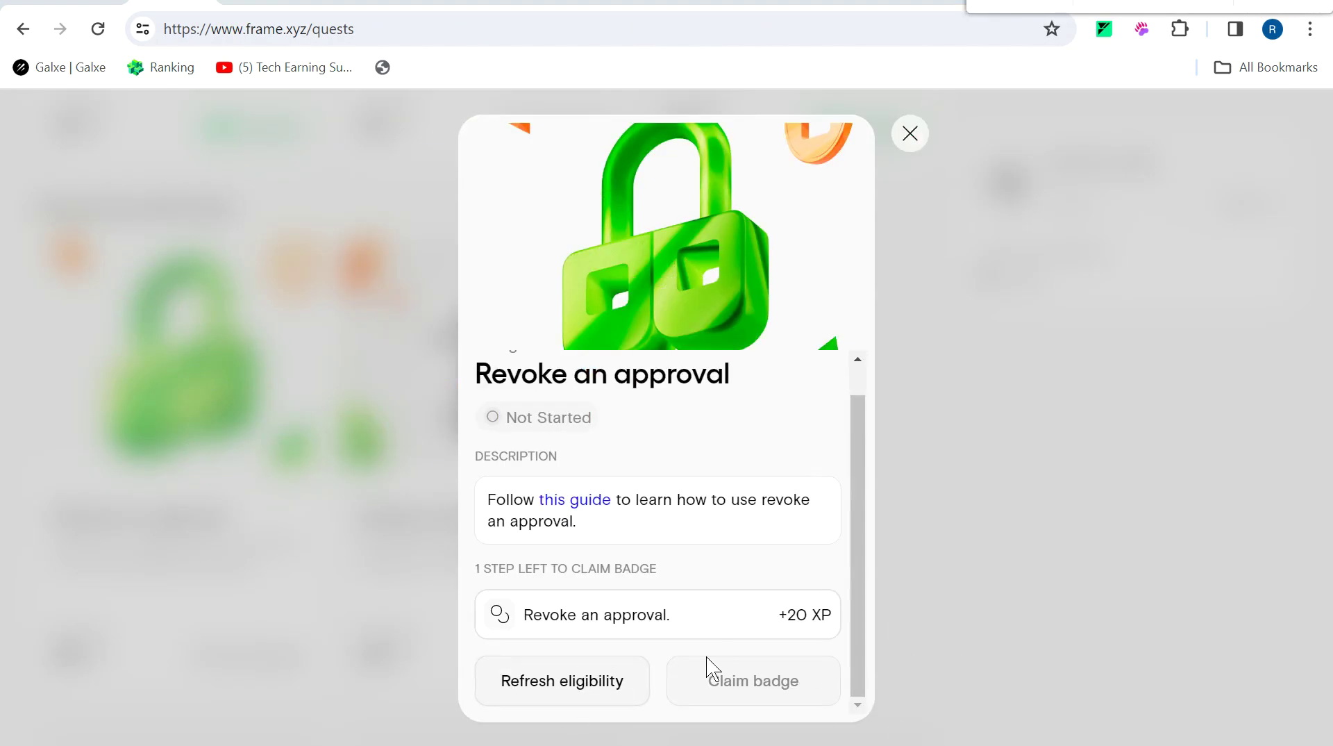
left_click(910, 134)
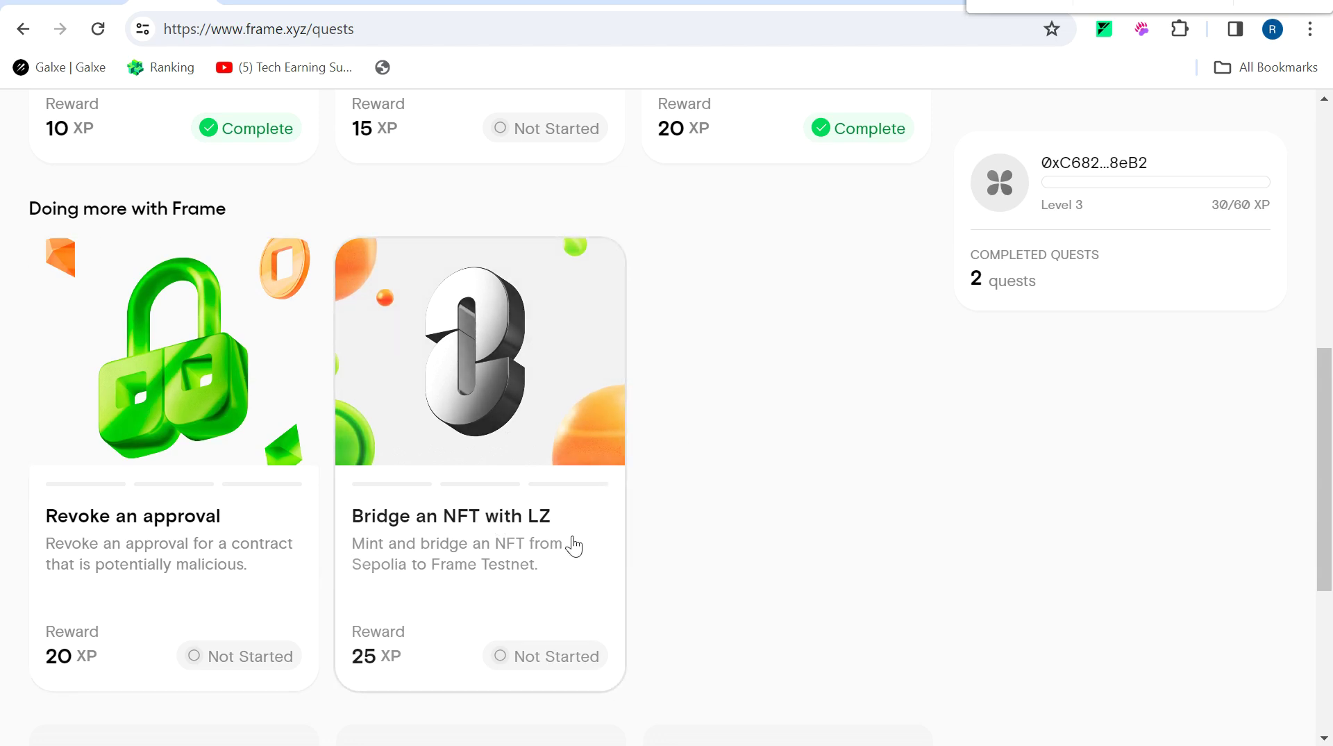
Mint the free NFT on Sepolia and bridge it to Frame Testnet via the Quest 5 tutorial.
left_click(475, 550)
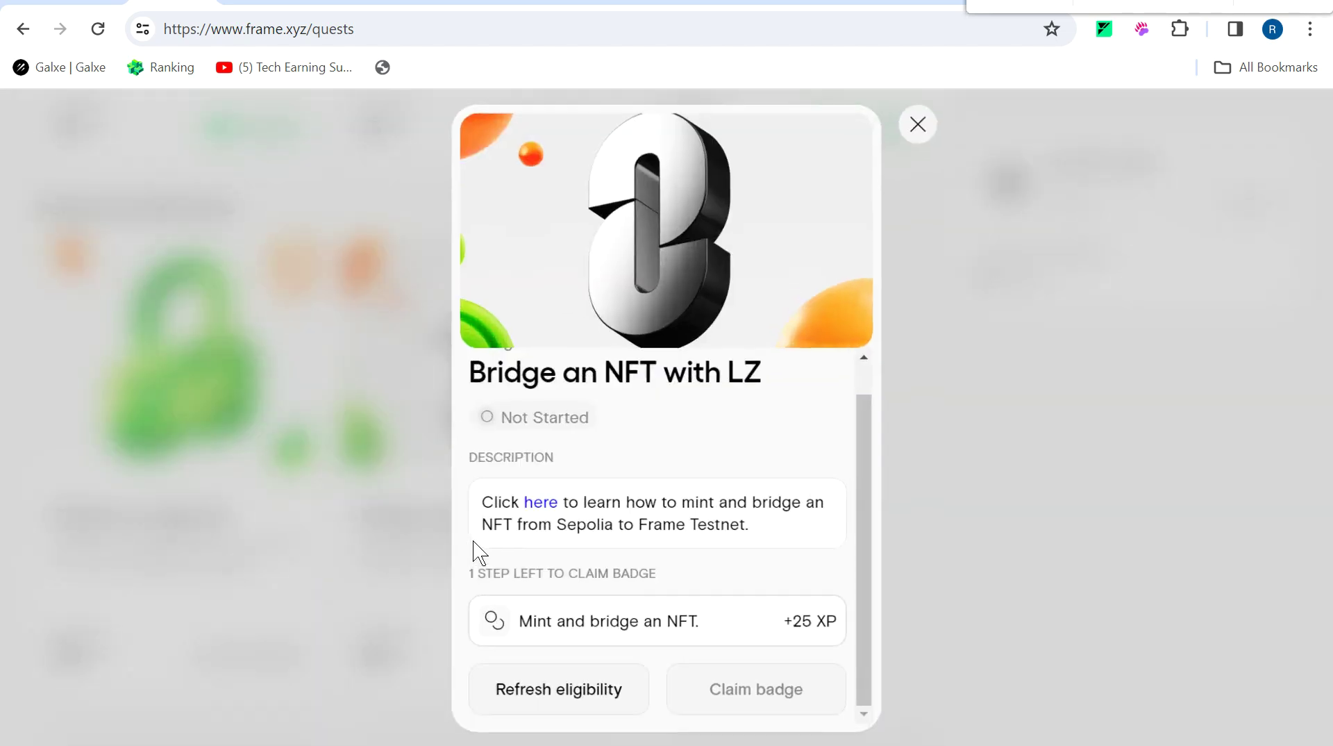
left_click(552, 497)
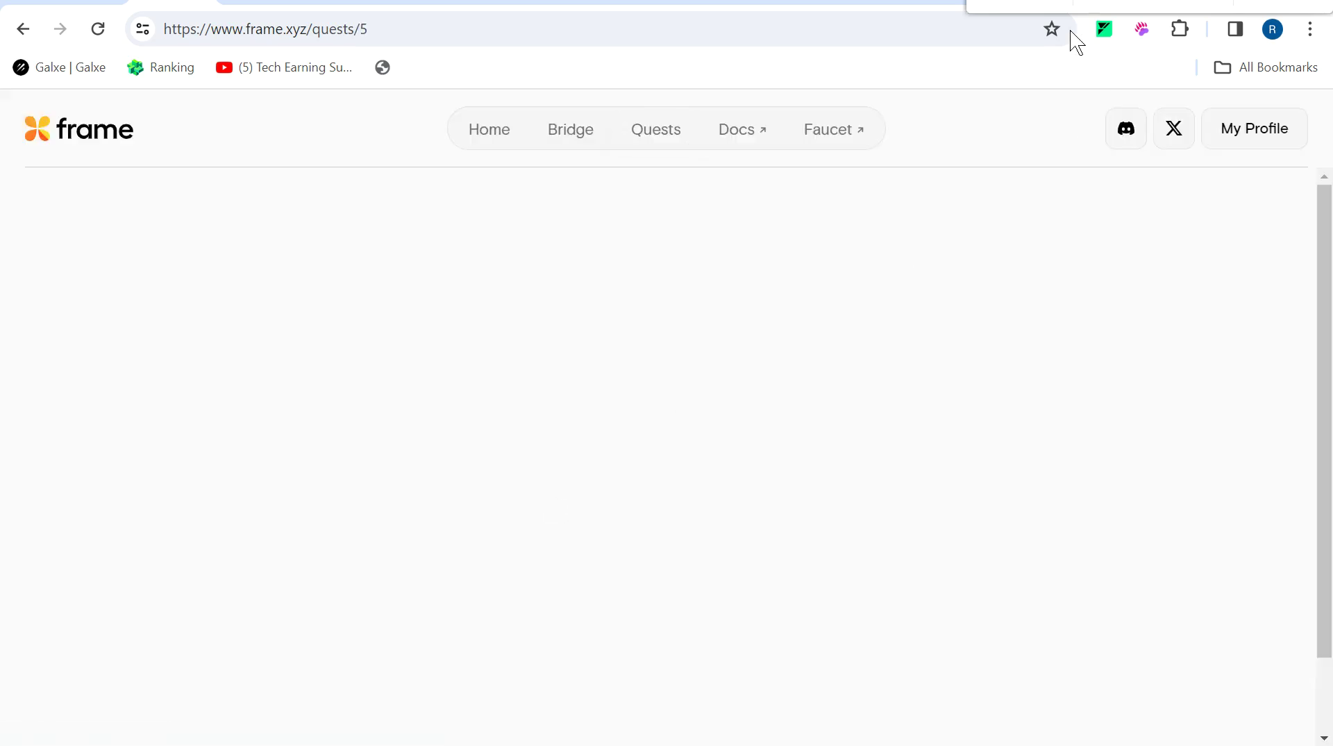
left_click(677, 673)
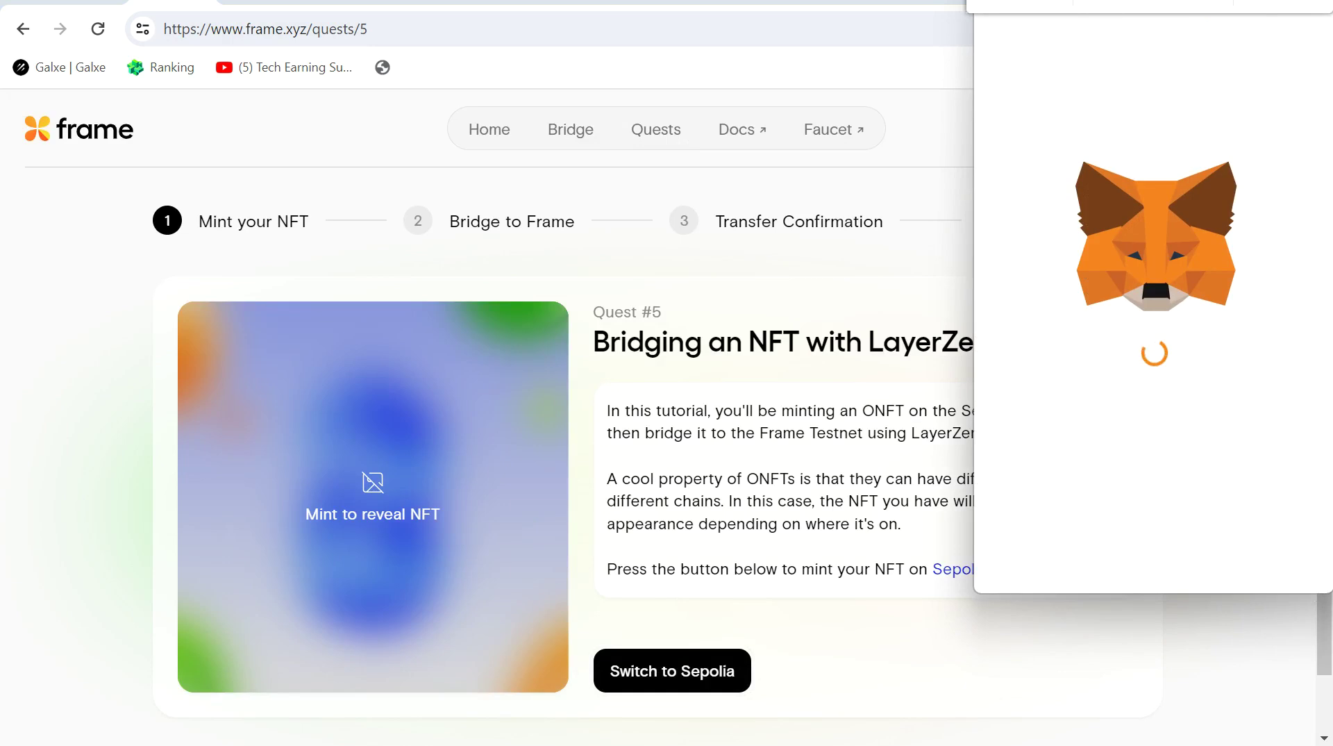
left_click(684, 673)
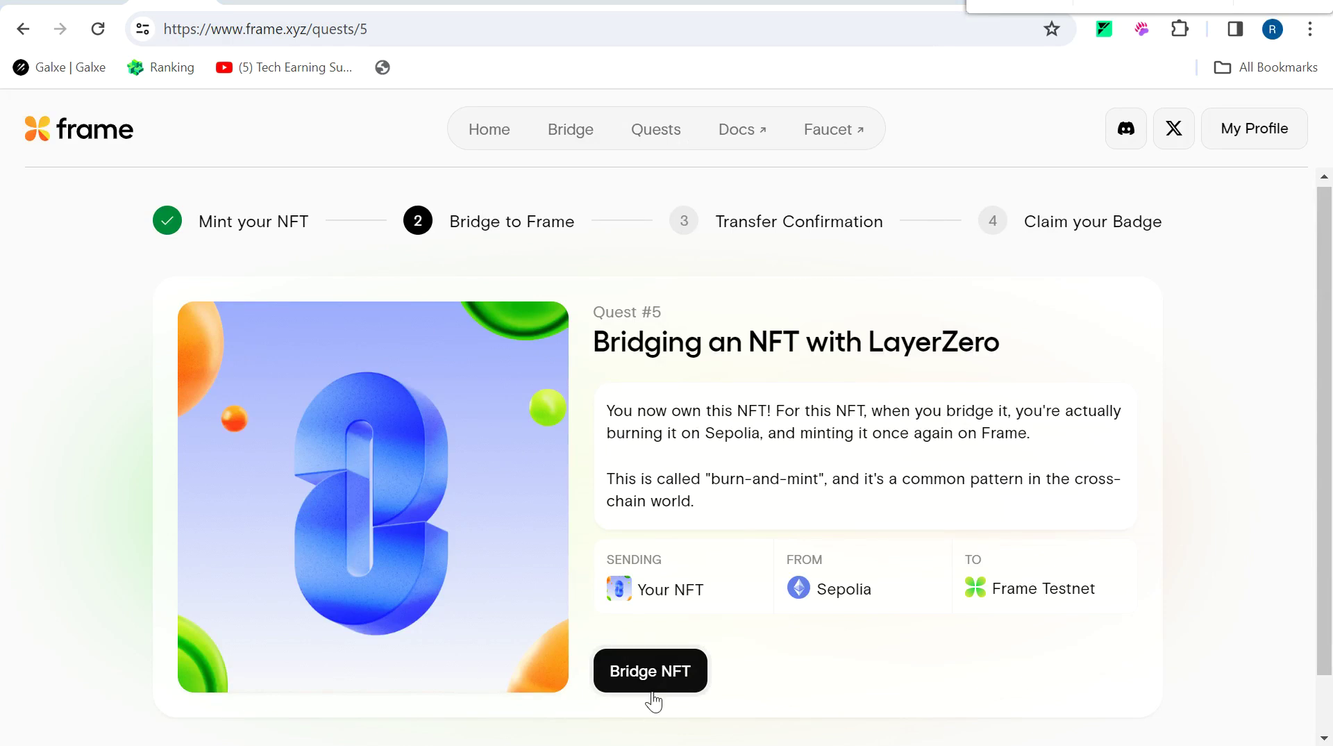
left_click(678, 684)
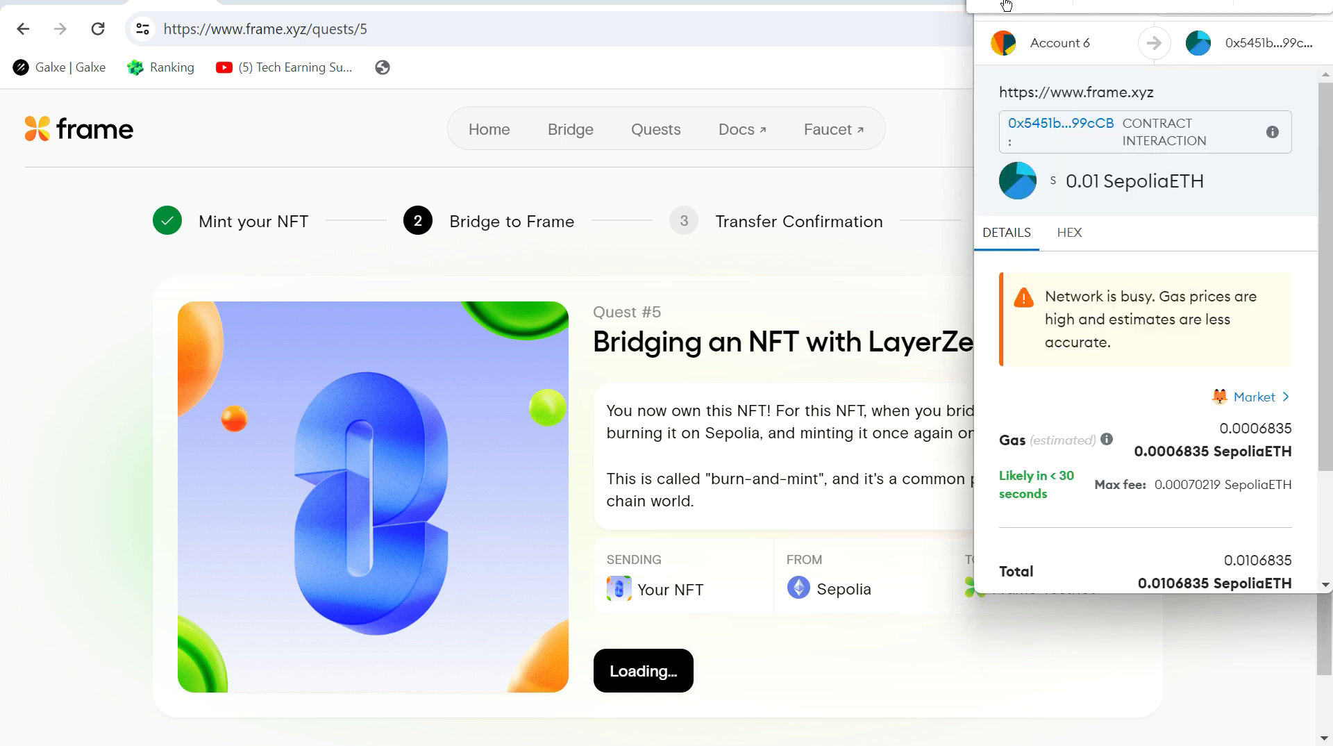
scroll(1327, 325, "down", 3)
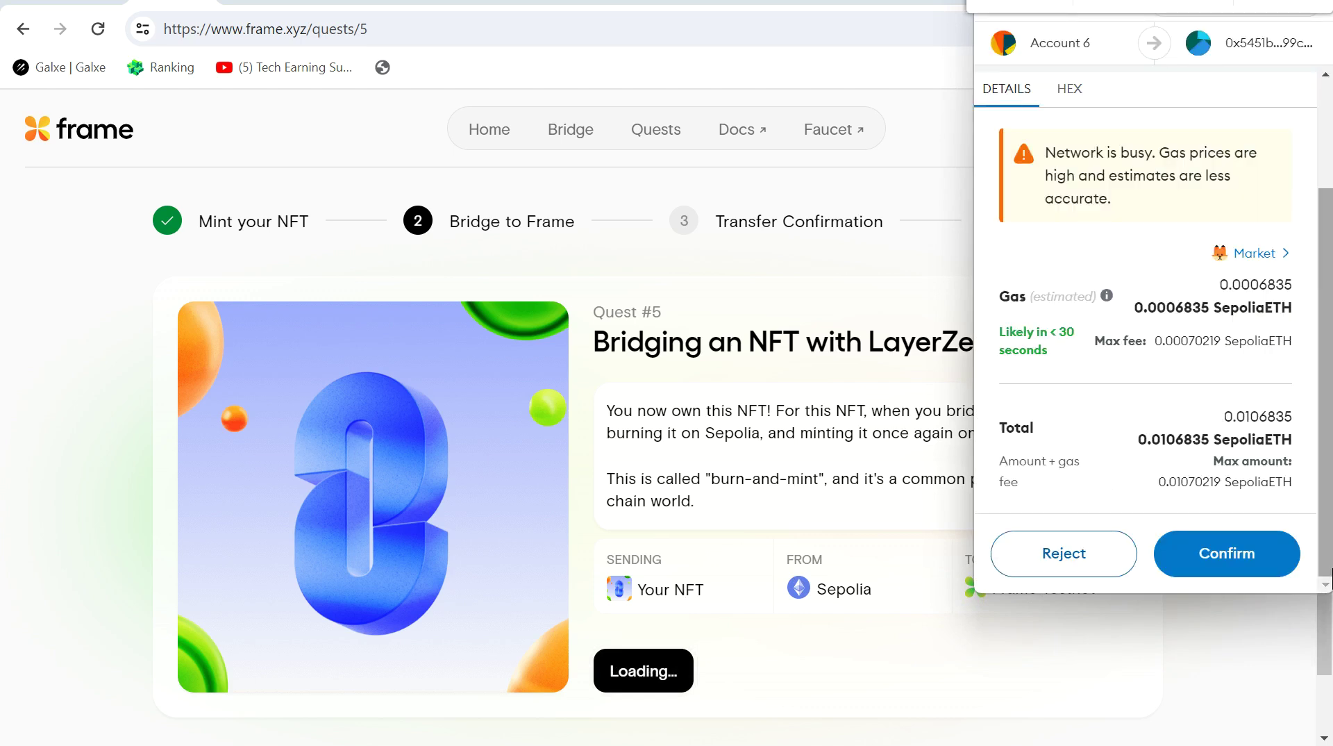
left_click(1235, 568)
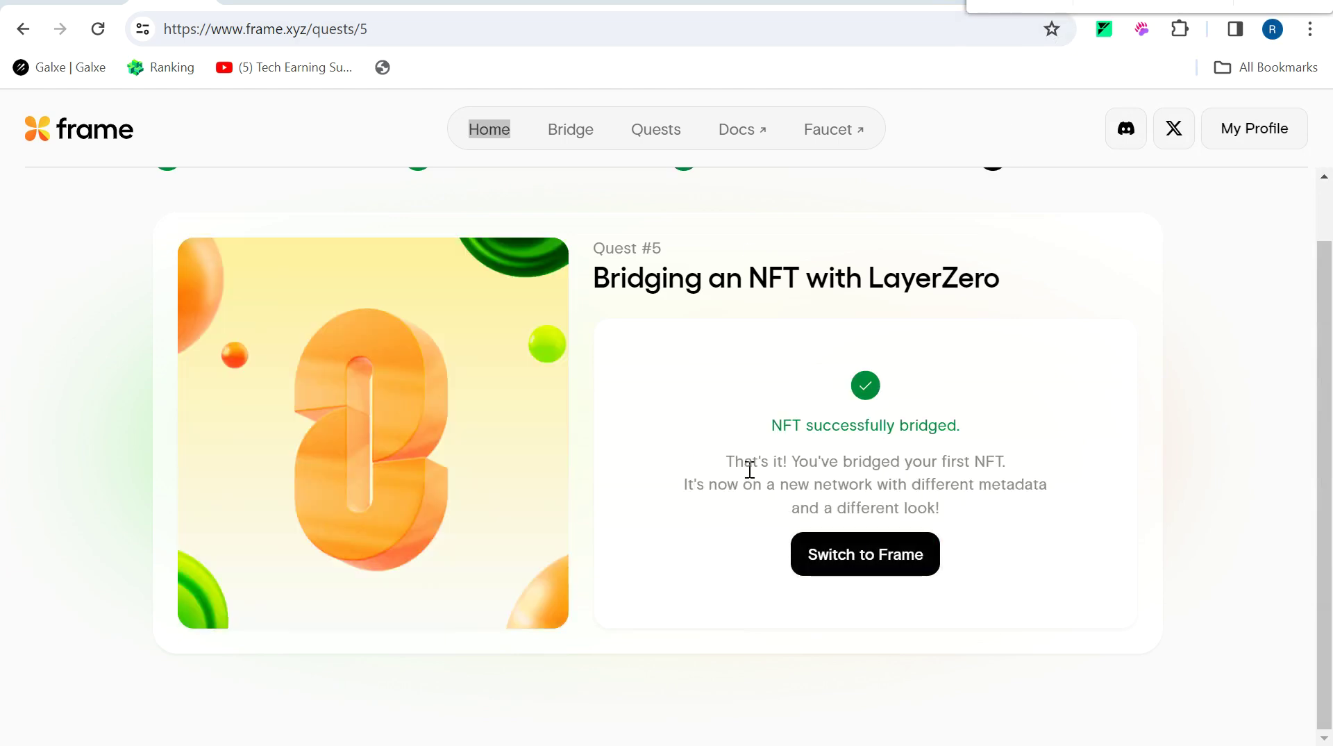
Switch the wallet to Frame and claim the Bridge an NFT with LZ badge.
left_click(886, 561)
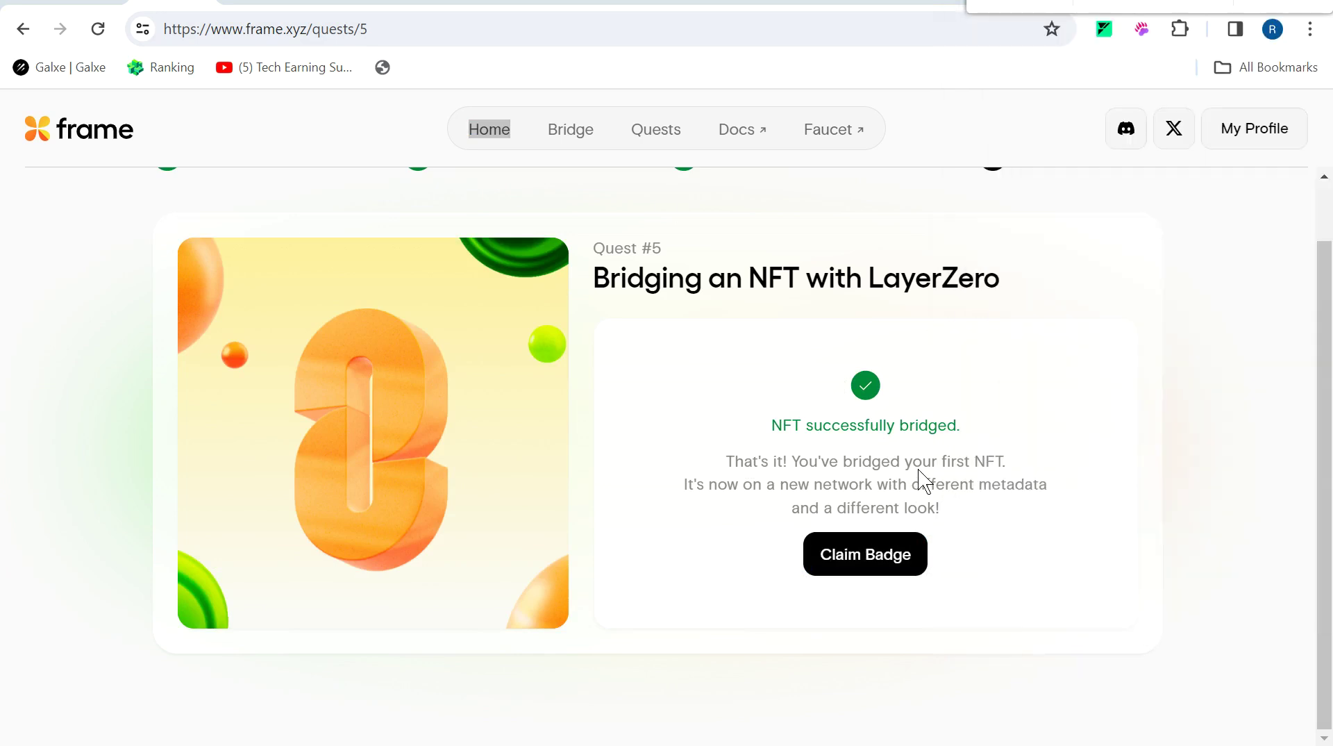
left_click(853, 553)
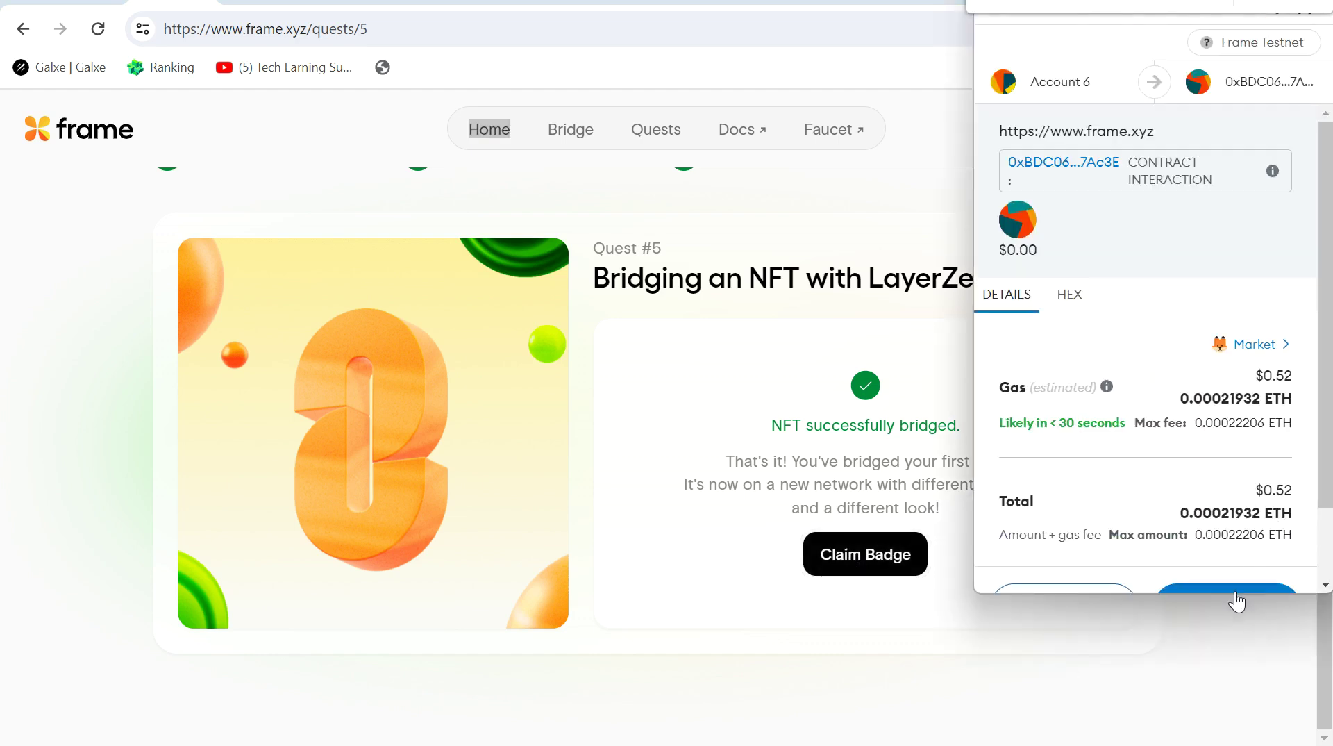
left_click(1235, 591)
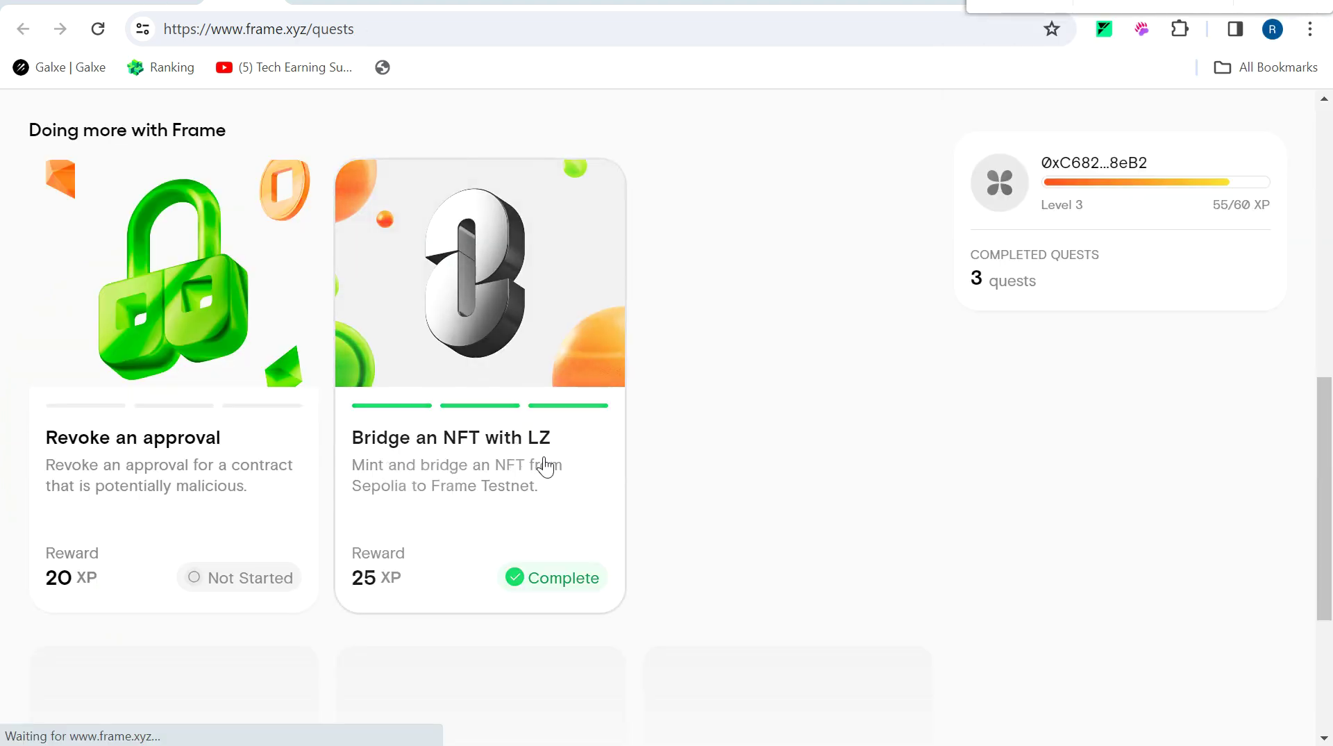
left_click_drag(1331, 503, 1331, 246)
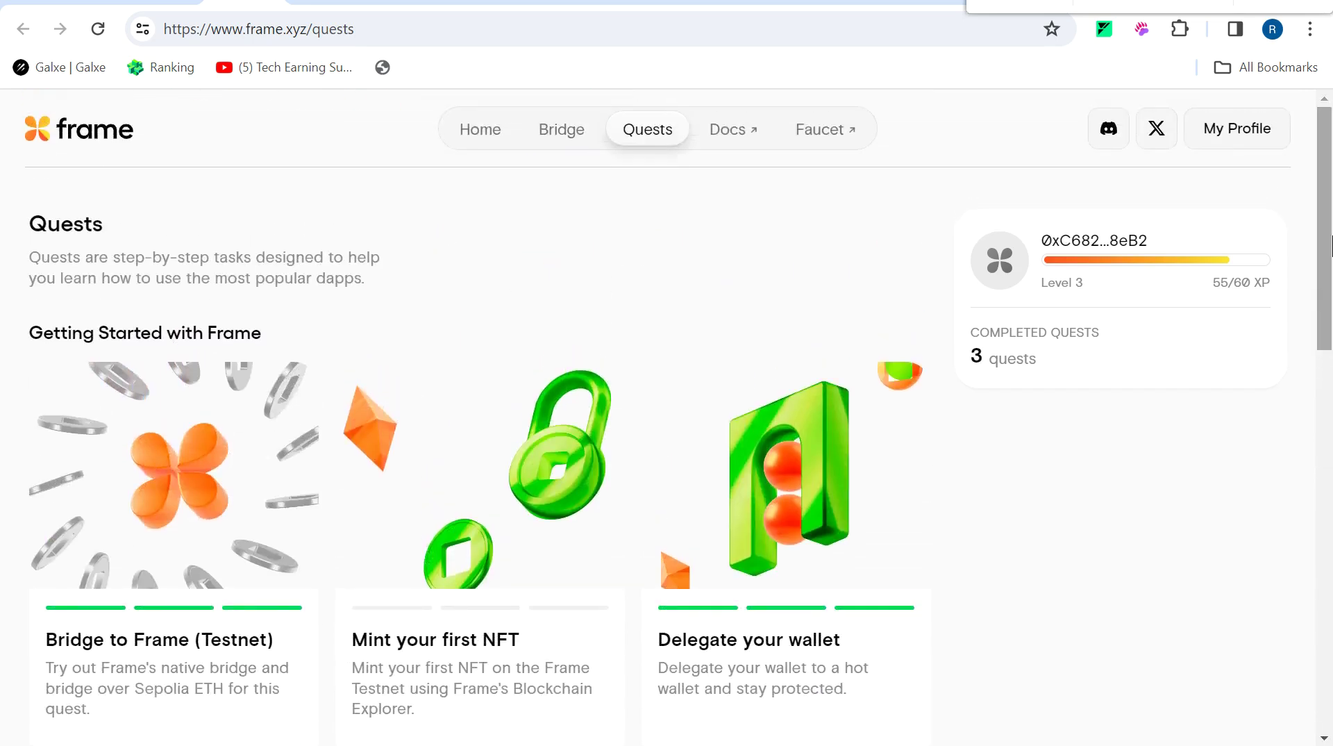
Browse the Galxe Frame space campaigns, briefly checking Quest 1: Enter the Frame.
left_click(809, 3)
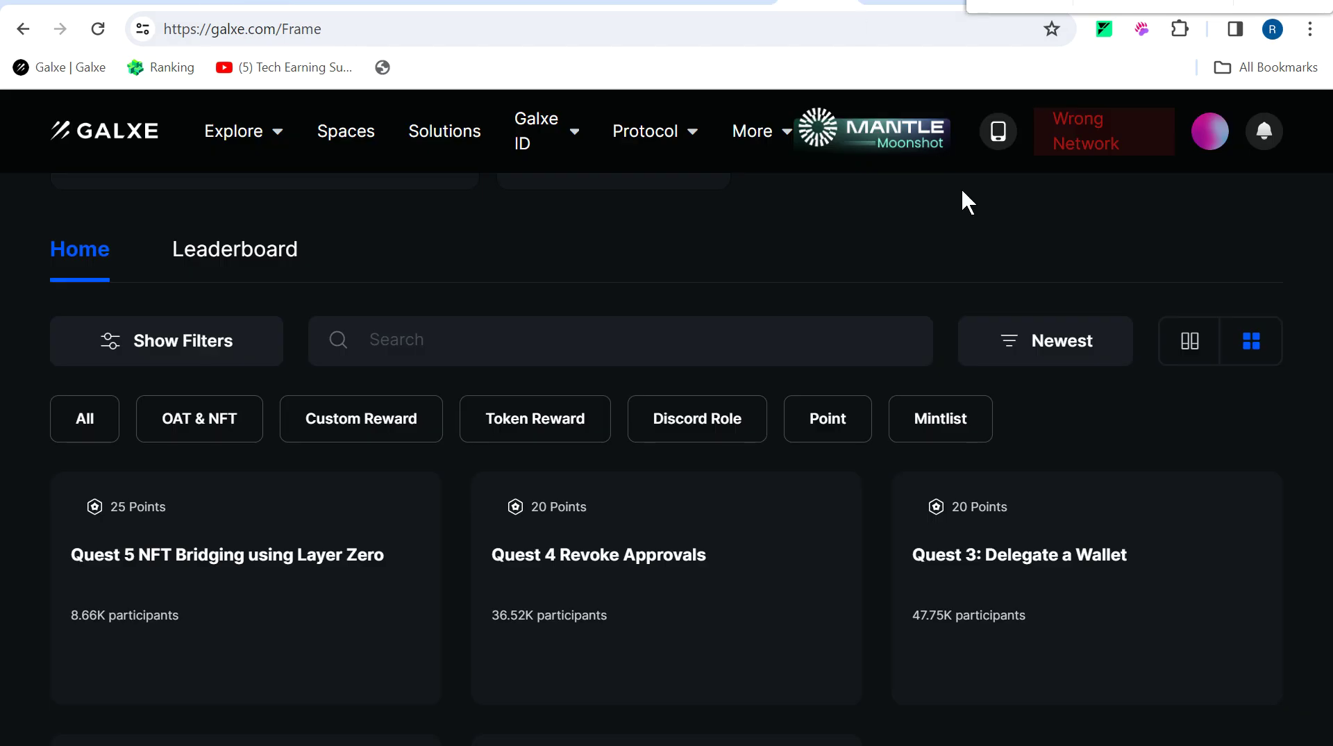
scroll(967, 201, "up", 6)
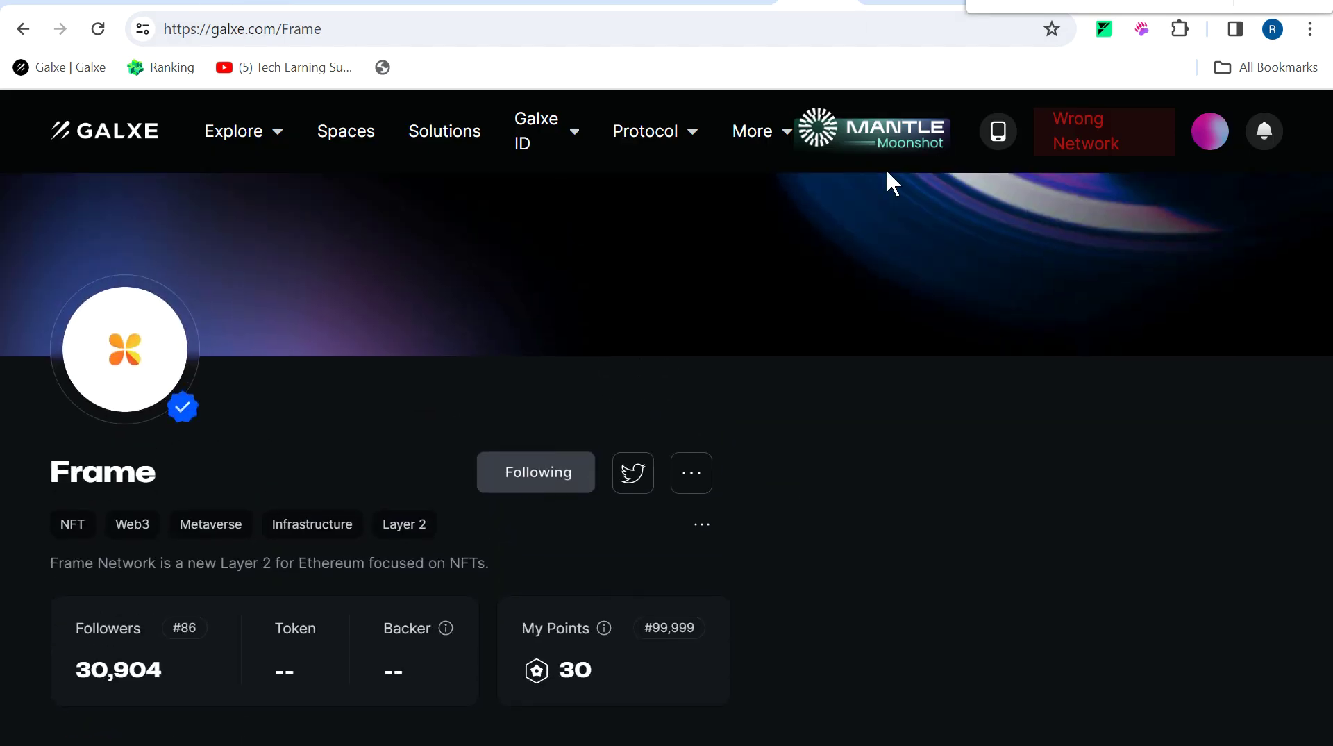
scroll(914, 435, "down", 3)
scroll(667, 444, "down", 6)
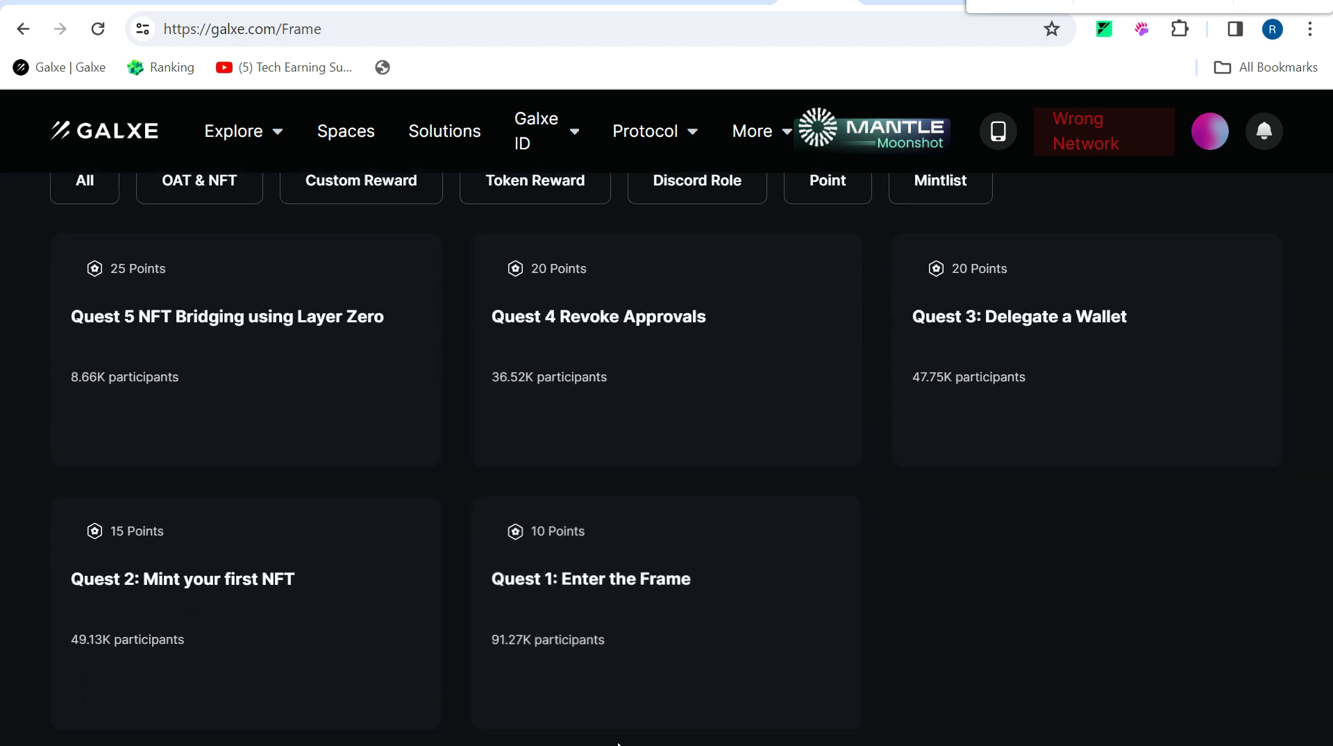
left_click(657, 651)
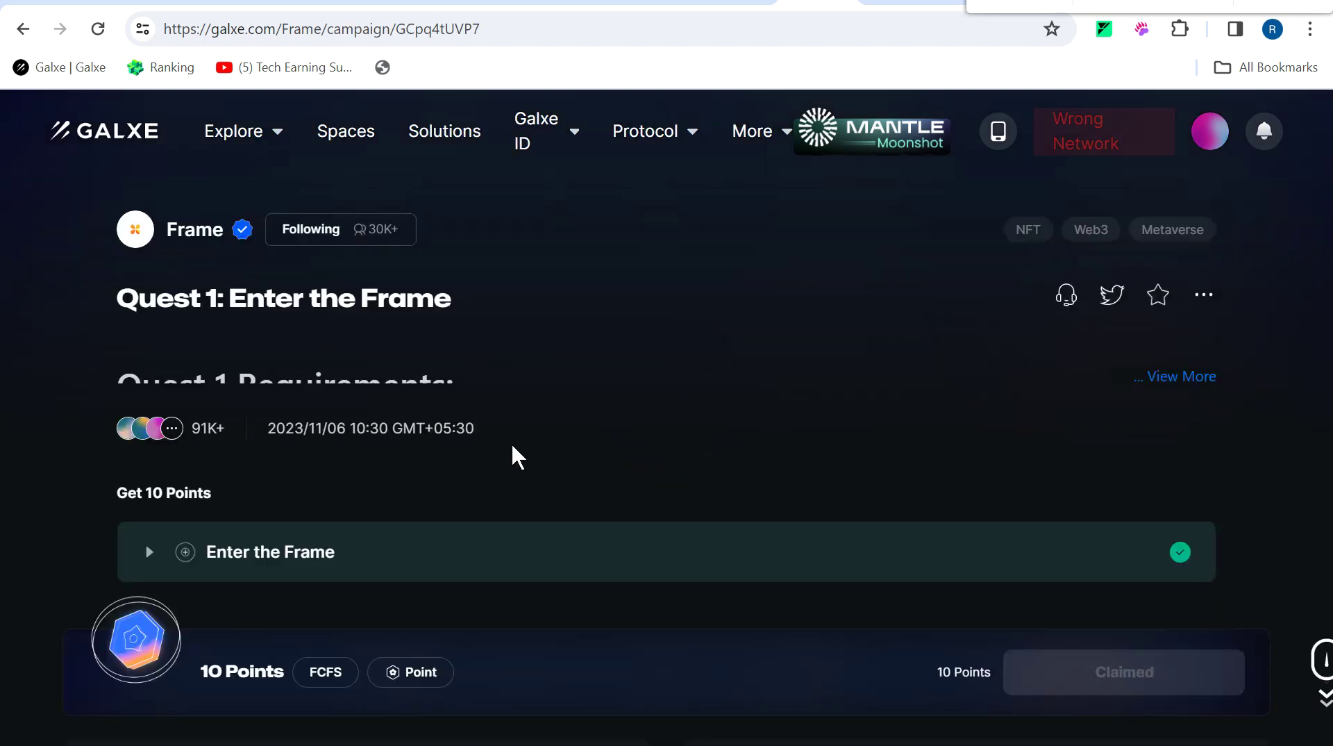
left_click(189, 230)
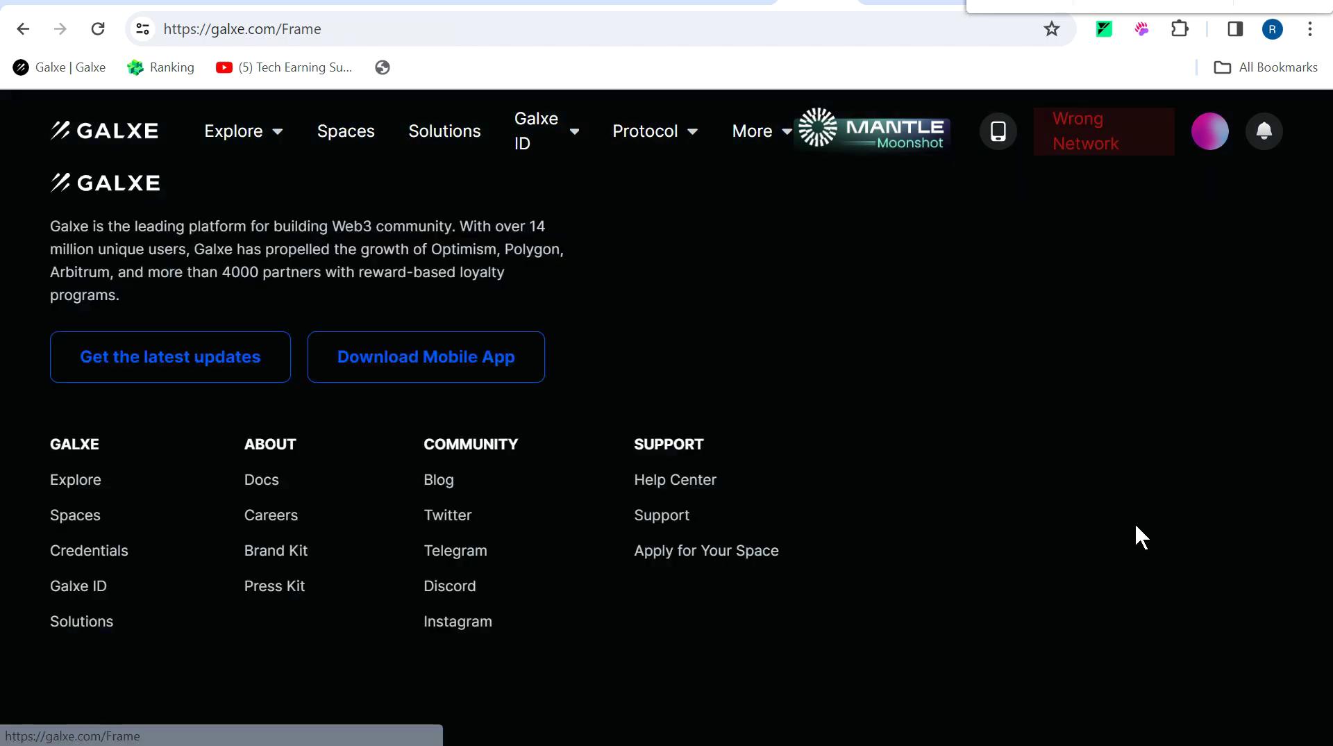
scroll(970, 553, "down", 5)
scroll(971, 554, "down", 7)
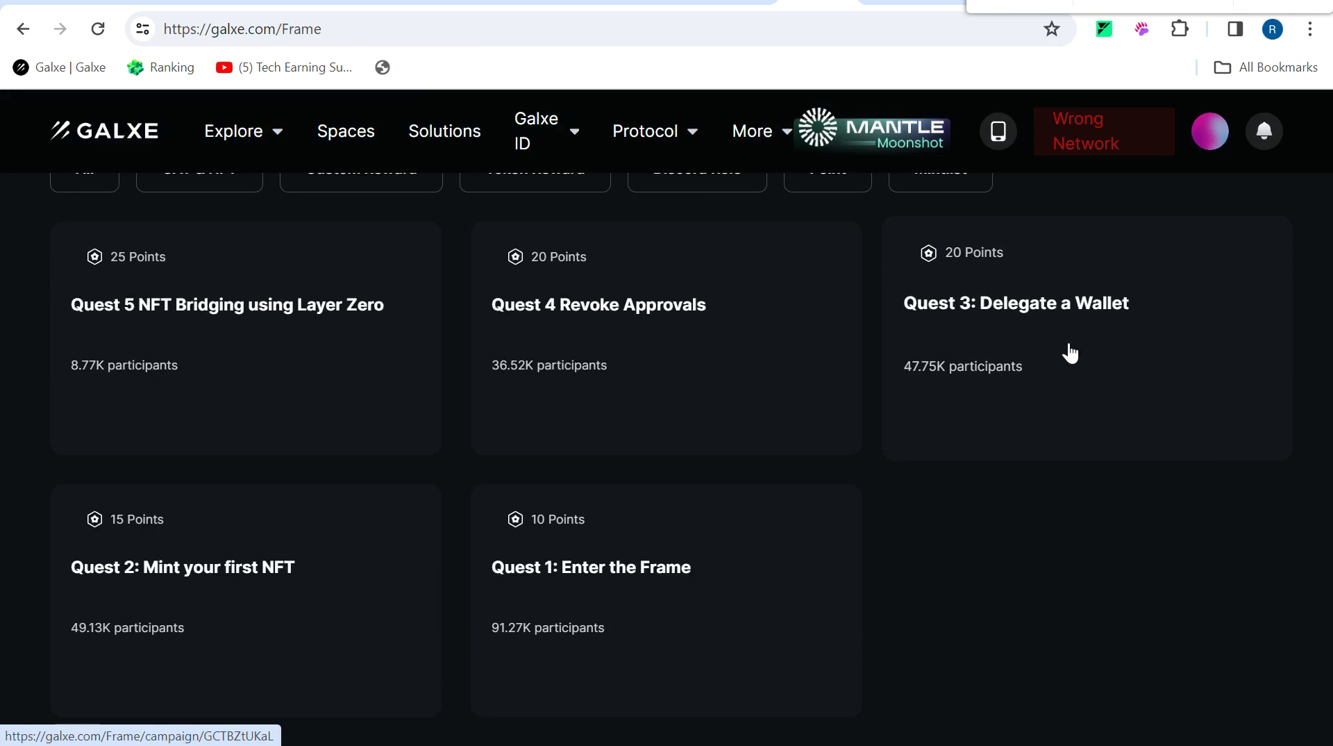
Verify the Quest 5 NFT Bridging task as completed and claim its 25 points.
left_click(243, 338)
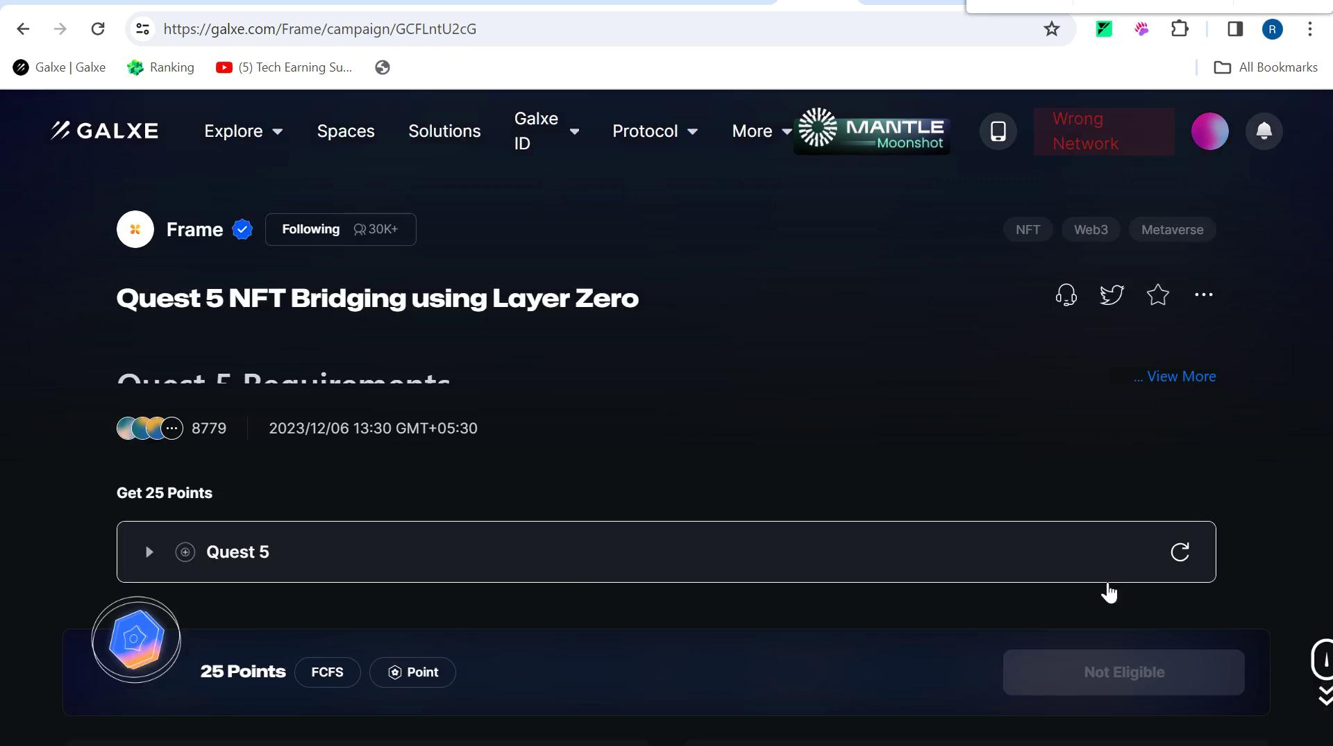
mouse_move(1177, 556)
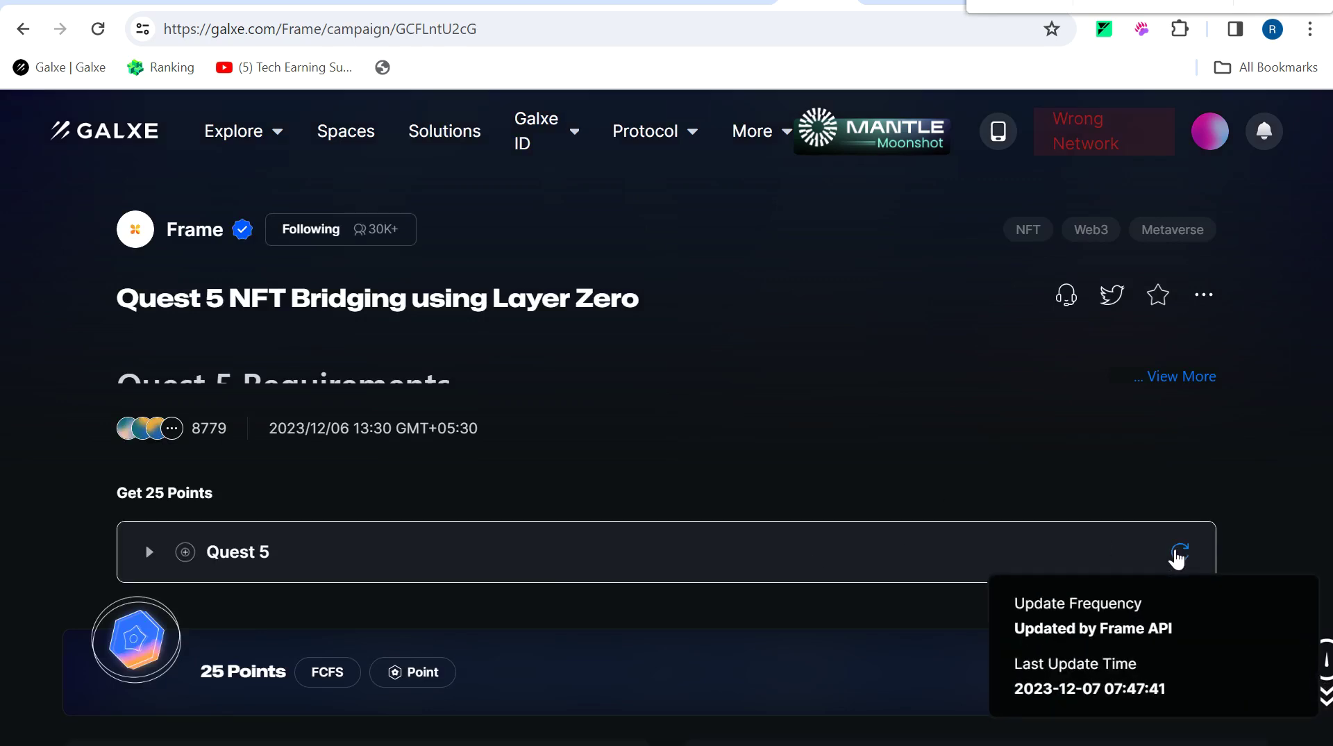
left_click(1189, 570)
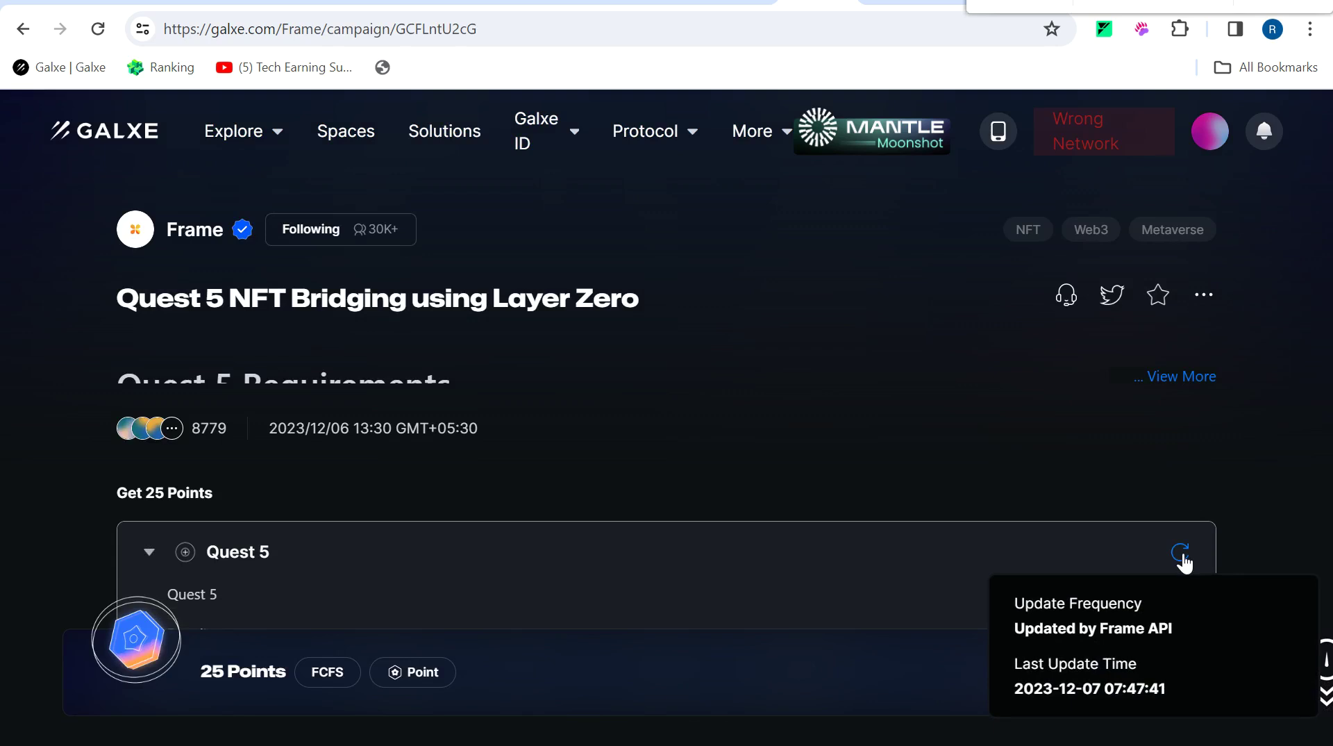
left_click(1140, 664)
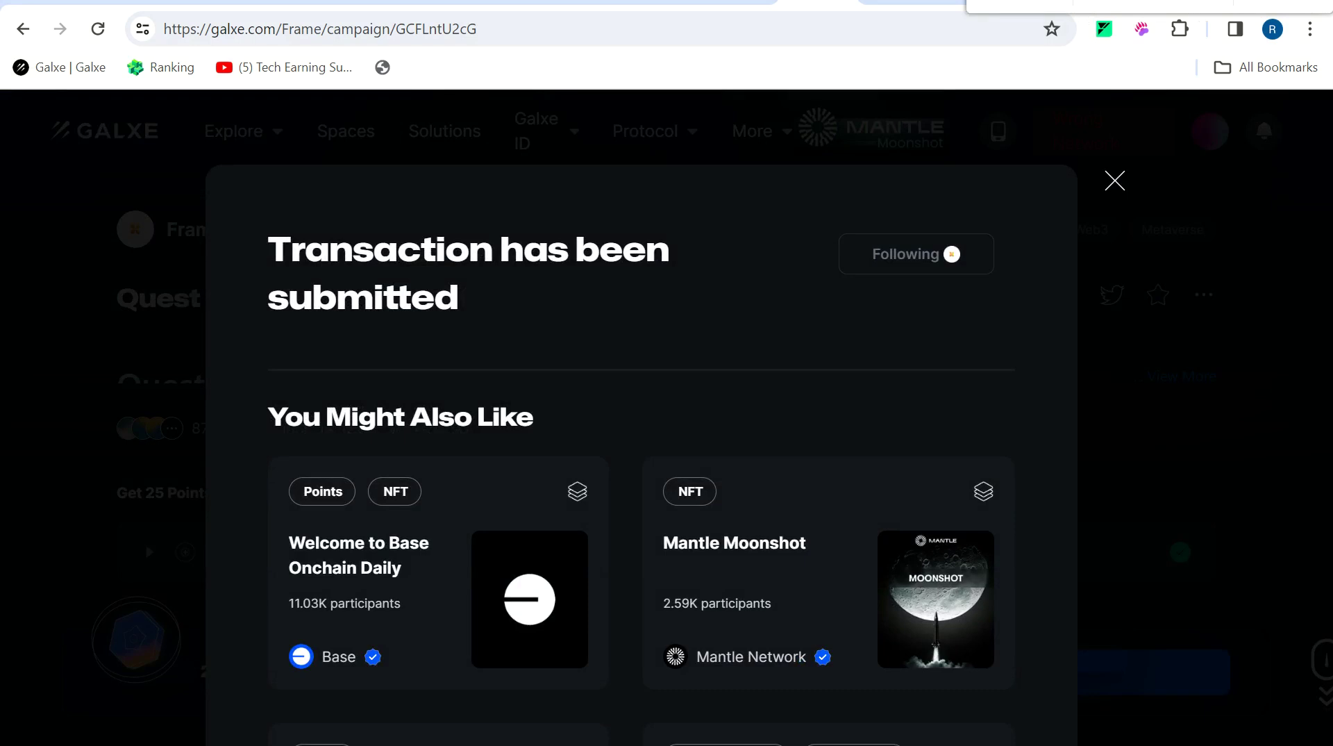
Check Frame's Discord #announcements and #testnet-feedback channels, then return to Galxe's Taiko space.
left_click(1015, 8)
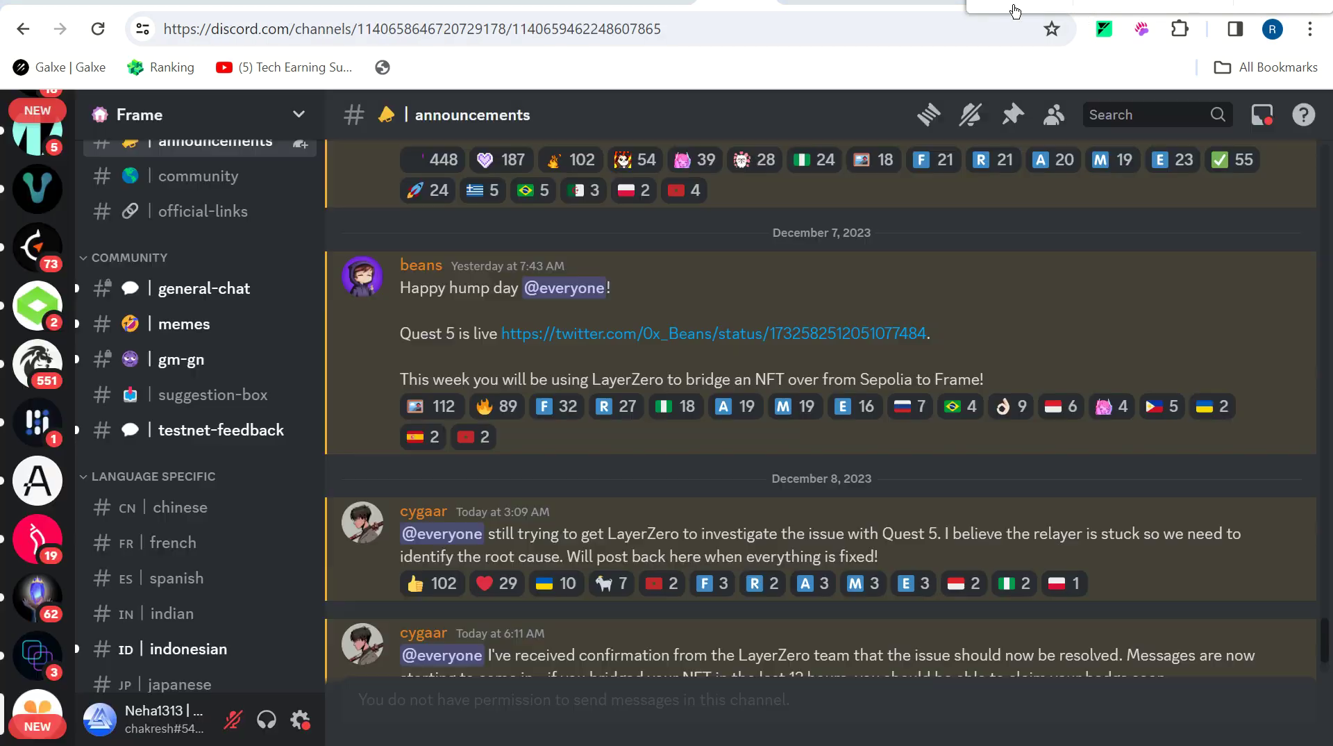
left_click(198, 446)
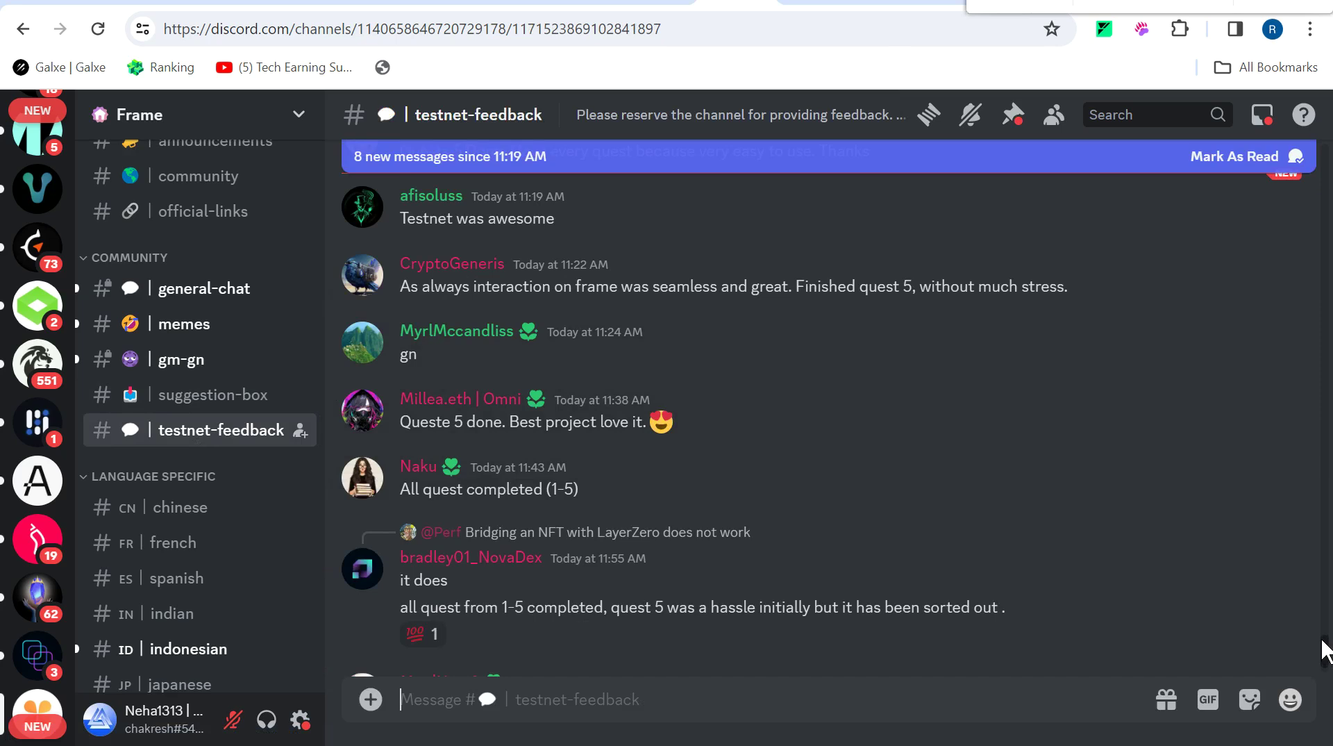
left_click(1009, 7)
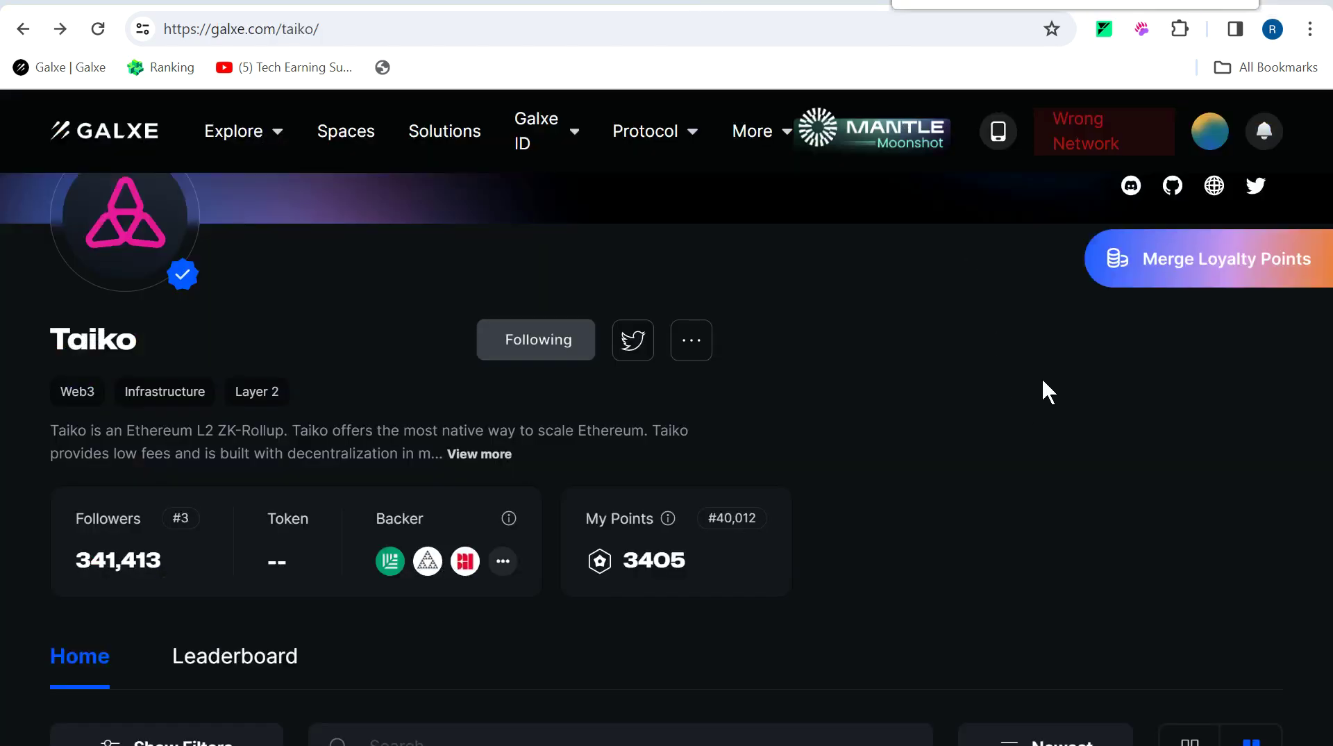
scroll(905, 456, "down", 7)
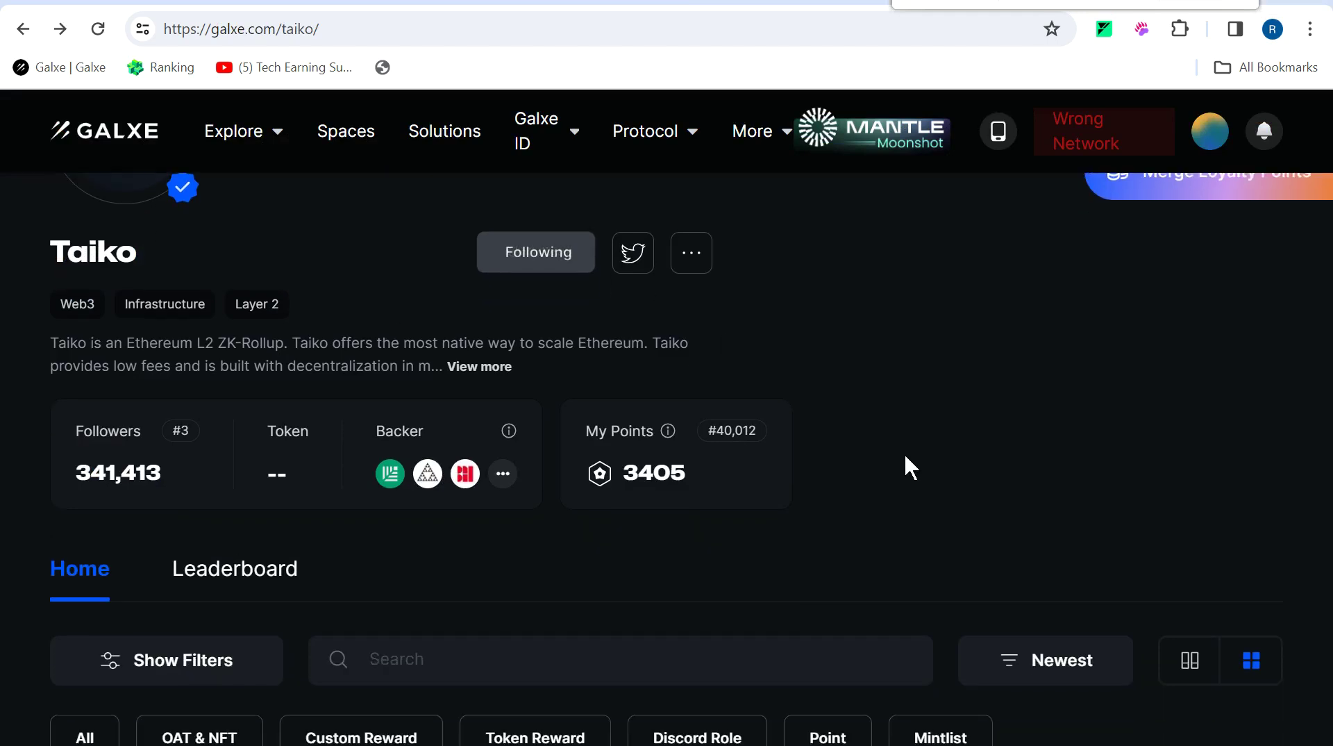
key("alt+Tab")
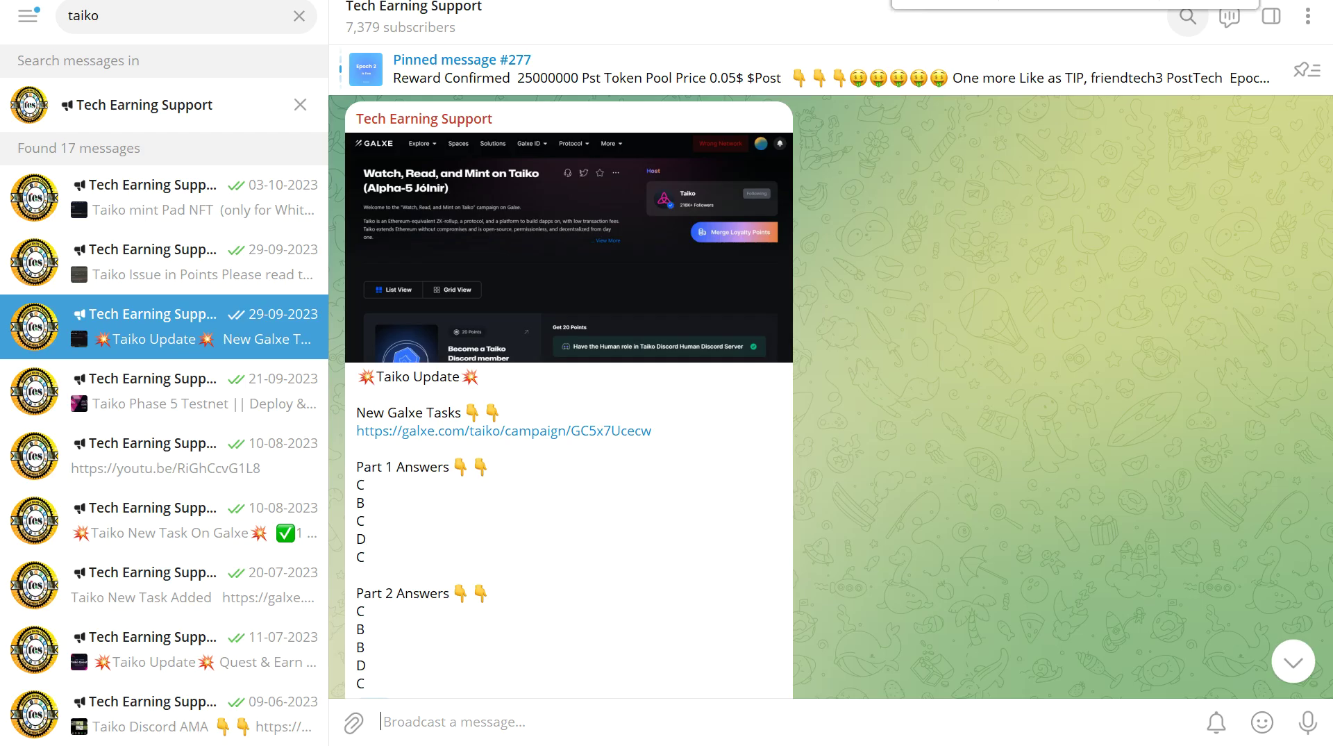
left_click(230, 405)
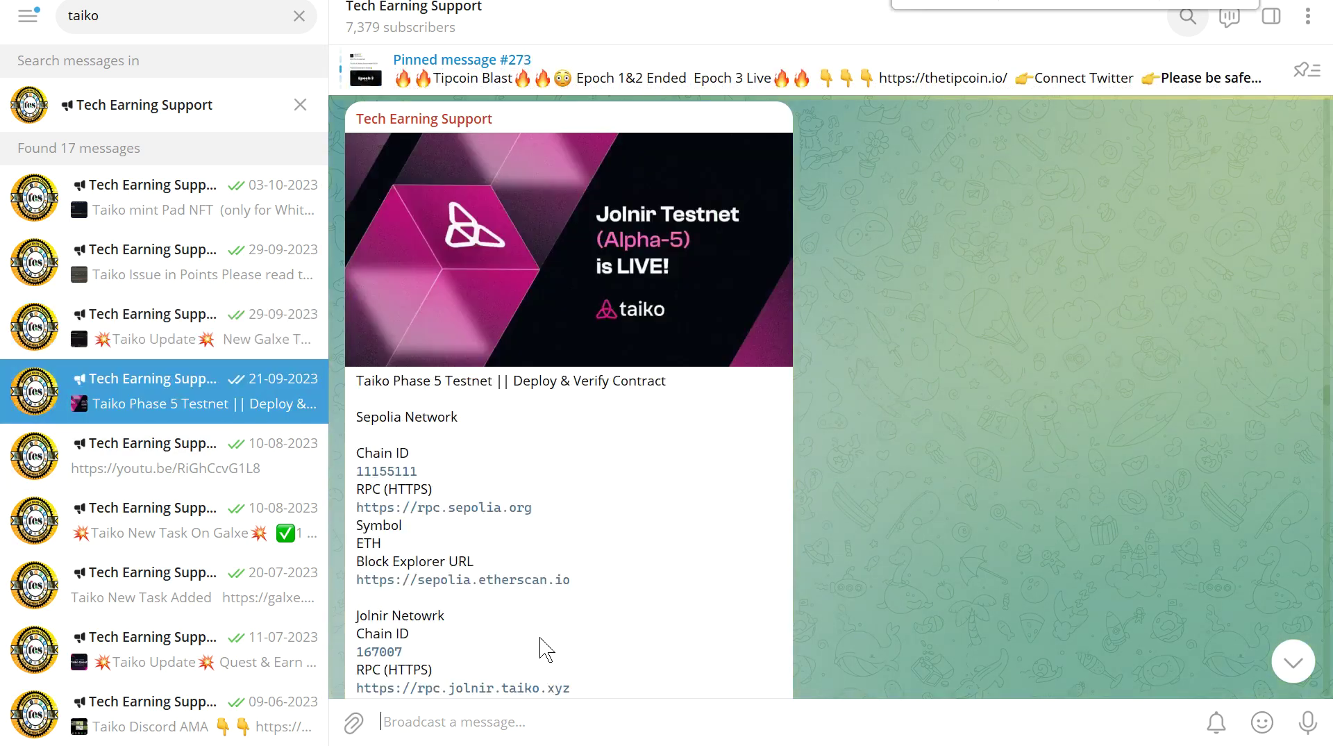
key("alt+Tab")
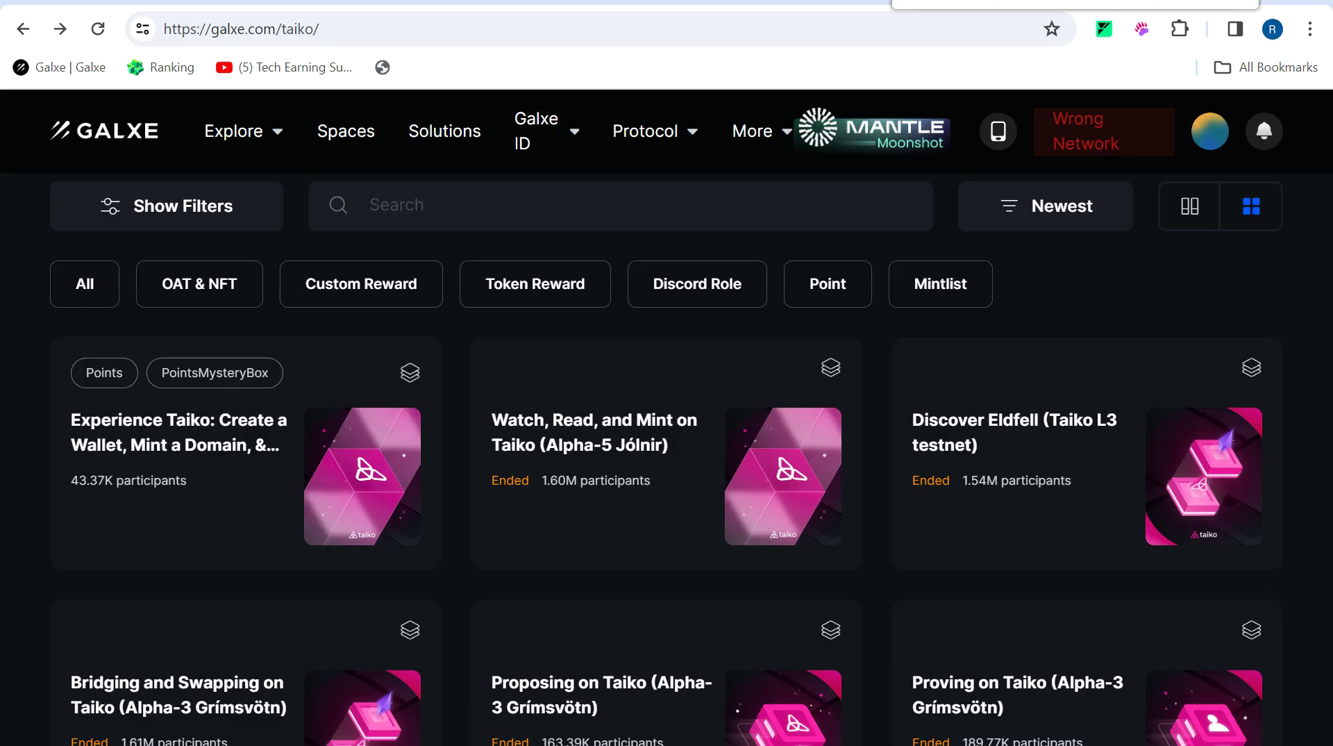
Claim 20 points for the Become a Taiko Discord member task in Experience Taiko.
left_click(171, 514)
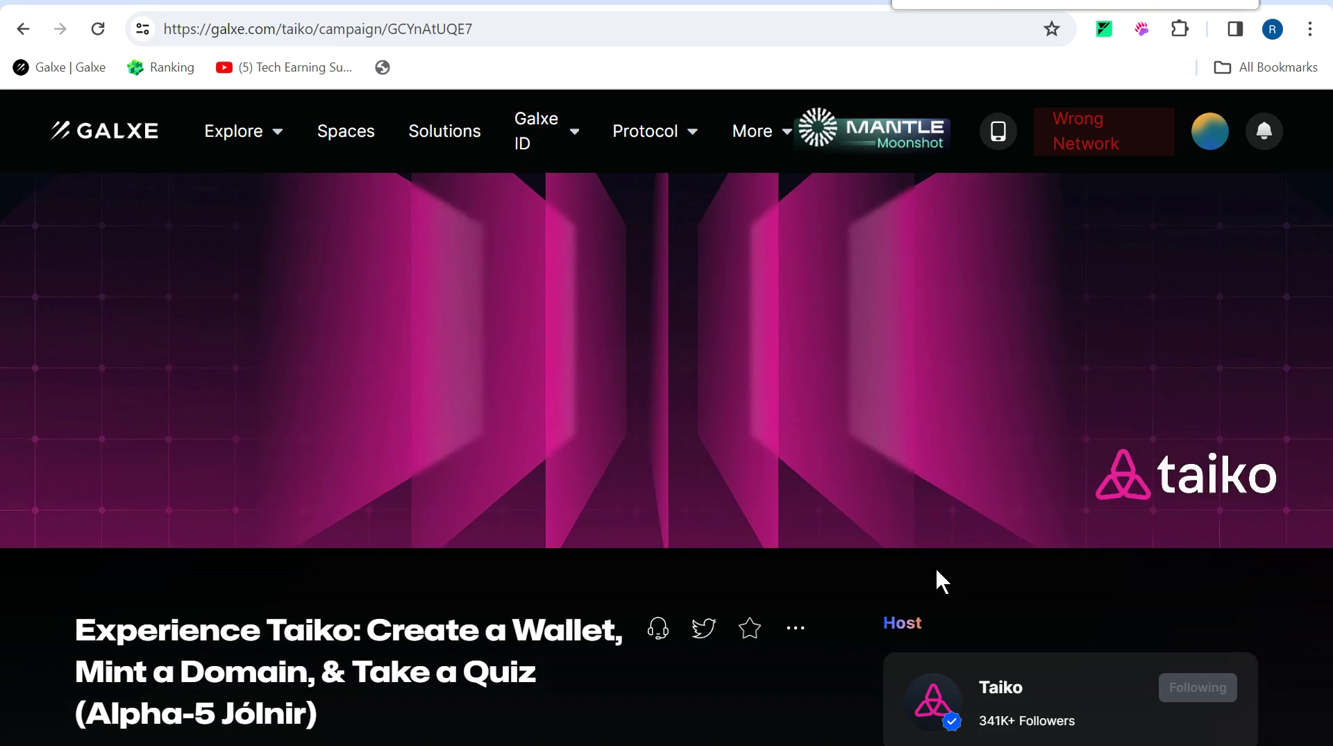
scroll(936, 565, "down", 5)
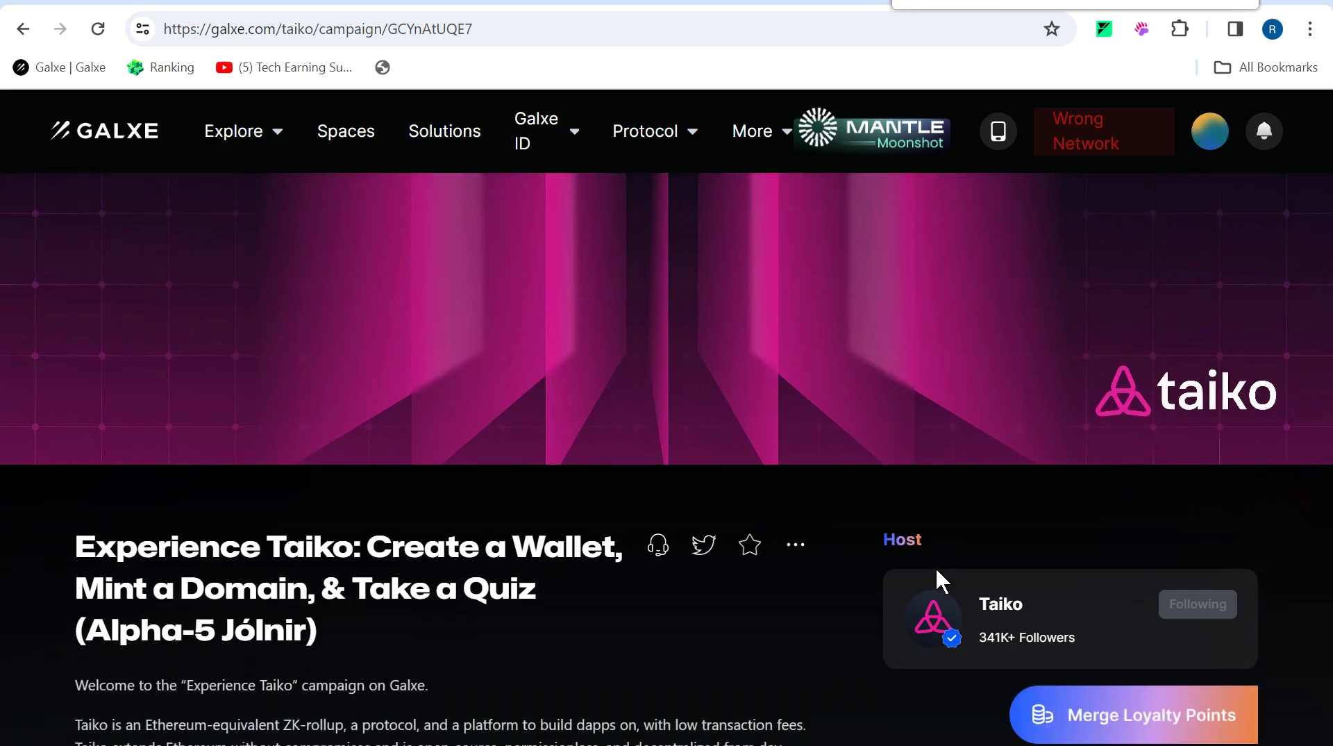
scroll(935, 565, "down", 8)
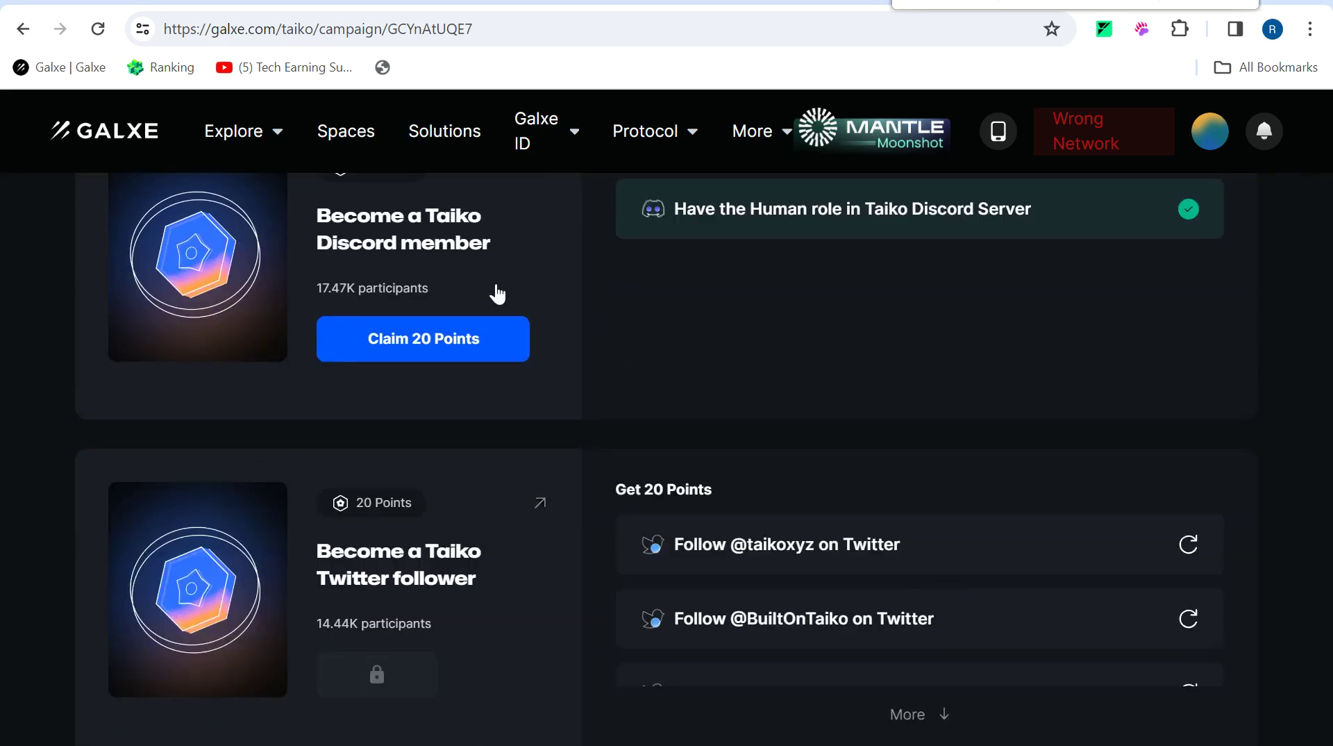
left_click(504, 348)
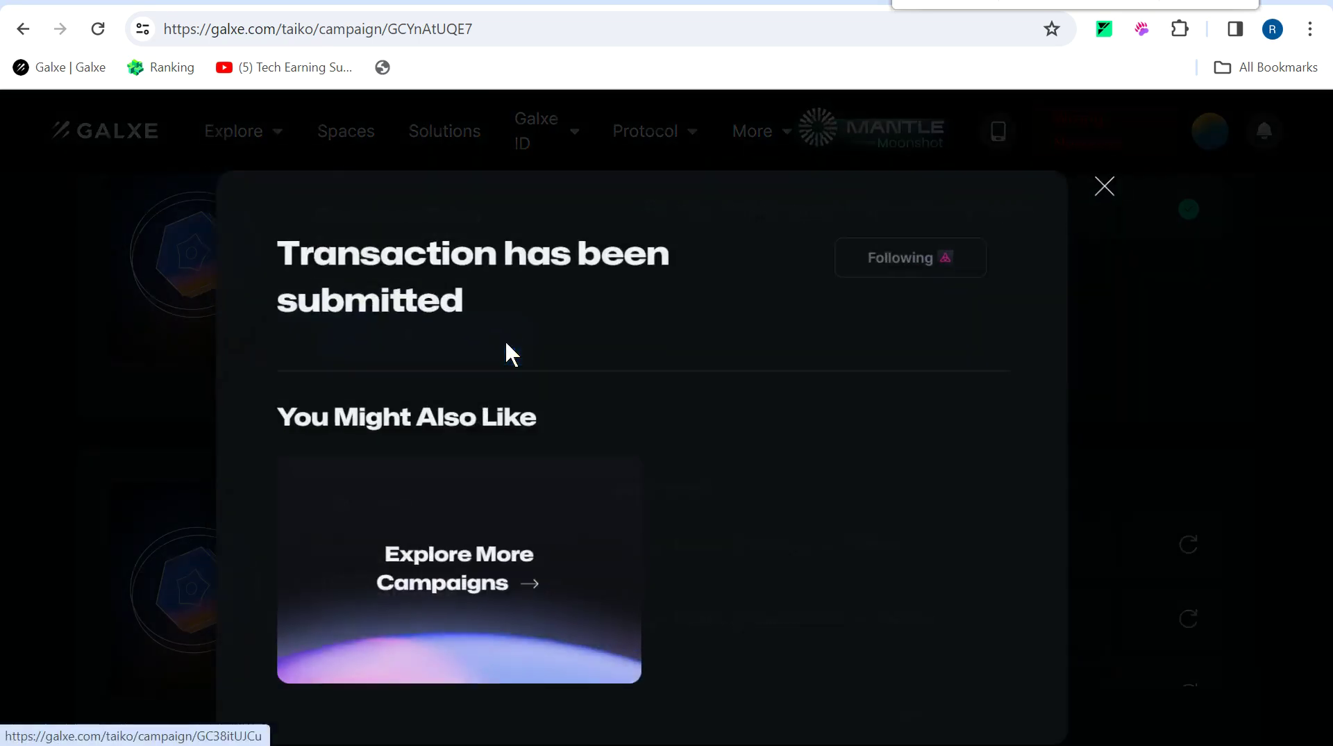
left_click(1110, 197)
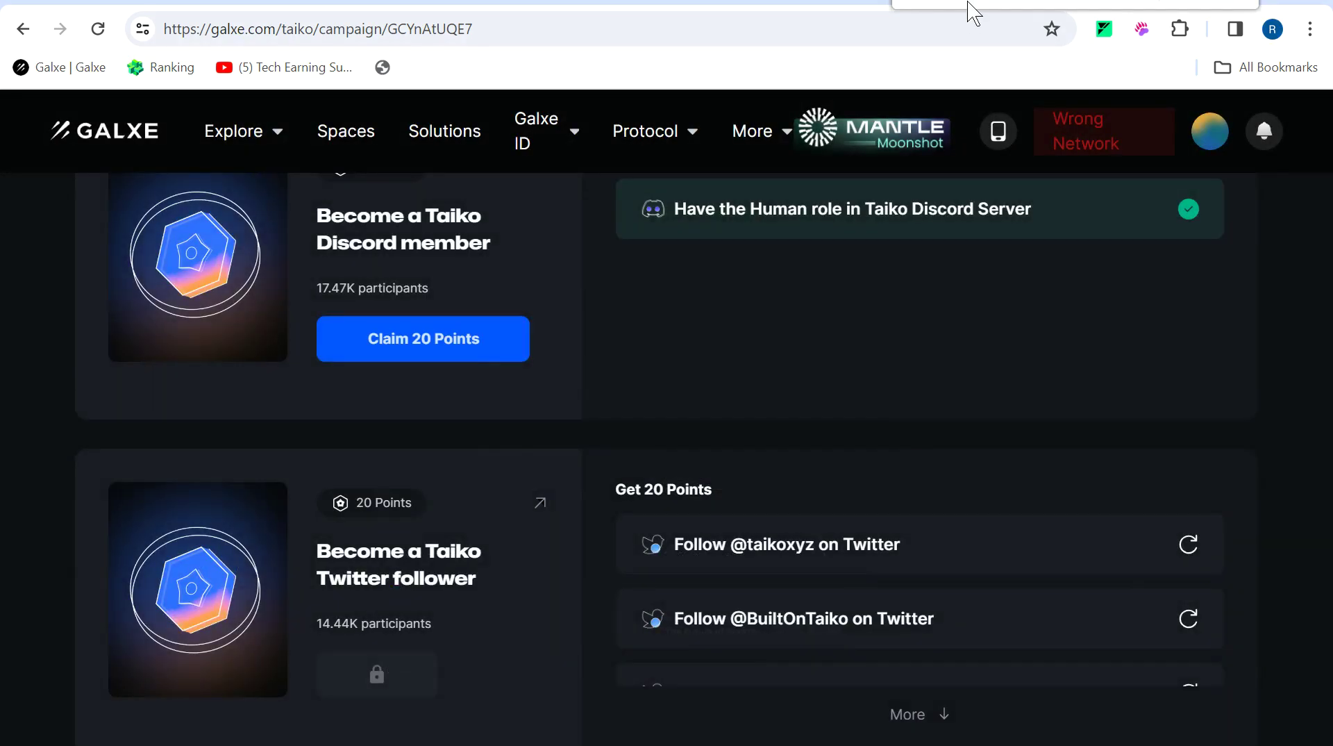
left_click(653, 257)
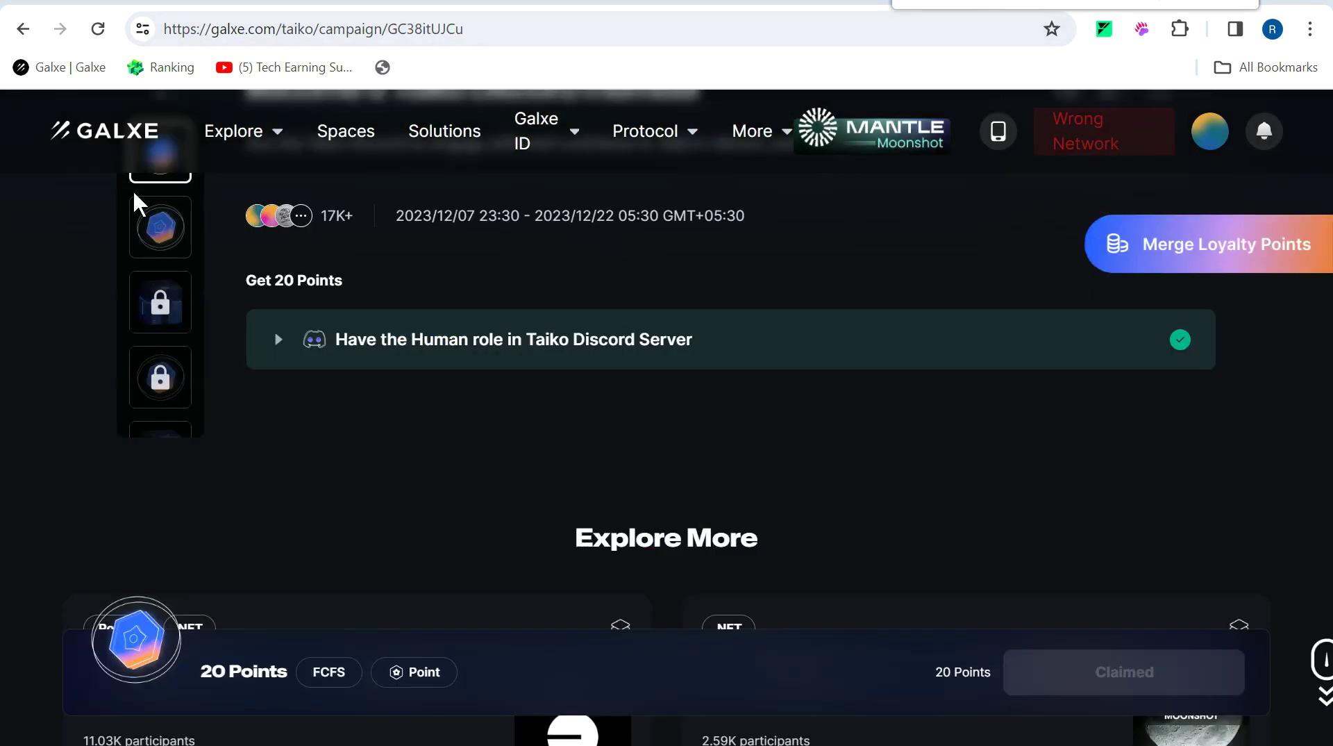
left_click(23, 28)
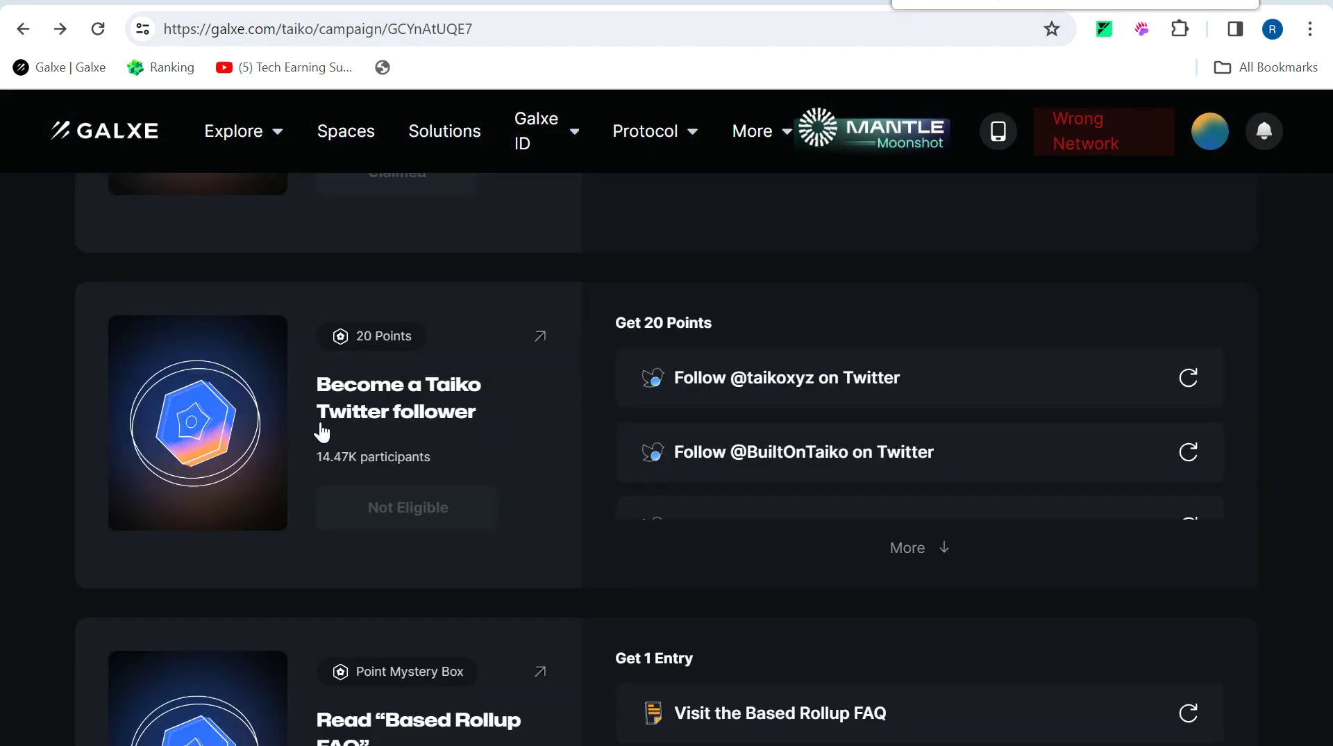
left_click(540, 337)
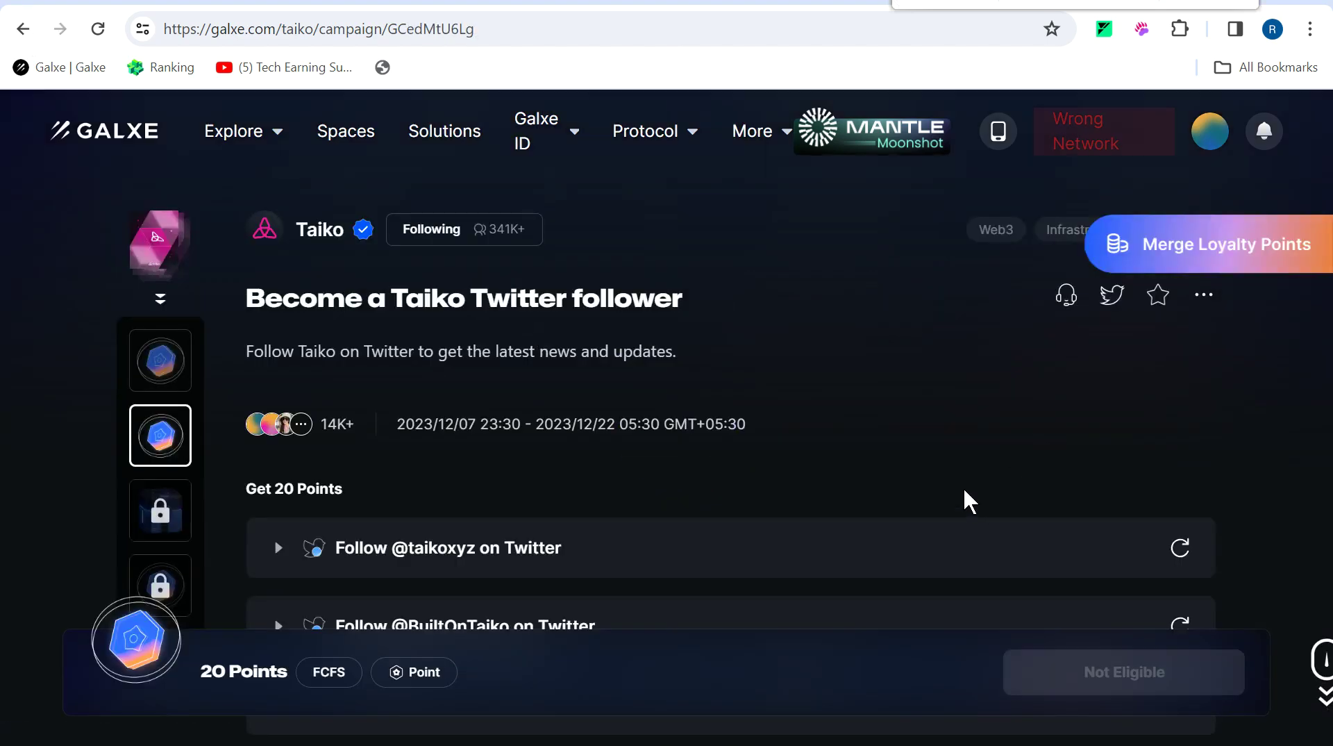
scroll(965, 491, "down", 4)
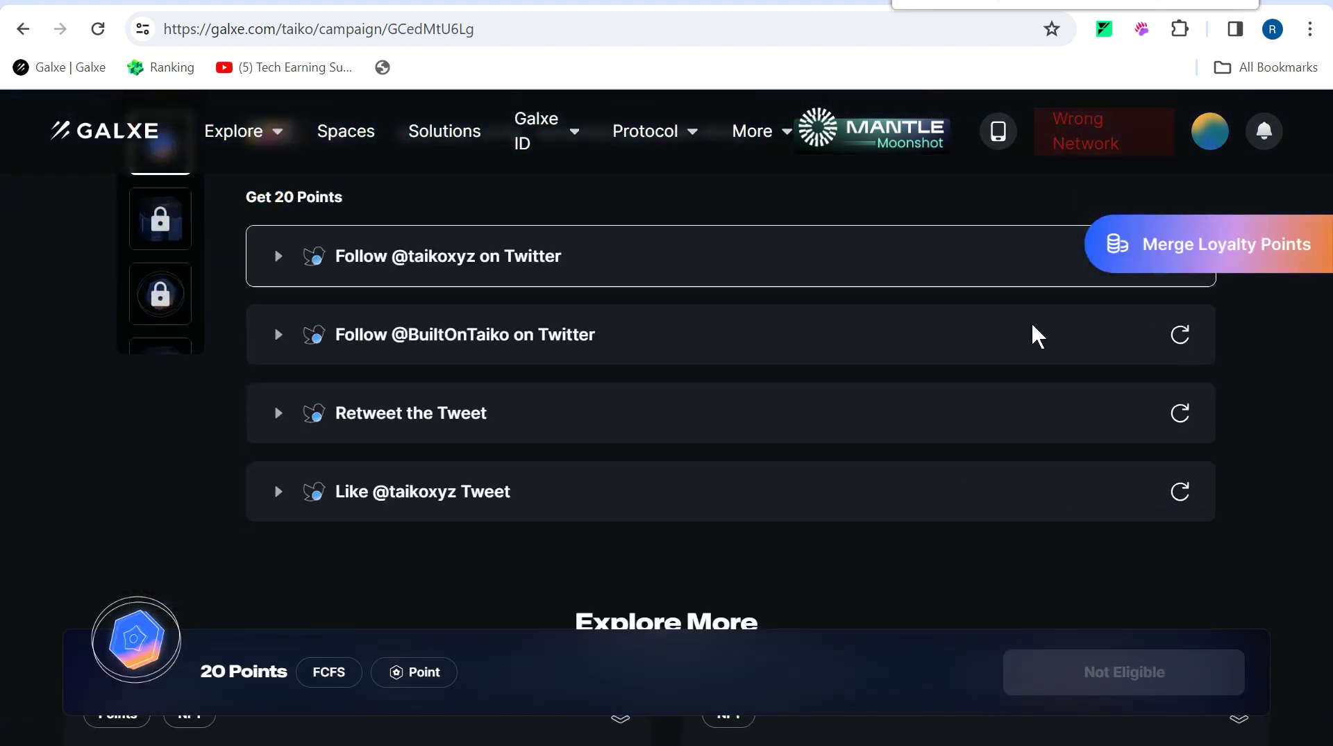
left_click(964, 491)
left_click(1055, 420)
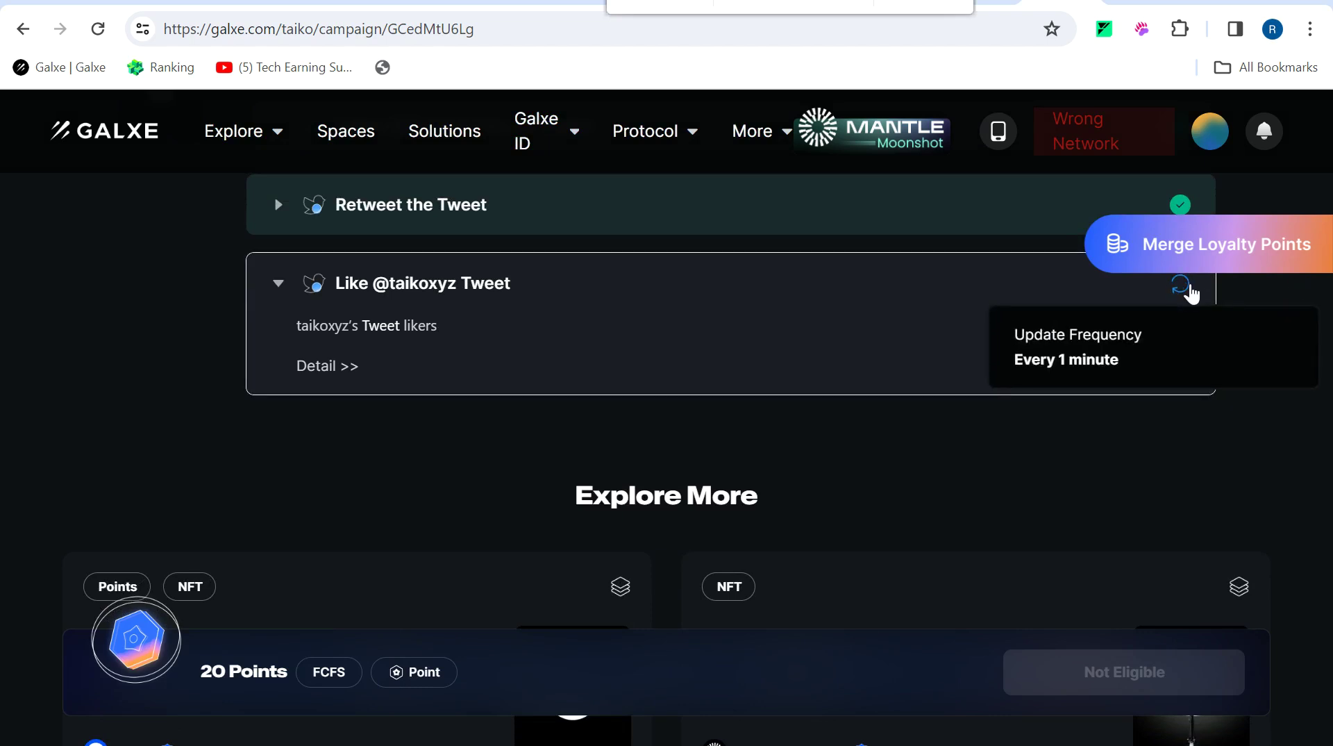
left_click(1189, 288)
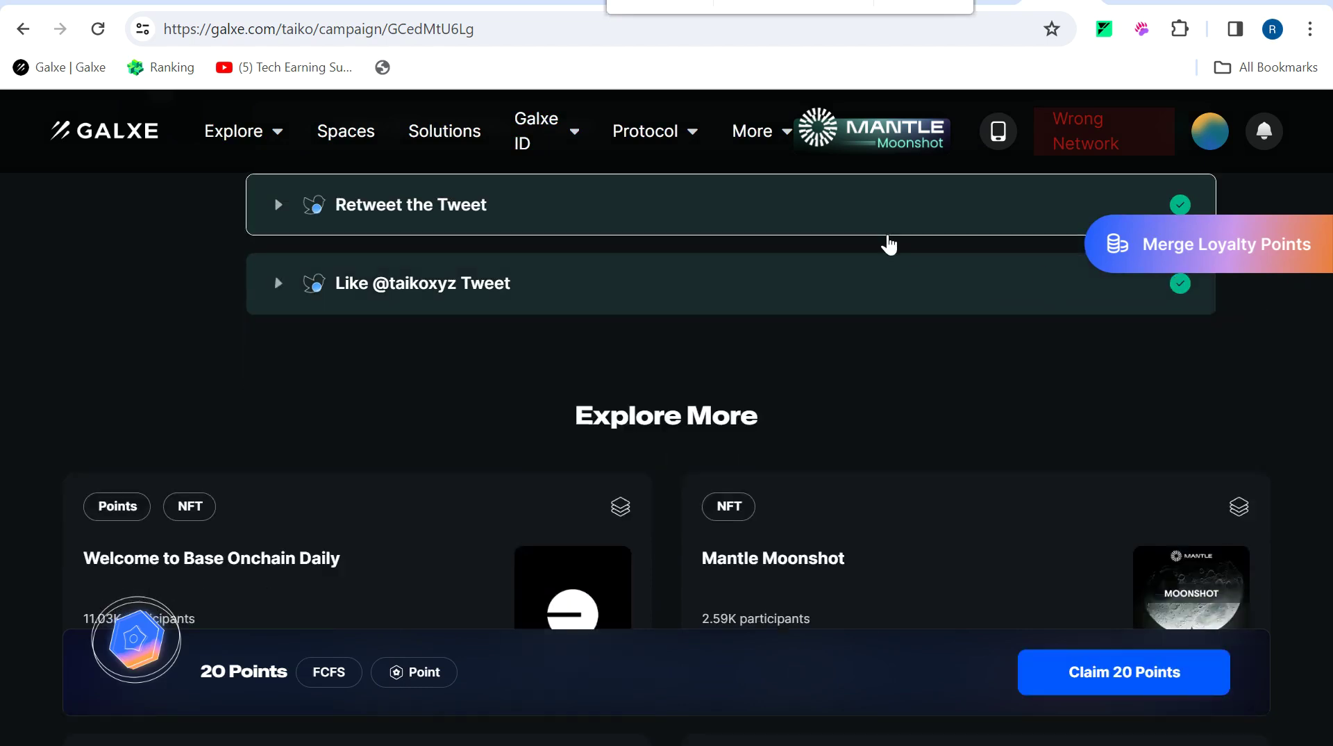
left_click(1117, 671)
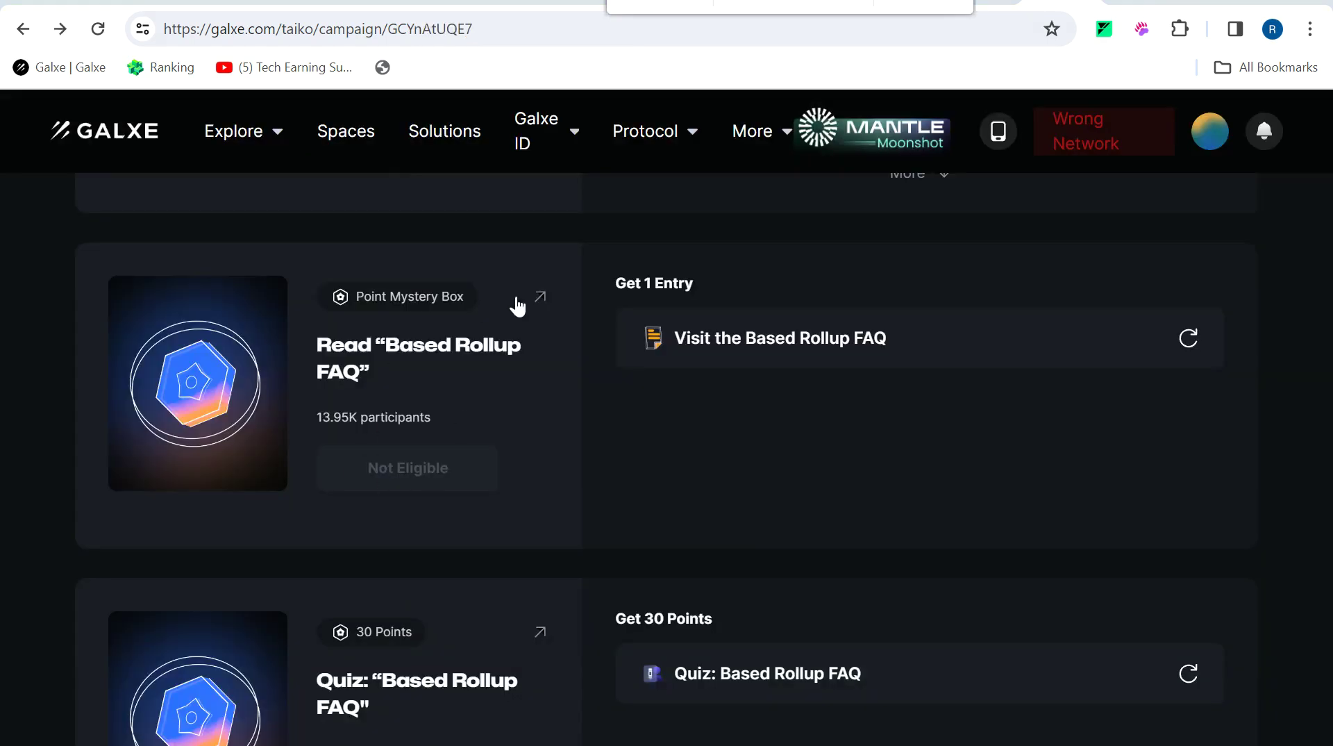
left_click(540, 299)
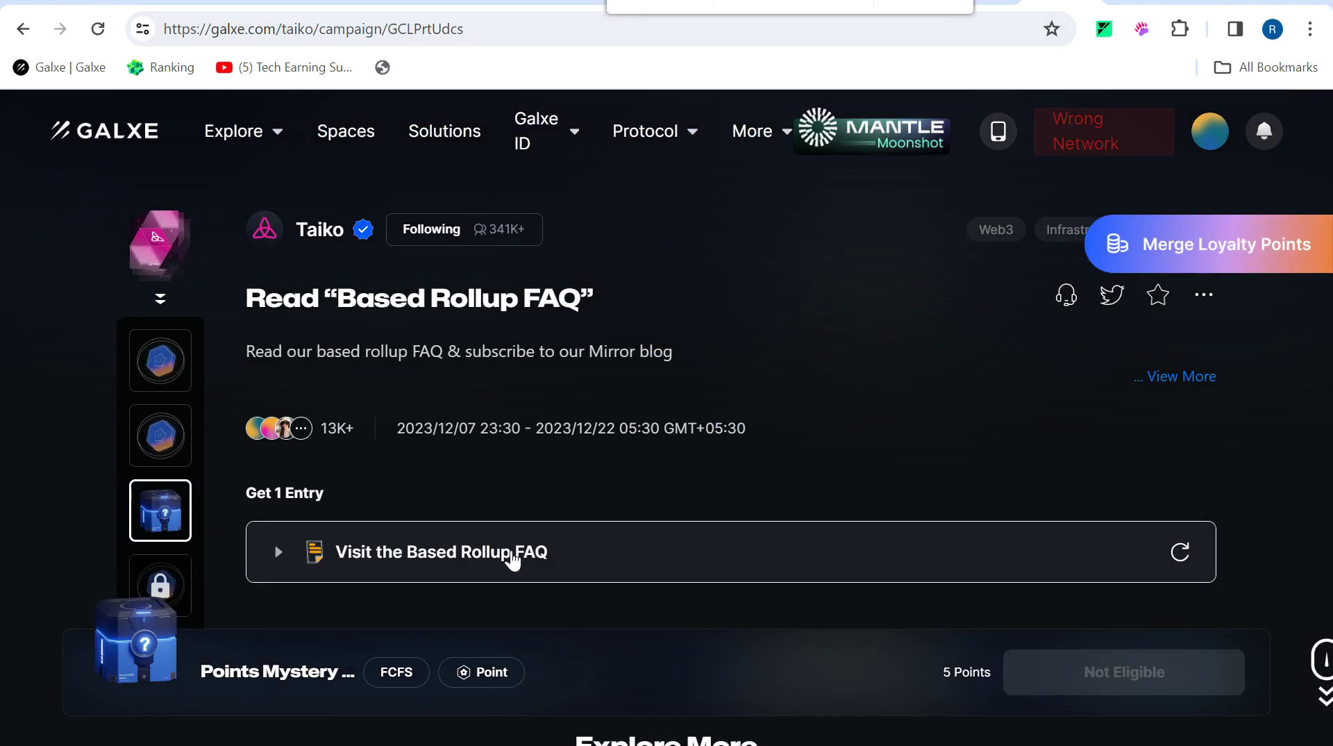
Visit the Based Rollup FAQ article past the risk warning and claim its mystery box.
left_click(510, 560)
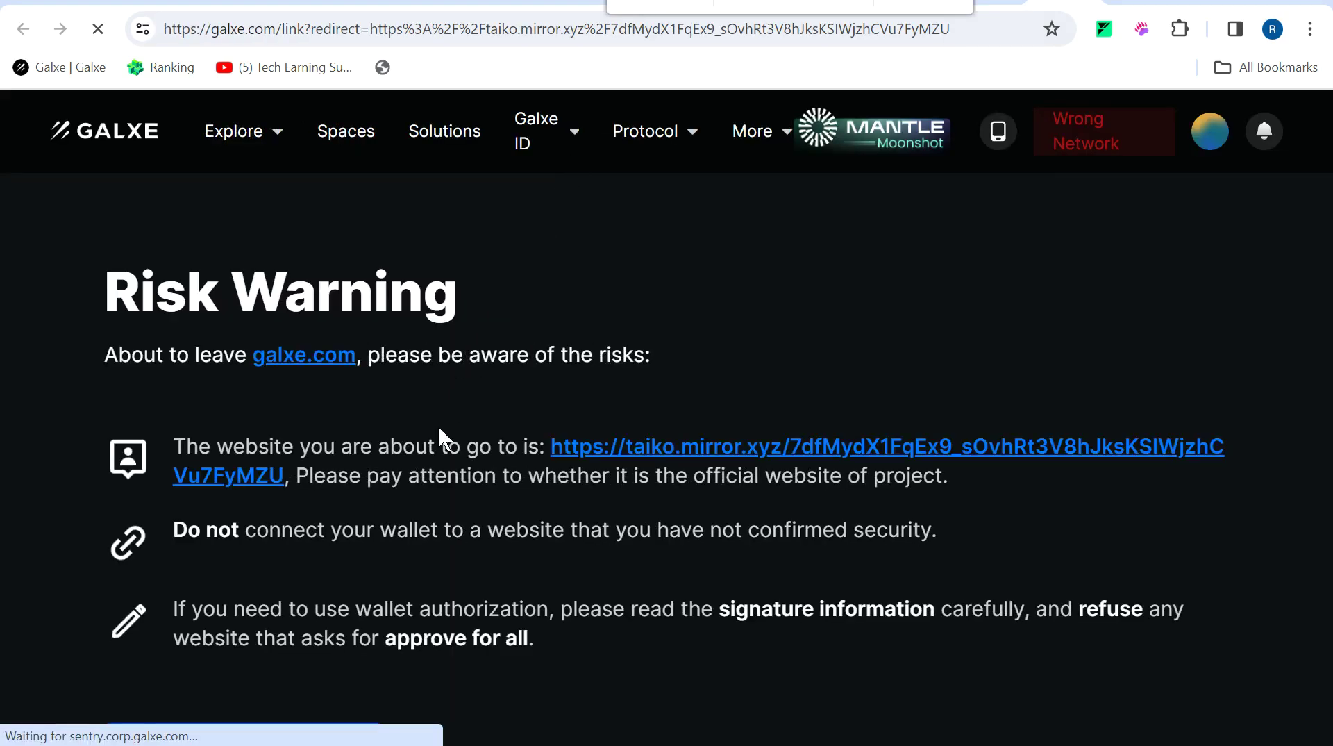
left_click(612, 450)
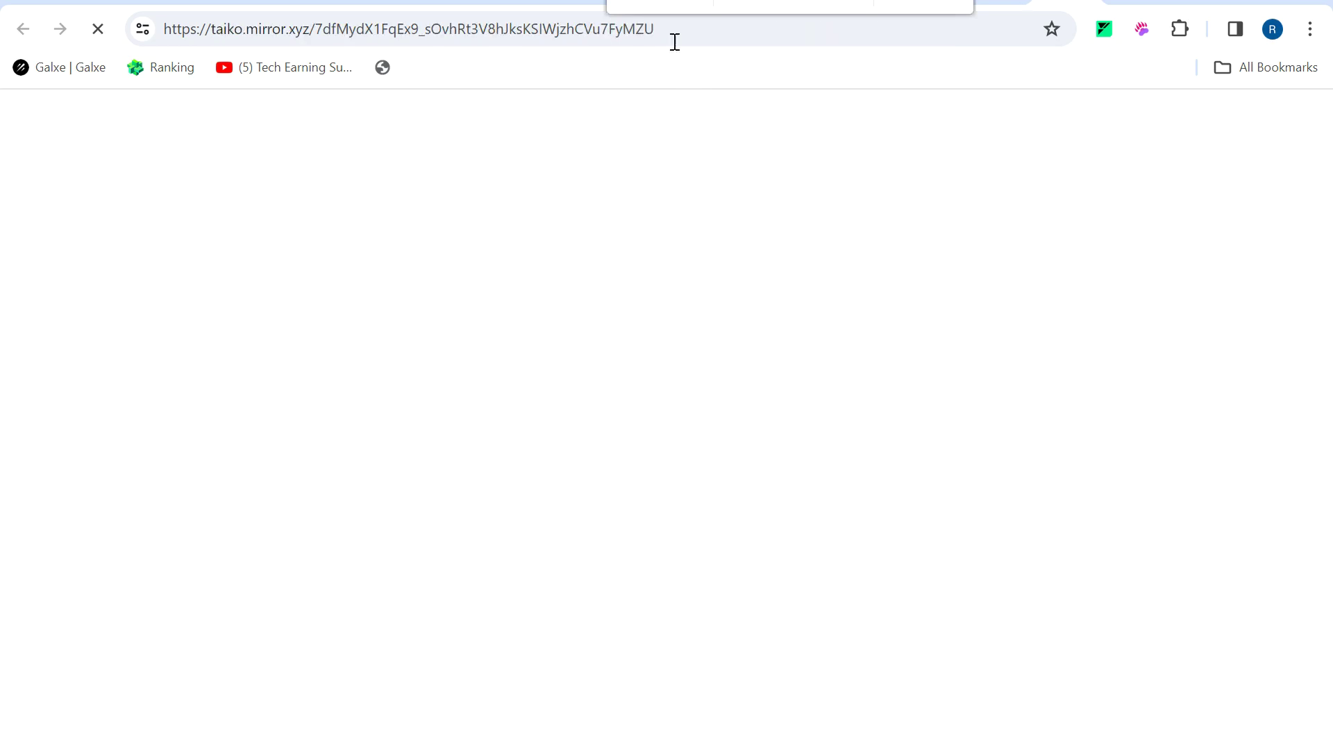
left_click(657, 3)
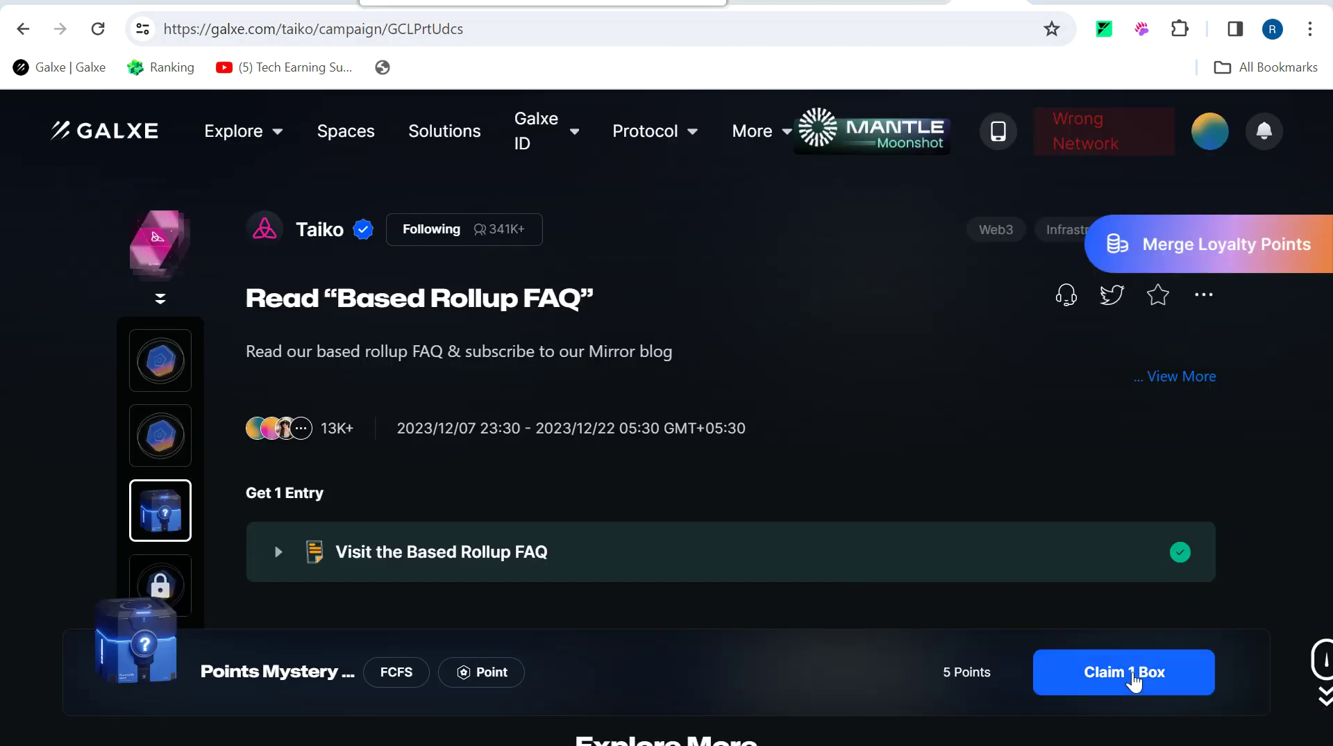
left_click(1131, 680)
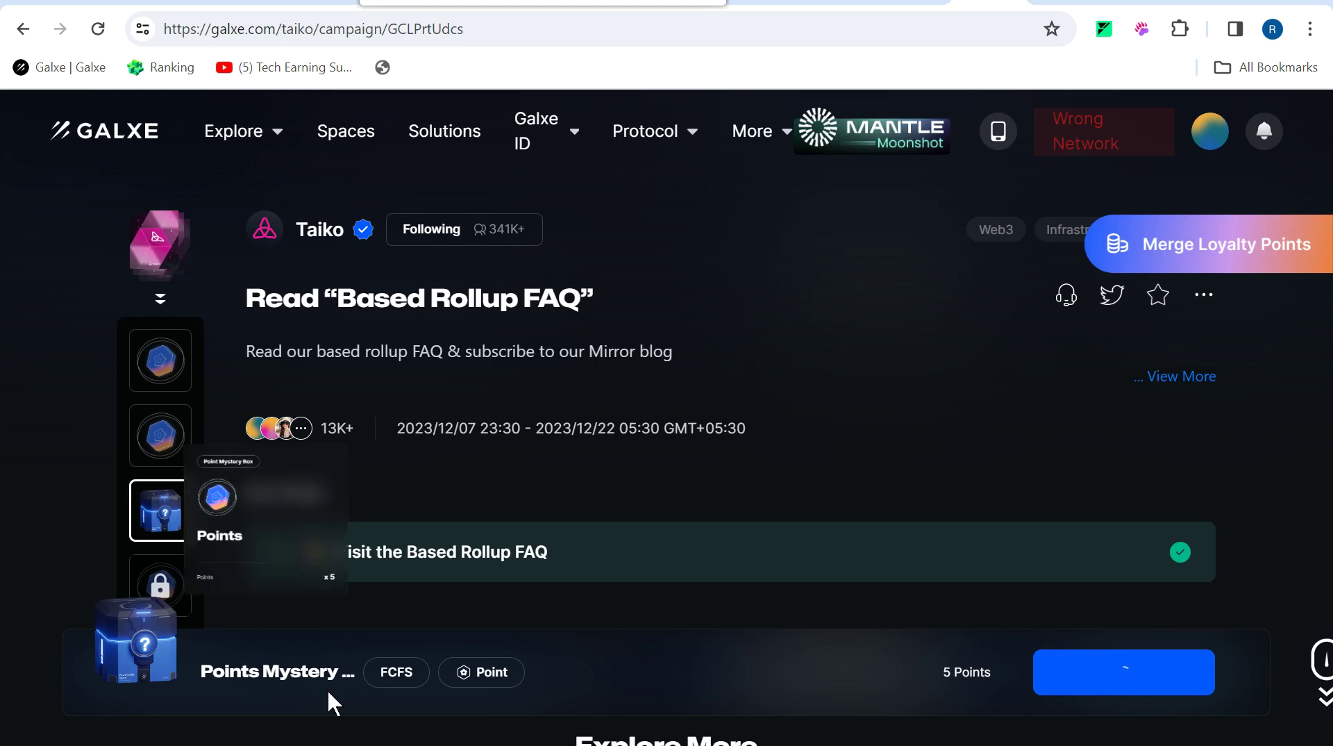
key("alt+Left")
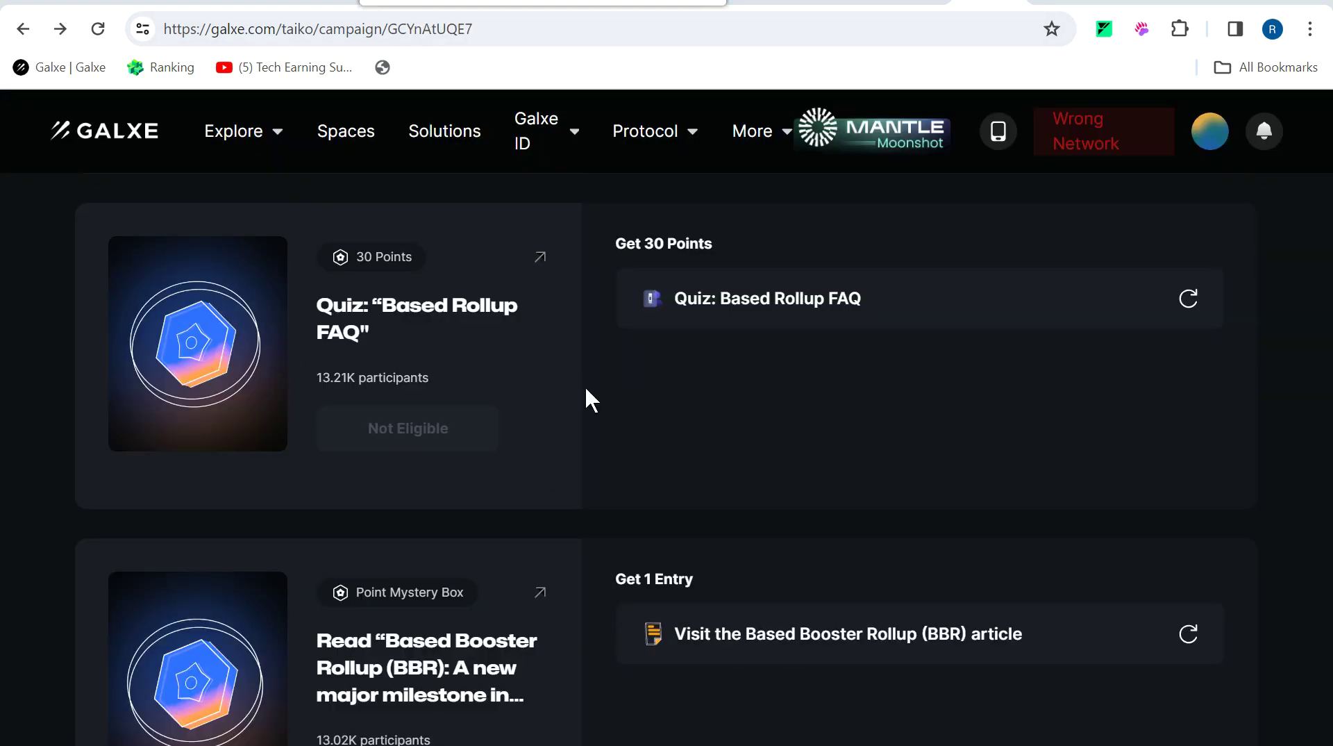
Open the Based Rollup FAQ quiz campaign and start the quiz.
left_click(541, 261)
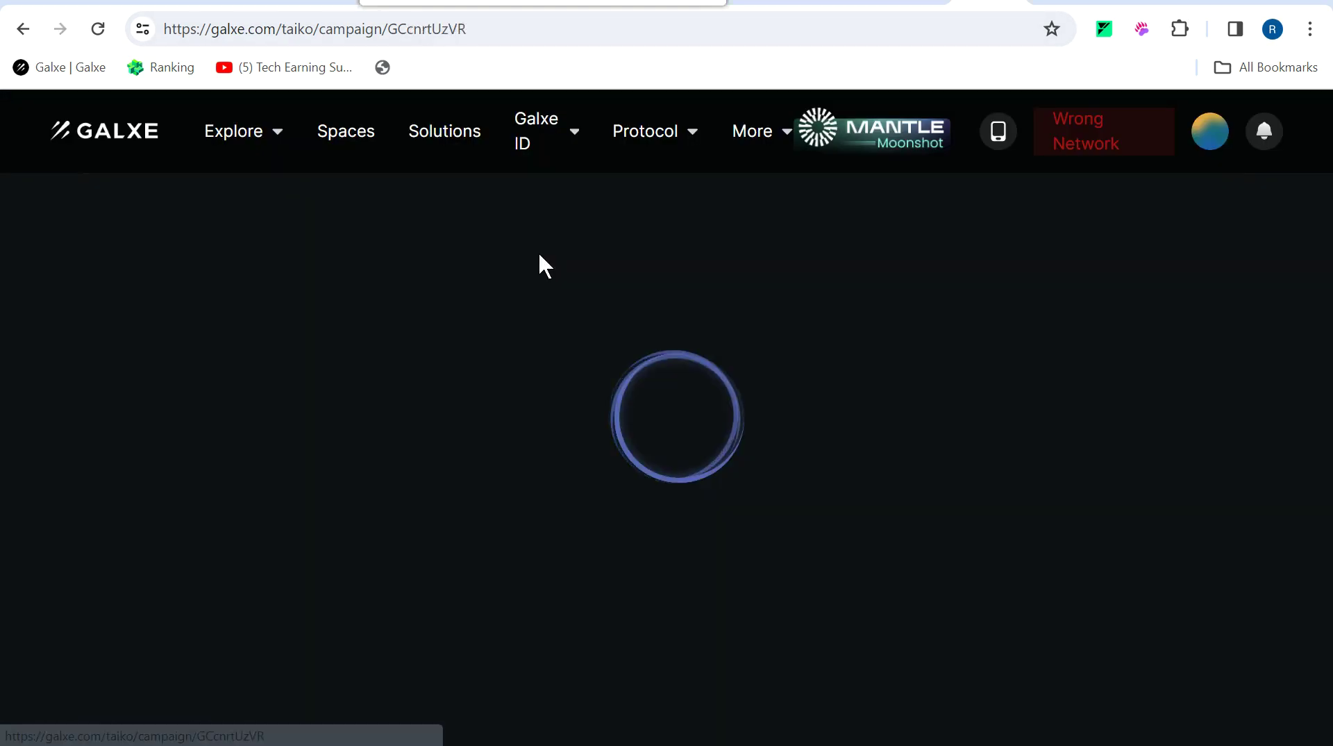
scroll(910, 477, "down", 4)
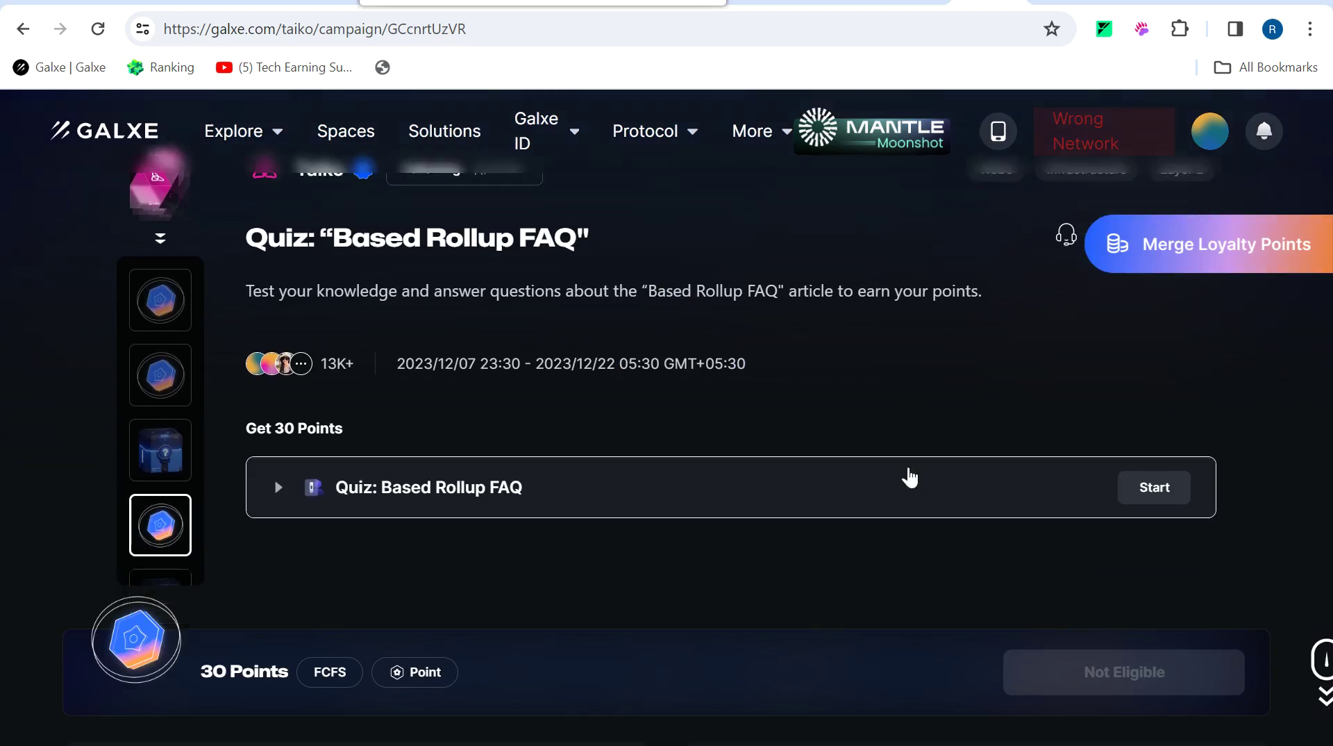
scroll(258, 196, "up", 4)
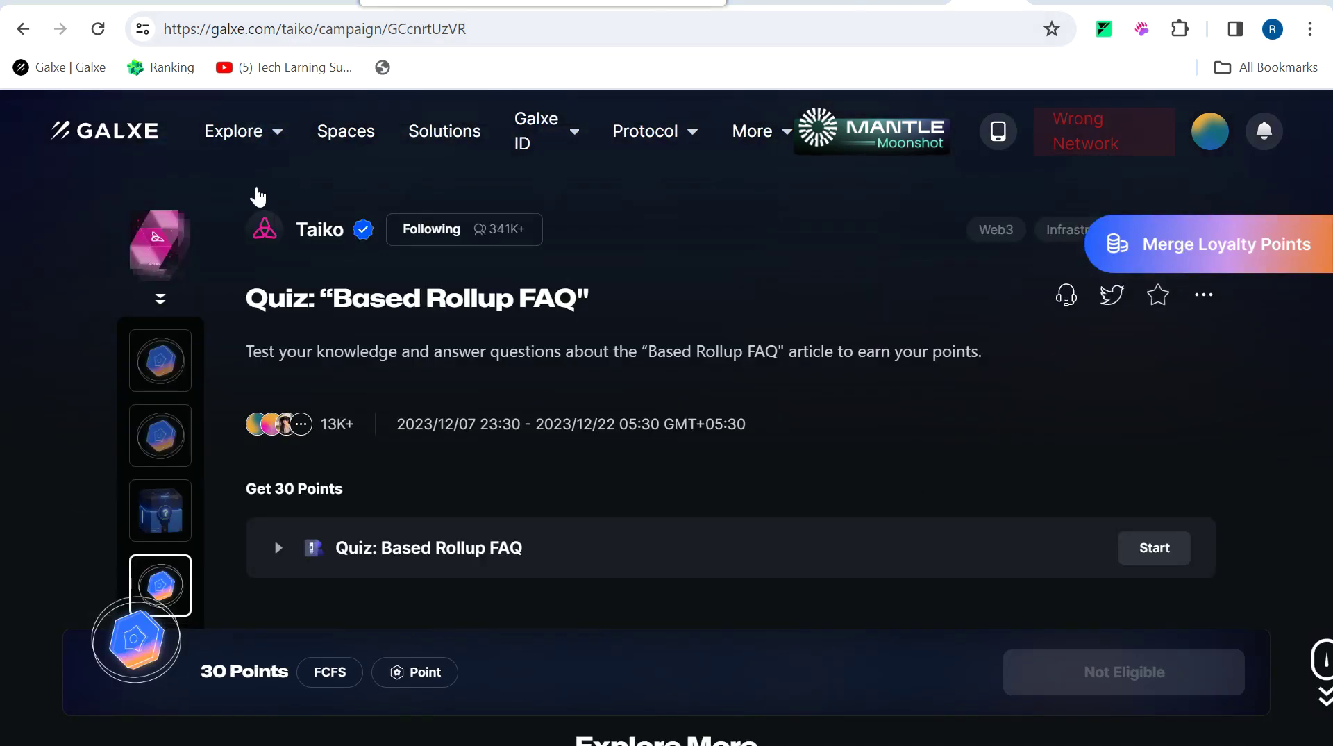
left_click(1139, 561)
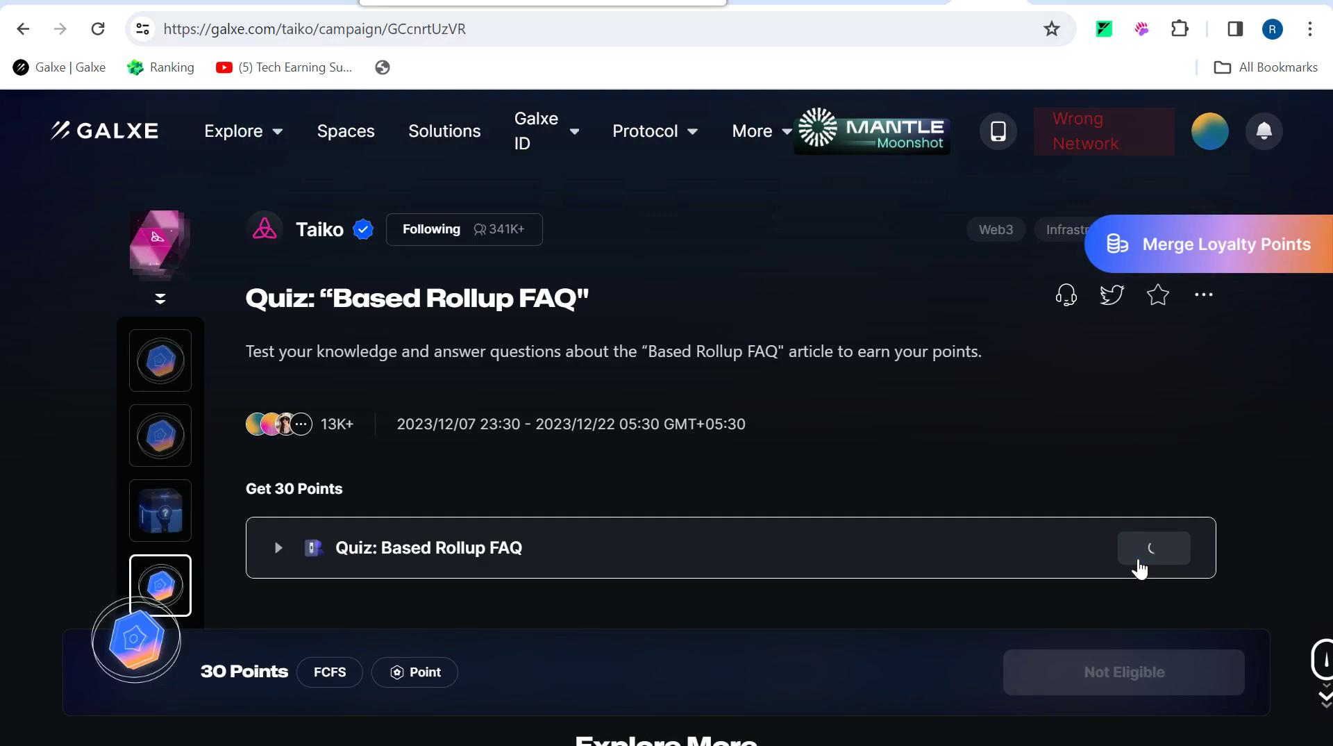
scroll(927, 461, "down", 5)
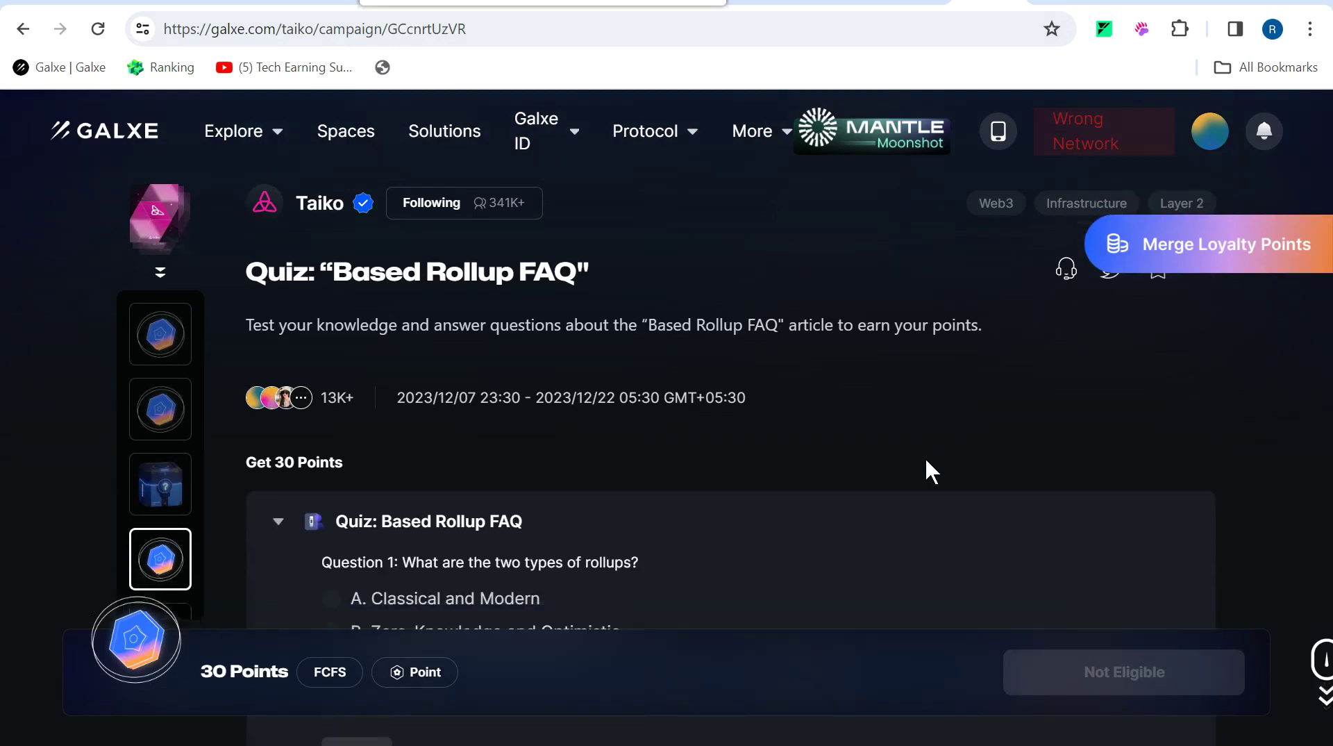
scroll(925, 457, "up", 1)
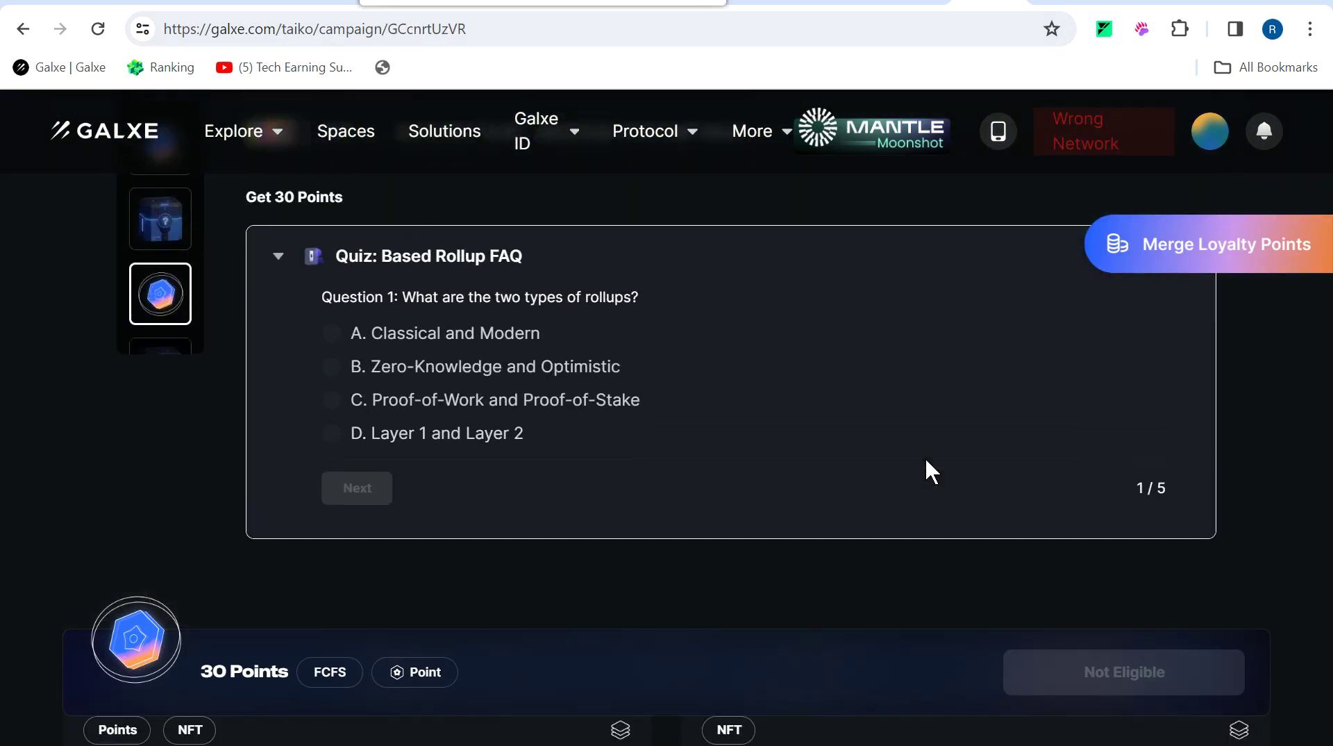
Answer and submit all five Based Rollup FAQ quiz questions.
left_click(337, 375)
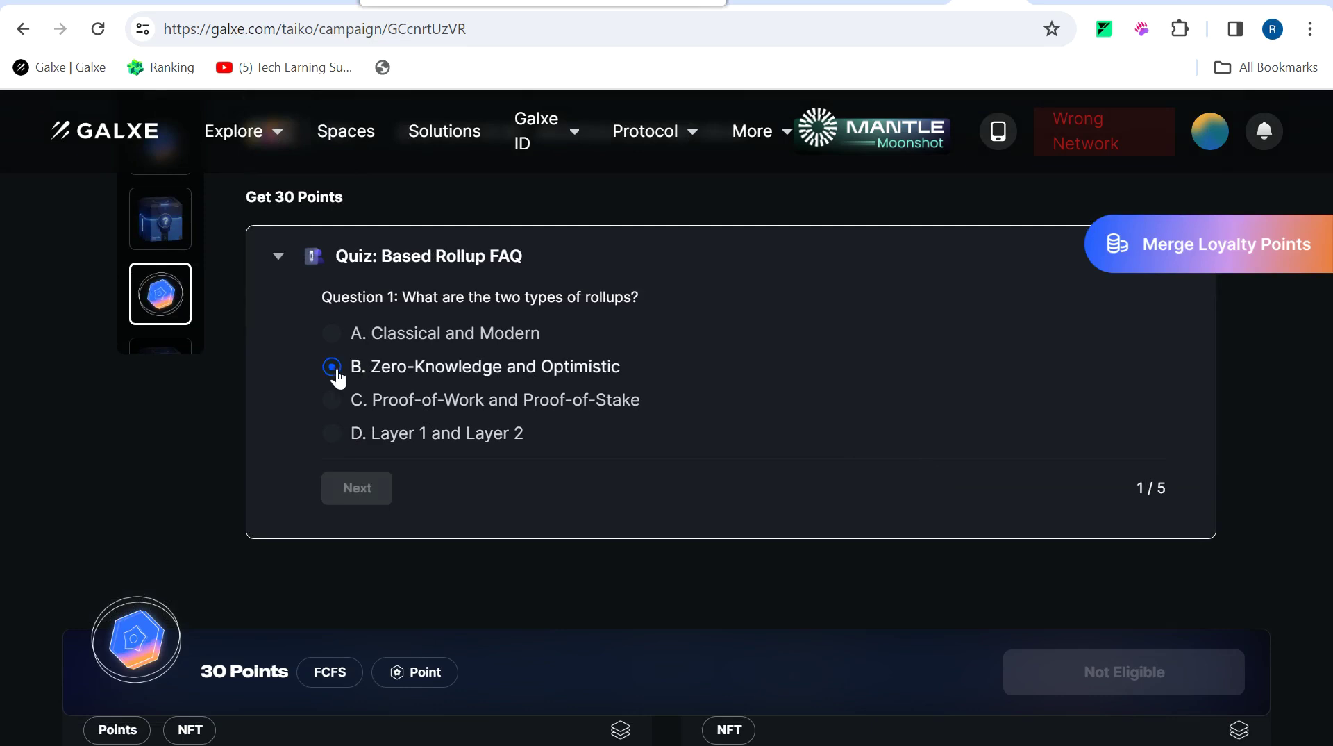
left_click(375, 494)
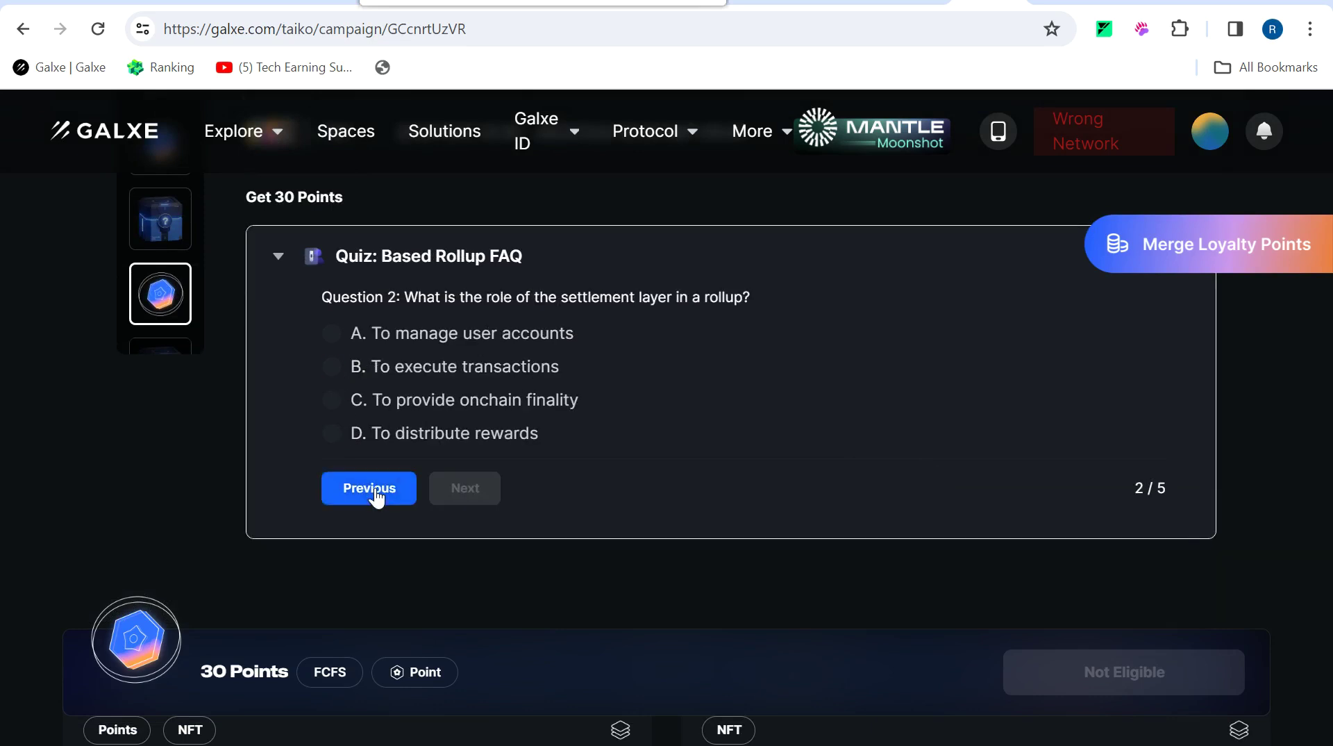
left_click(333, 403)
left_click(466, 498)
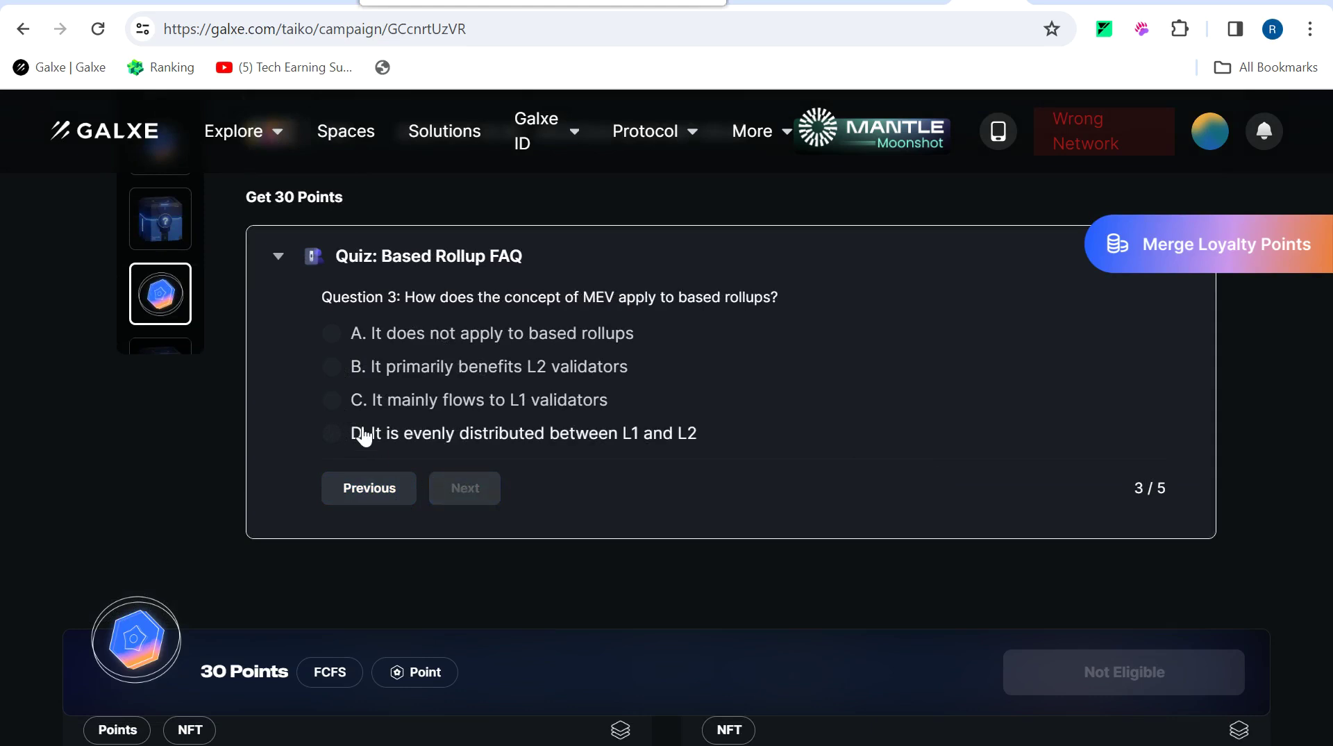
left_click(333, 400)
left_click(465, 490)
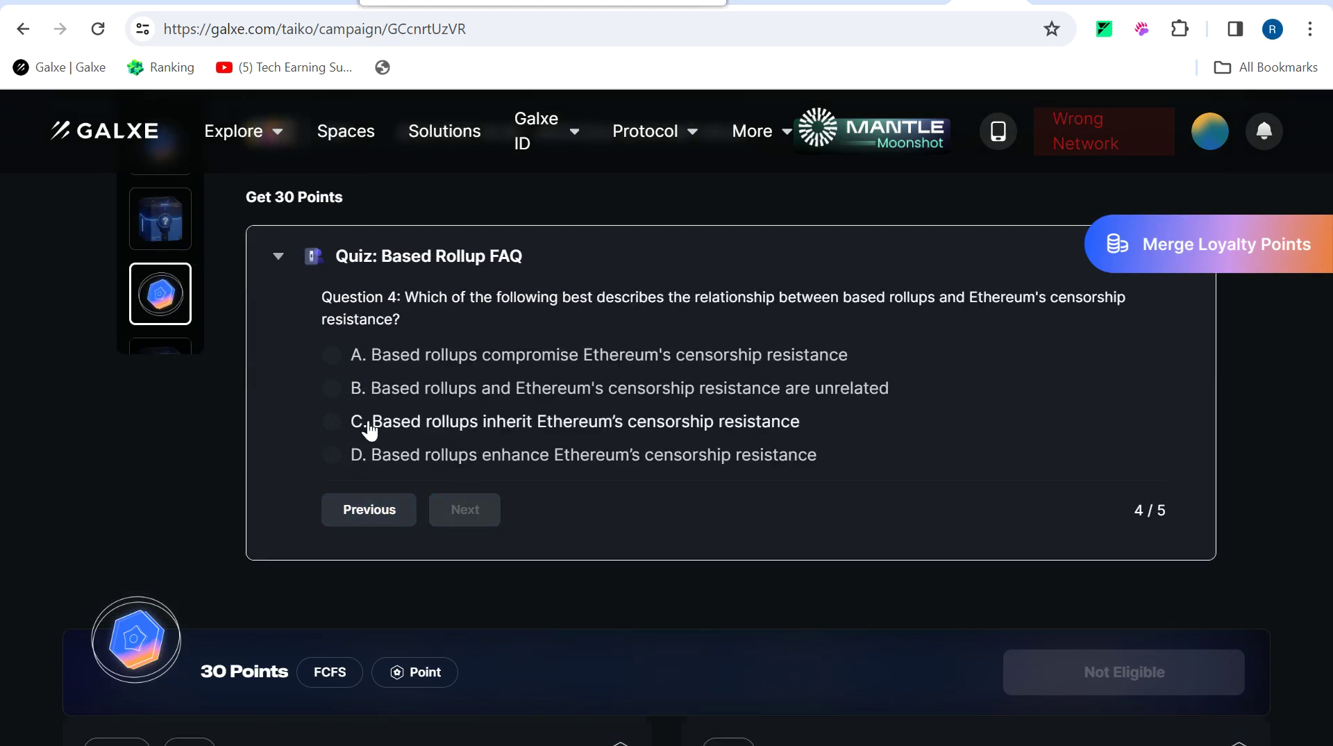
left_click(357, 423)
left_click(448, 494)
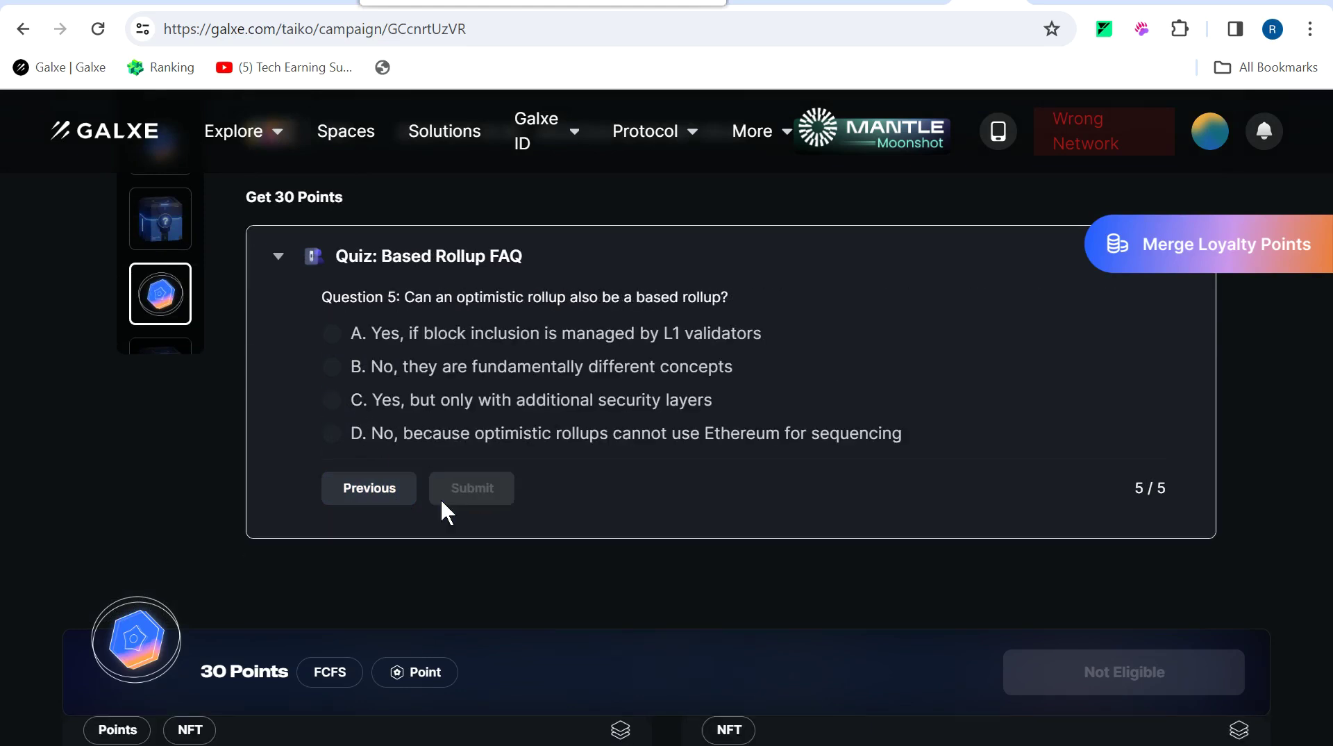
left_click(334, 335)
left_click(475, 500)
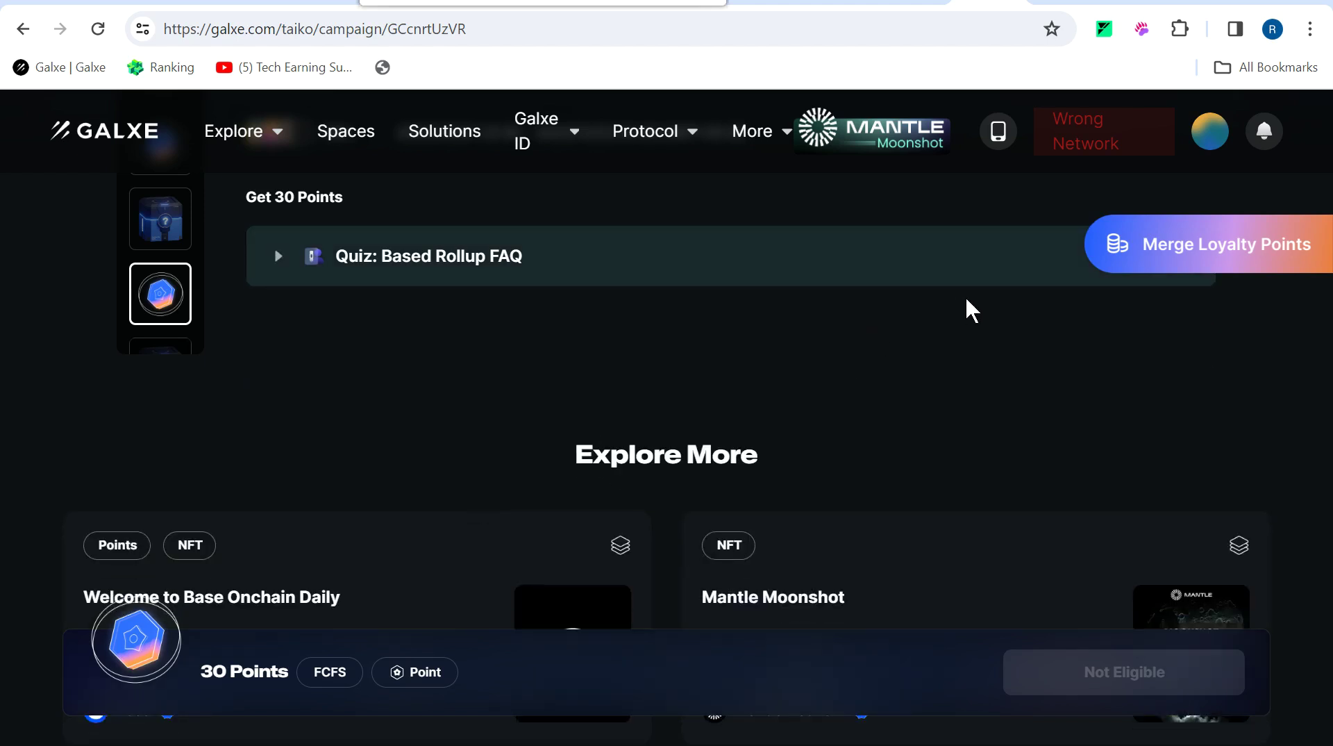
Claim the quiz's 30 points and dismiss the transaction notice.
scroll(963, 332, "up", 3)
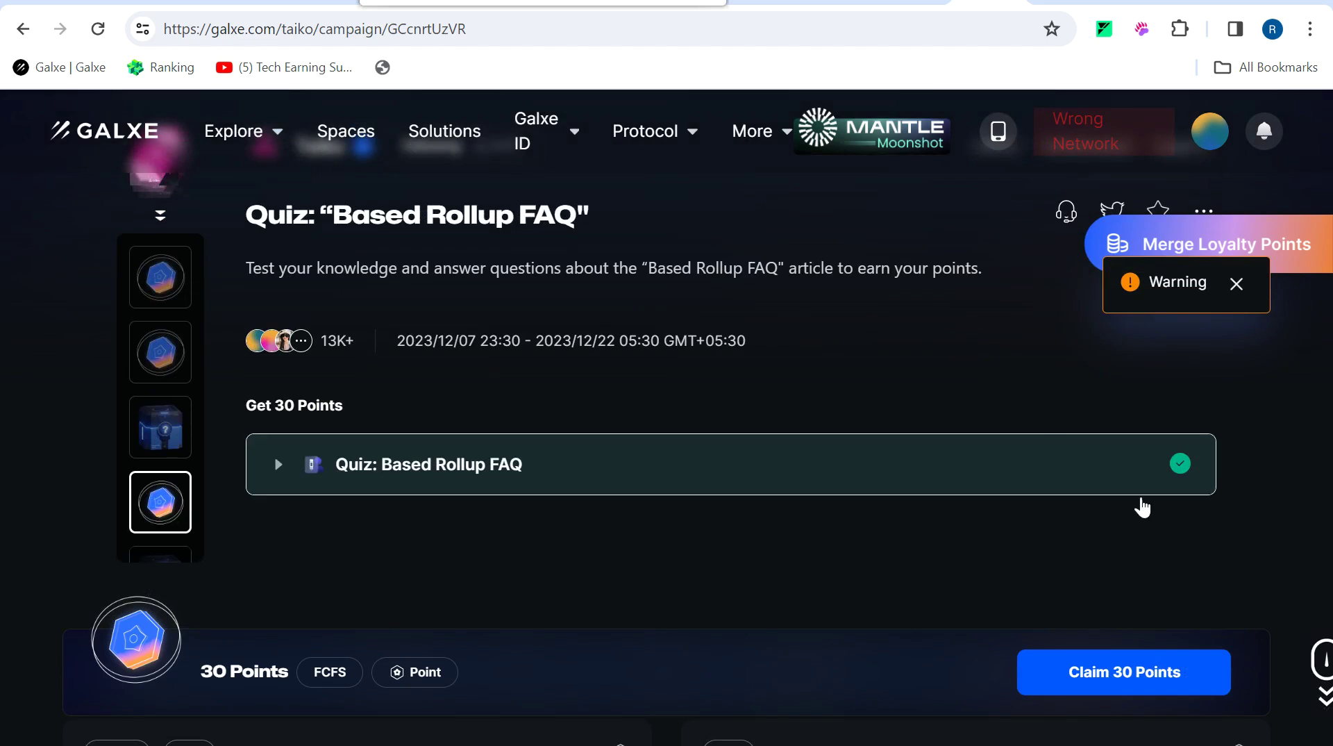
left_click(1122, 682)
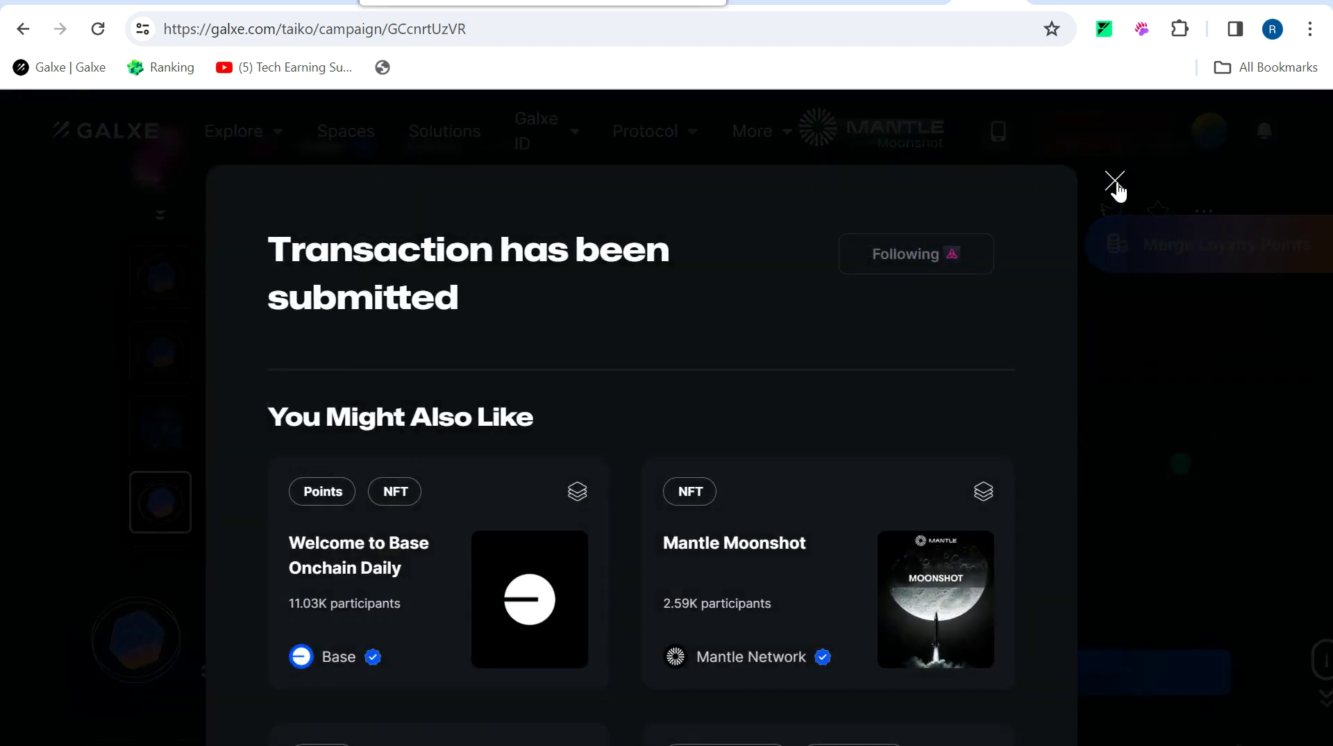
left_click(1115, 182)
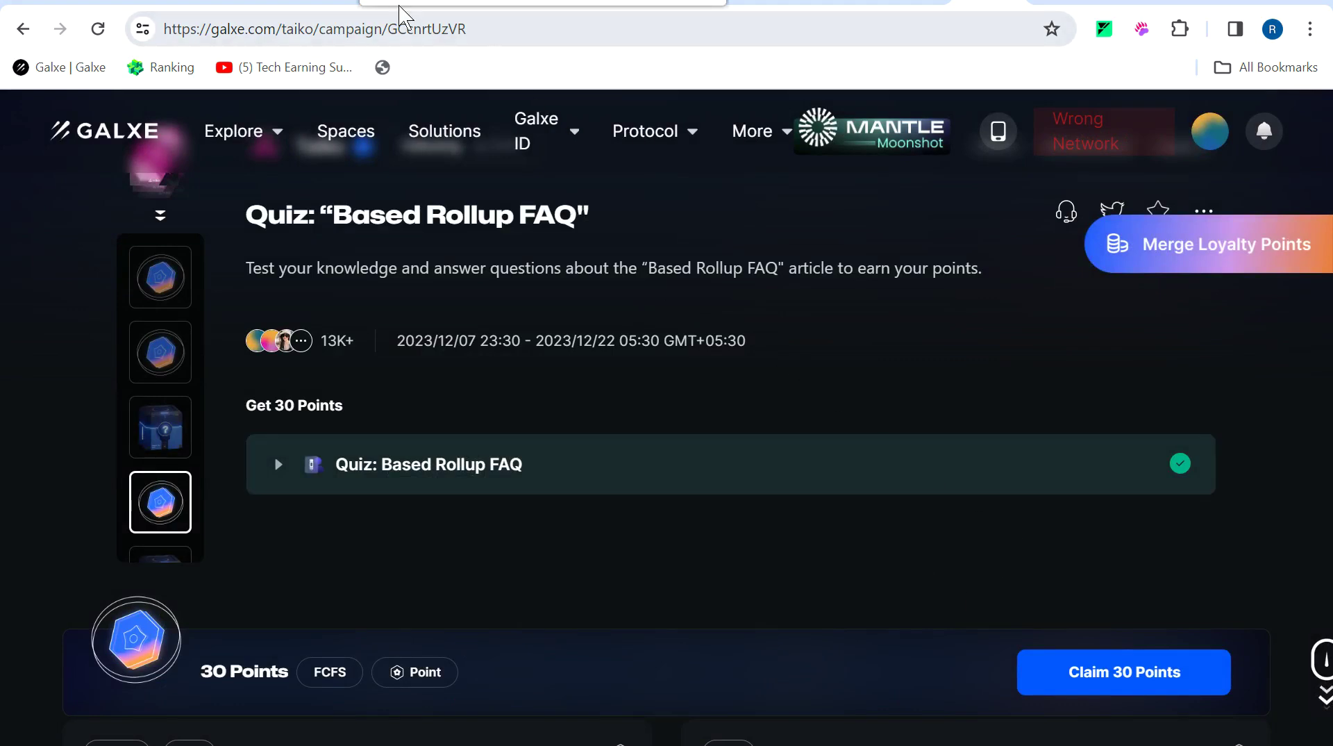
Verify the Based Booster Rollup article visit and claim its mystery box.
key("alt+Left")
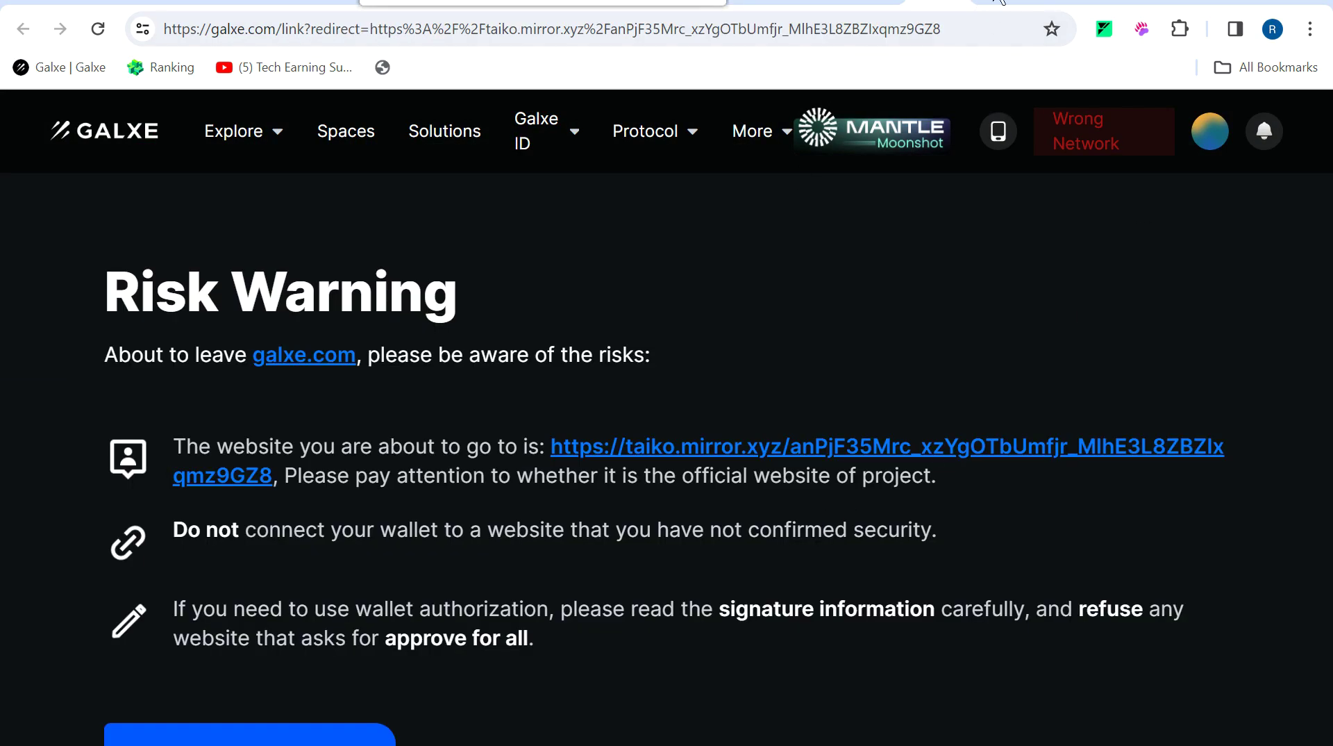
left_click(1006, 2)
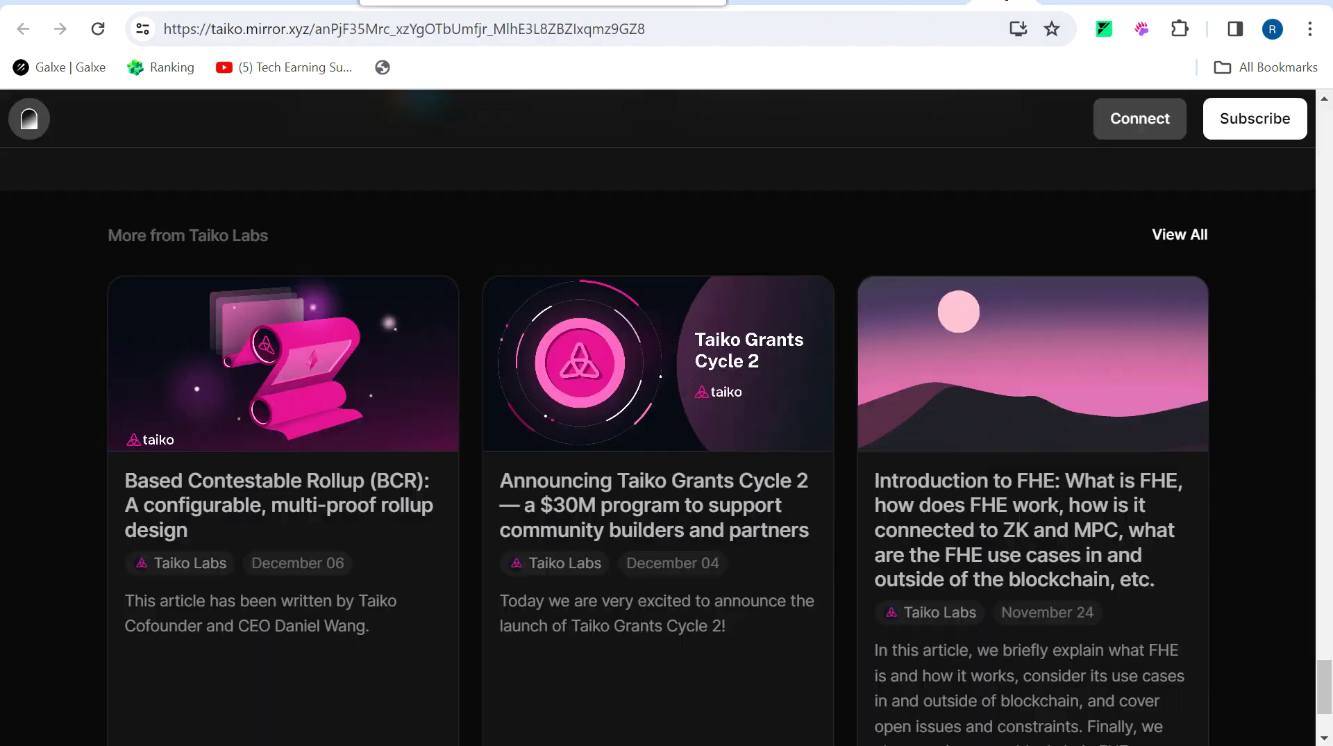
left_click(870, 7)
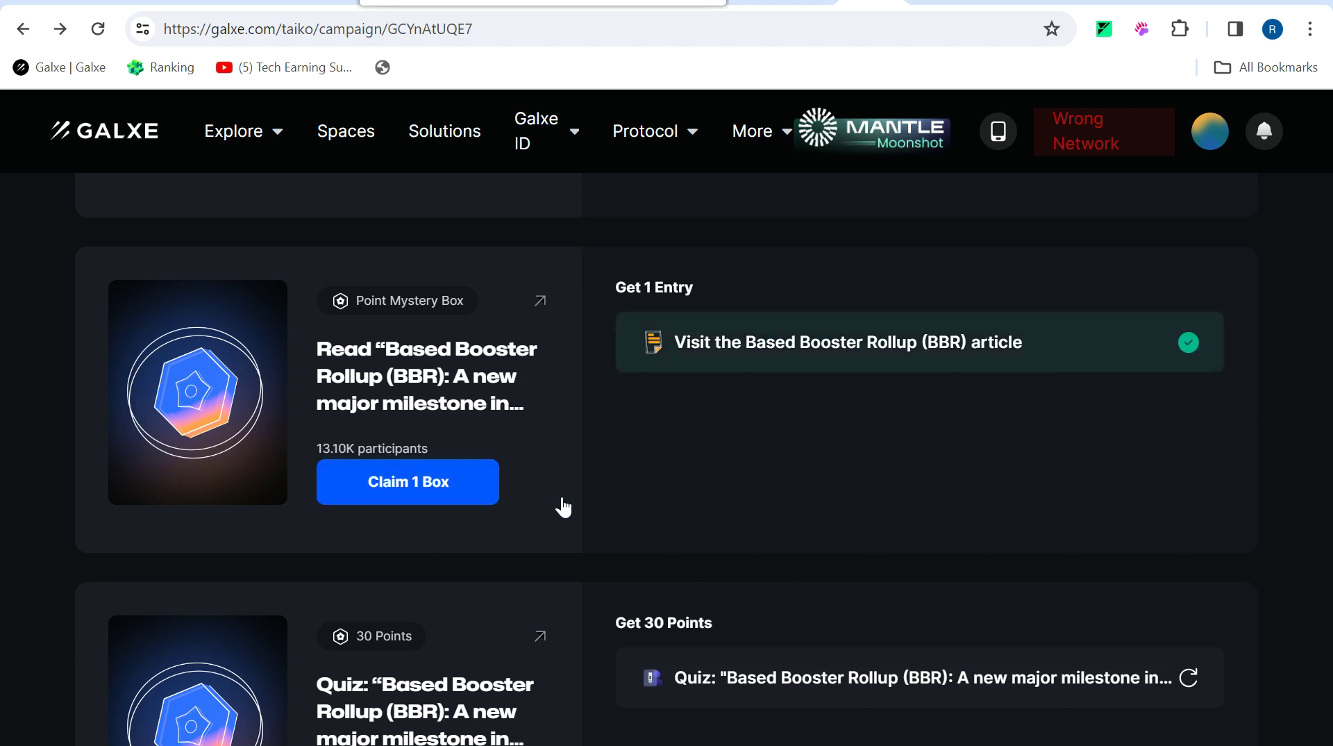
left_click(467, 491)
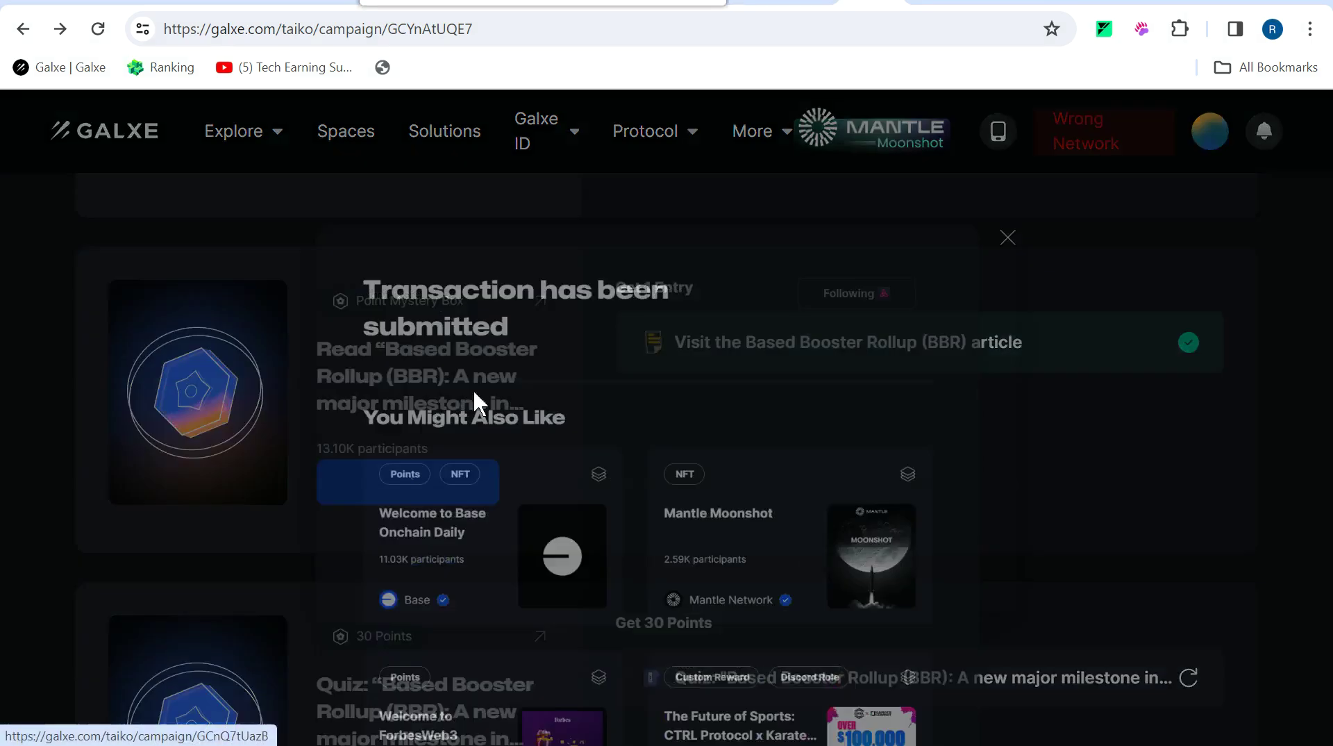
key("Escape")
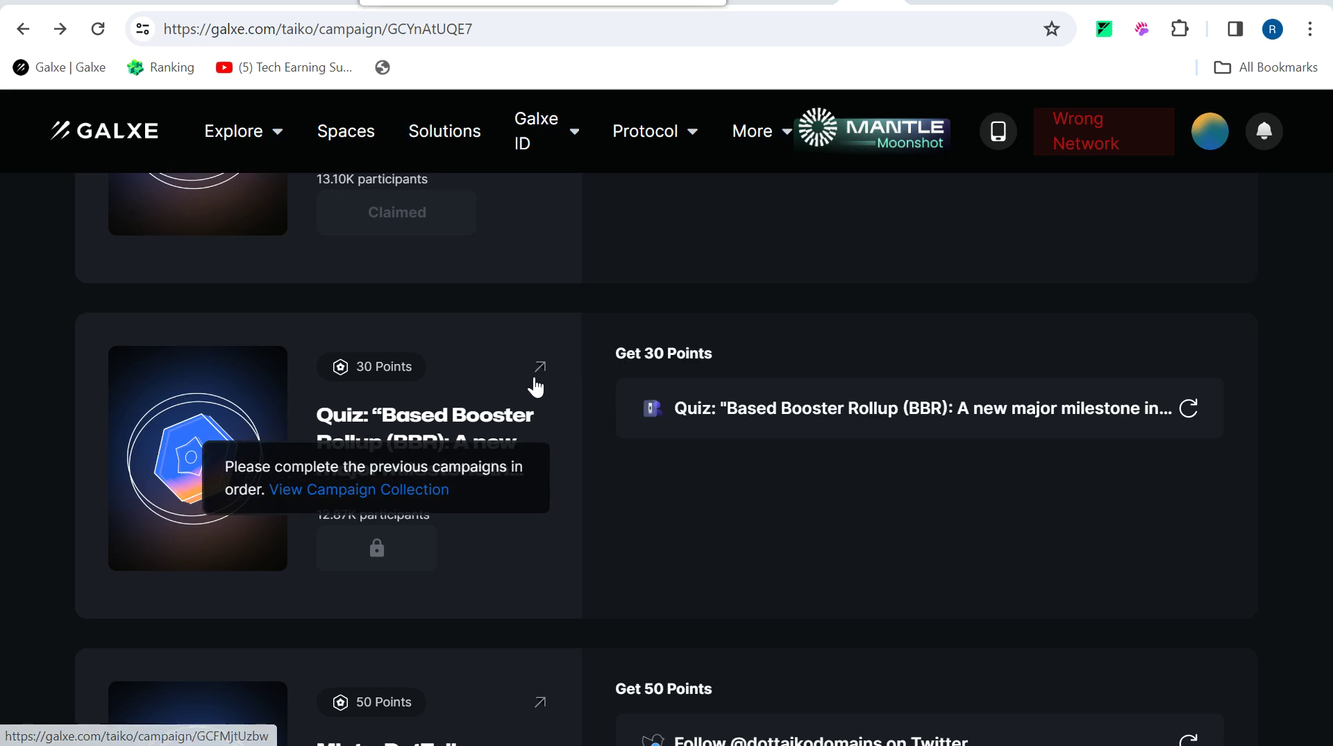
left_click(538, 379)
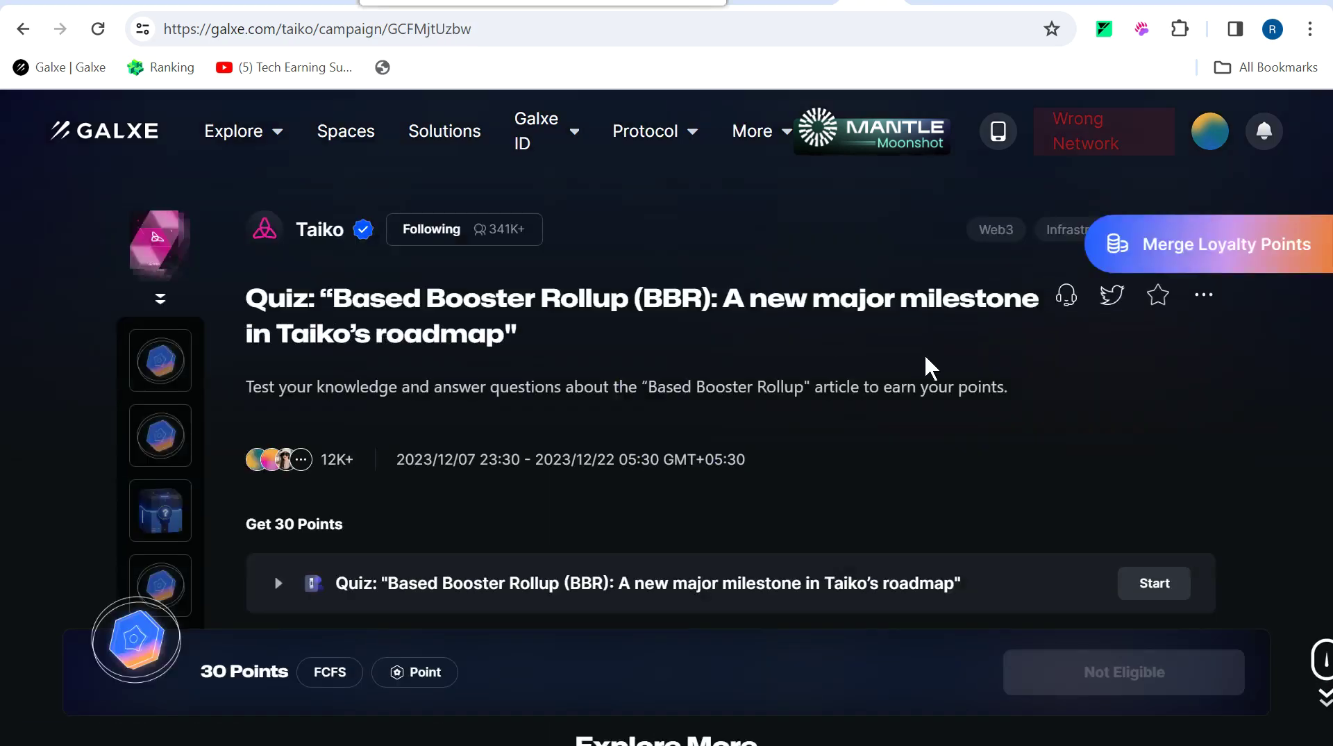
Answer and submit the four BBR quiz questions, then claim its 30 points.
scroll(958, 455, "down", 3)
left_click(1155, 375)
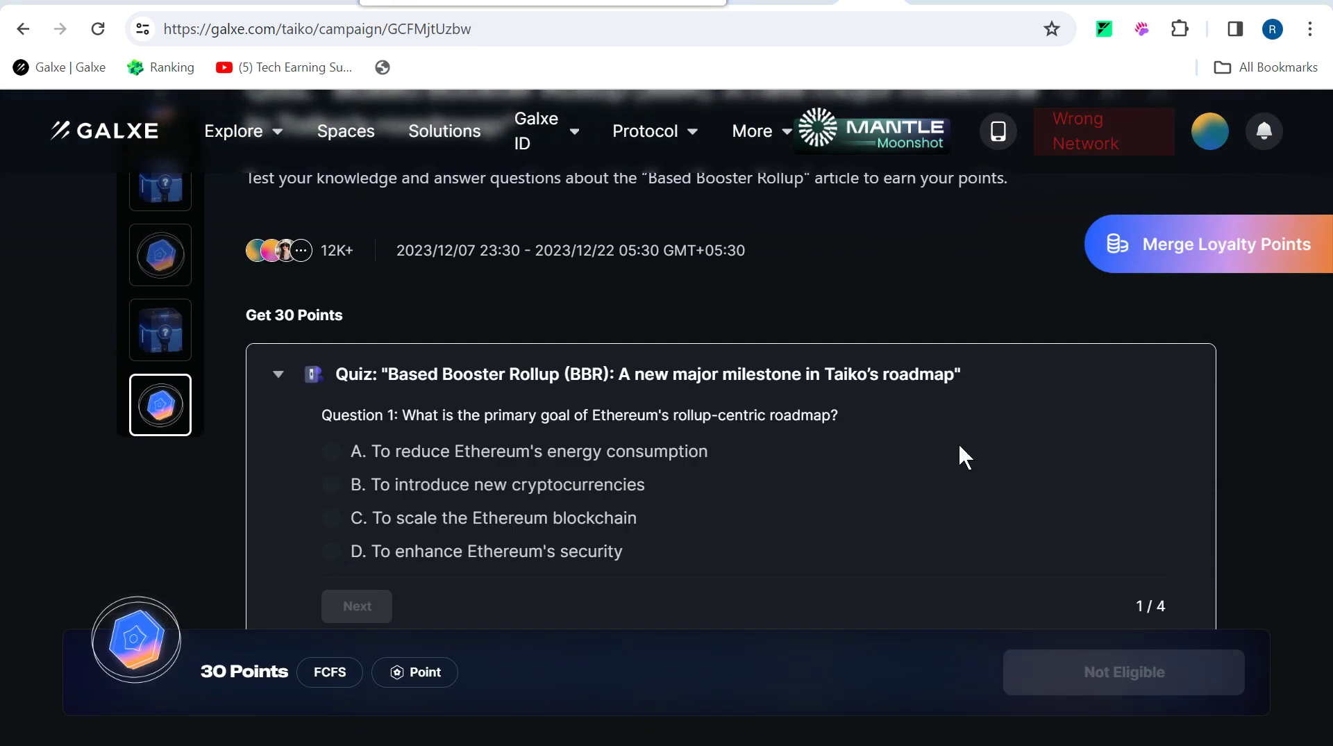
left_click(354, 521)
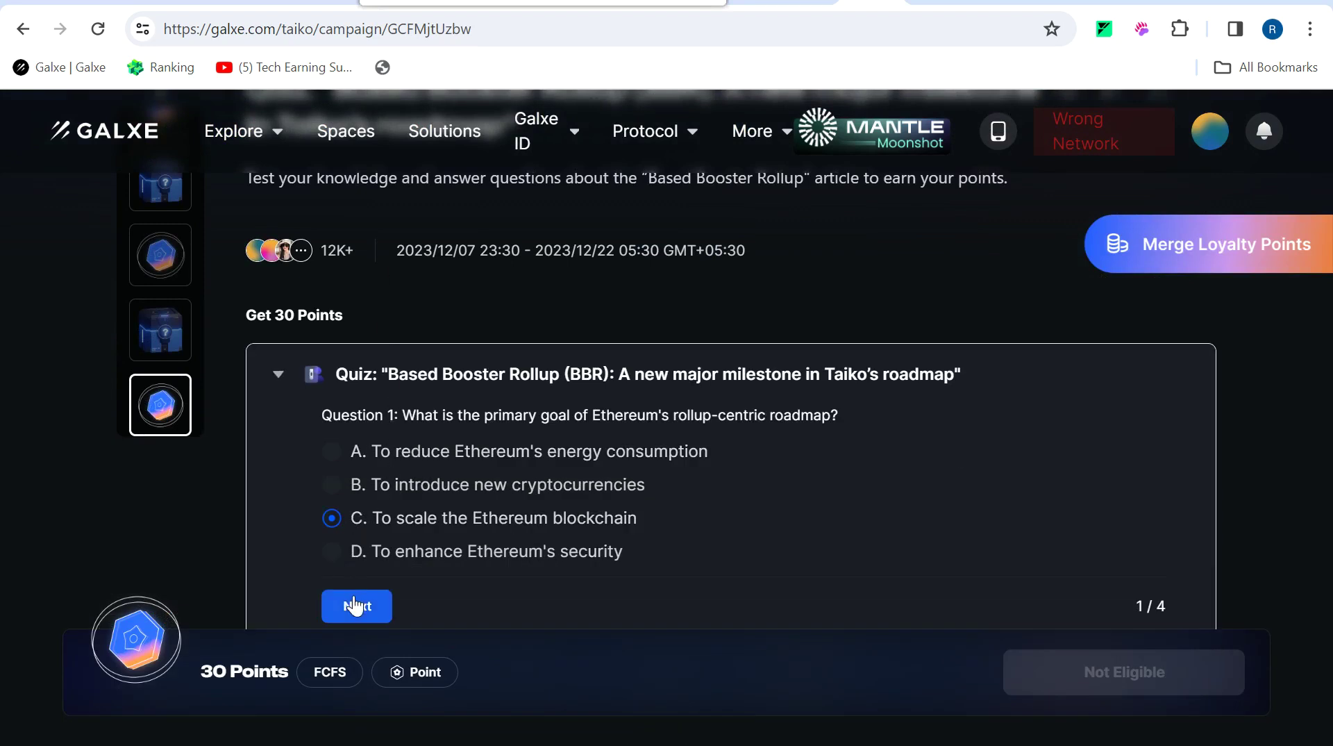
left_click(354, 605)
left_click(333, 518)
left_click(462, 625)
left_click(394, 528)
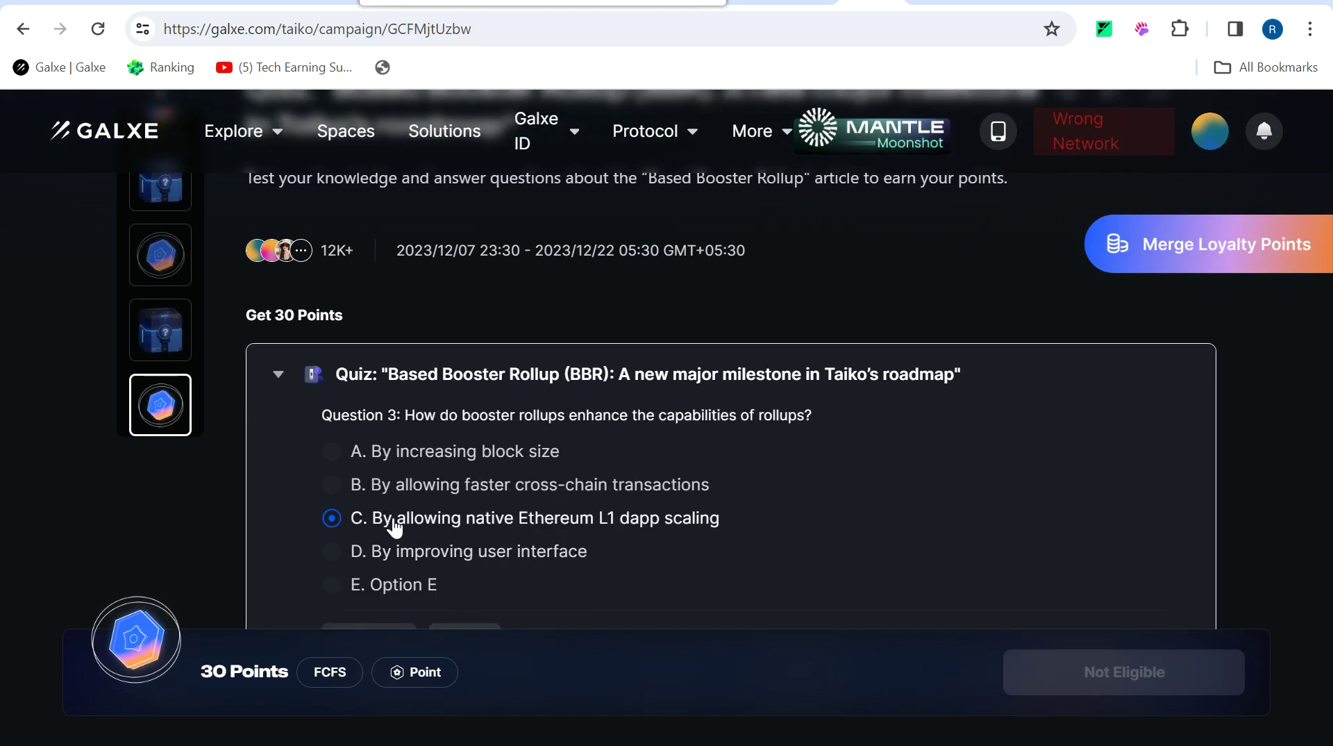
left_click(483, 632)
left_click(535, 524)
left_click(466, 607)
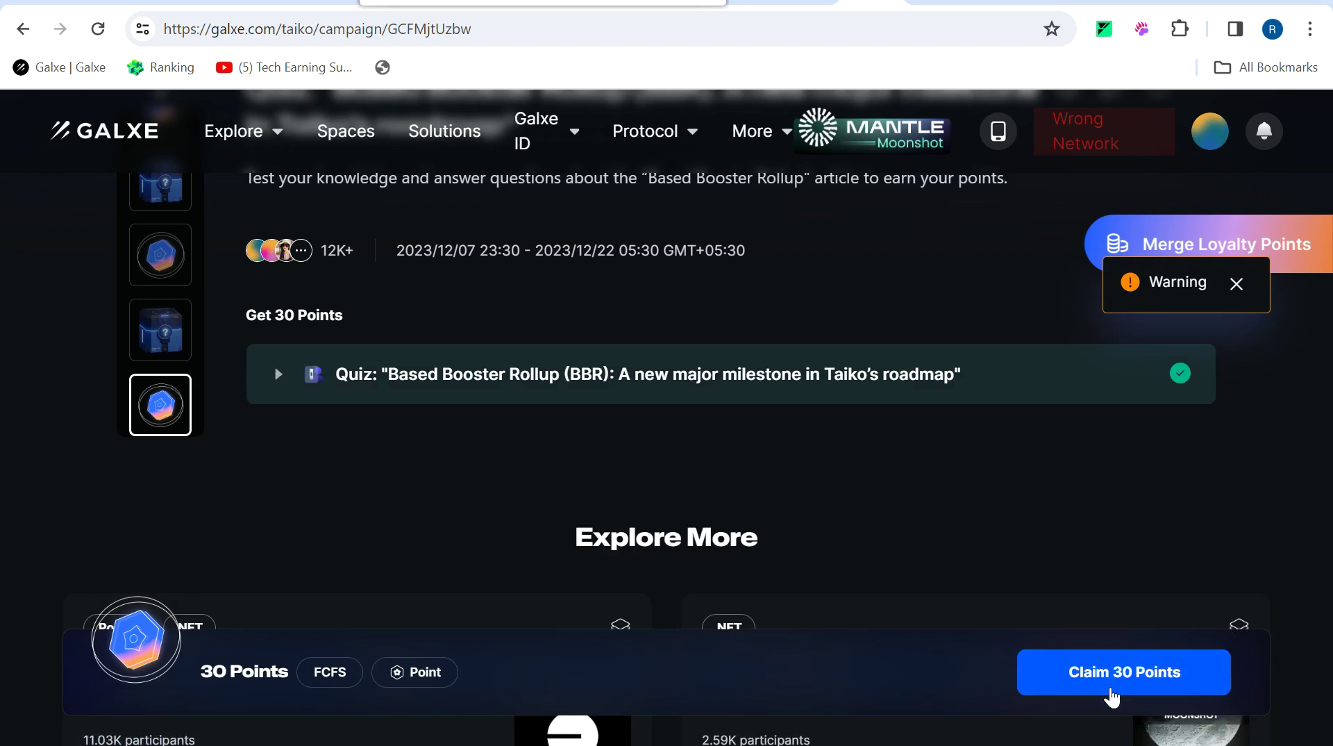
left_click(1111, 689)
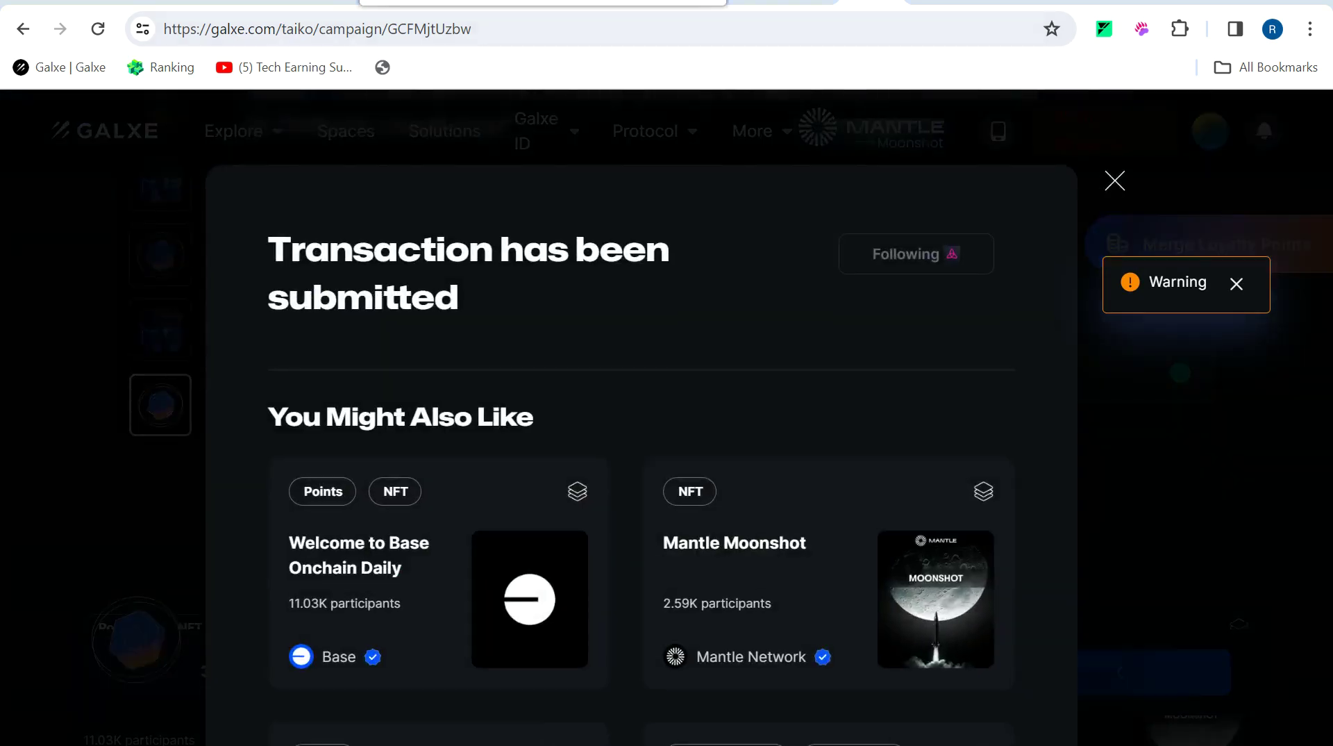
key("alt+Left")
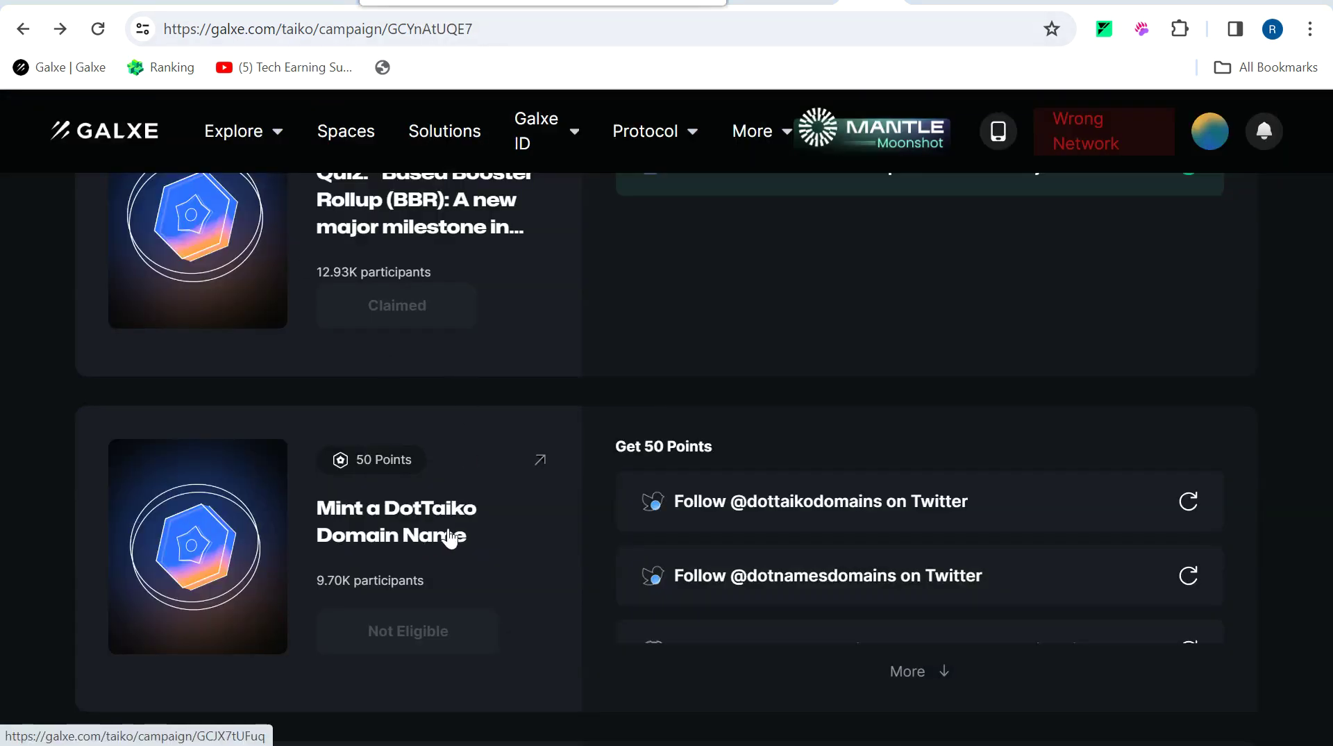
left_click(541, 464)
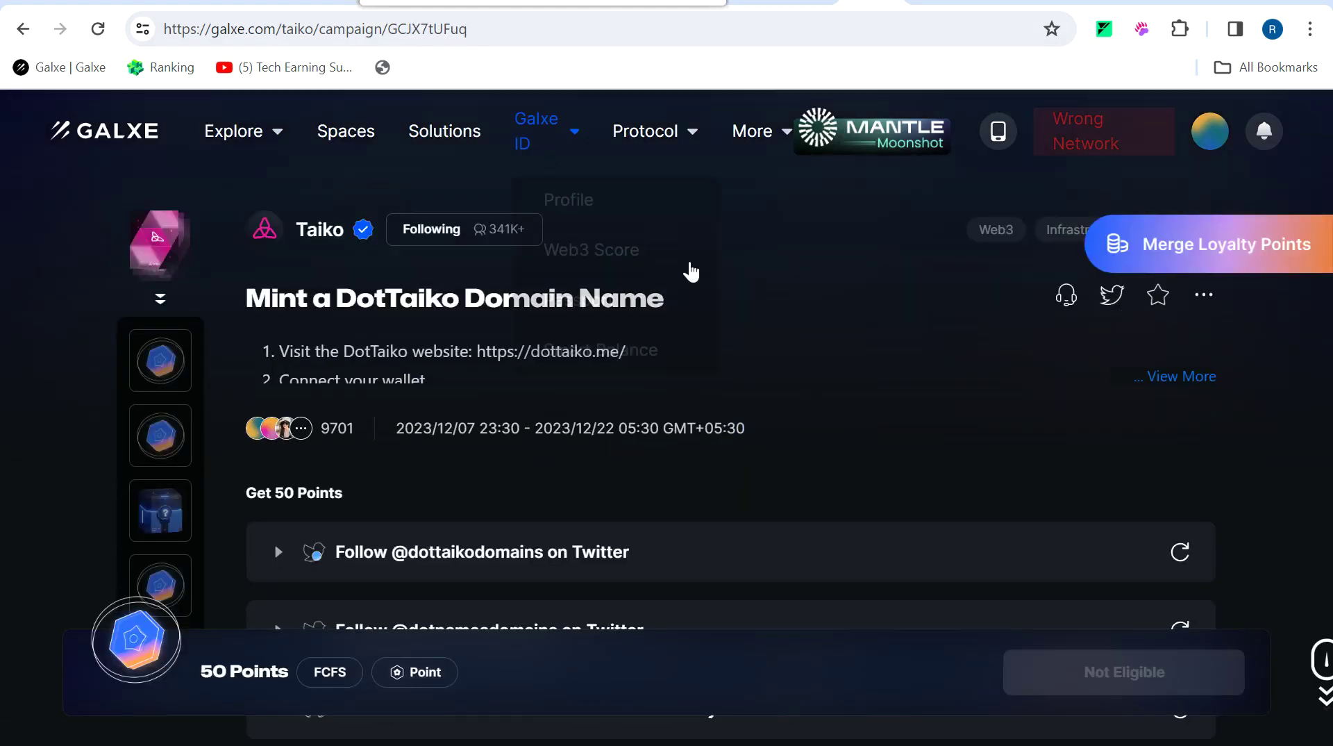
scroll(834, 432, "down", 4)
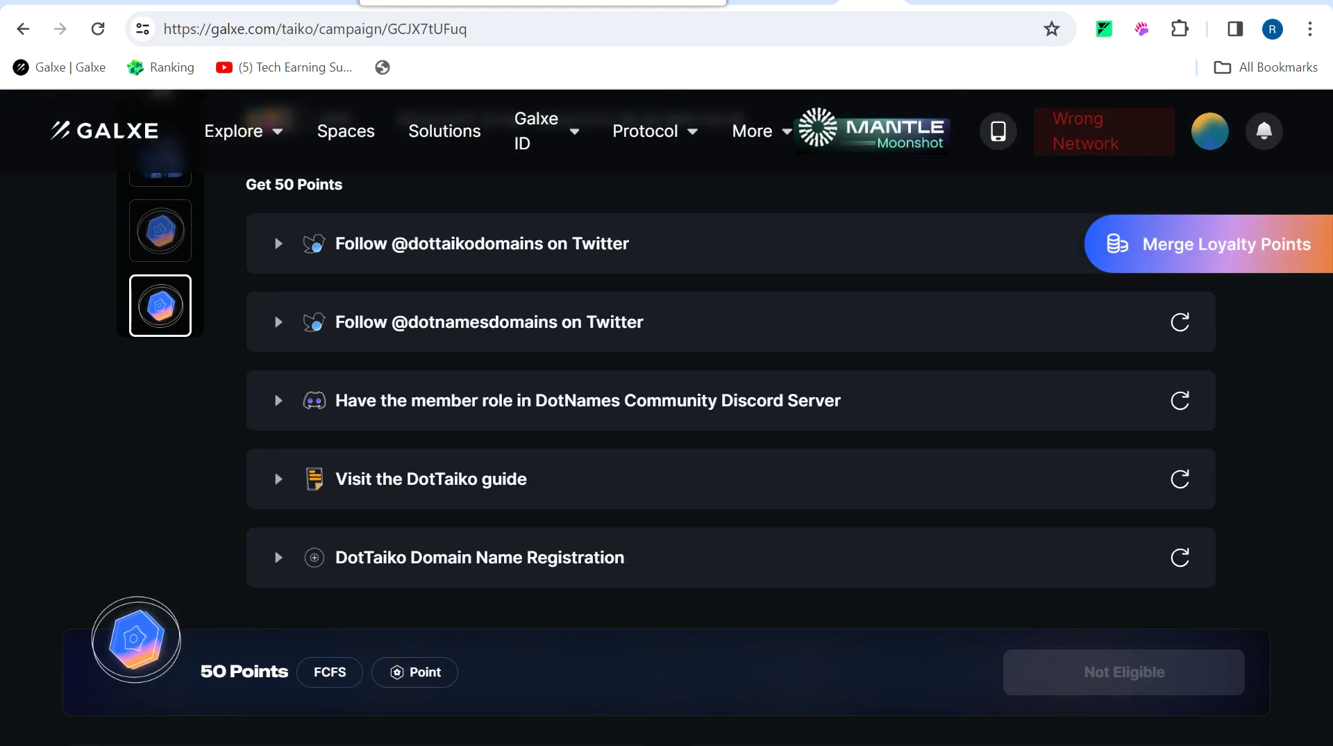
left_click(768, 262)
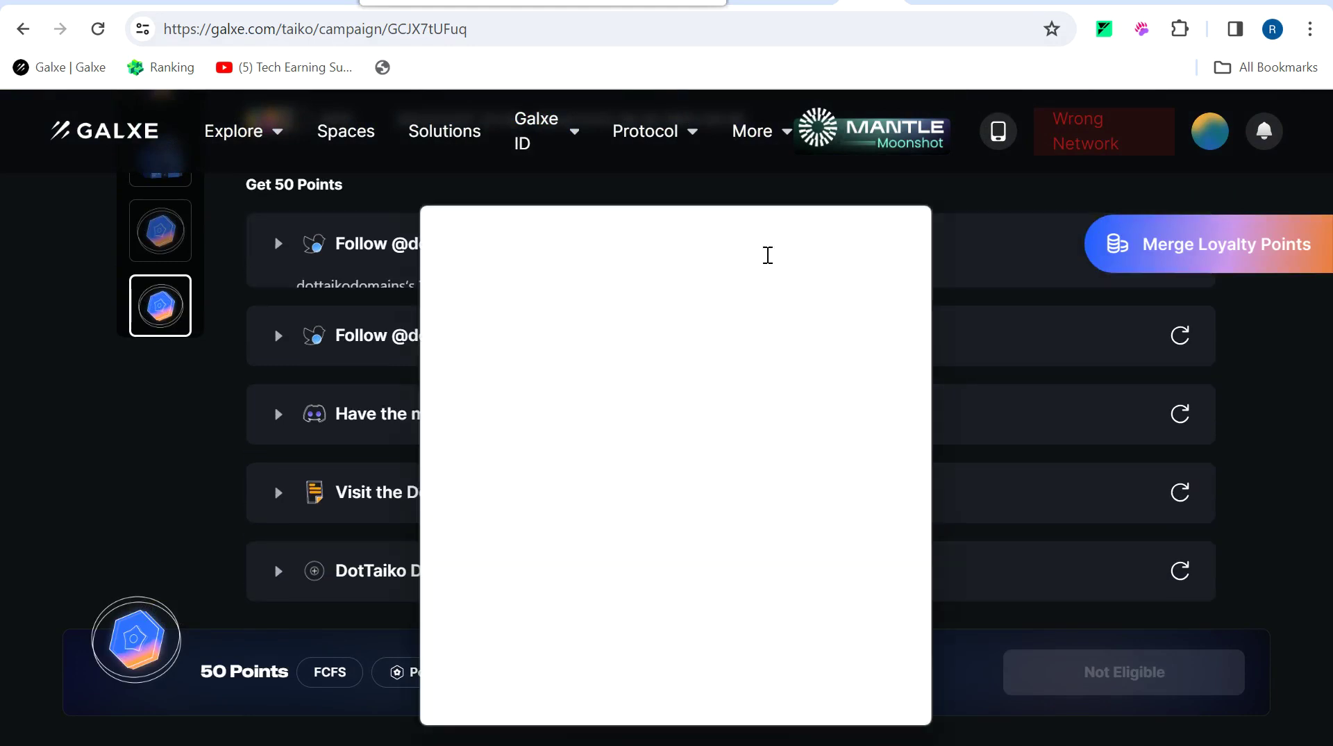
left_click(619, 425)
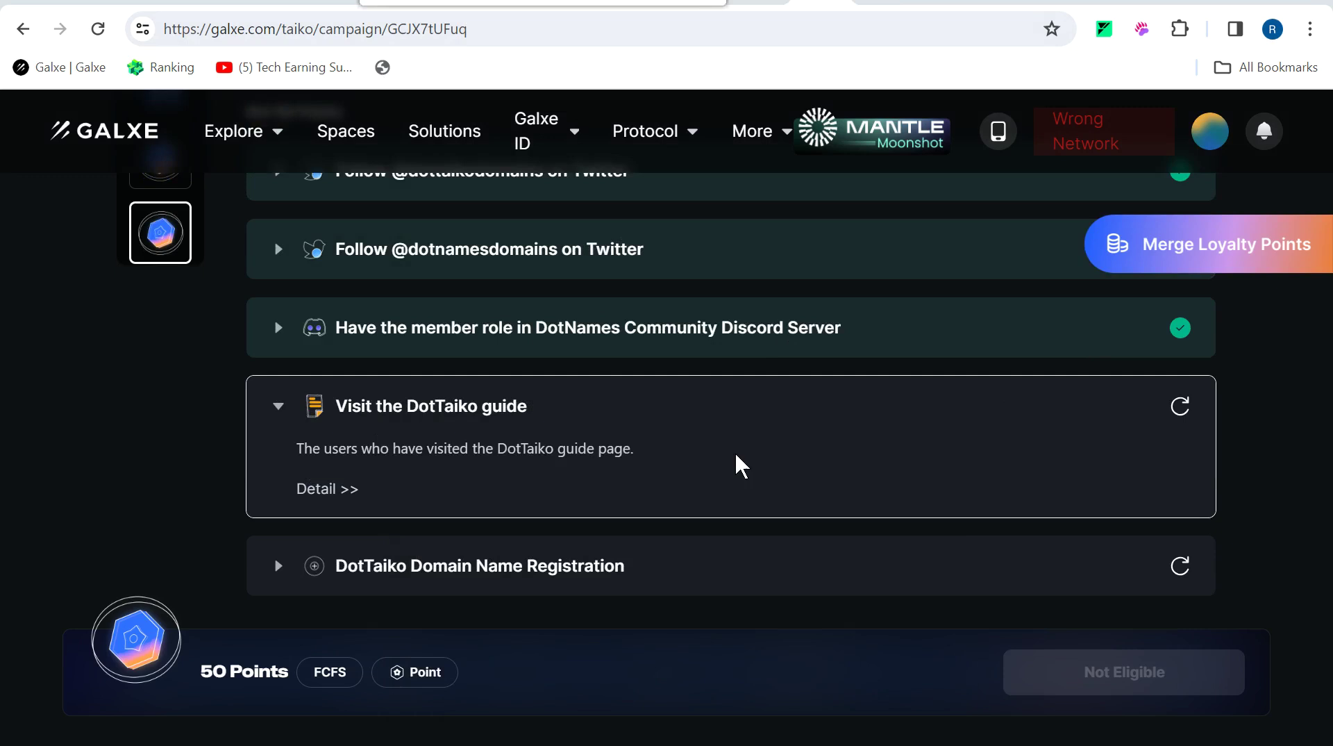
left_click(1179, 410)
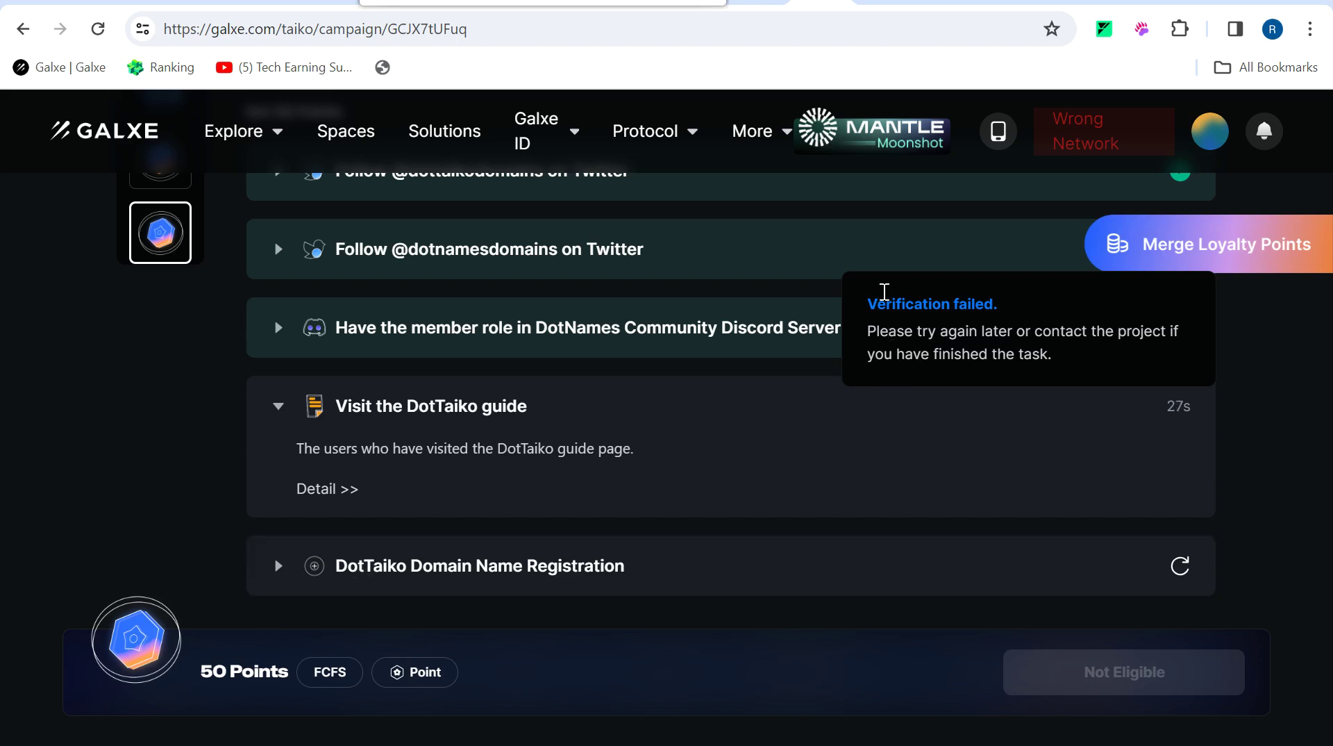
left_click(586, 496)
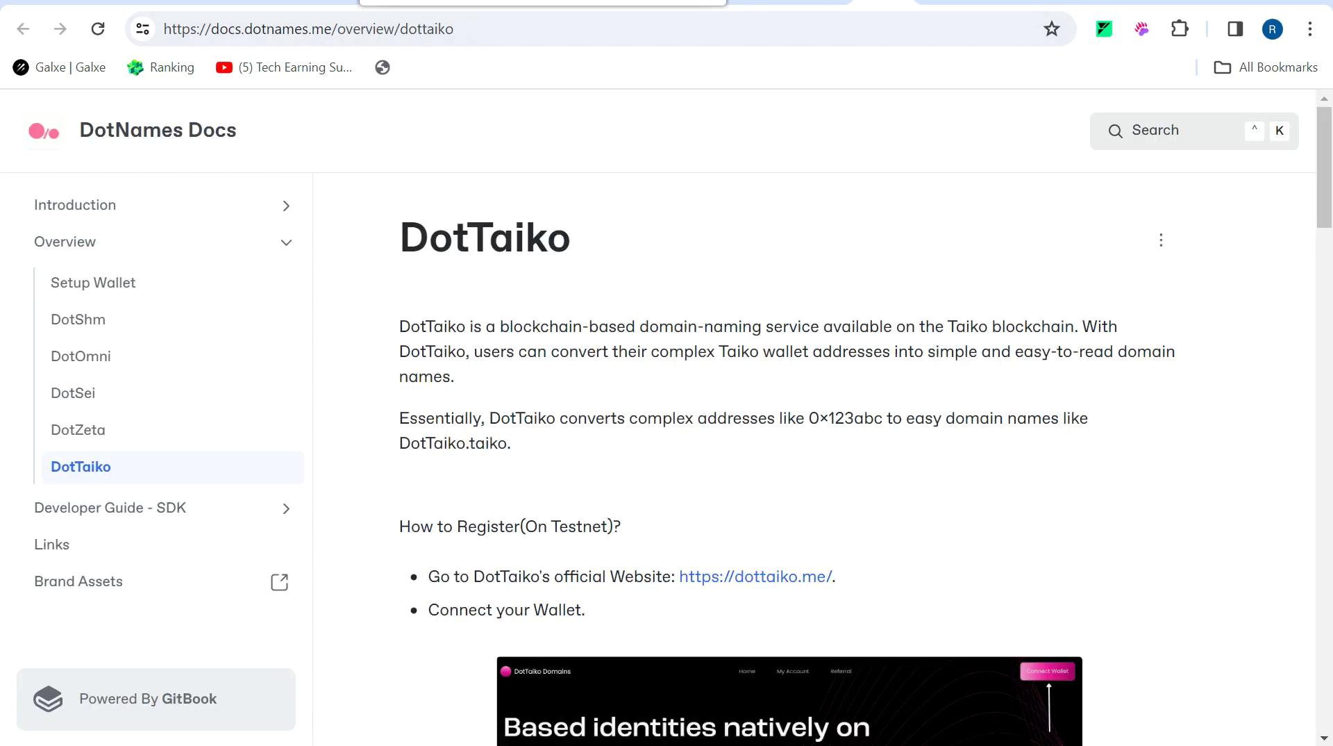
left_click(758, 575)
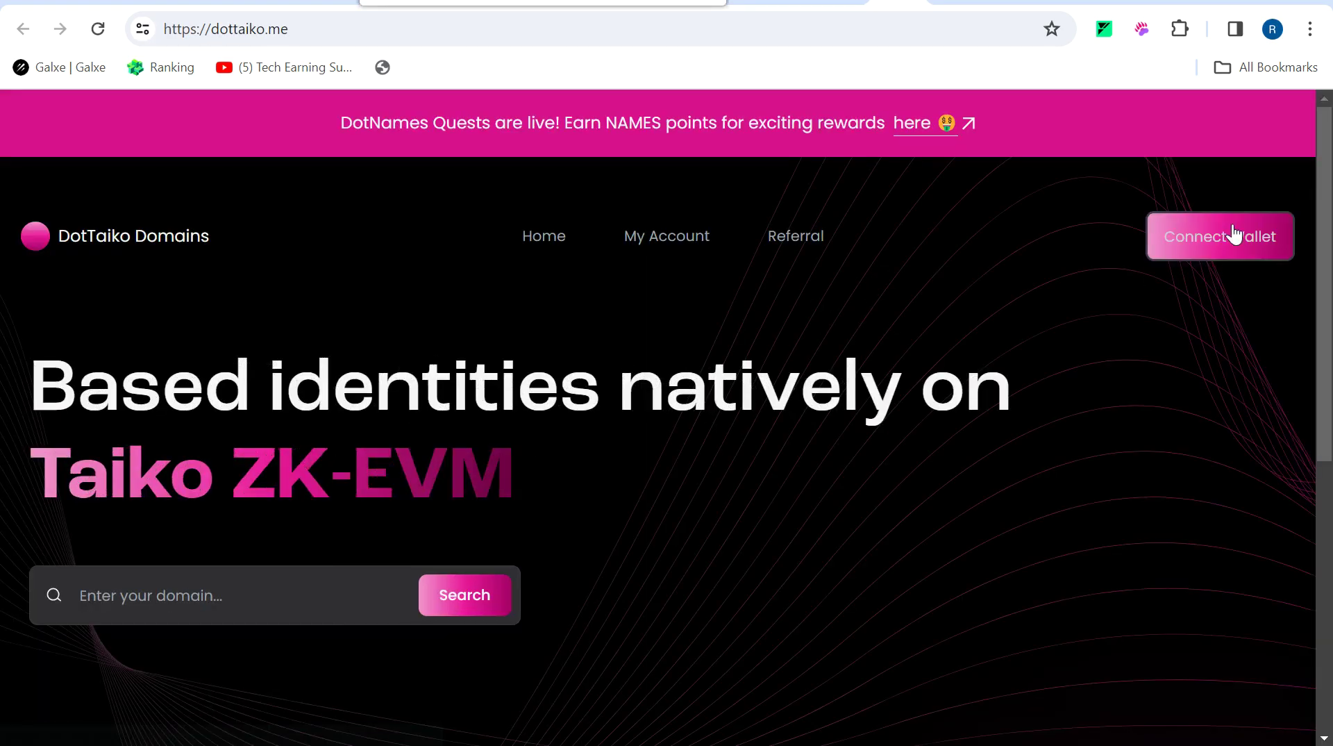
Connect the MetaMask wallet to the DotTaiko Domains site.
left_click(1231, 232)
left_click(493, 275)
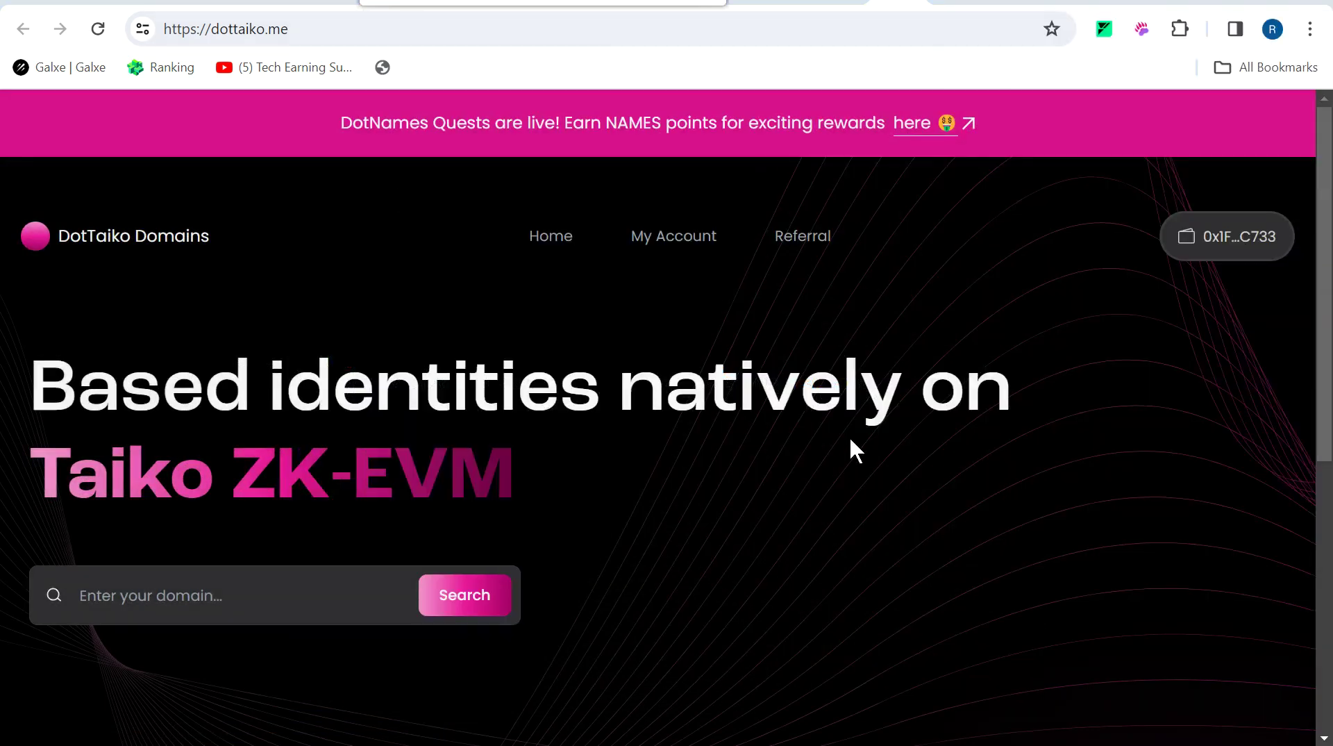
Read through the DotTaiko How to Register steps in DotNames Docs, then go back to dottaiko.me.
left_click(843, 2)
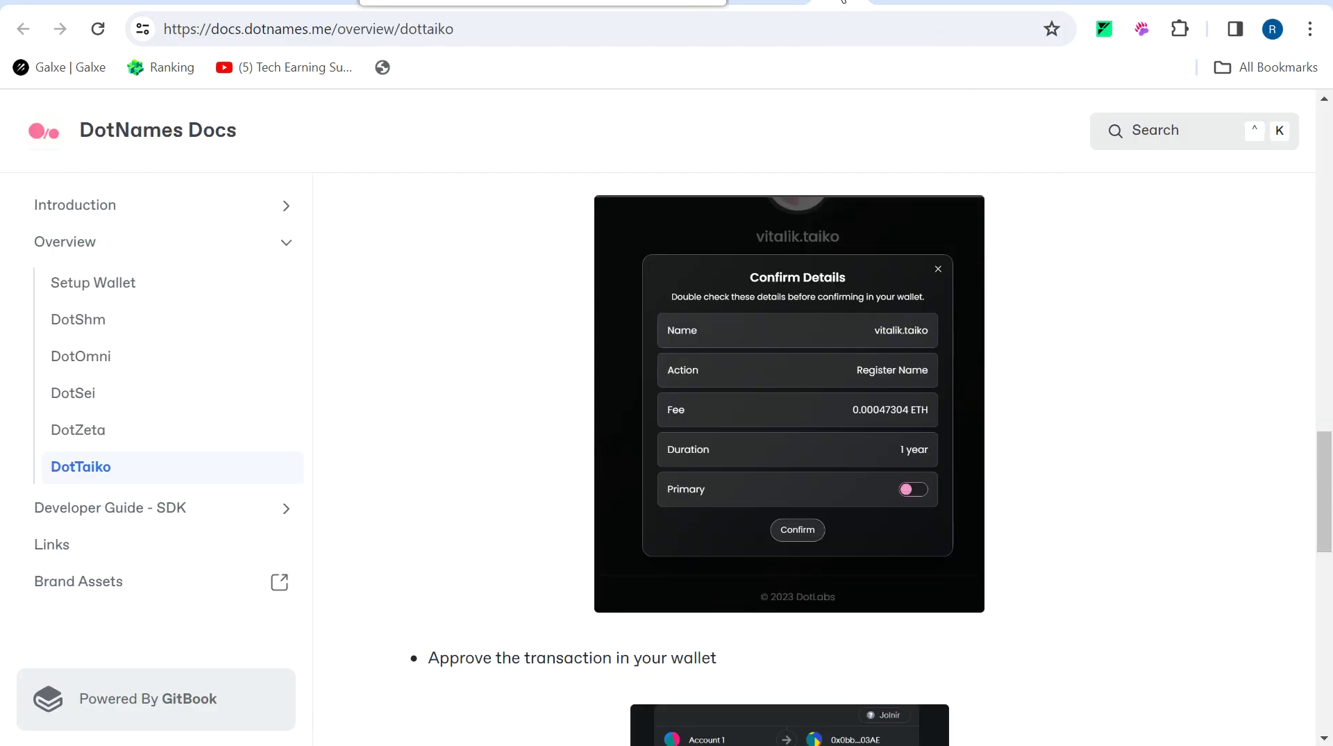
scroll(841, 472, "up", 20)
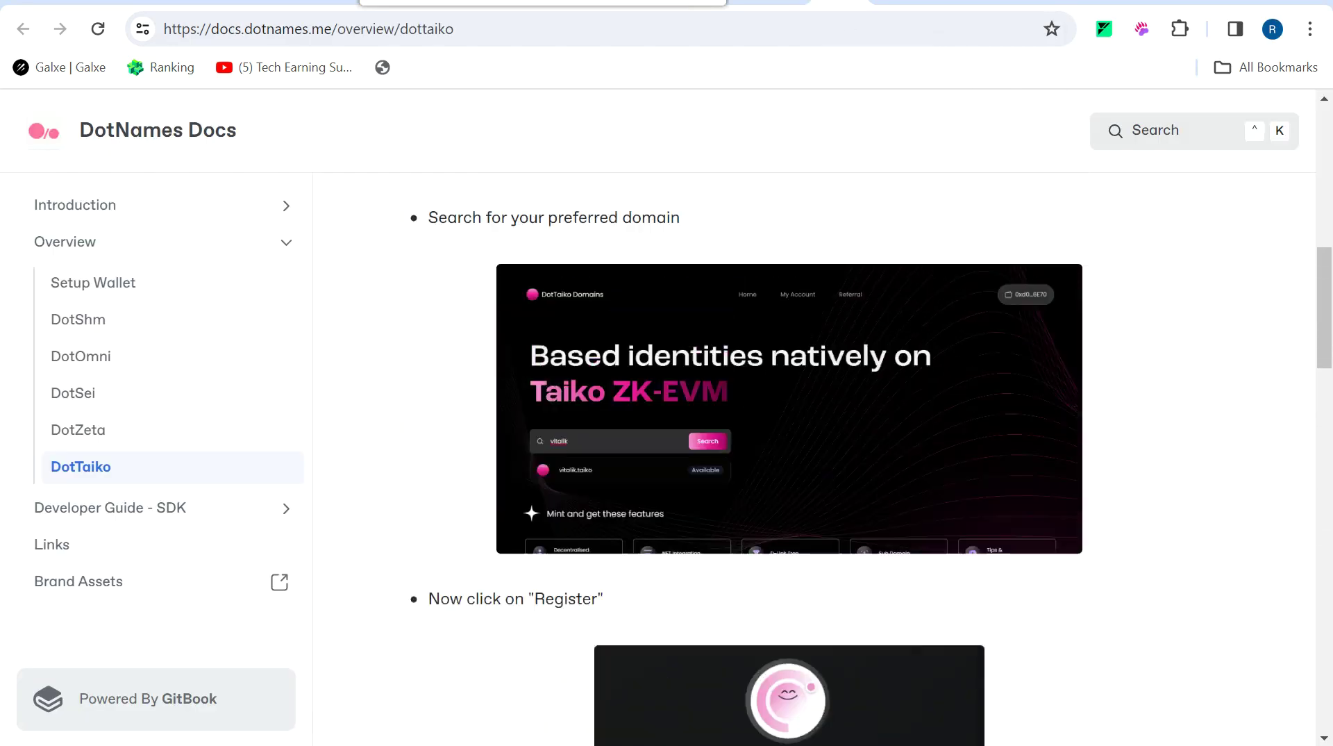
scroll(816, 458, "down", 9)
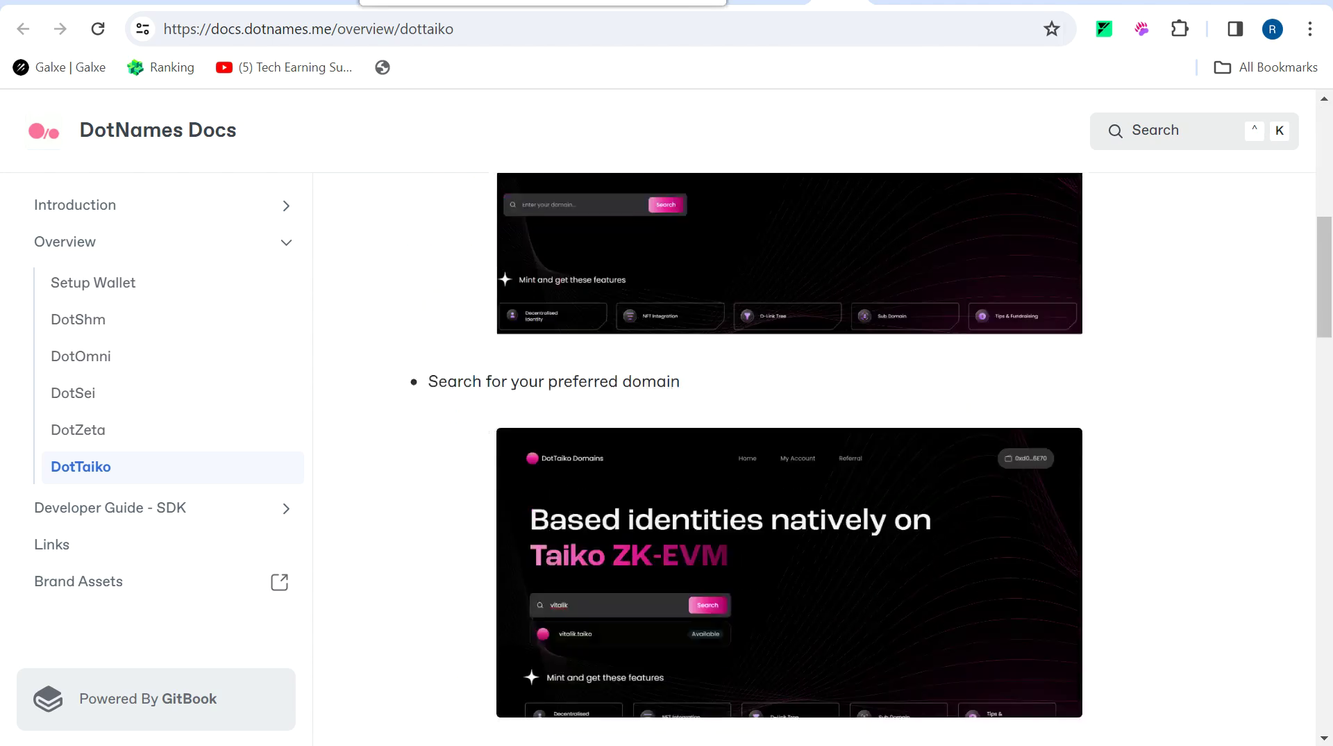
scroll(816, 458, "up", 5)
scroll(816, 459, "down", 2)
scroll(816, 459, "down", 10)
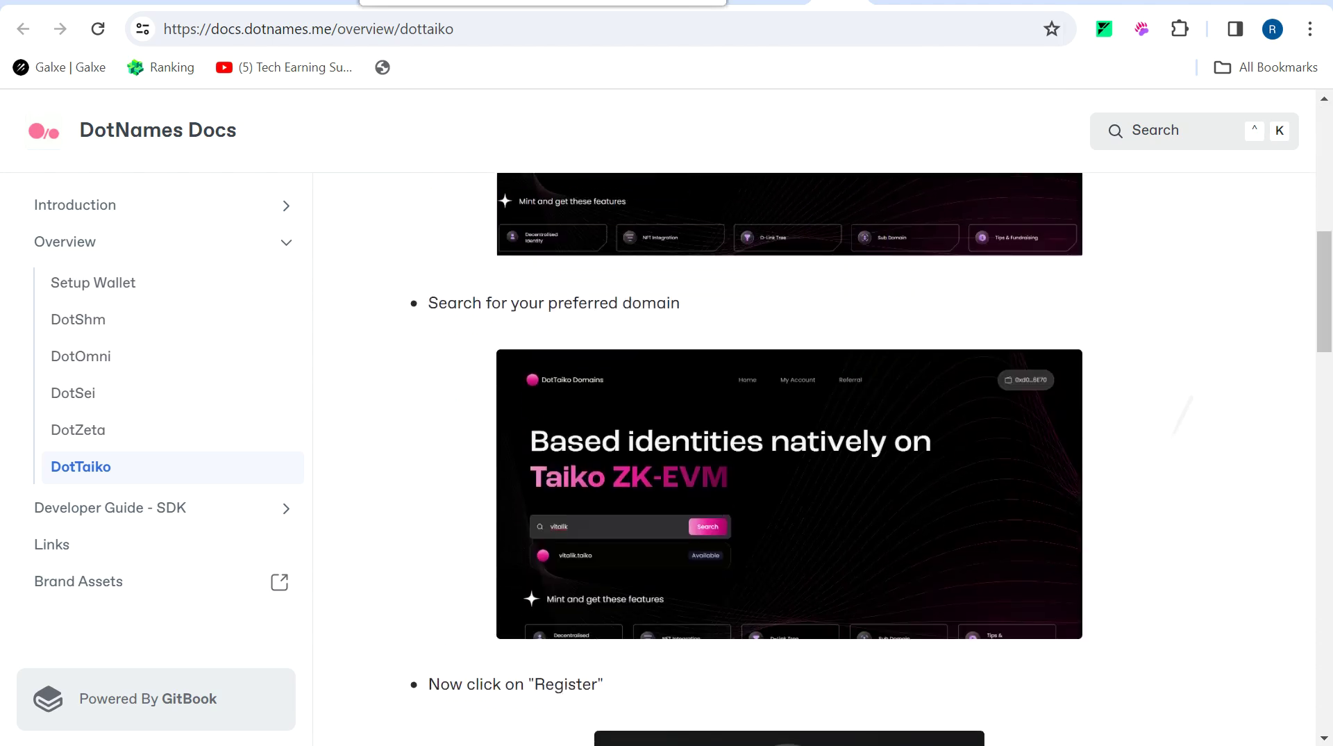
scroll(814, 437, "up", 10)
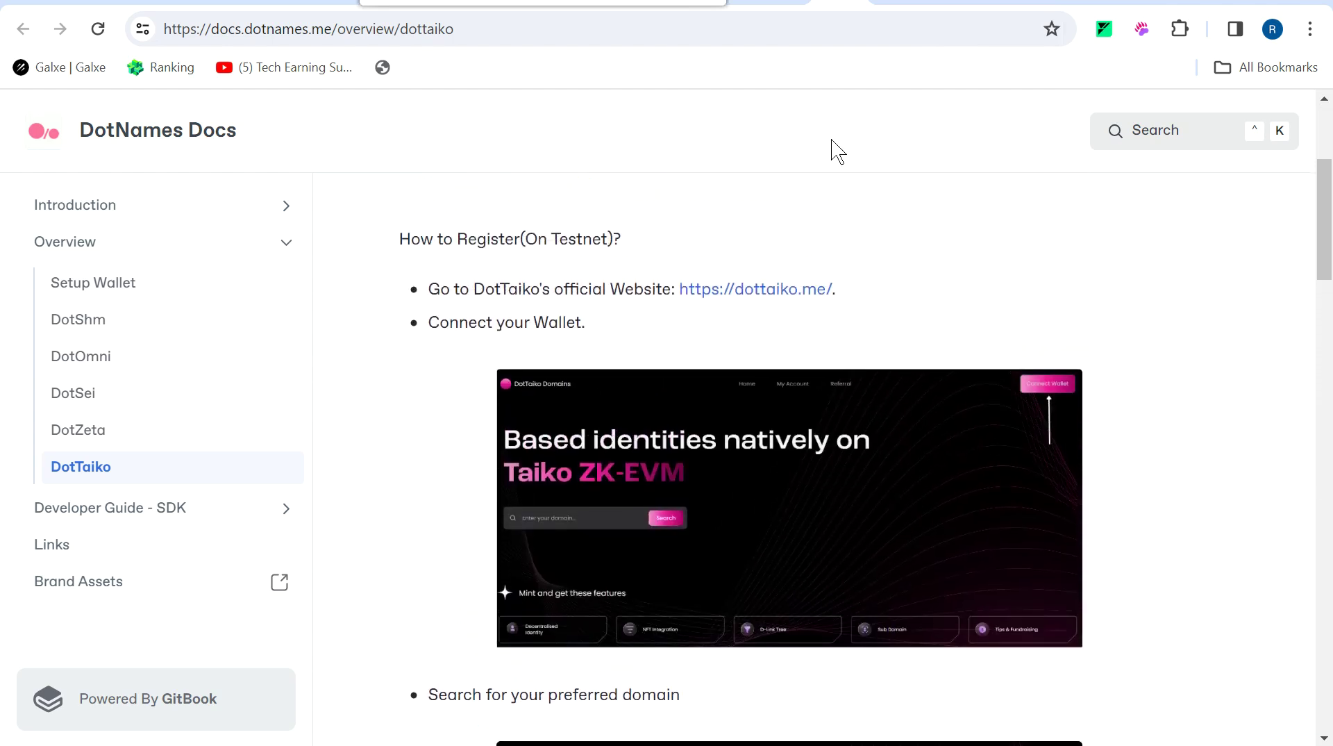
left_click(896, 2)
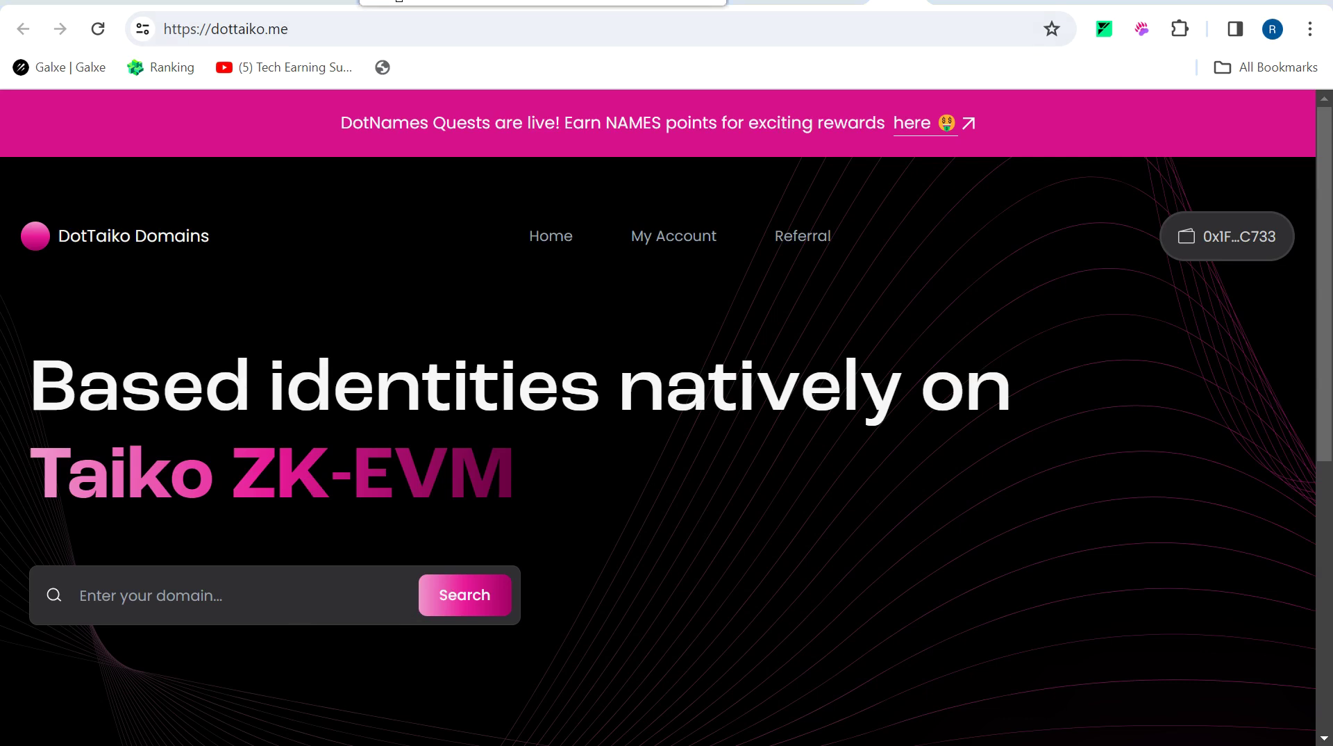
Search for the chosen .taiko name and open its Available registration page.
type("neha444")
left_click(472, 602)
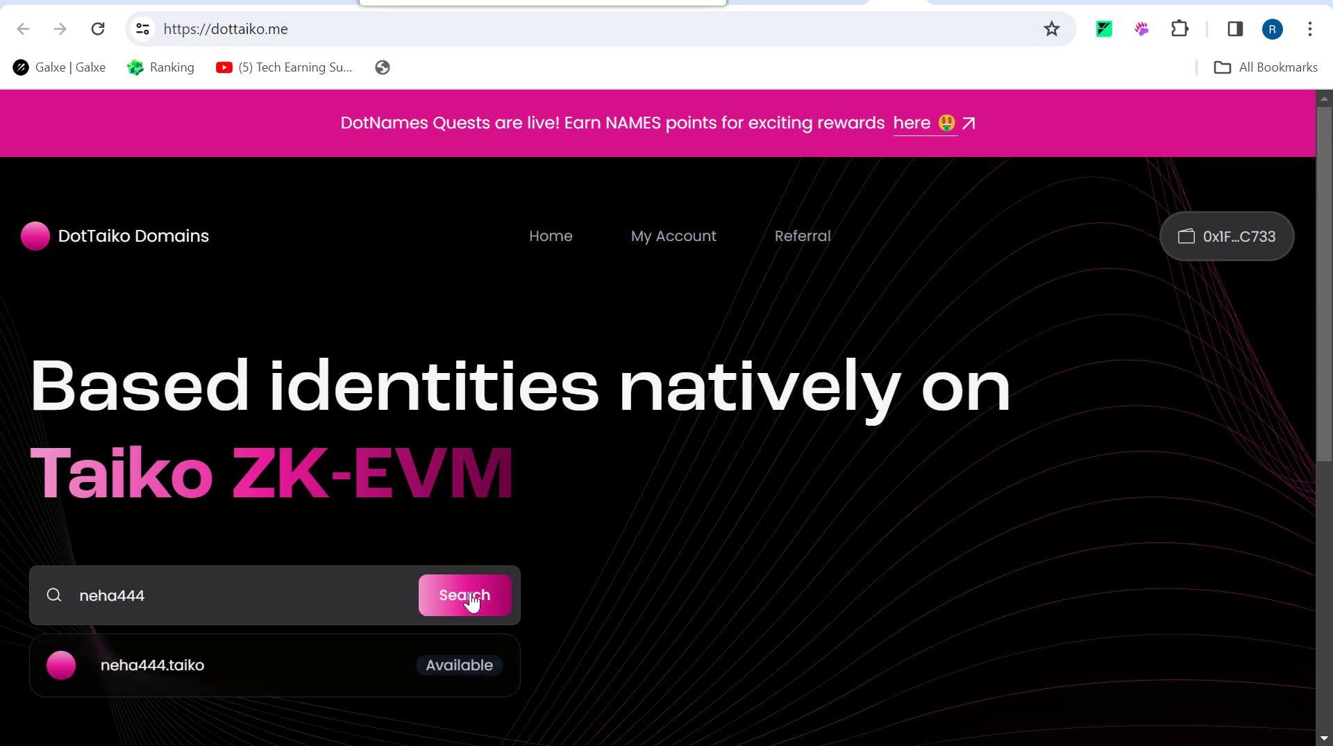
left_click(396, 663)
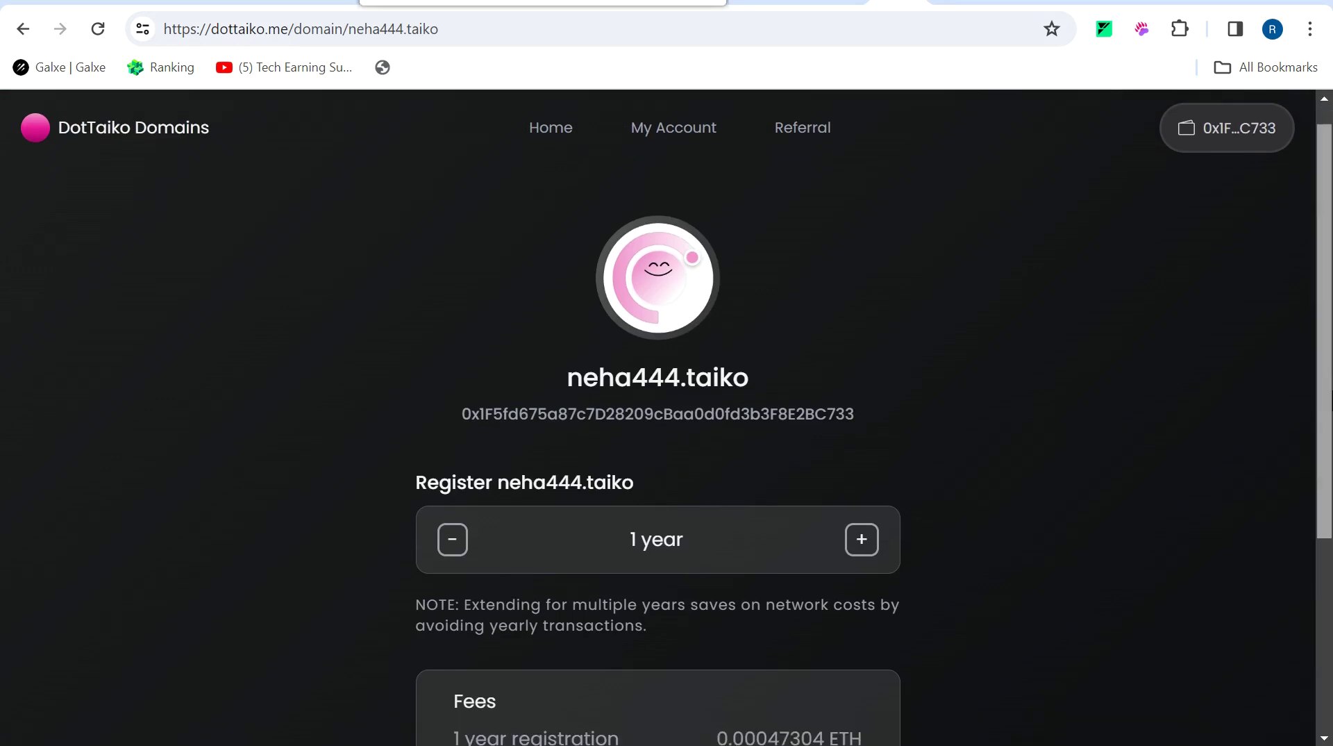
scroll(619, 568, "down", 2)
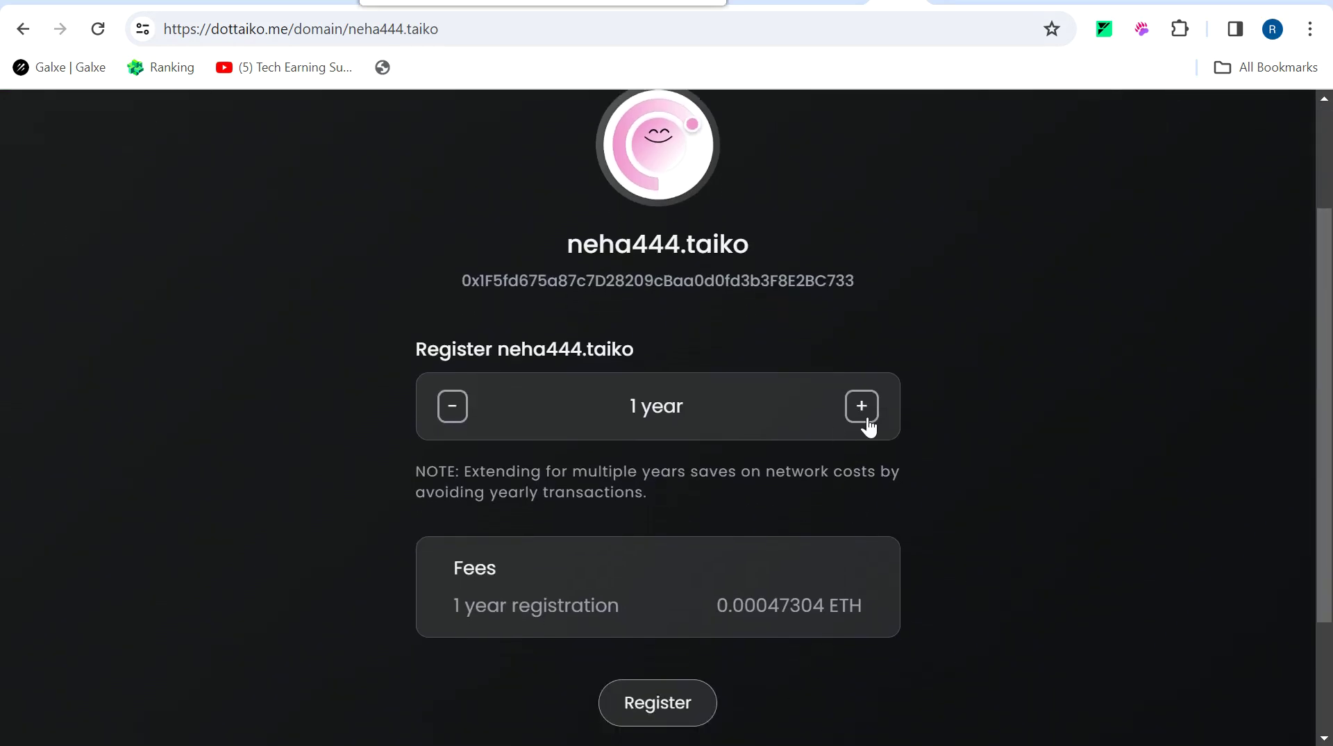
Register the domain for 5 years at 0.0023652 ETH, approve in MetaMask, and return to Galxe.
left_click(867, 426)
left_click(867, 425)
left_click(868, 426)
left_click(867, 425)
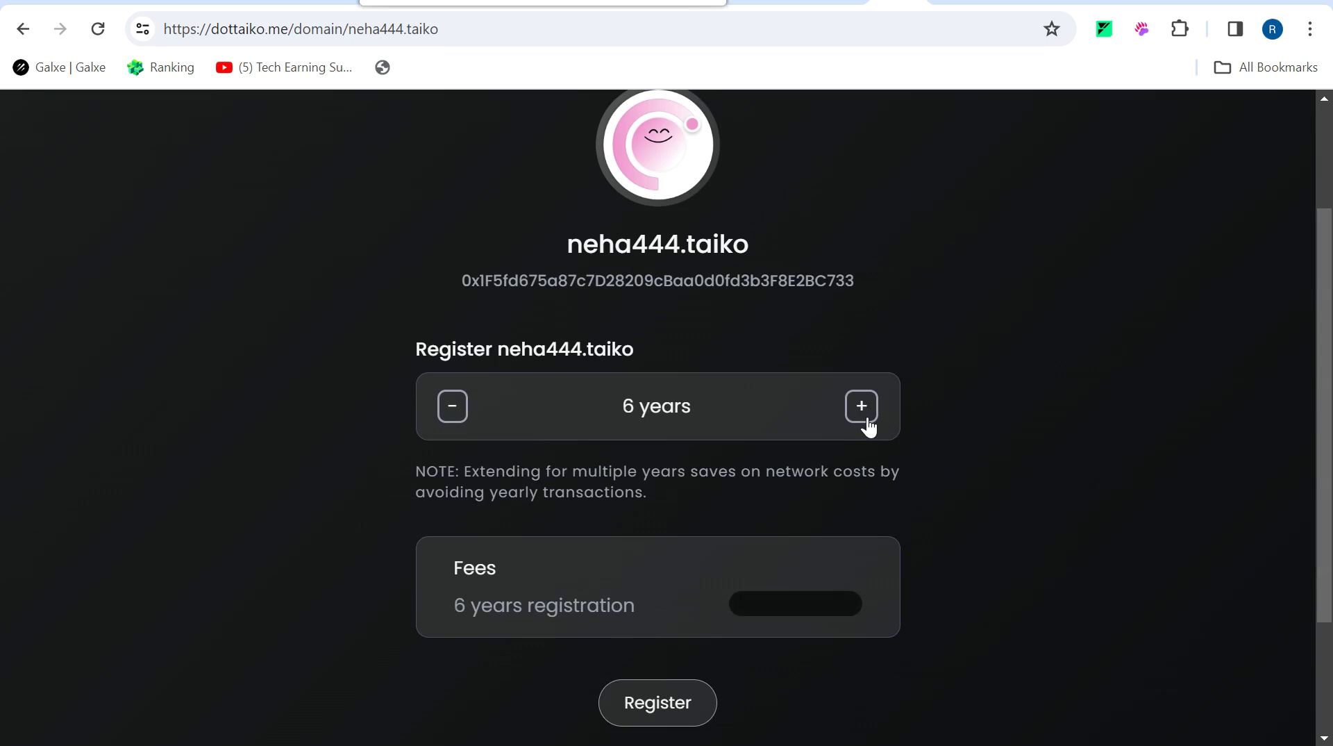
left_click(442, 421)
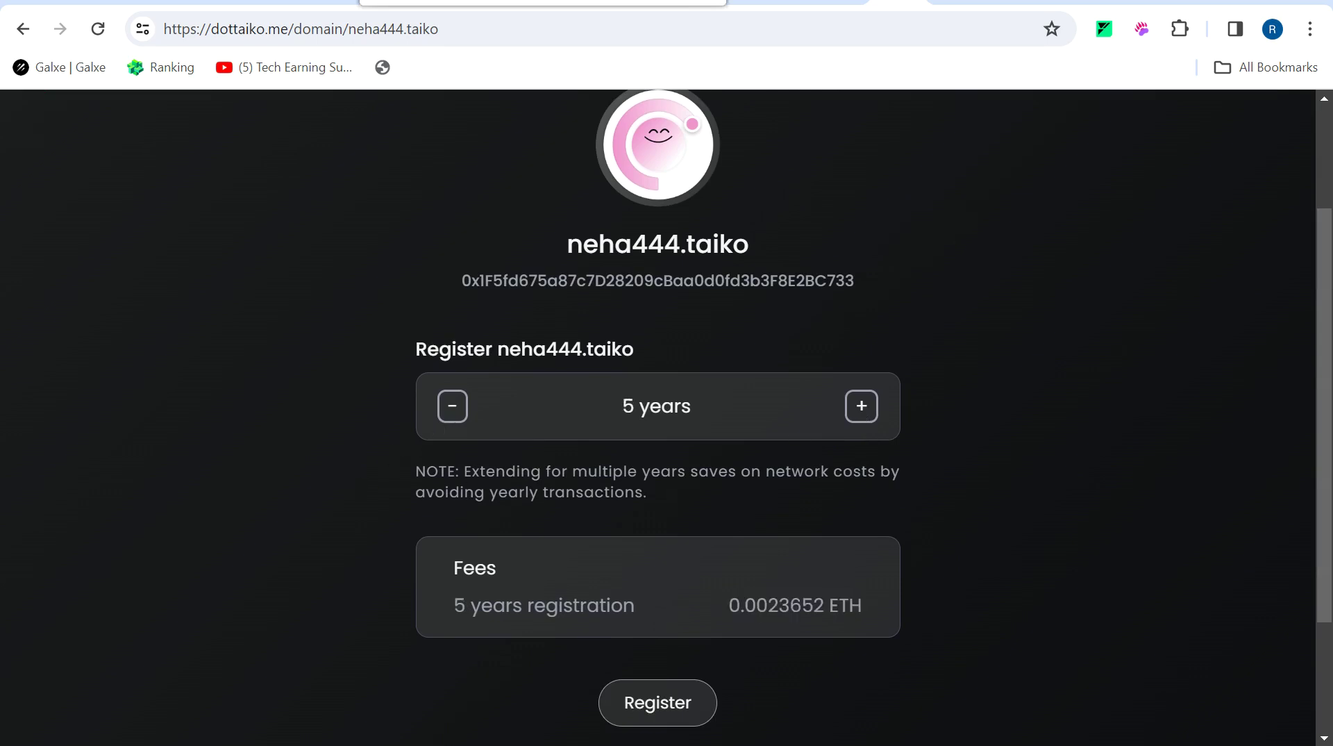
left_click(679, 723)
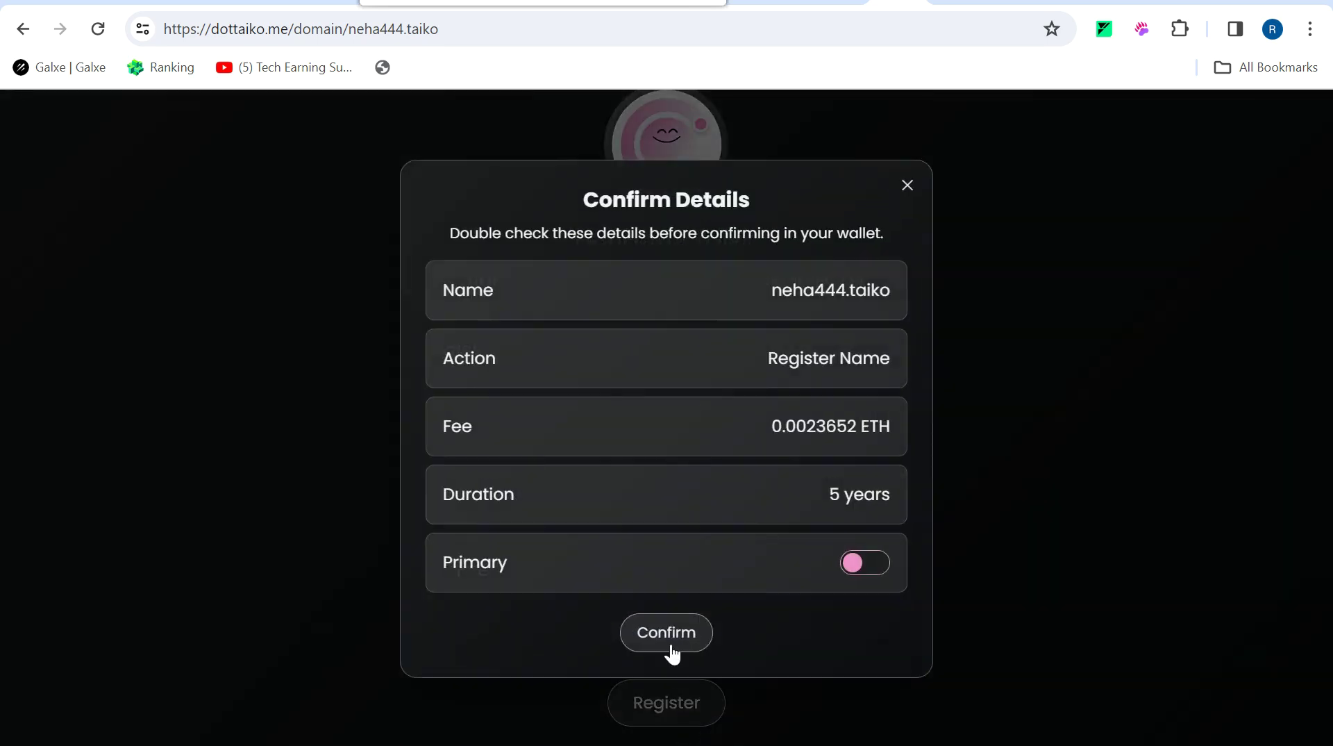
left_click(670, 642)
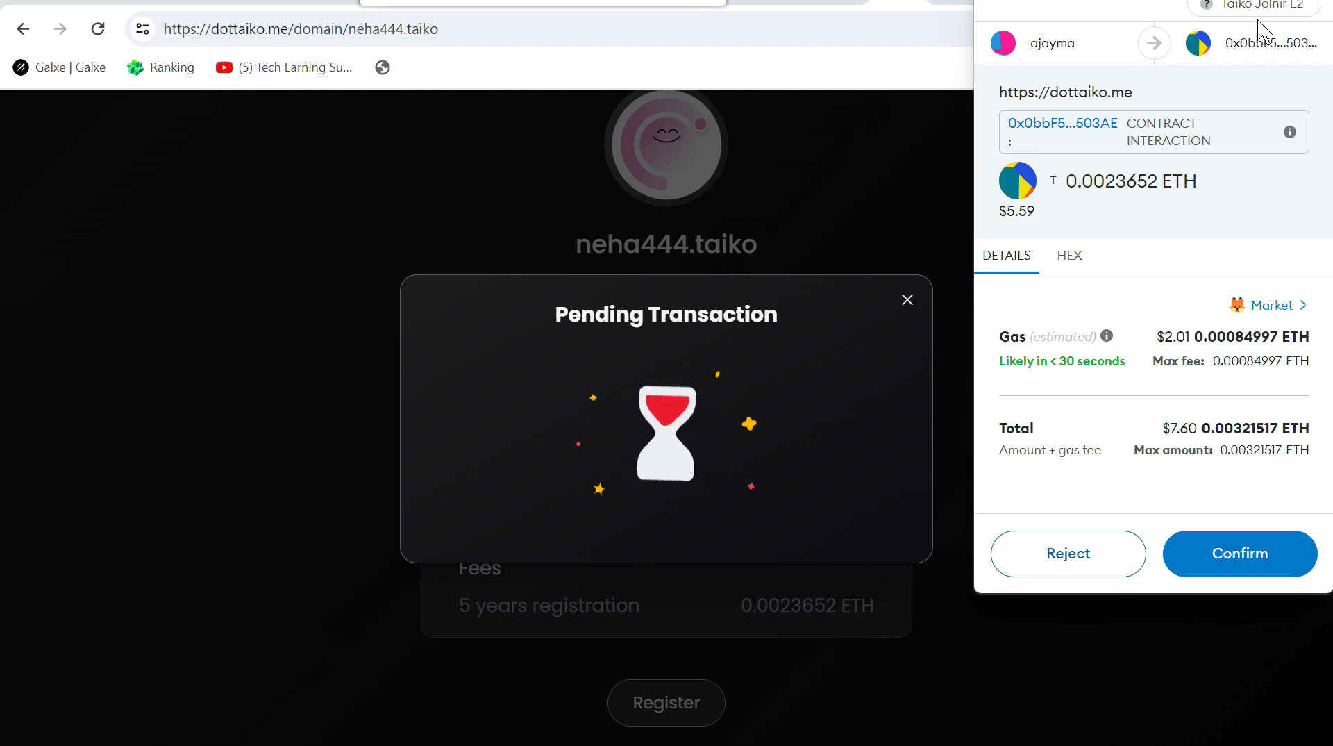
left_click(1245, 575)
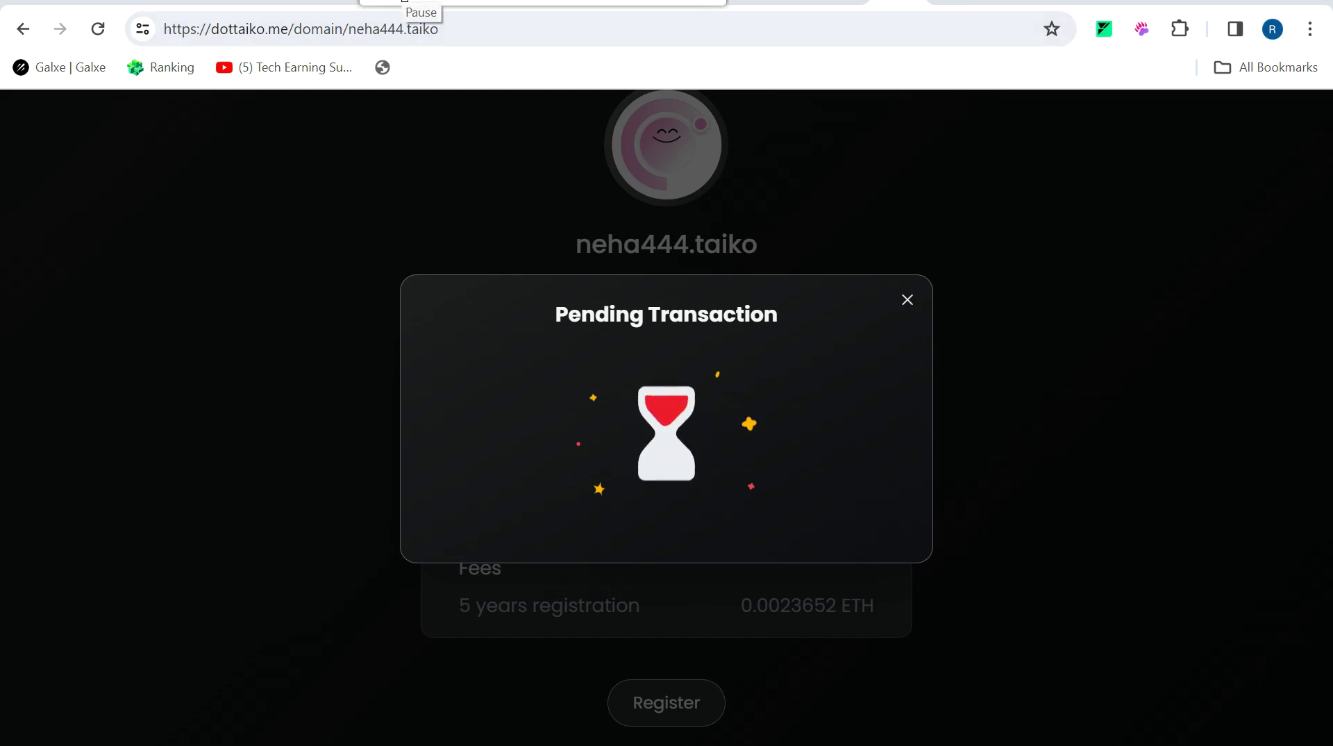
left_click(404, 2)
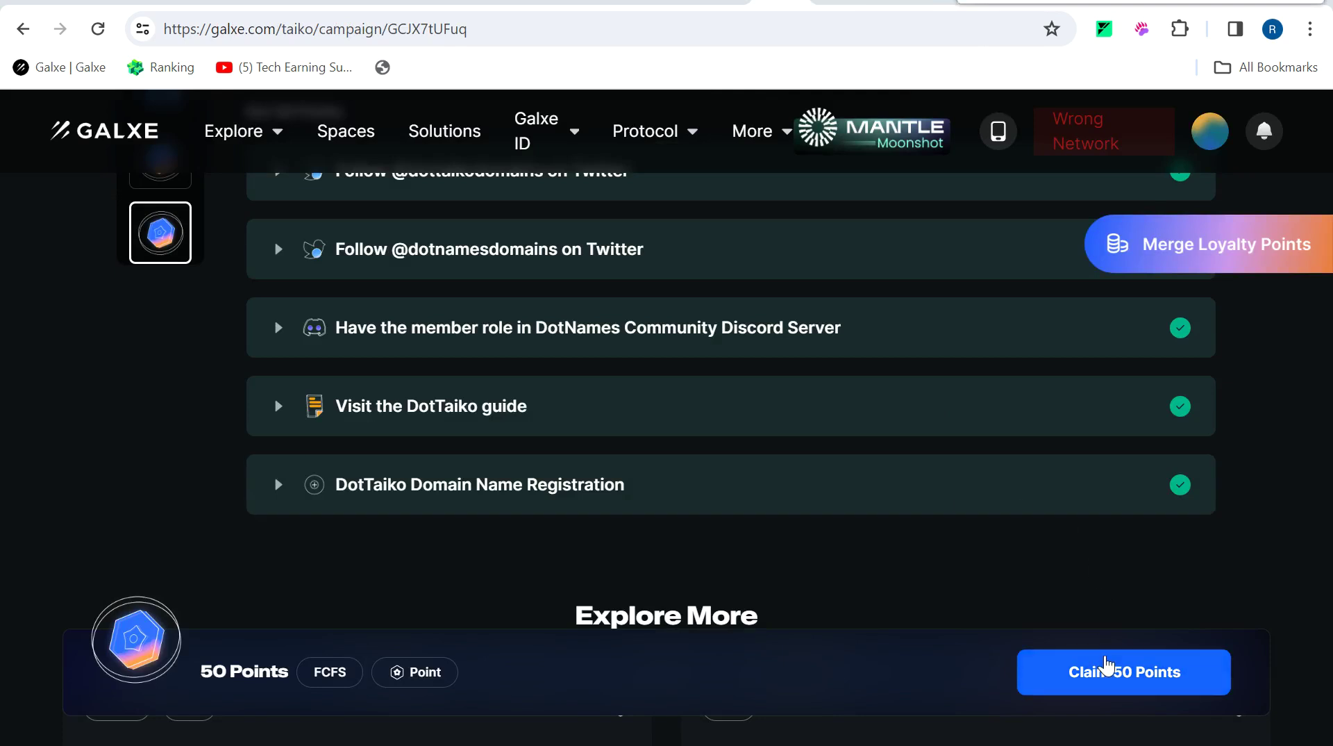
Claim the DotTaiko campaign's 50 Points and go back to the Experience Taiko campaign page.
left_click(1109, 667)
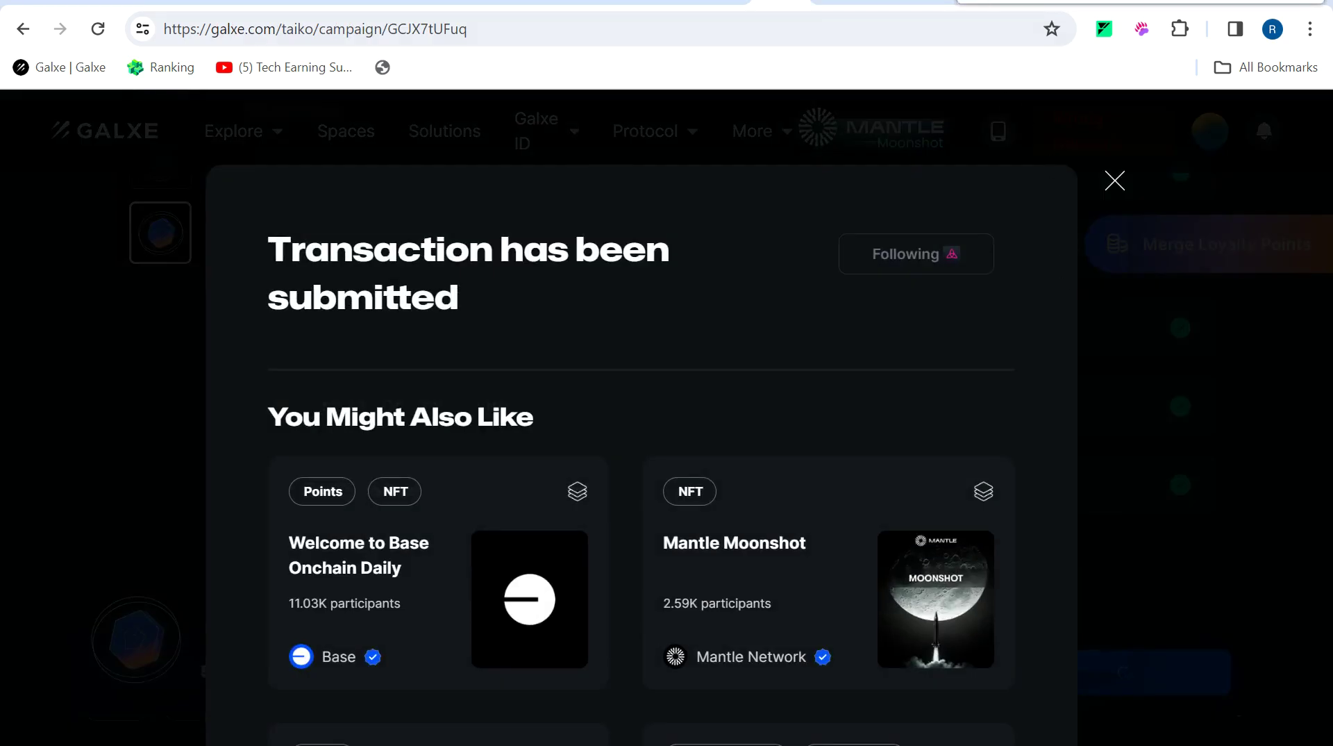
left_click(1116, 180)
left_click(23, 29)
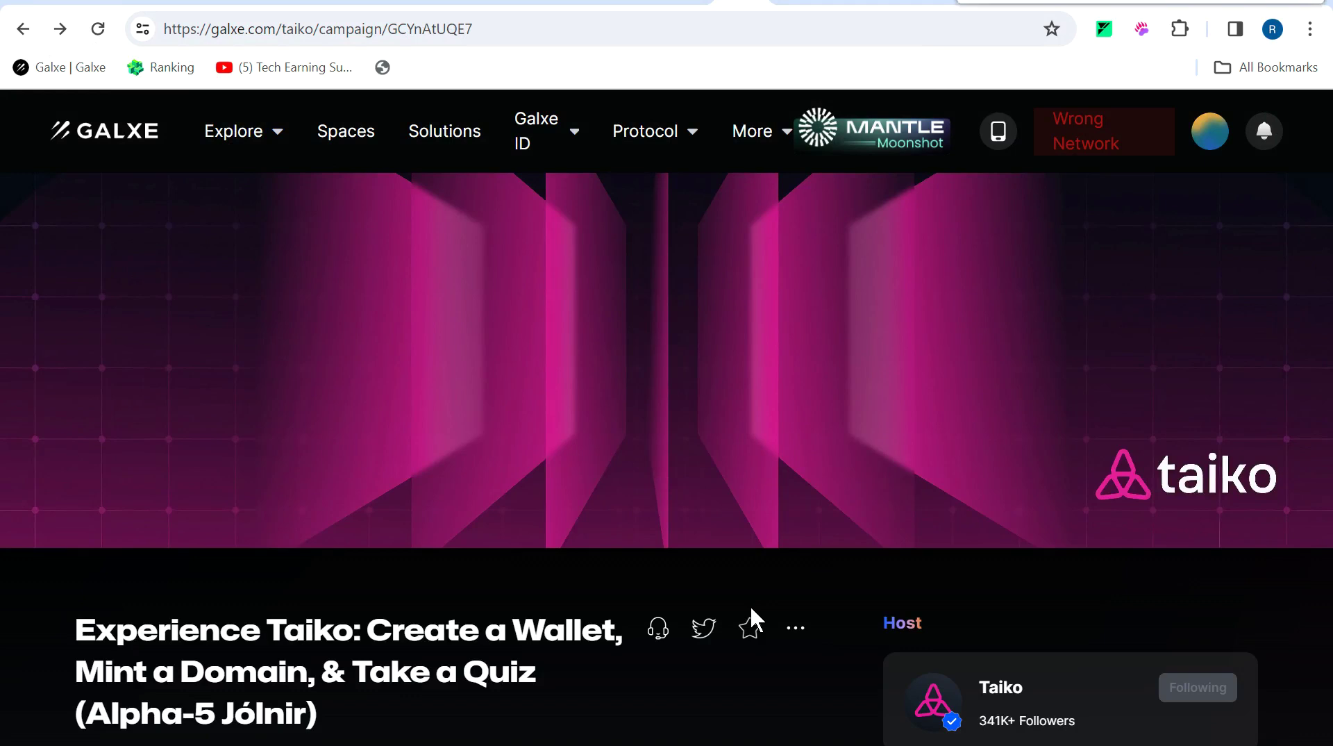
Open the Create a Particle Wallet campaign from the Experience Taiko page.
scroll(750, 603, "down", 15)
scroll(650, 459, "down", 20)
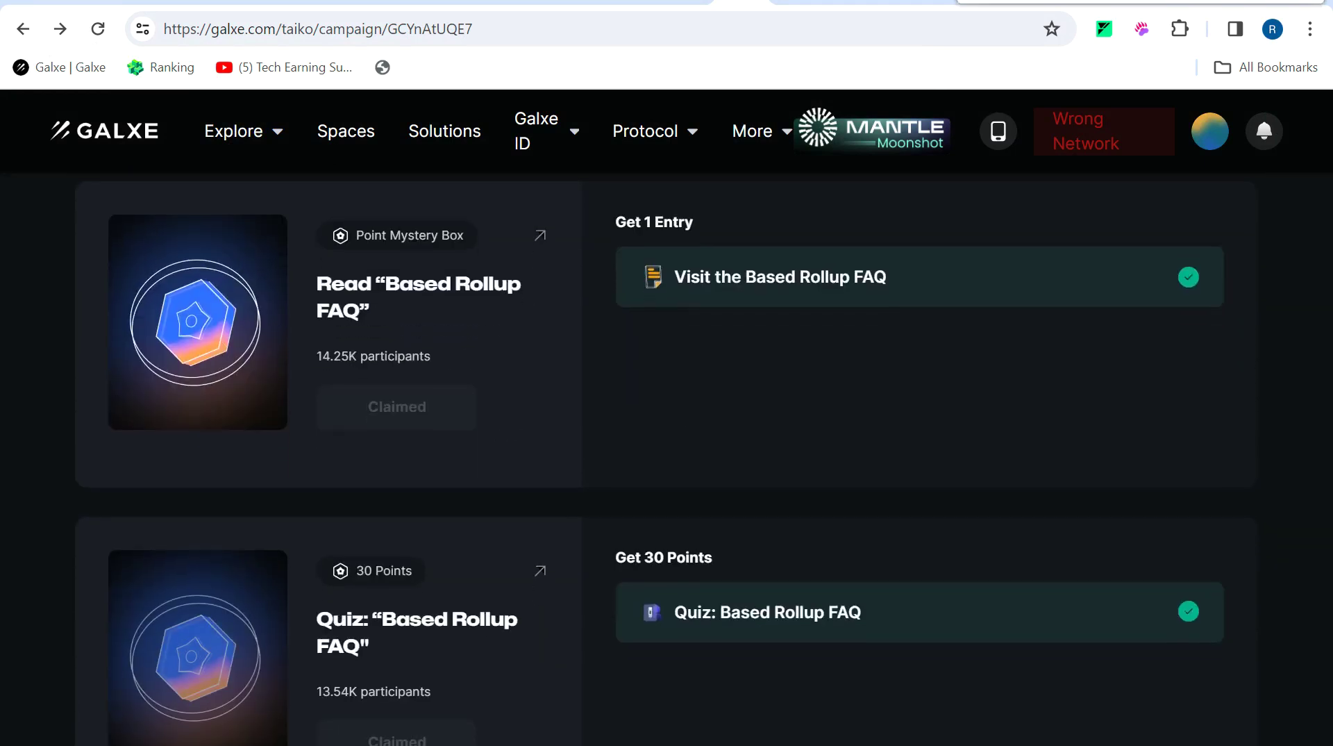
scroll(651, 459, "down", 10)
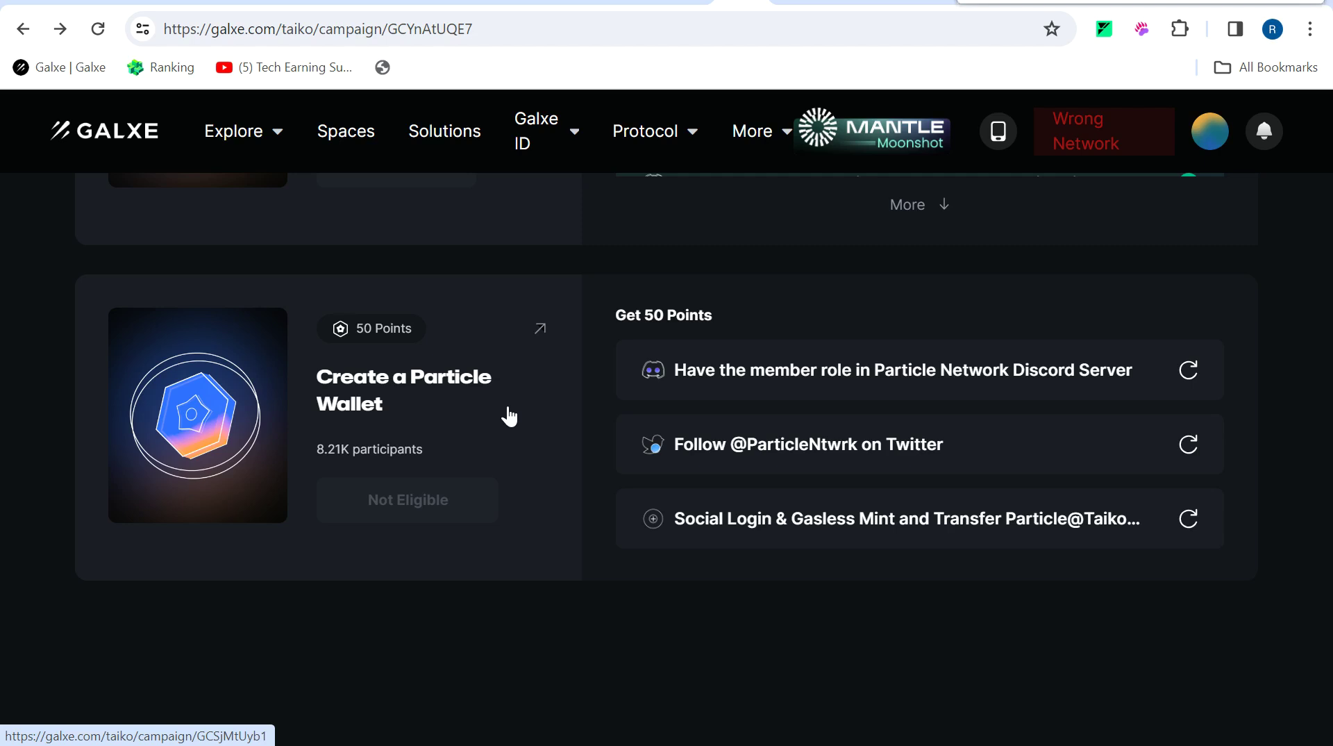
left_click(538, 340)
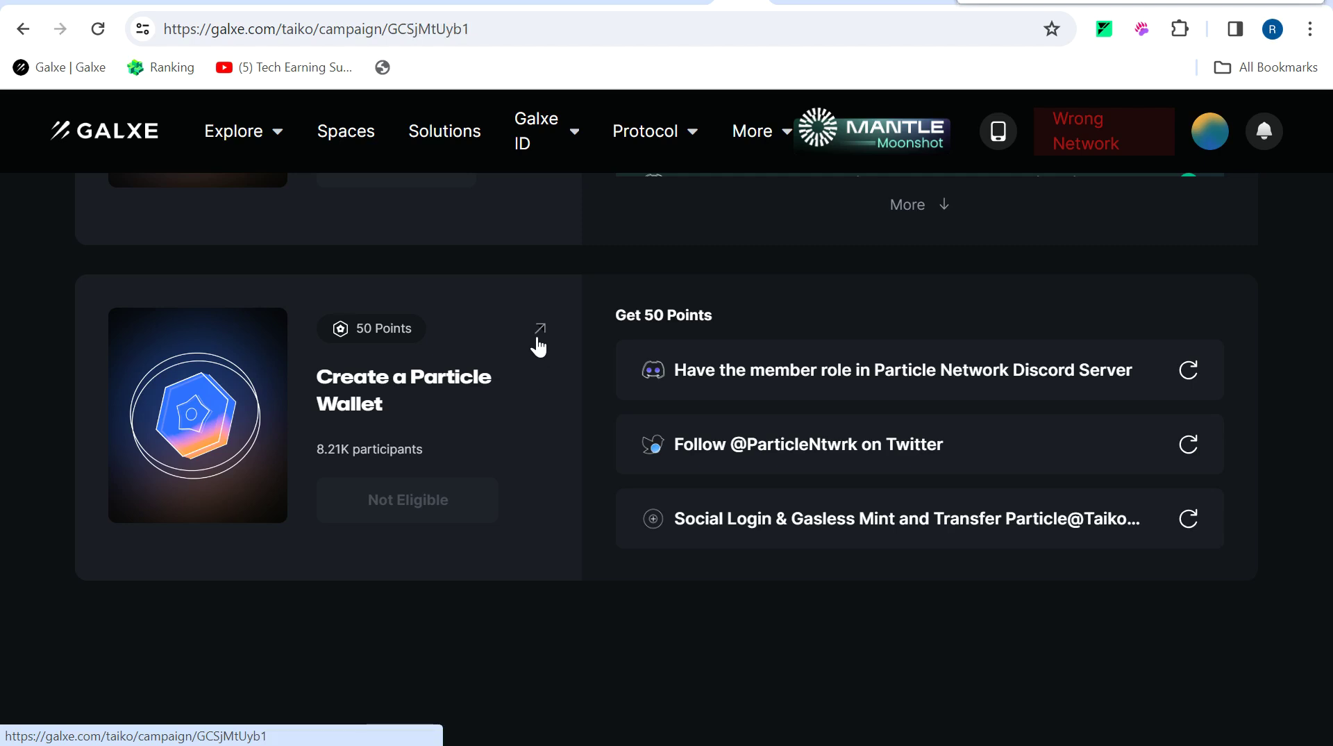
Verify the Particle Network Discord member task and launch the Social Login & Gasless Mint task.
scroll(935, 430, "down", 5)
scroll(1018, 389, "up", 2)
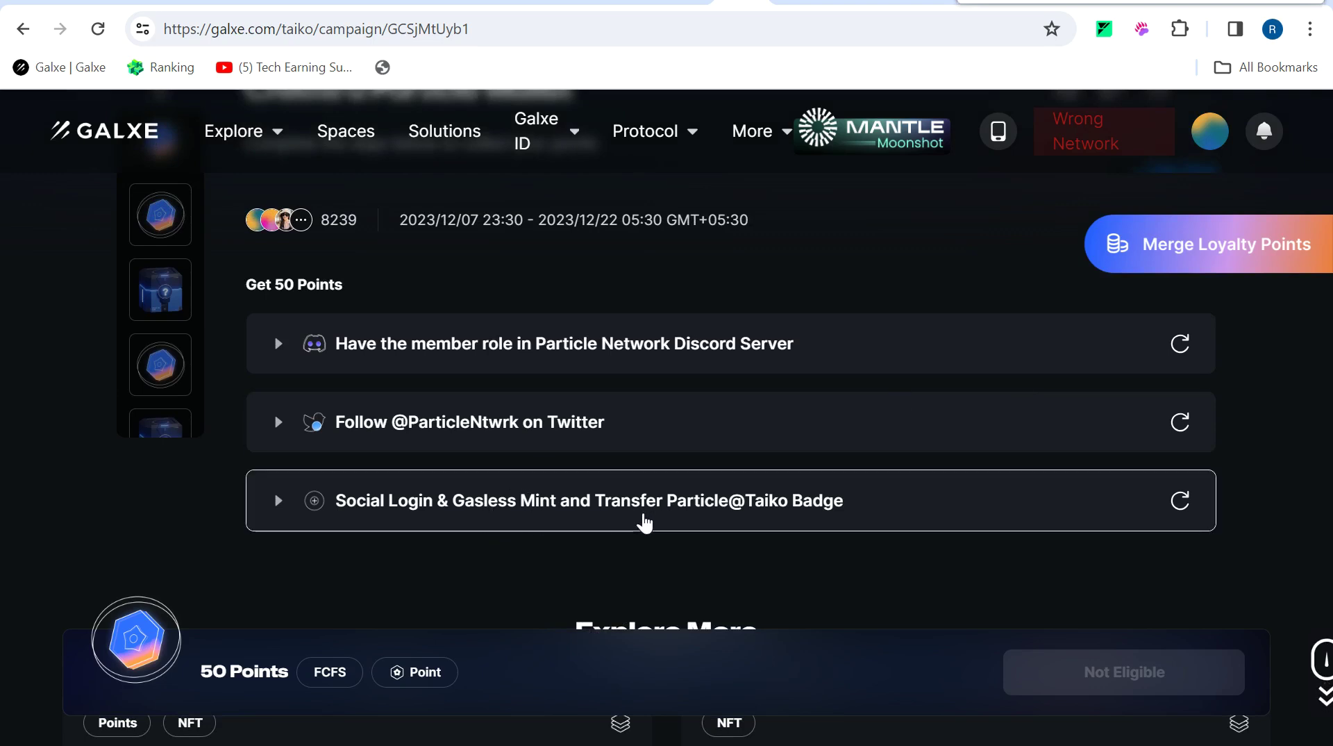
left_click(596, 348)
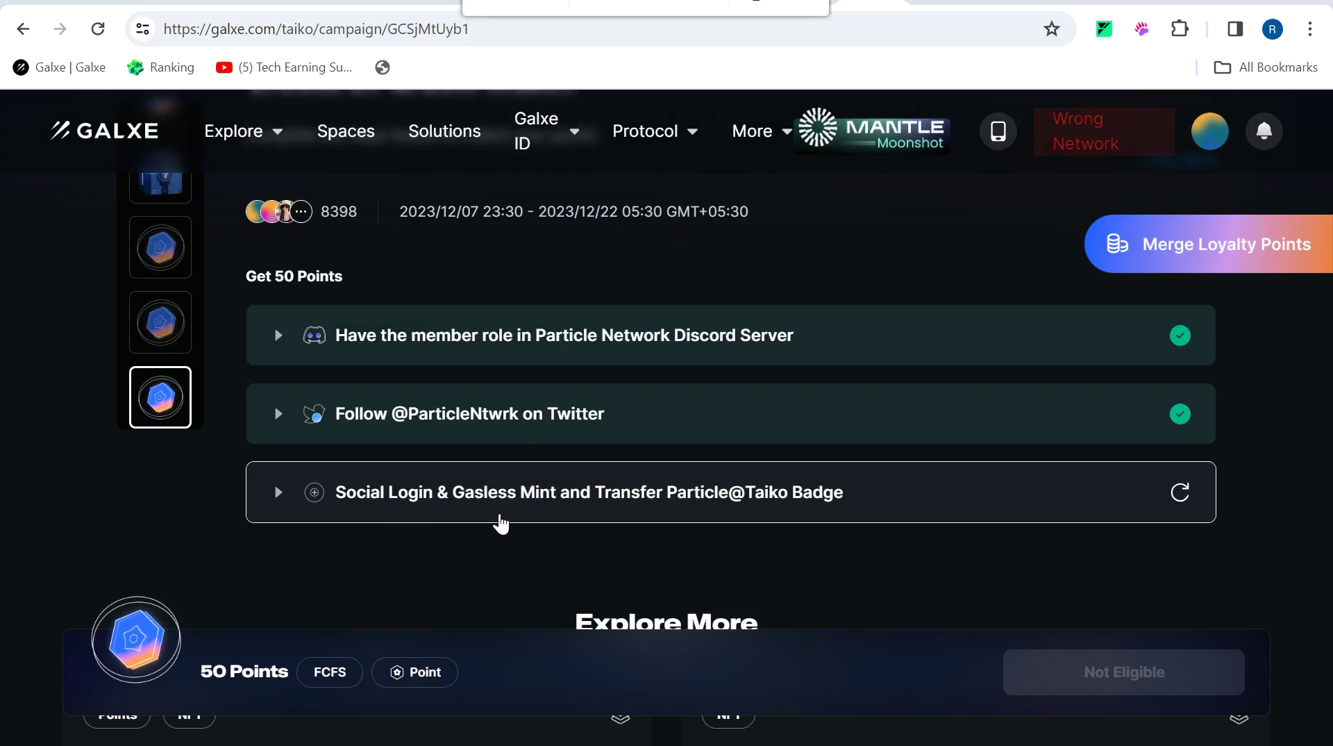
left_click(662, 505)
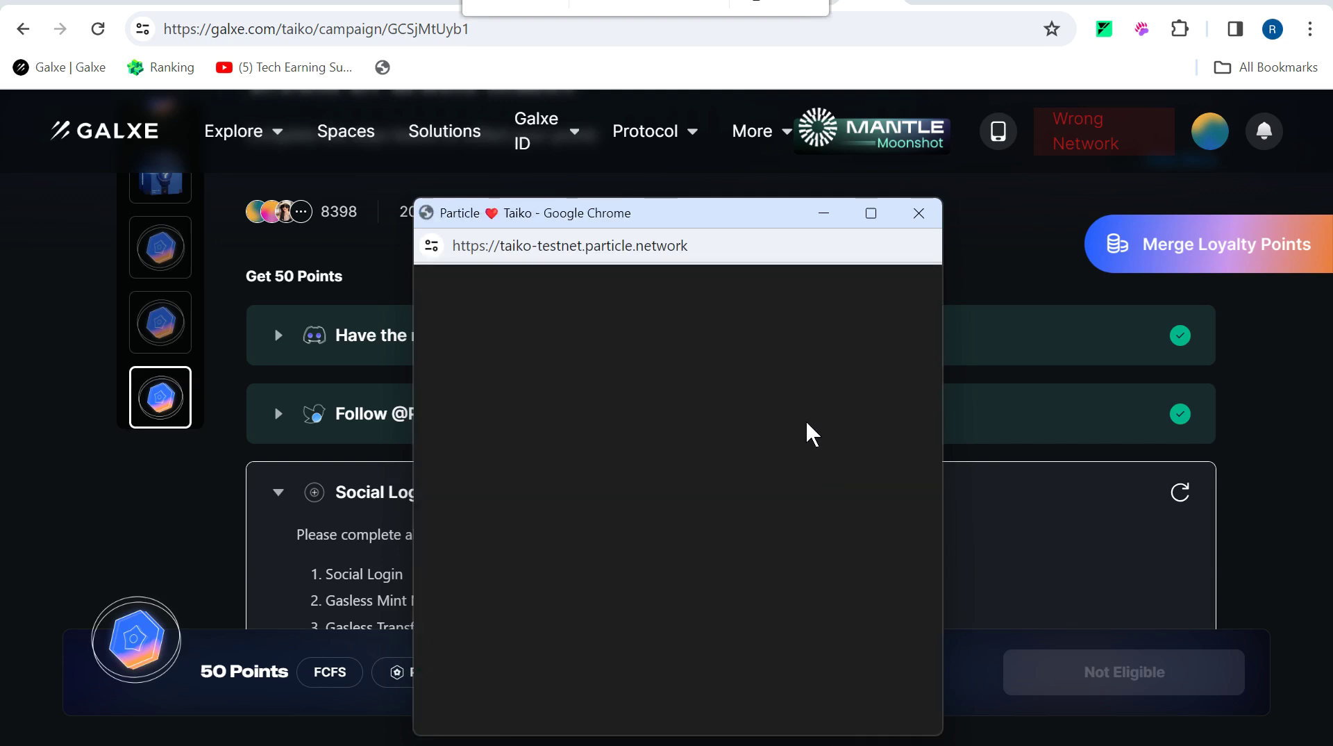
left_click(872, 207)
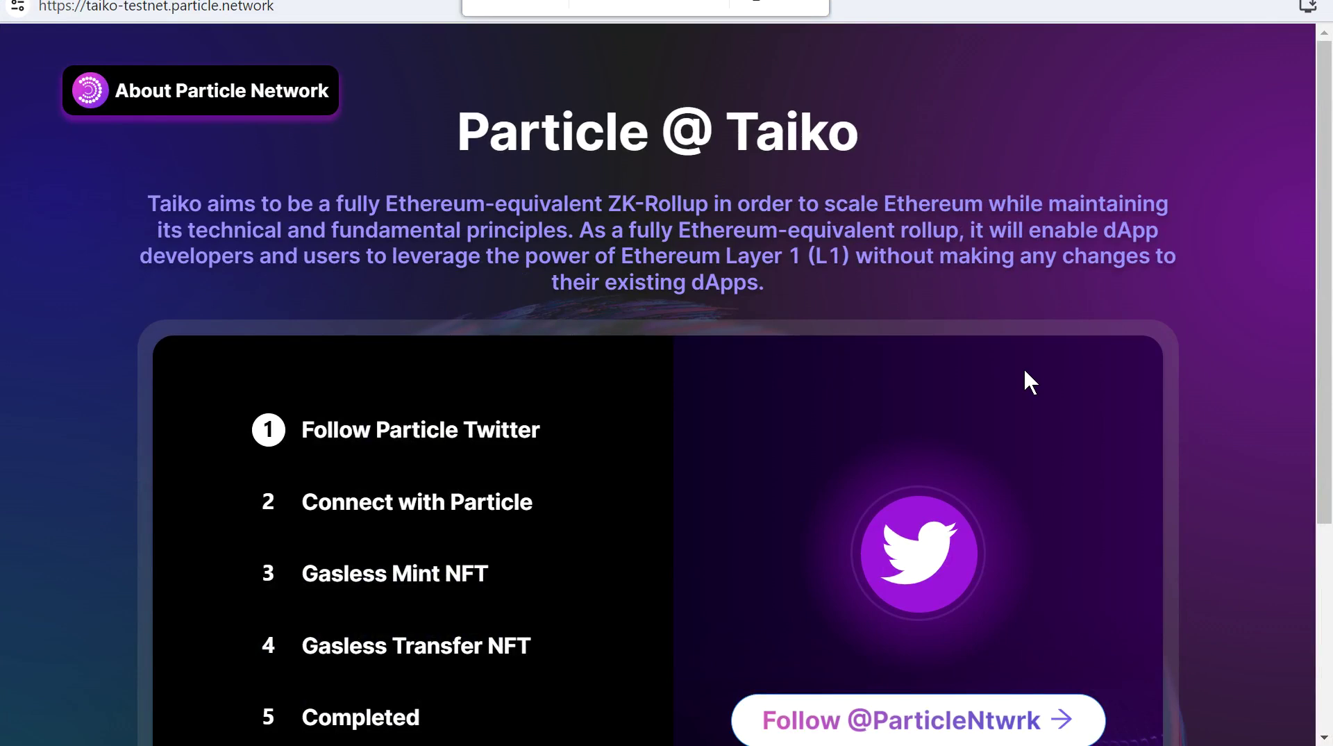
scroll(1023, 368, "down", 3)
left_click(961, 464)
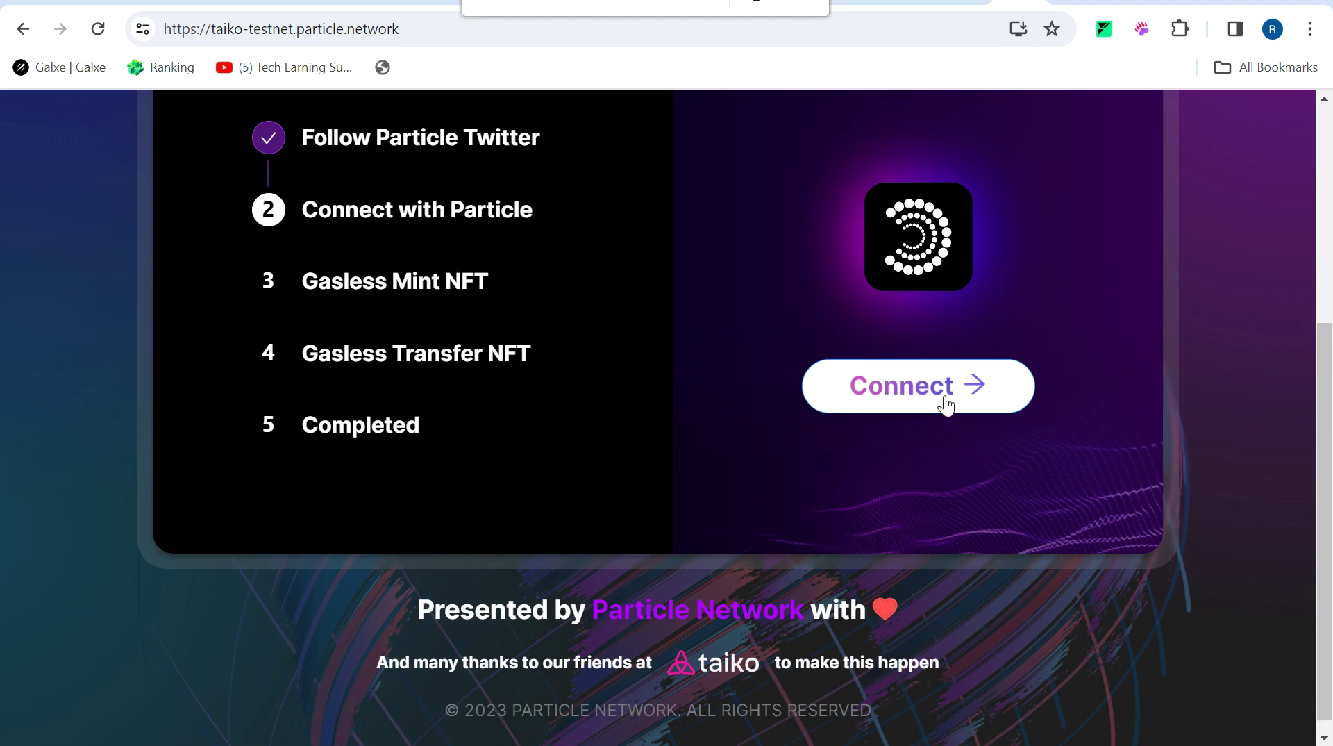
left_click(946, 402)
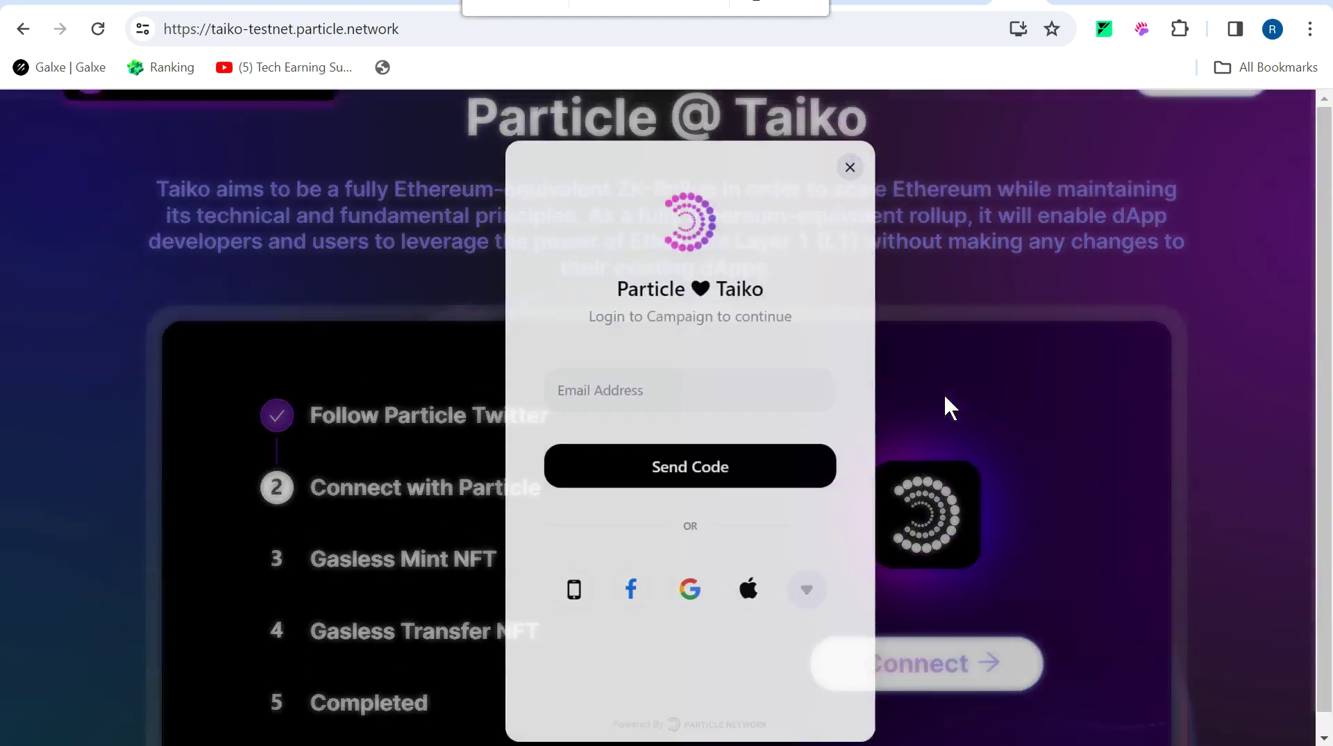